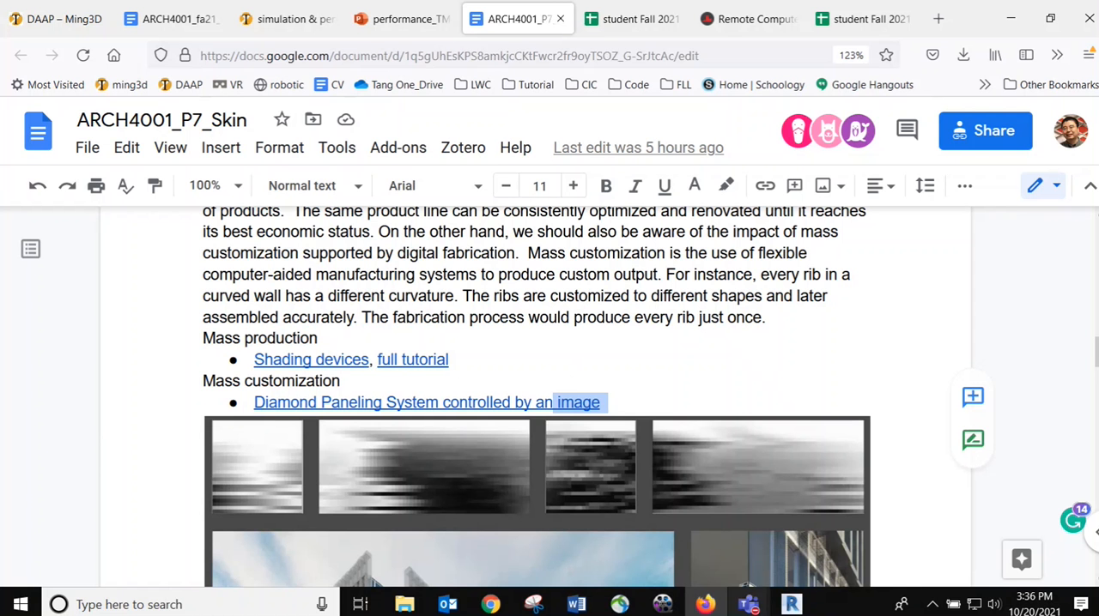
Switch to Revit and show the analysis commands, including the Insight Lighting and Solar tools
click(791, 606)
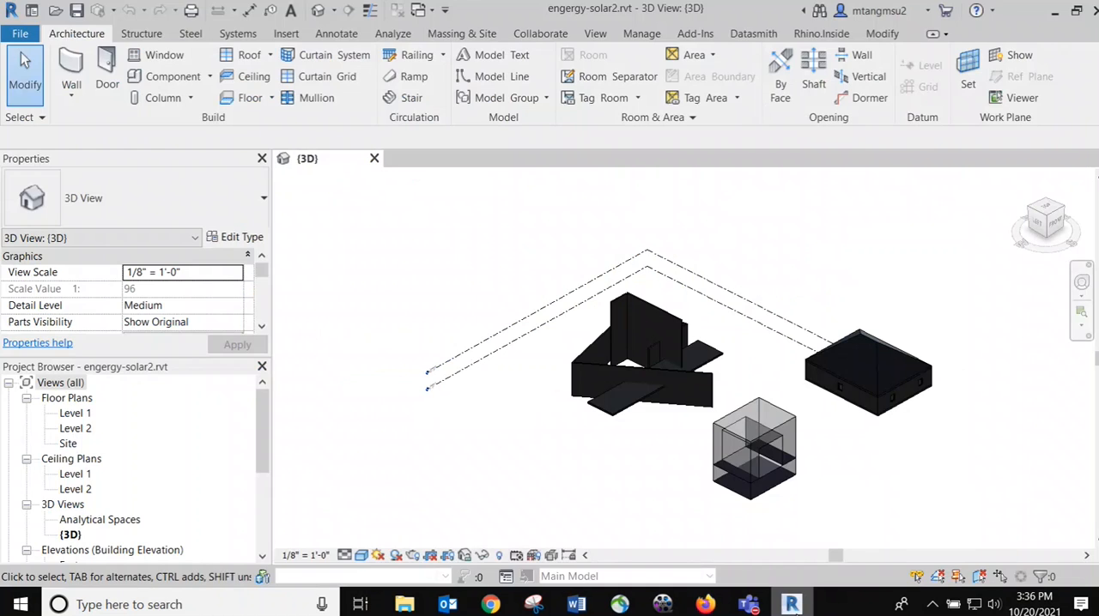
click(792, 606)
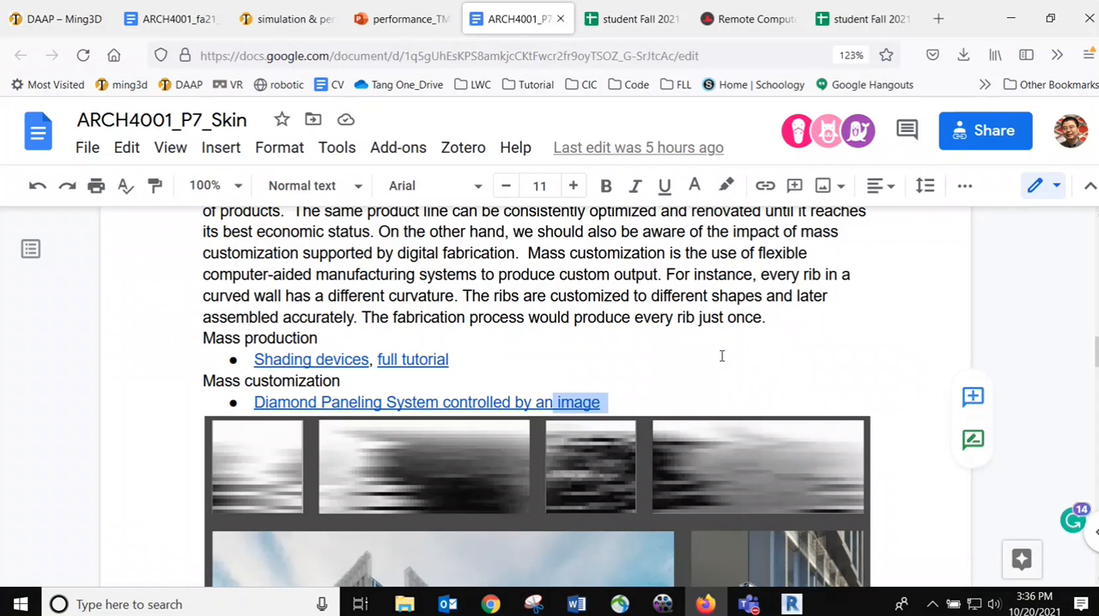
click(792, 603)
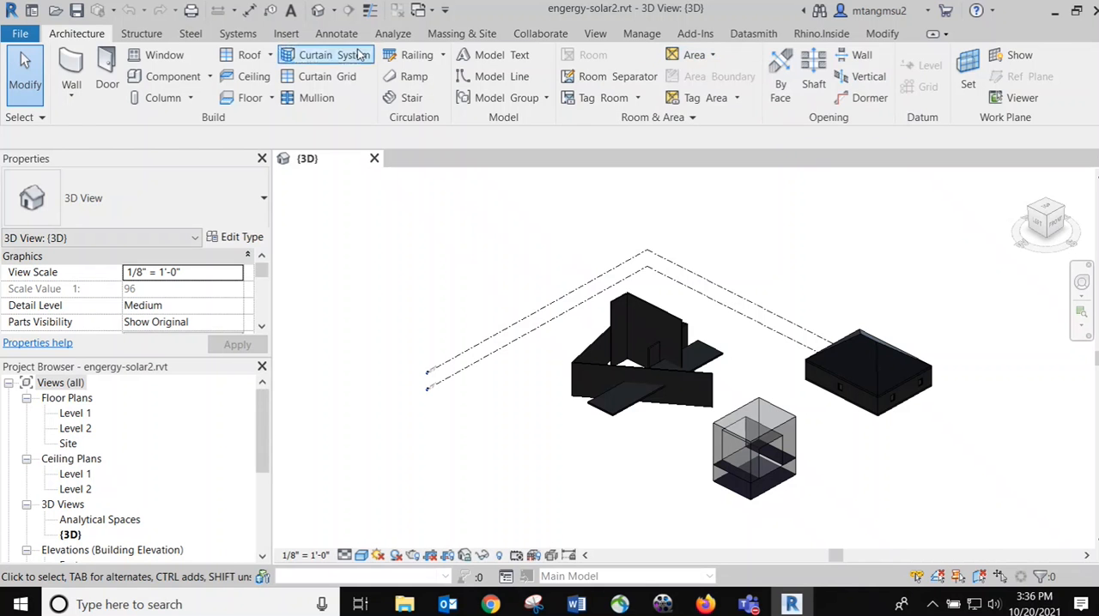
click(394, 35)
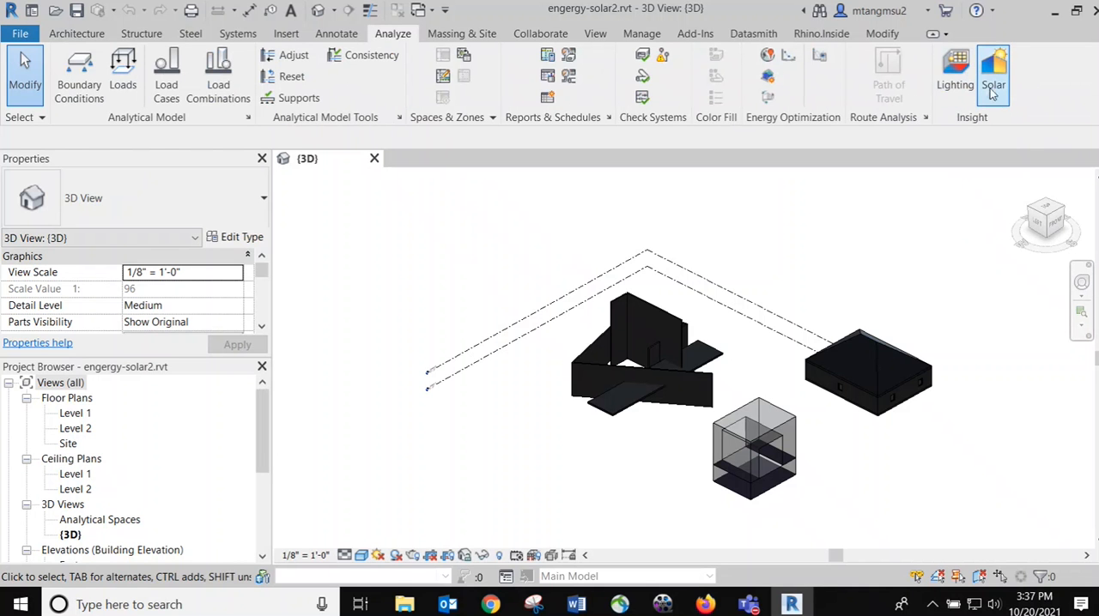
Switch to Firefox and open the "Install Revit insight" link from the Reference list of the ARCH4001_P7_Skin document
click(705, 605)
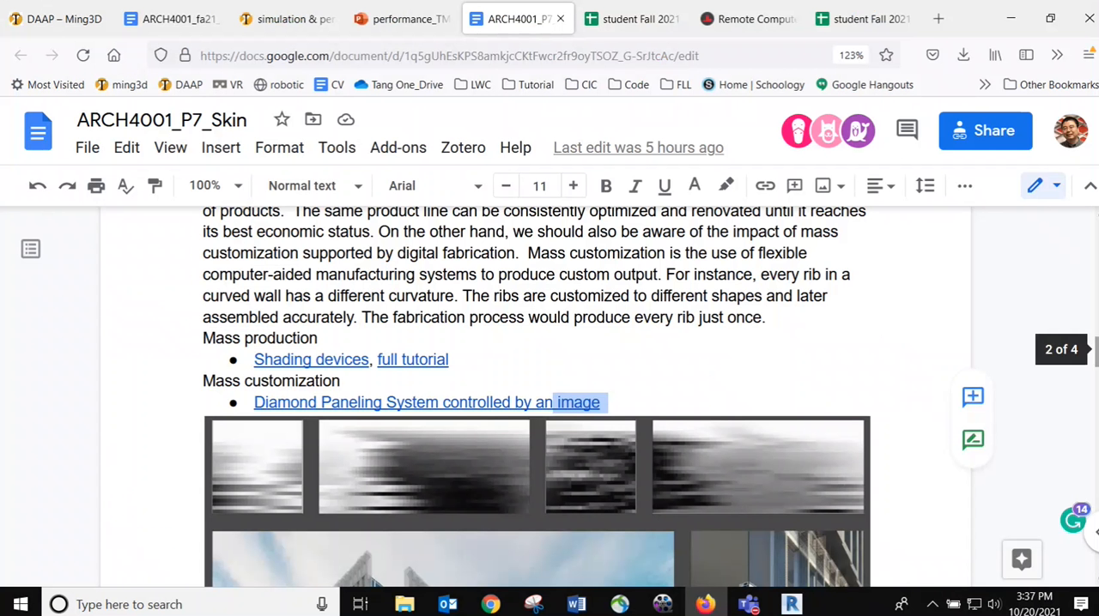
drag(1096, 349, 1095, 490)
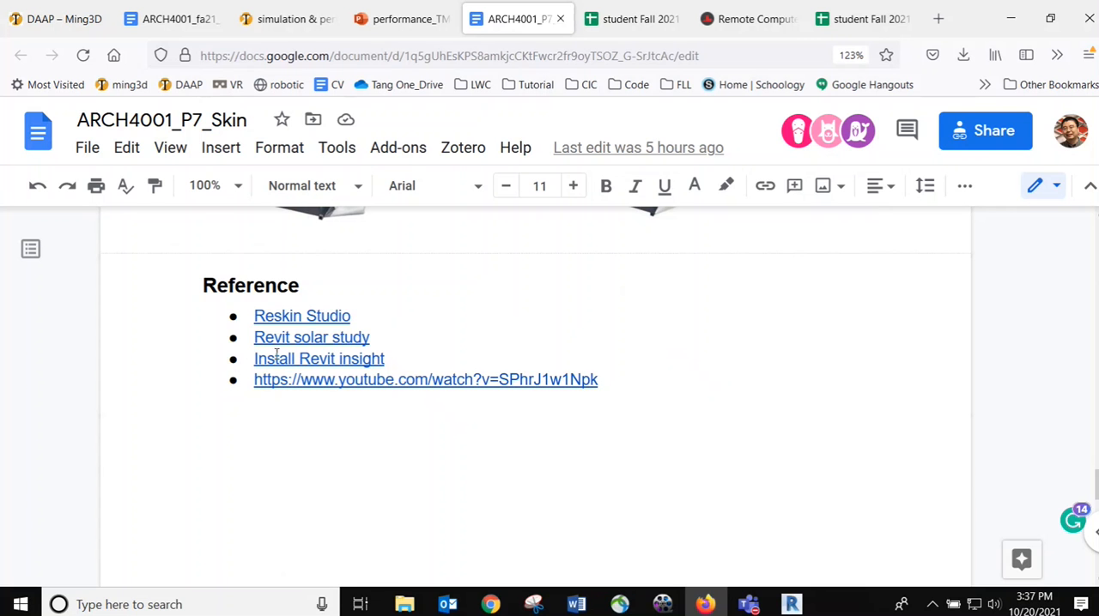
click(319, 359)
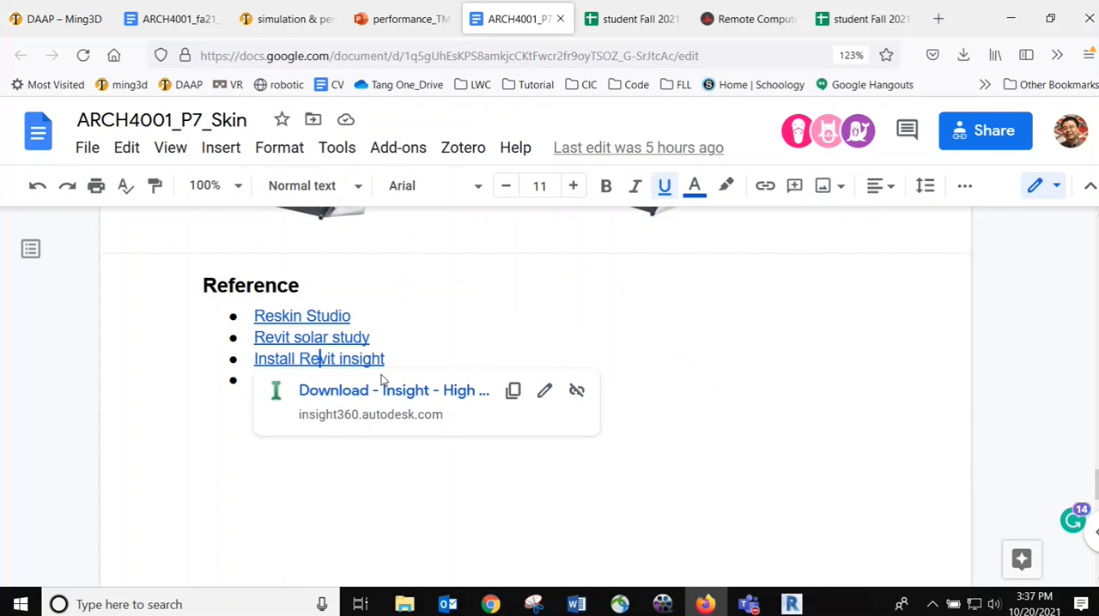
click(344, 392)
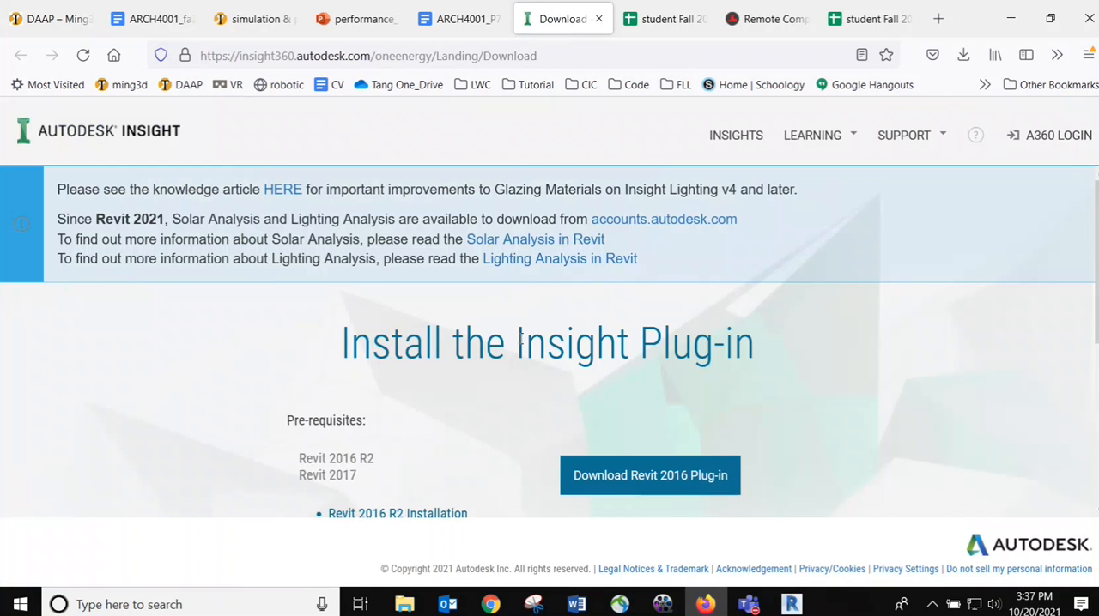
Examine the Insight plug-in download page for its prerequisites and the available Revit version downloads
scroll(523, 340, down, 2)
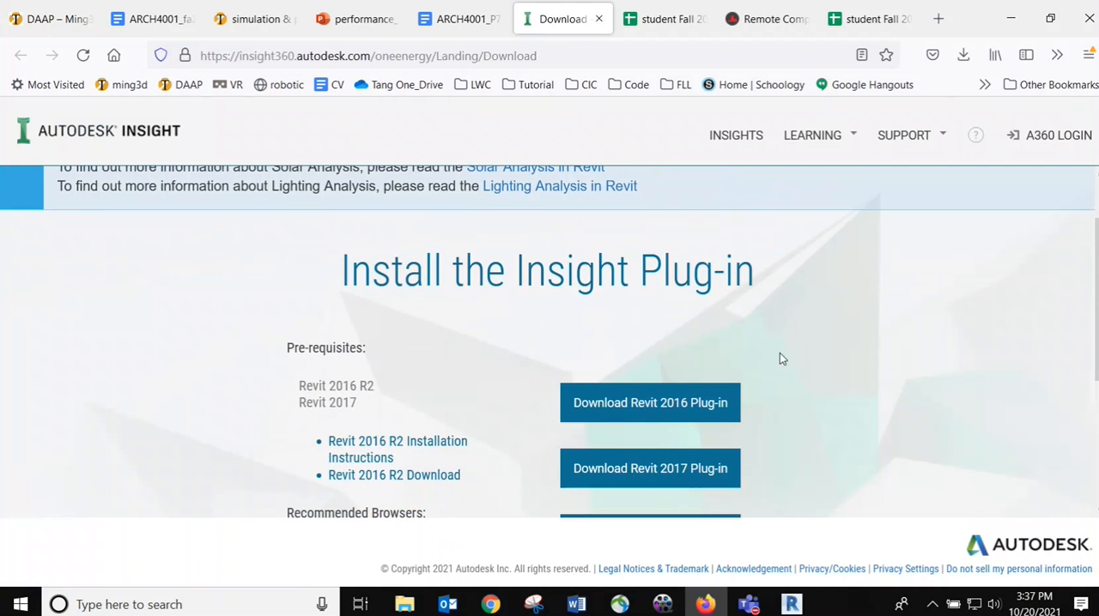
scroll(779, 358, down, 5)
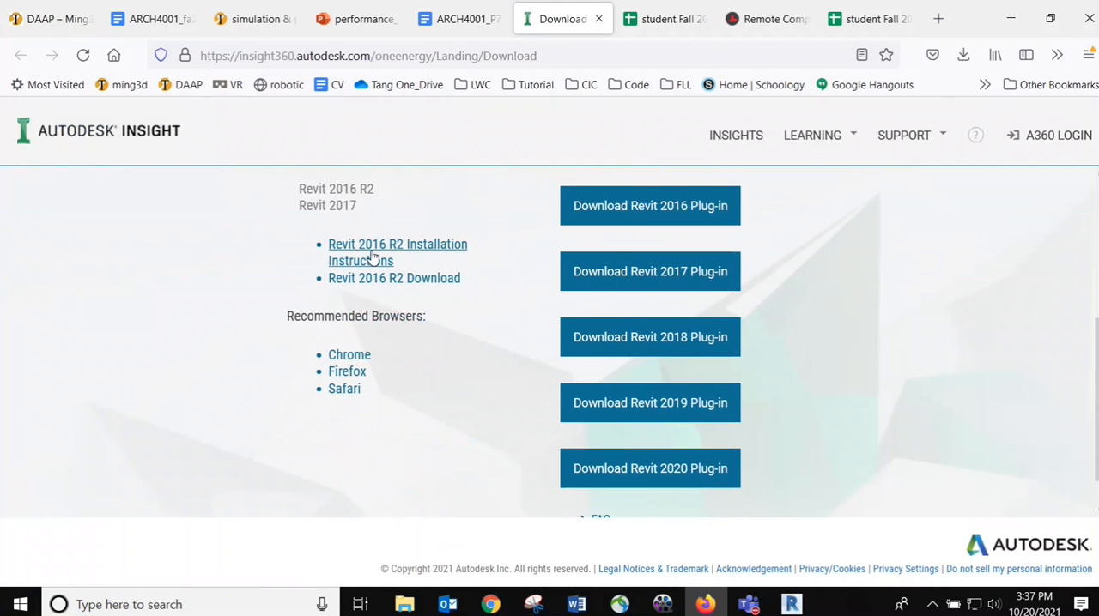
scroll(468, 288, up, 1)
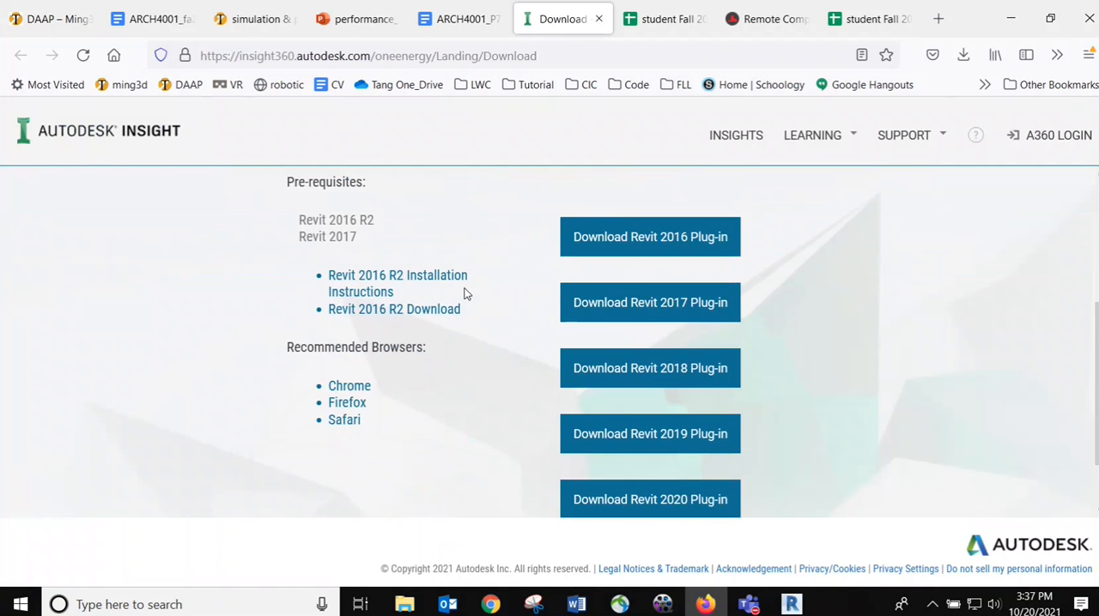
scroll(480, 425, down, 2)
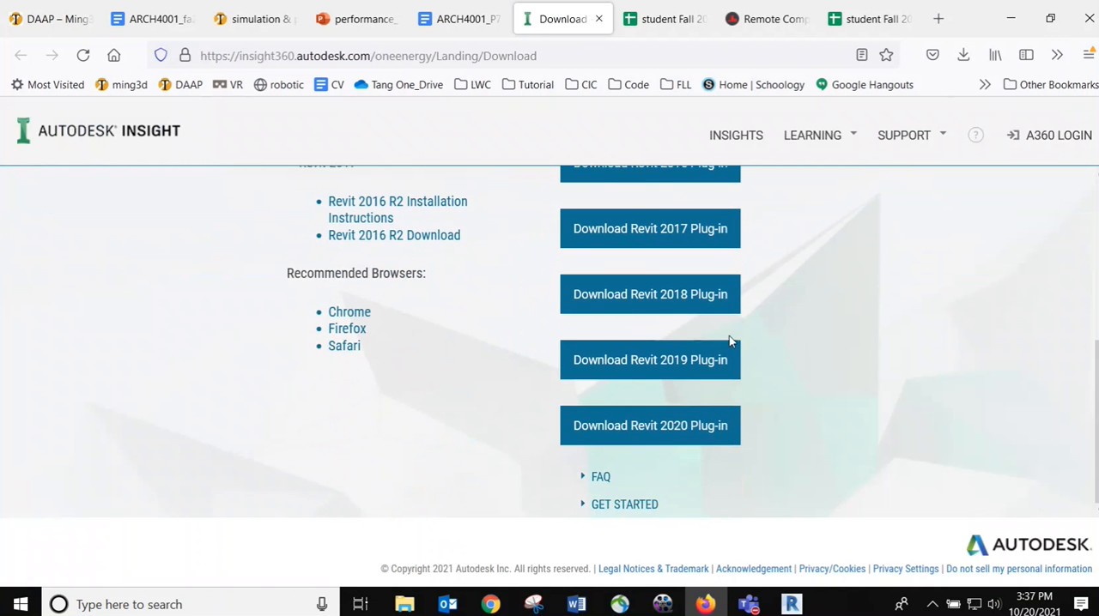
scroll(729, 341, up, 2)
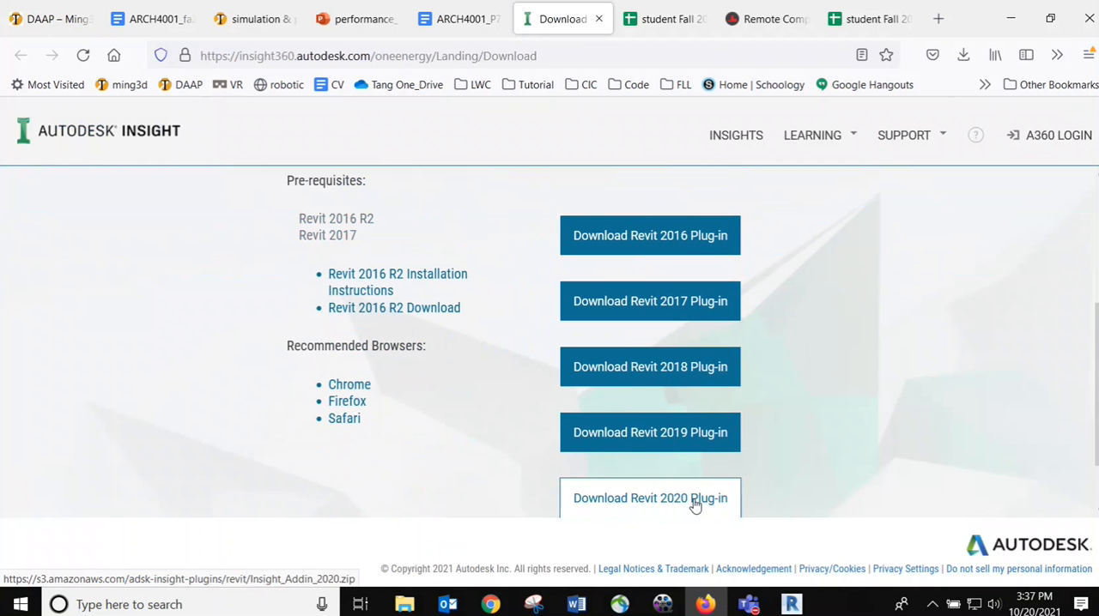
scroll(691, 505, down, 2)
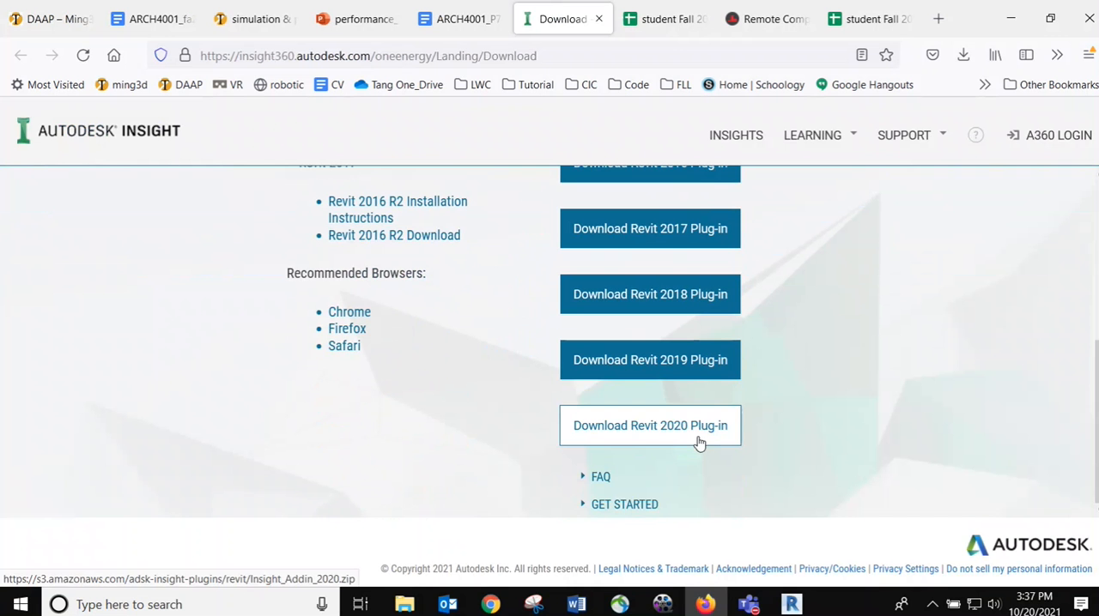
scroll(662, 444, up, 1)
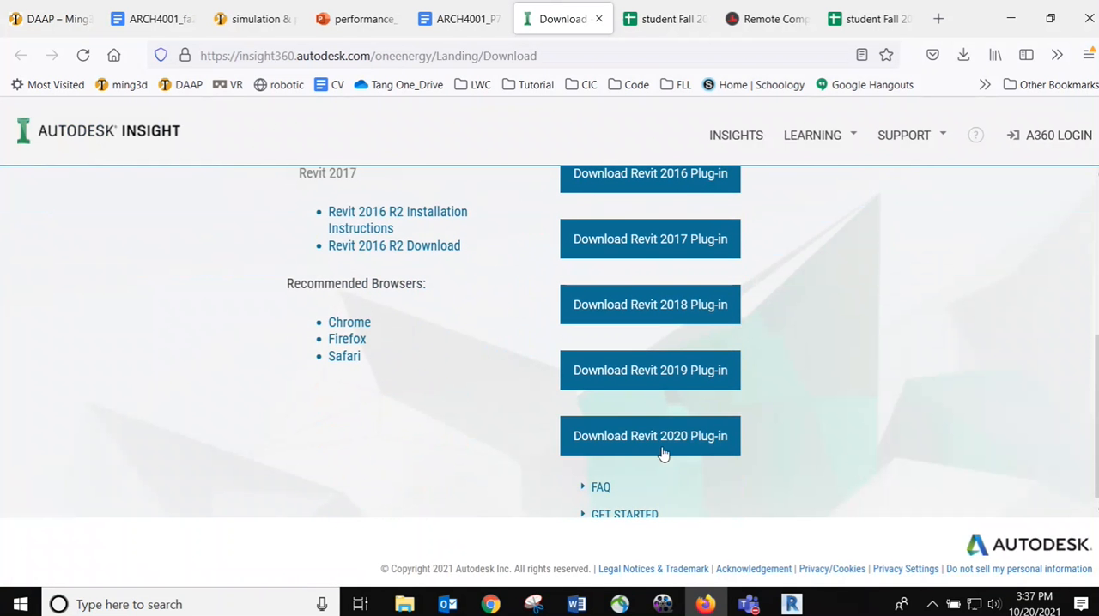
scroll(635, 369, up, 2)
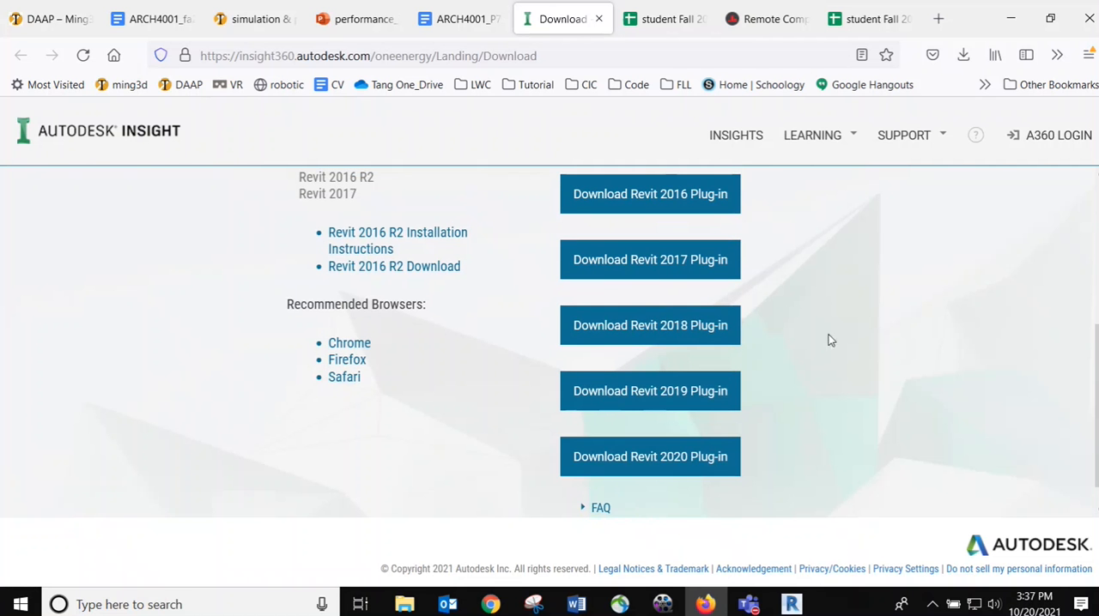
Switch back to Revit and set the 3D view's visual style to Hidden Line
click(792, 606)
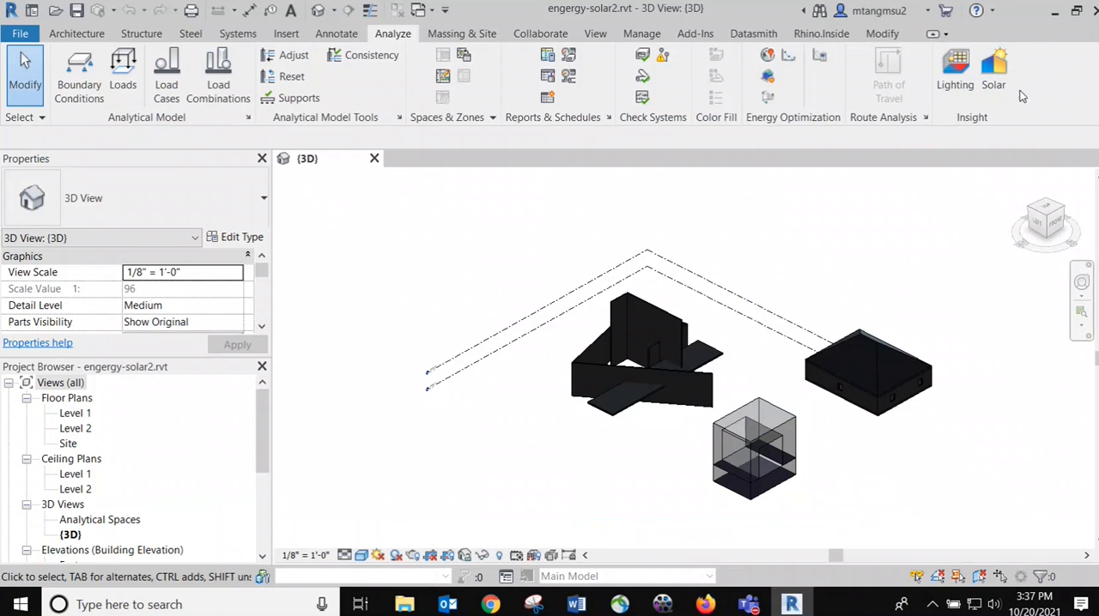
middle_drag(780, 246, 644, 225)
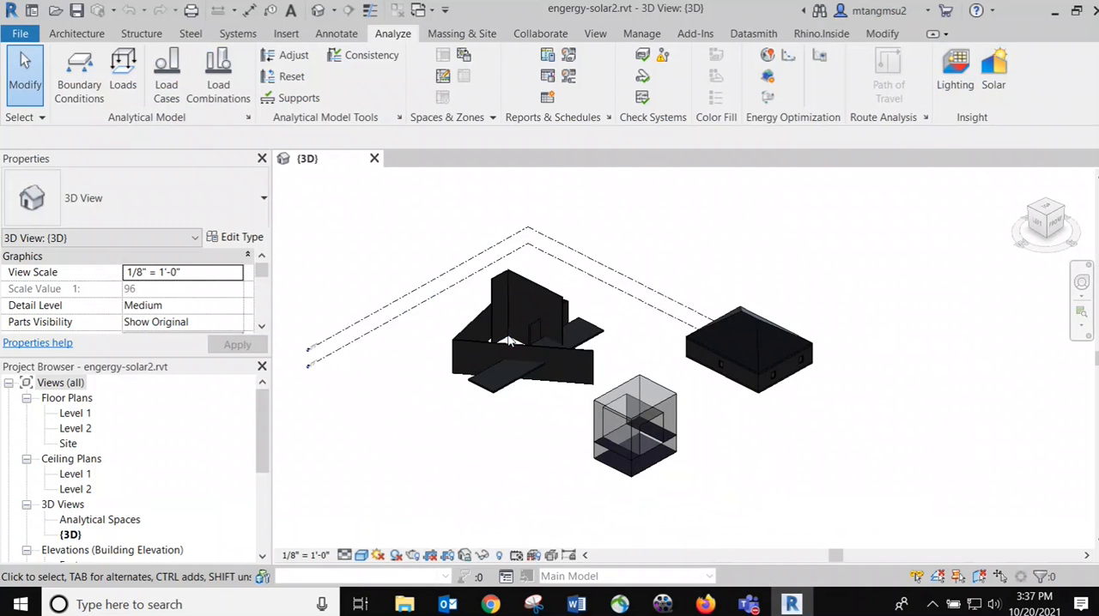
scroll(508, 342, up, 3)
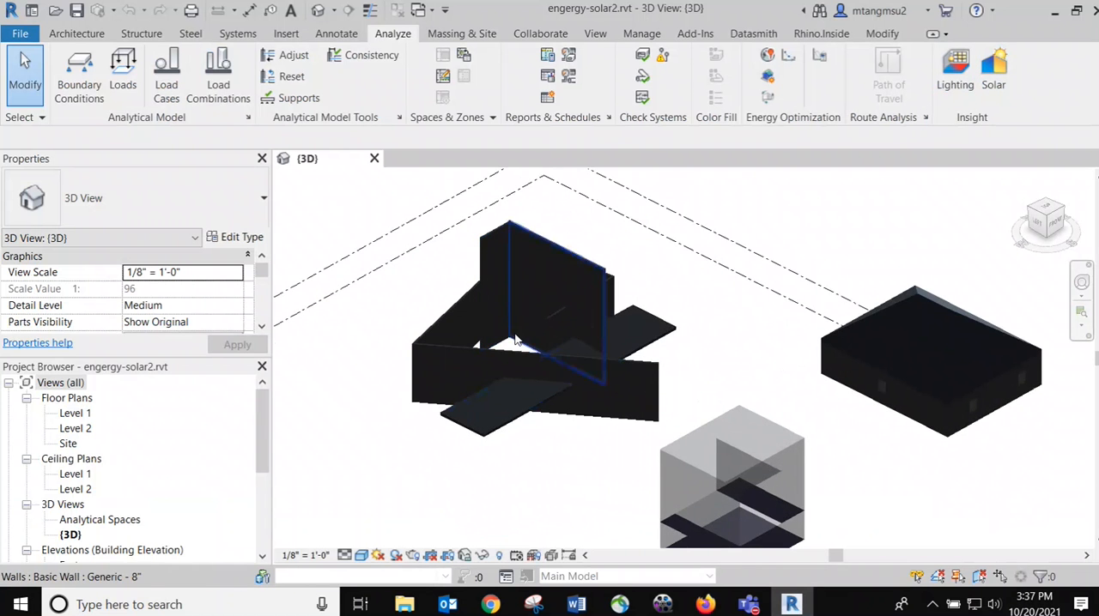
click(362, 555)
click(401, 447)
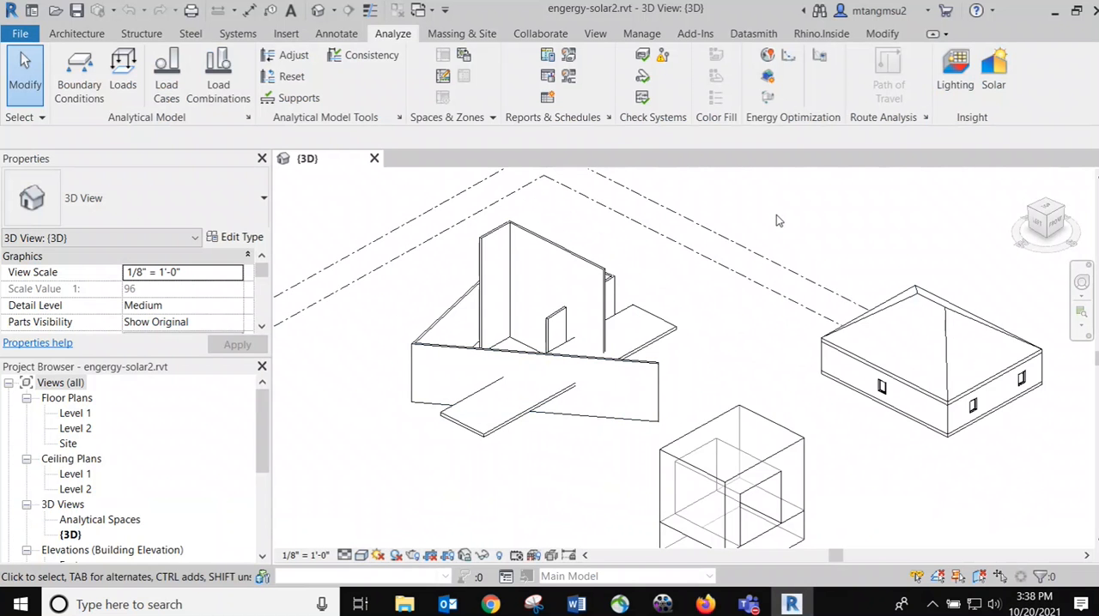
Inspect the tall wall and the long flat roof of the open wall model by selecting them, and clear the selection
middle_drag(786, 221, 824, 198)
scroll(625, 300, up, 1)
scroll(625, 307, up, 1)
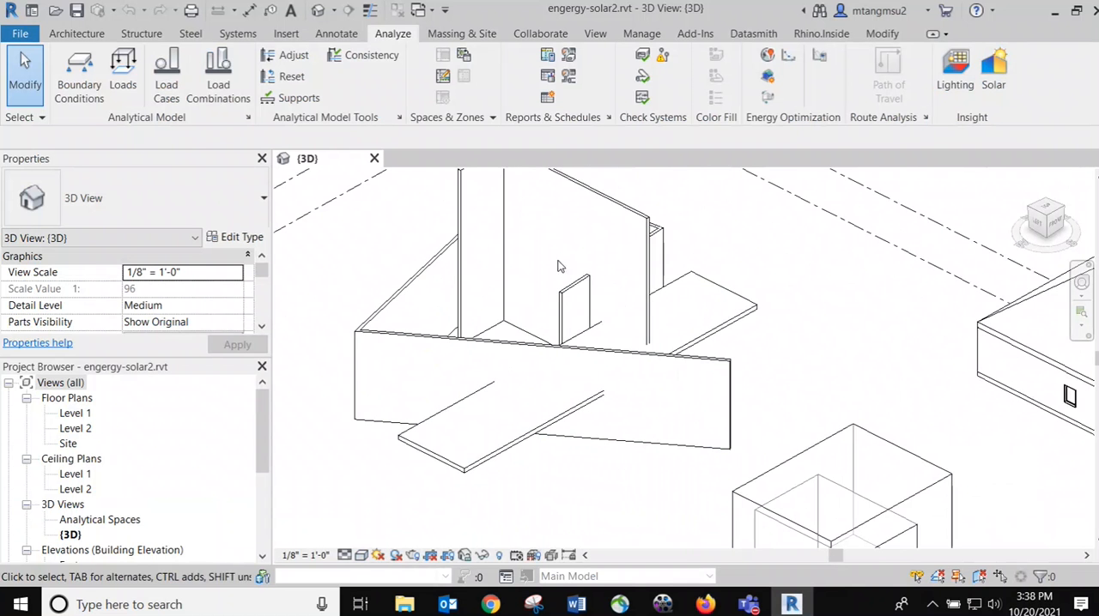
click(611, 211)
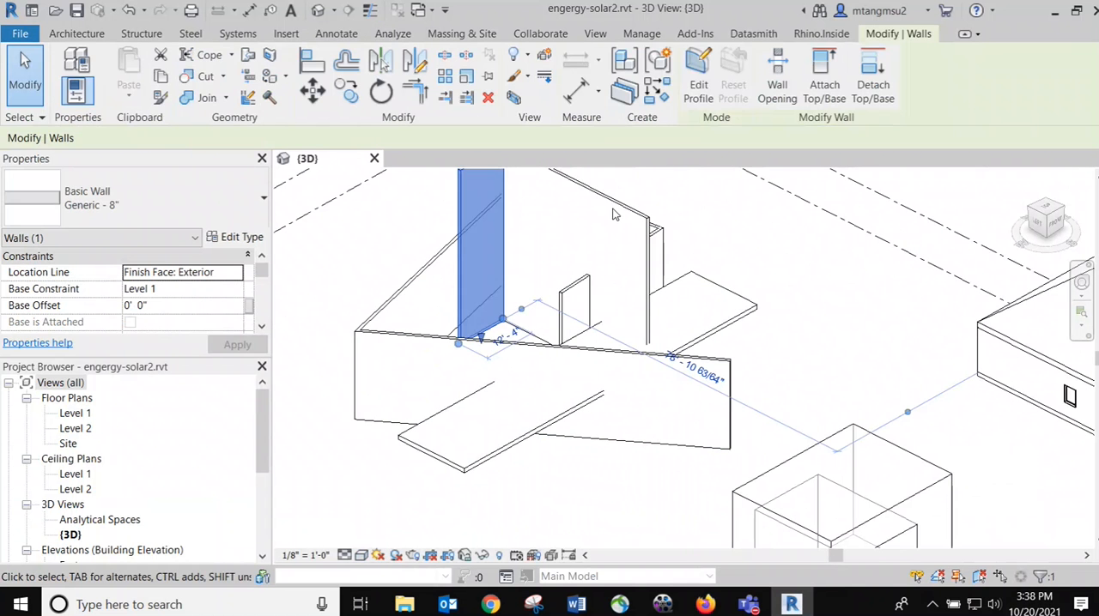
click(590, 323)
click(421, 429)
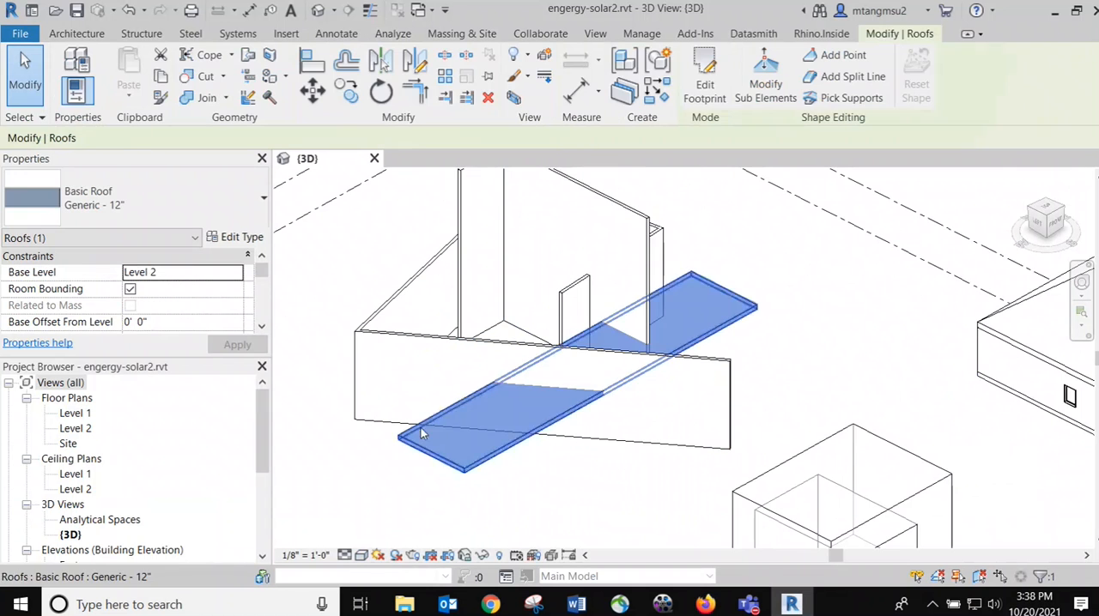
click(790, 247)
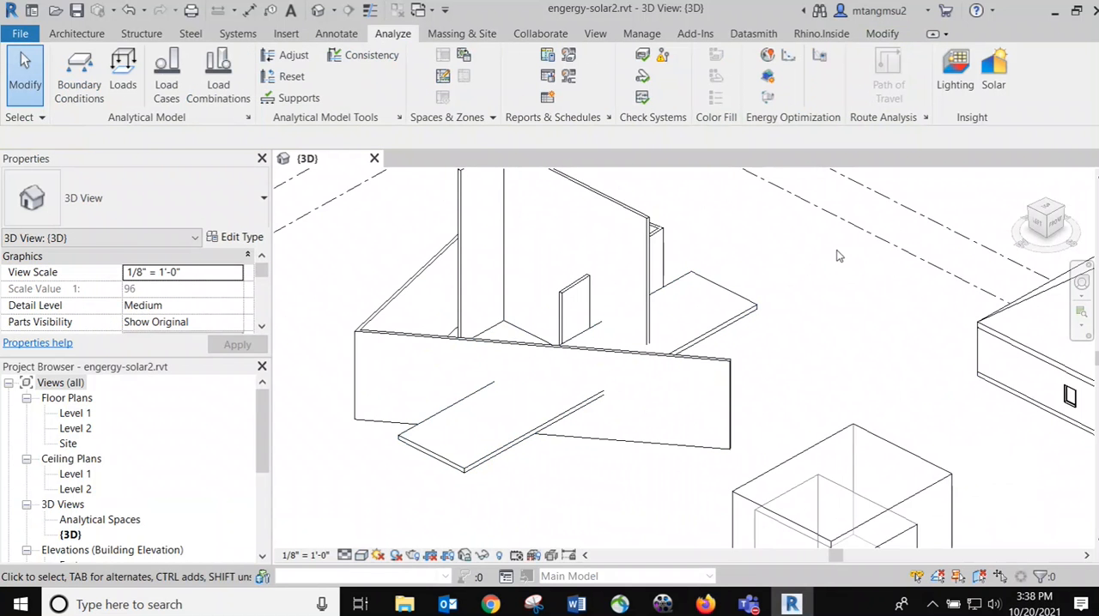
Select the box-shaped mass to inspect it beside the two other buildings, and clear the selection
middle_drag(838, 256, 718, 160)
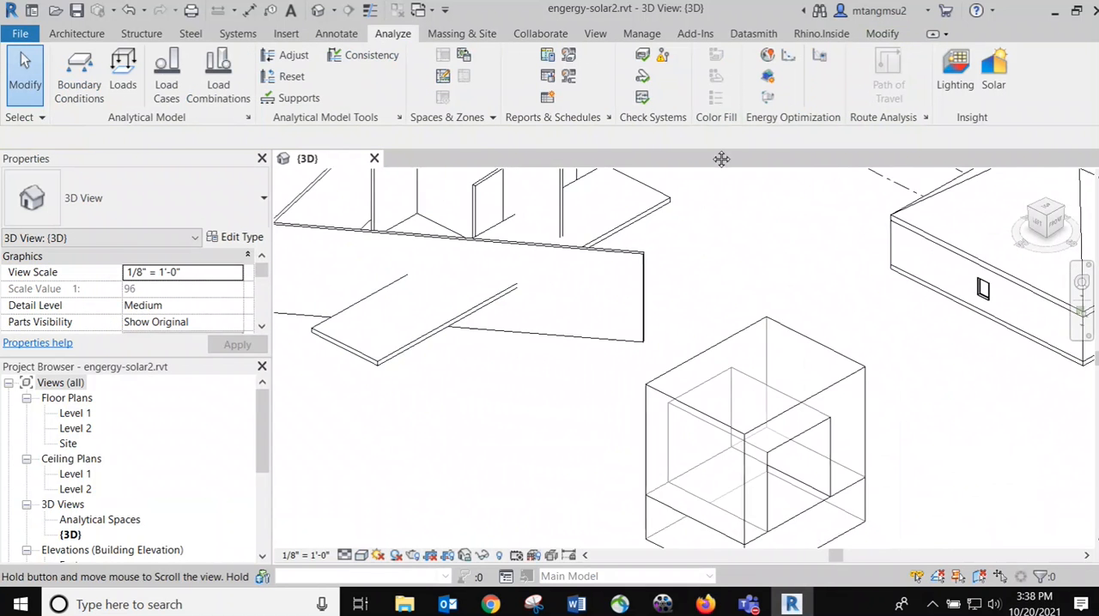
click(726, 346)
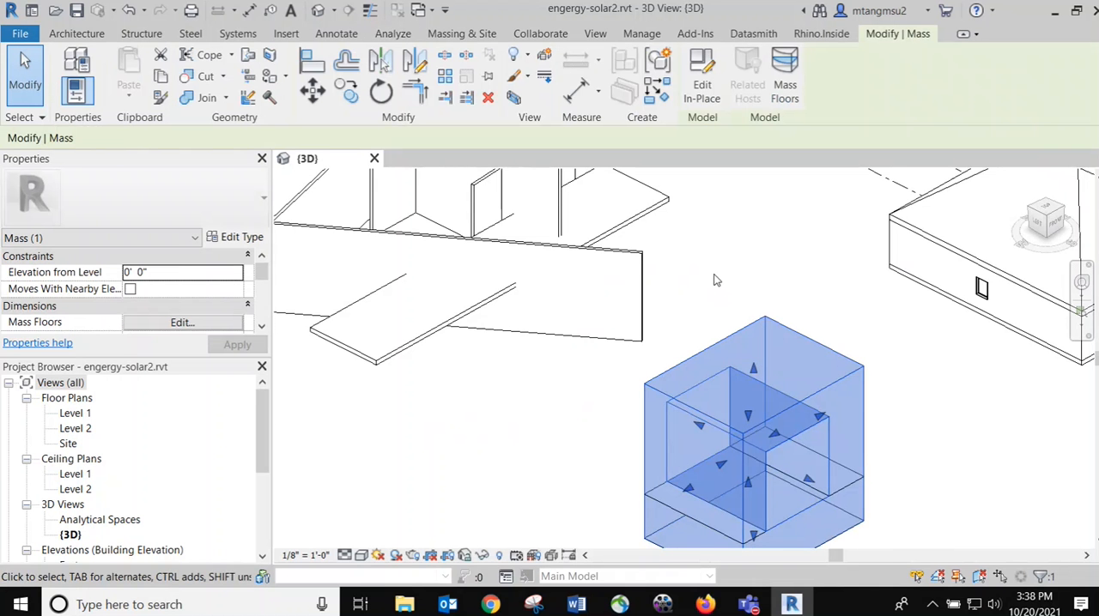
scroll(719, 277, down, 2)
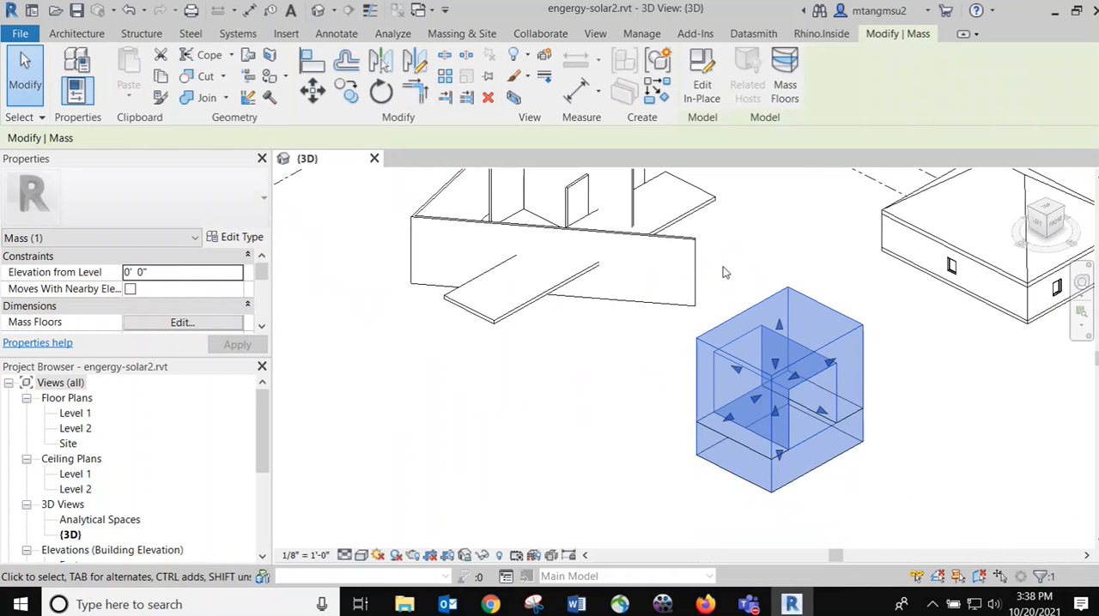
scroll(724, 271, down, 1)
middle_drag(746, 243, 658, 332)
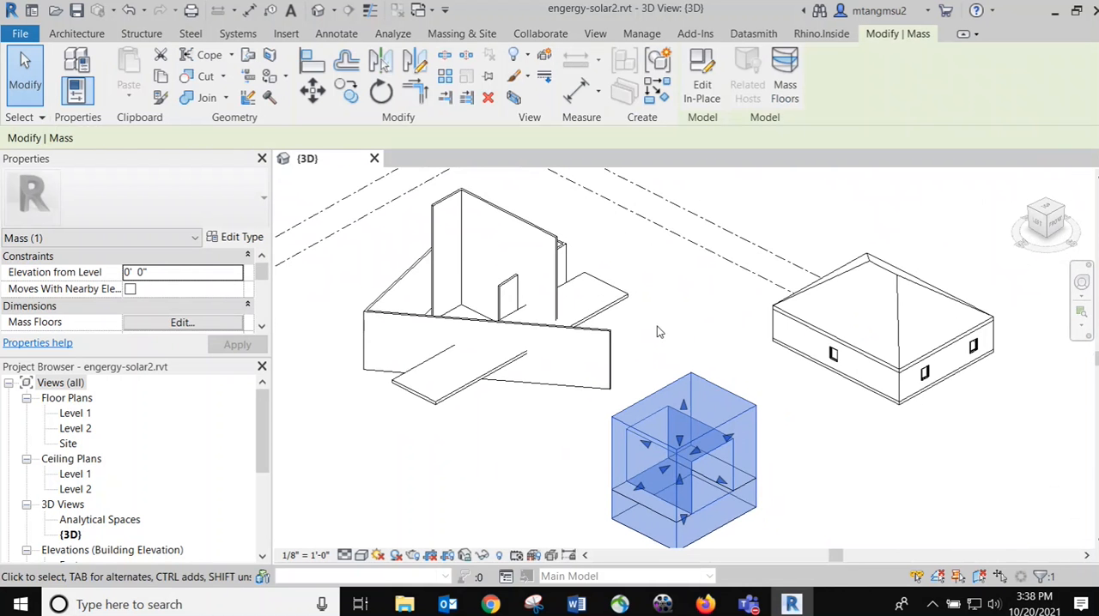
middle_drag(689, 348, 635, 269)
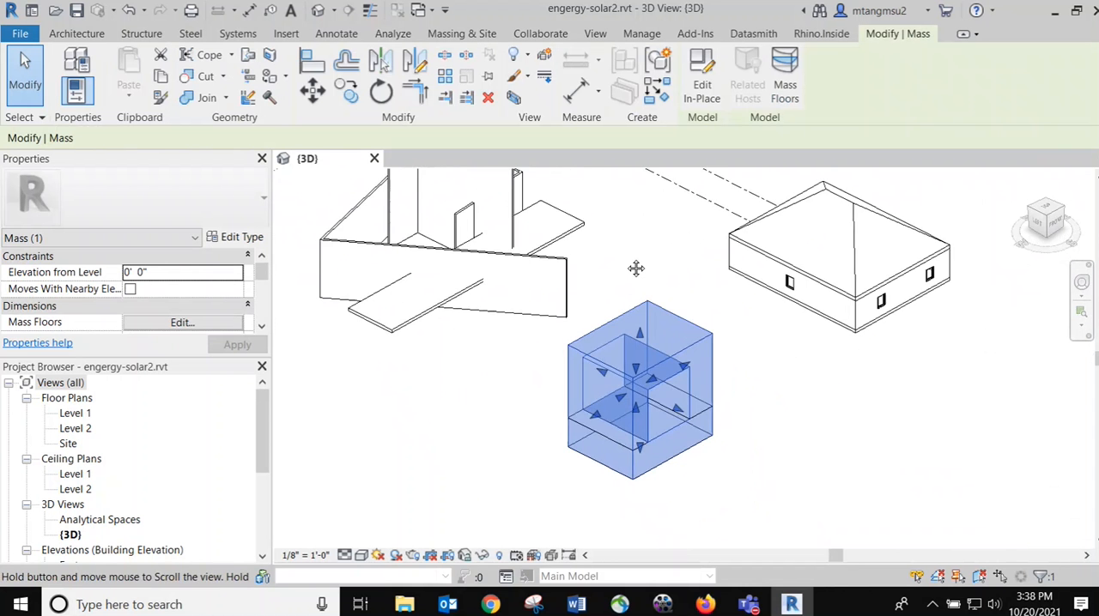
scroll(679, 364, up, 3)
click(789, 396)
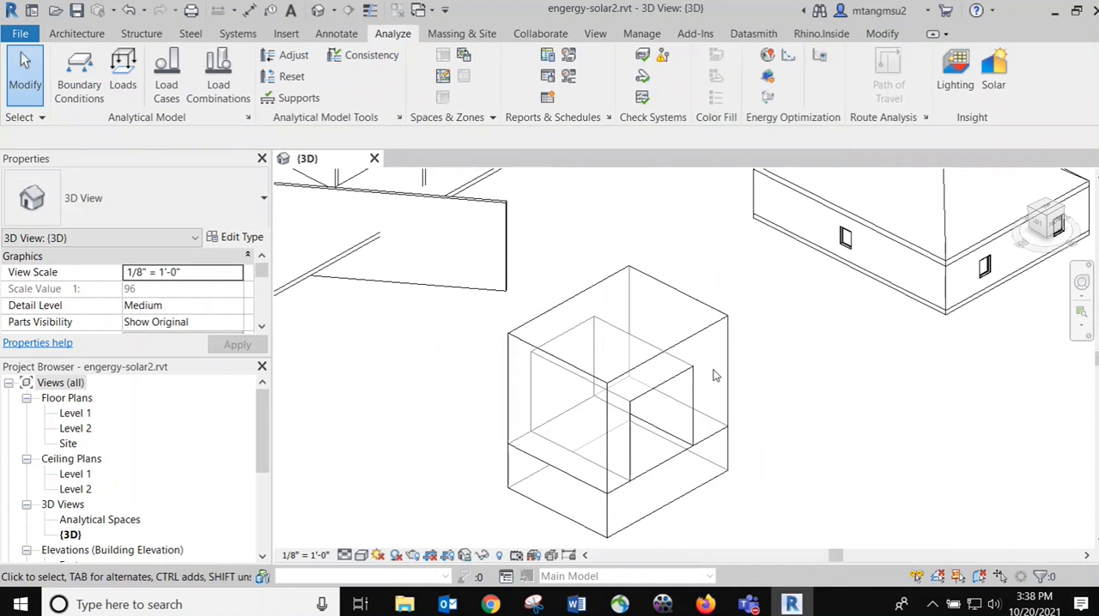
Set the 3D view's visual style to Shaded with the box-shaped mass in close view
scroll(728, 378, up, 1)
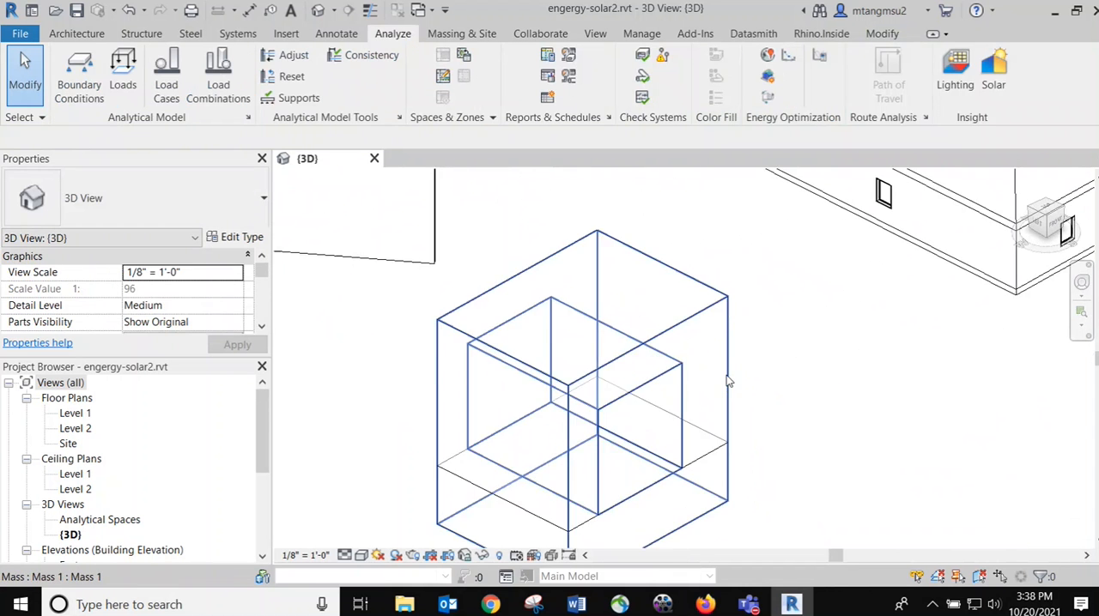
click(362, 555)
click(420, 487)
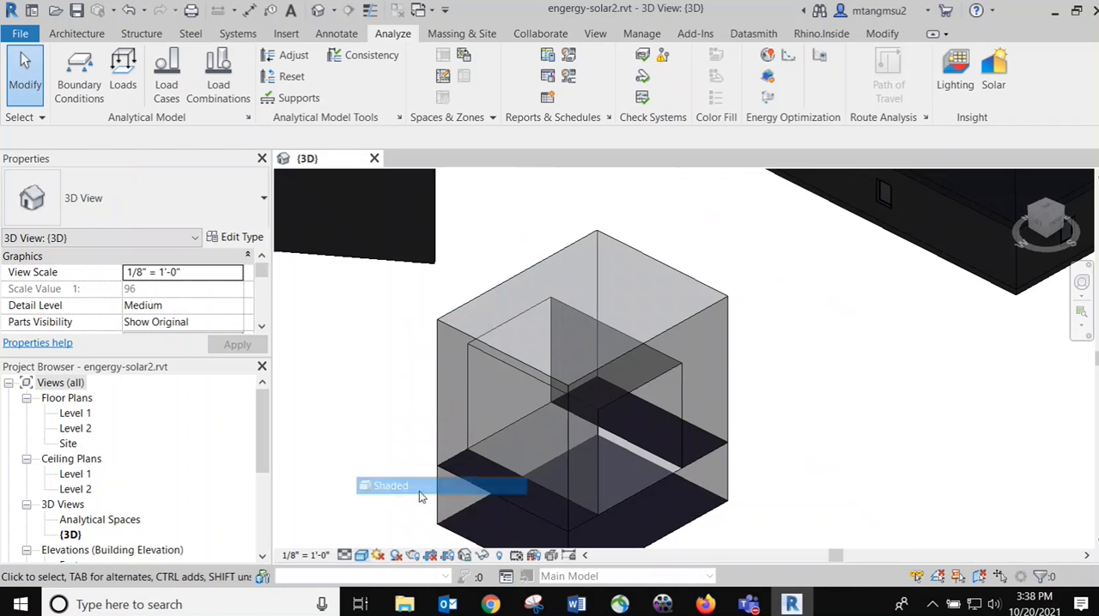
Examine the floors inside the shaded box-shaped mass from a rotated angle and select the mass
middle_drag(643, 373, 566, 237)
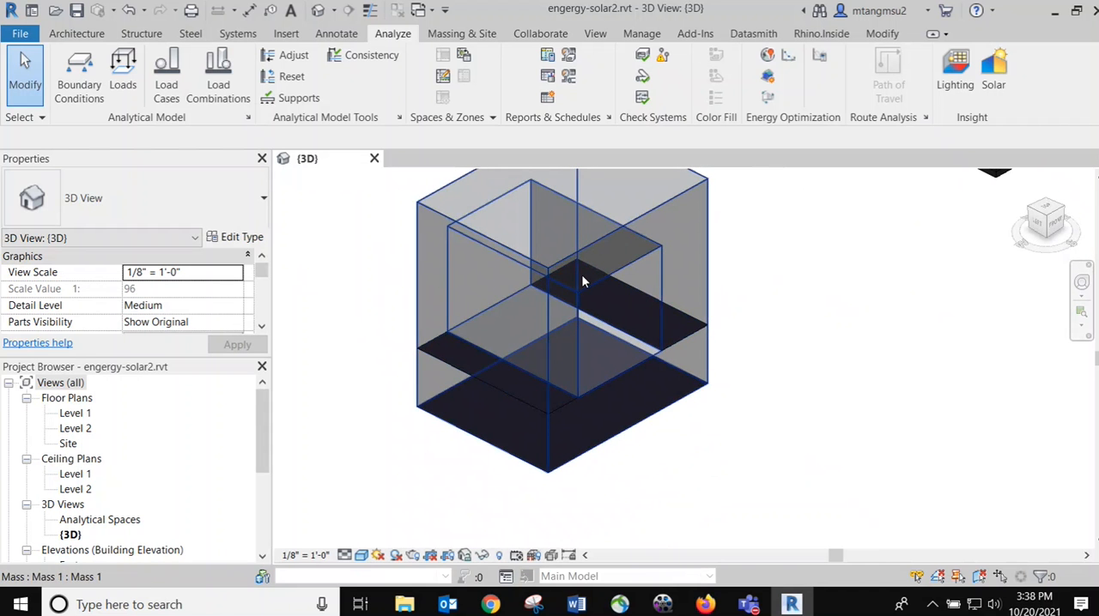
scroll(709, 342, down, 1)
shift+middle_drag(712, 398, 601, 422)
scroll(598, 425, up, 2)
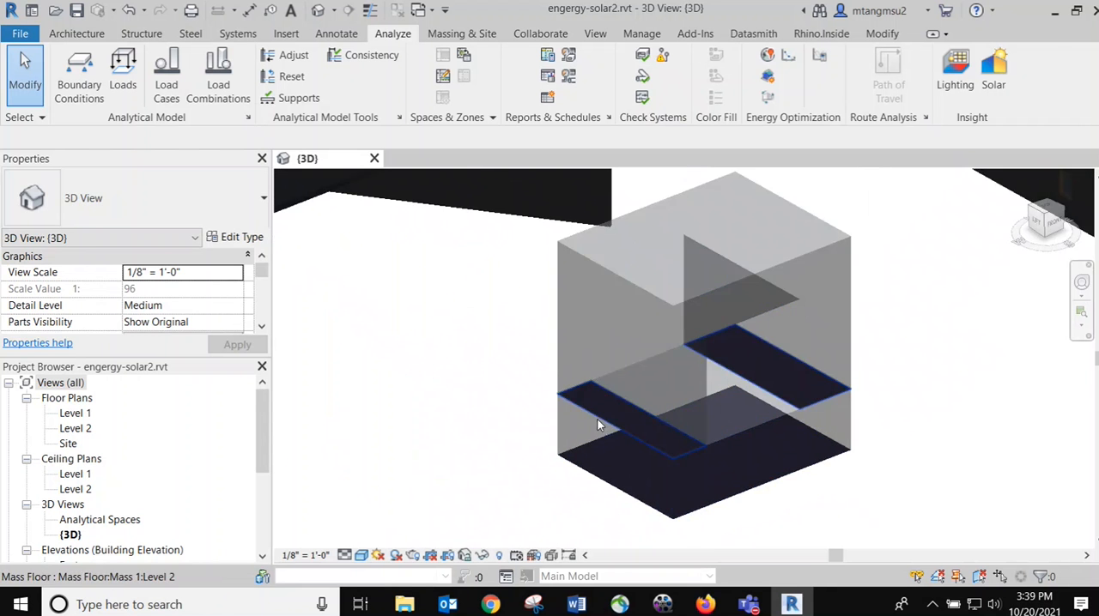
click(560, 393)
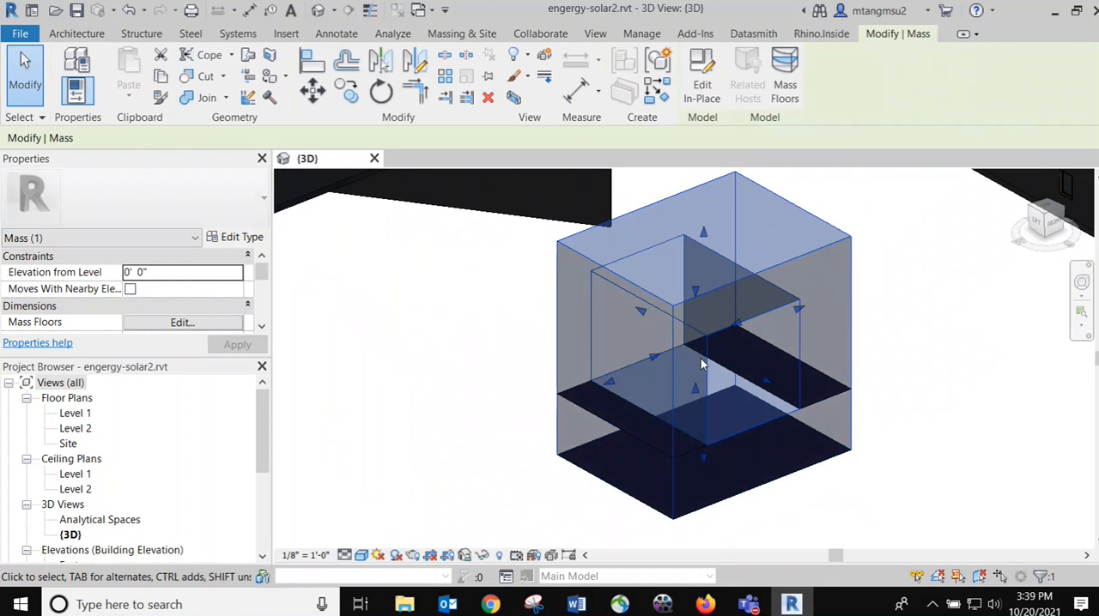
Clear the mass selection and confirm Cincinnati, OH as the project address using the Internet Mapping Service
click(524, 367)
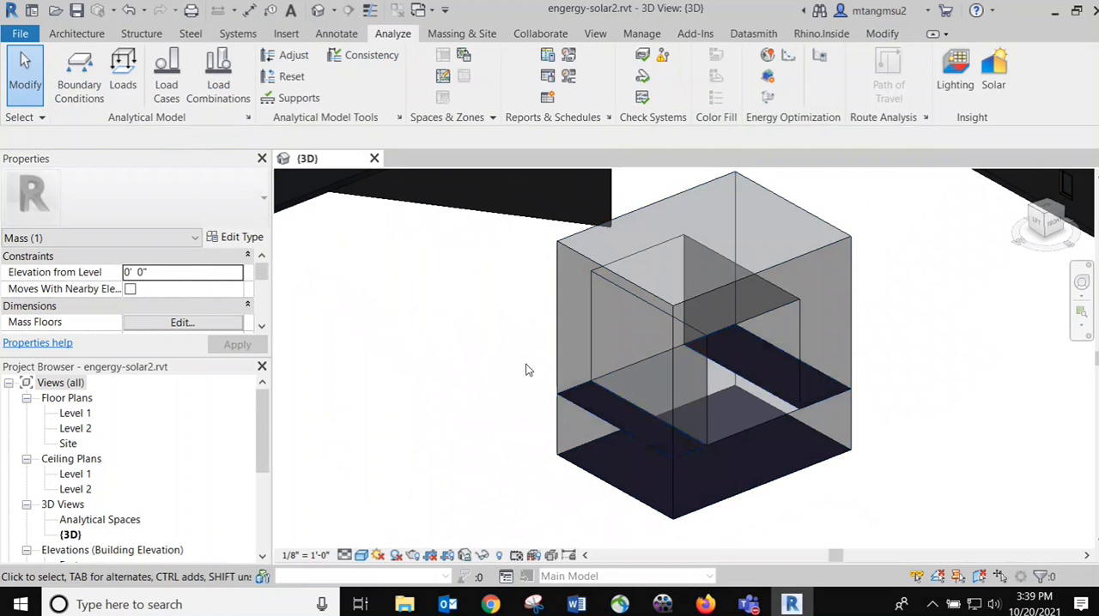
scroll(604, 339, down, 3)
shift+middle_drag(520, 296, 436, 293)
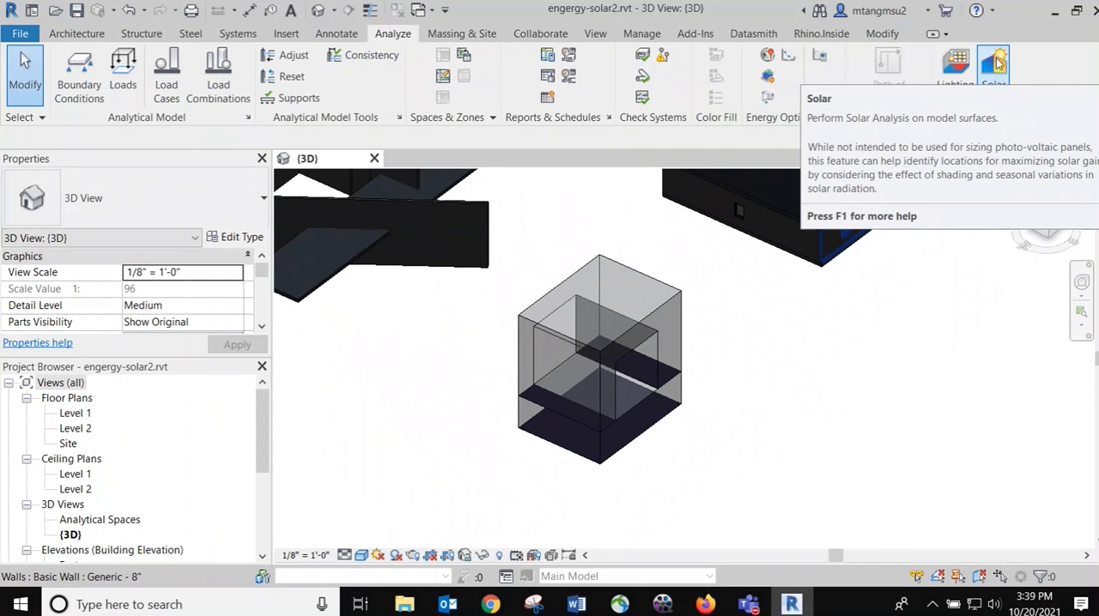
click(767, 58)
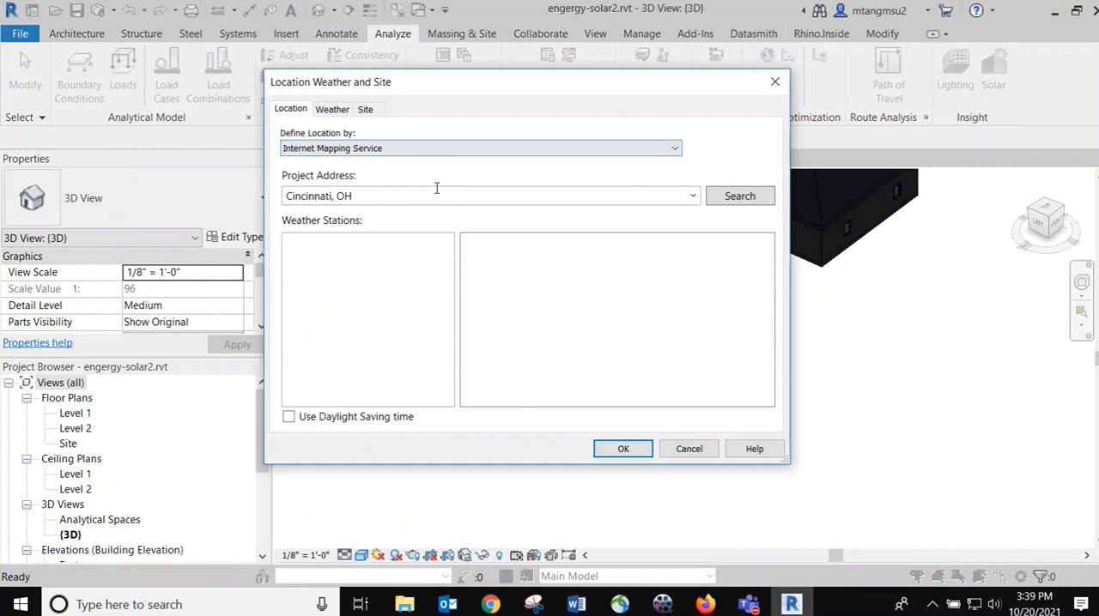
click(387, 196)
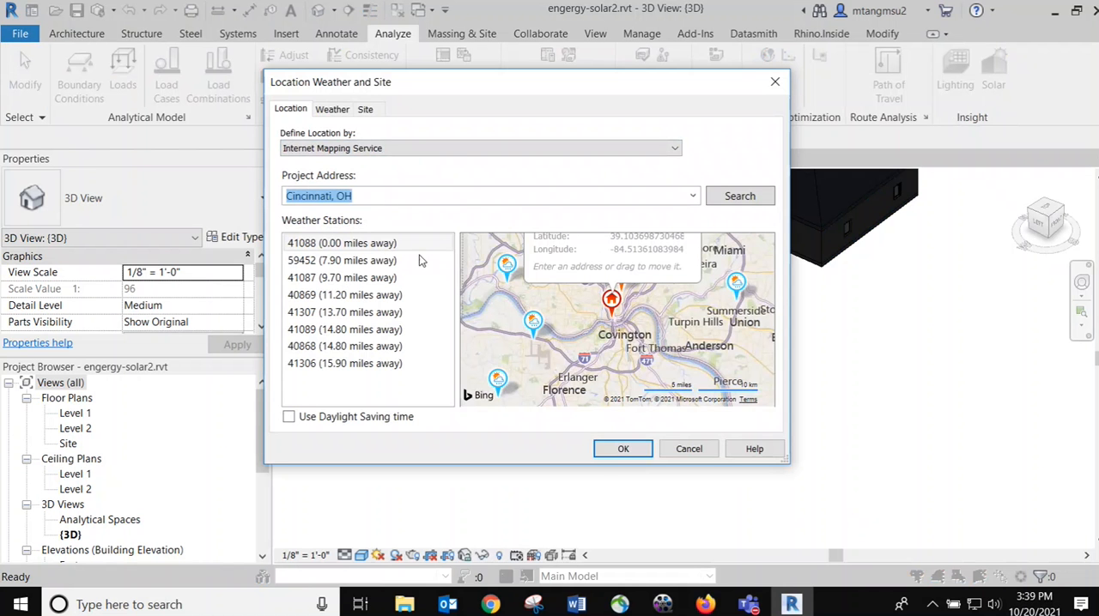
click(628, 455)
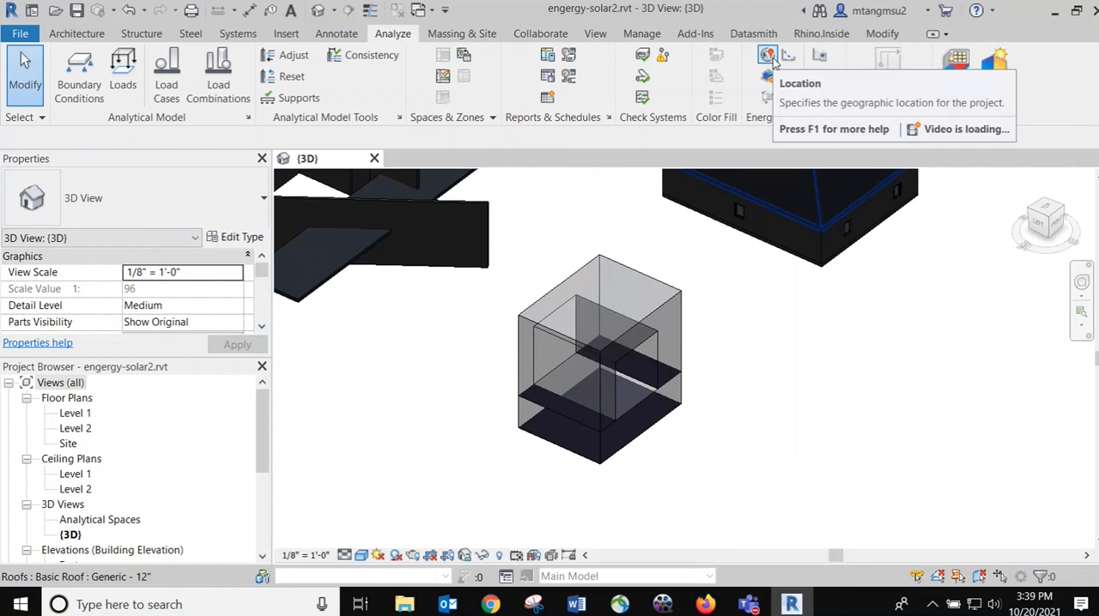
Start an Insight Solar Analysis with the Custom study type and switch its surfaces to <user selection>
click(996, 68)
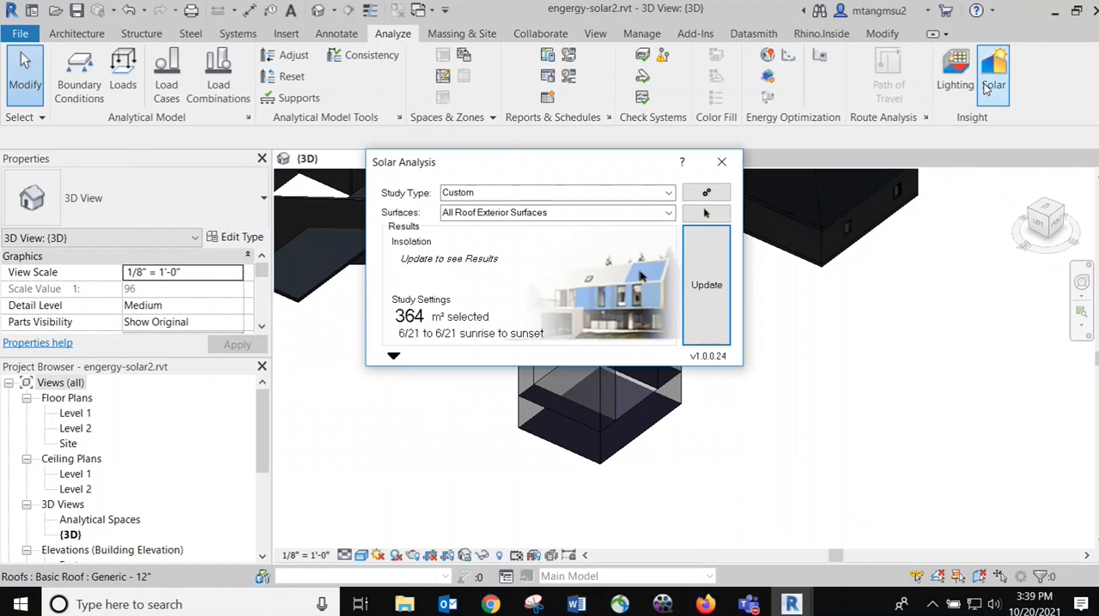
drag(544, 167, 707, 182)
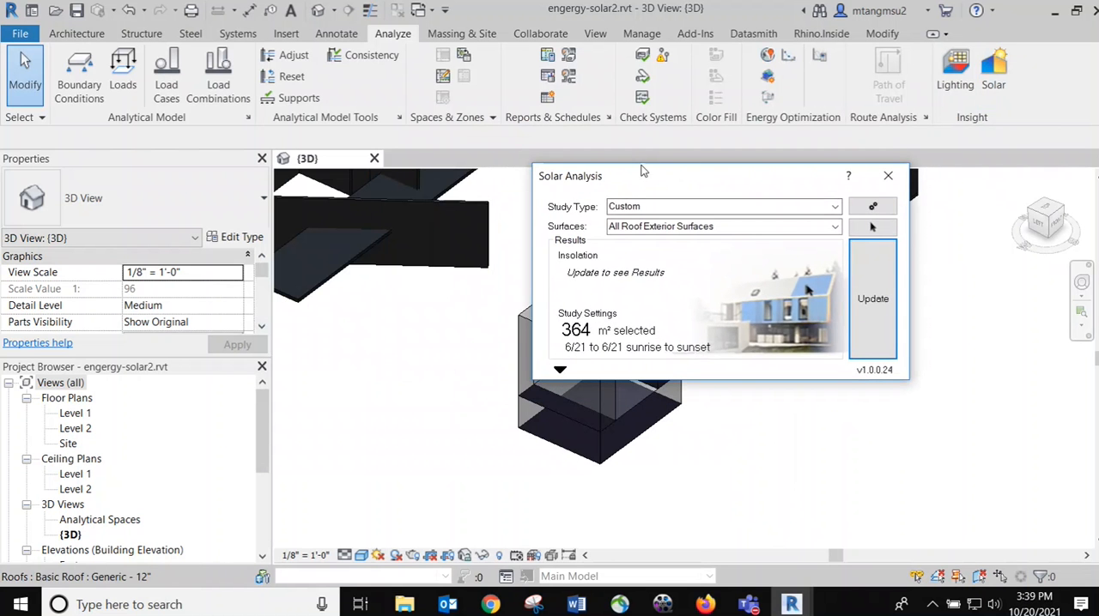
drag(646, 174, 758, 168)
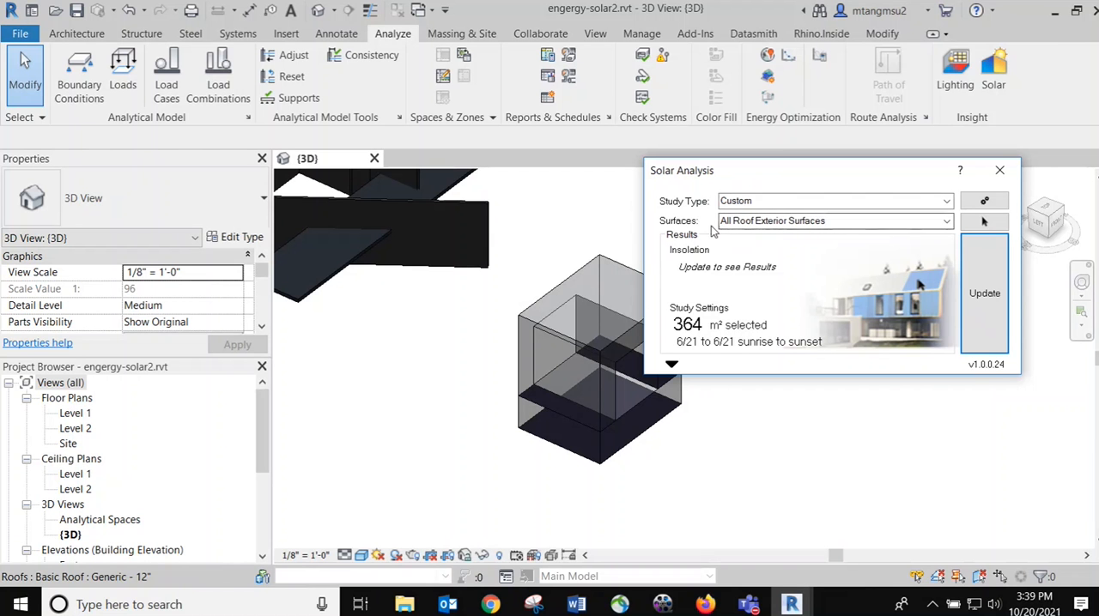
click(779, 222)
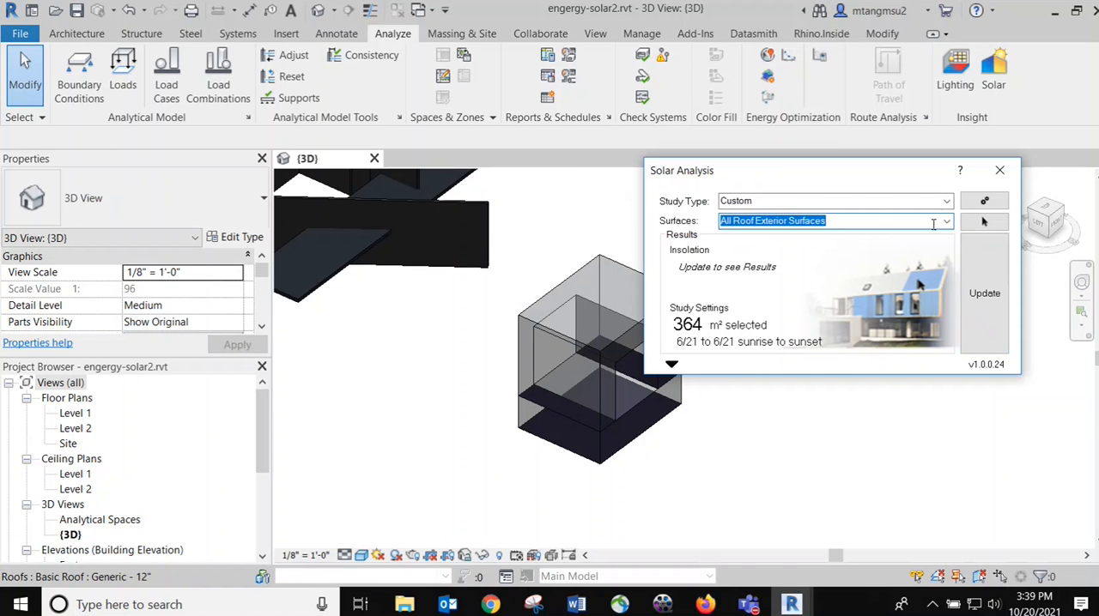
click(946, 221)
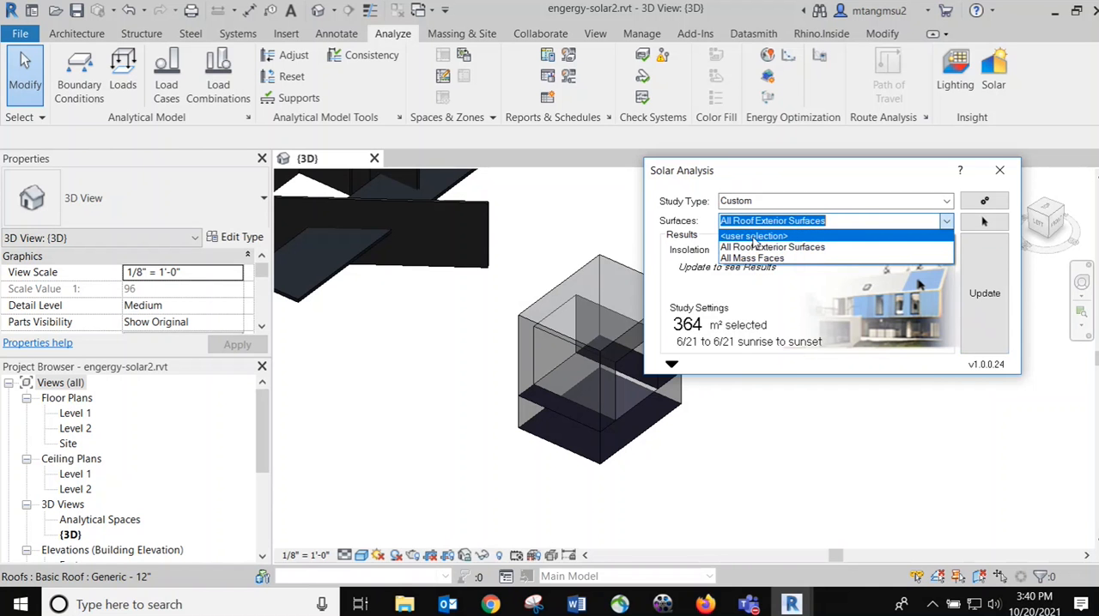
click(751, 236)
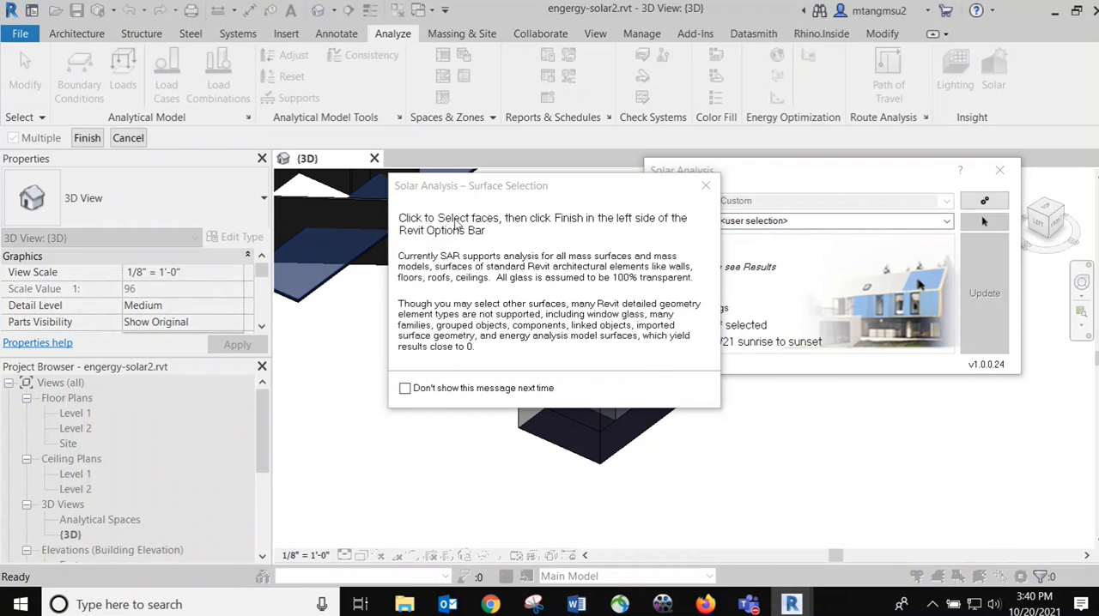
click(704, 187)
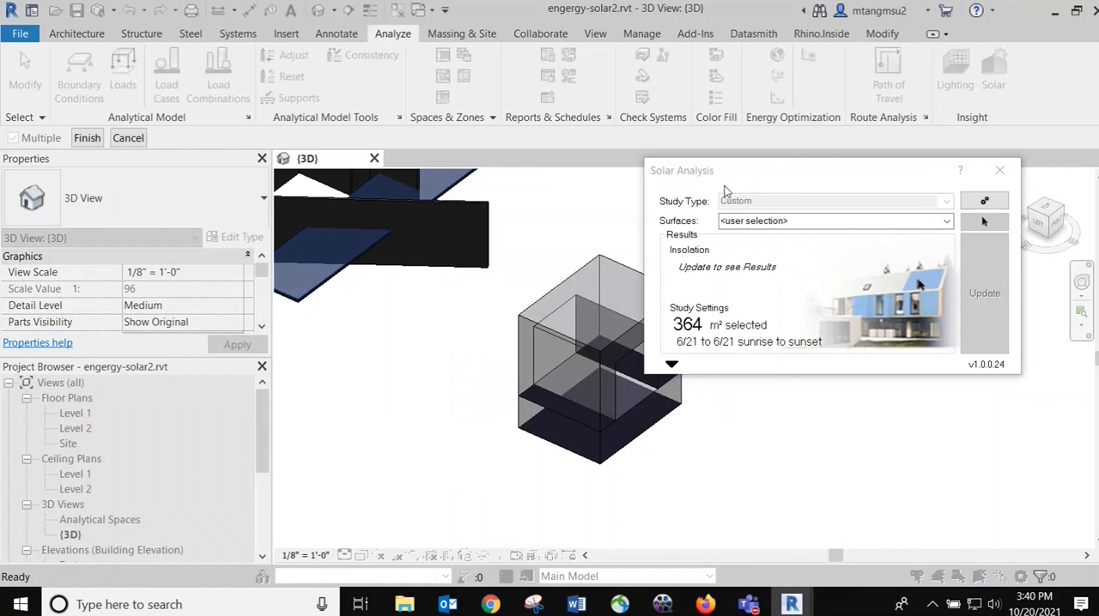
Select all faces of the box-shaped mass as the analysis surfaces and finish the surface selection, keeping the mass in view
drag(757, 177, 864, 158)
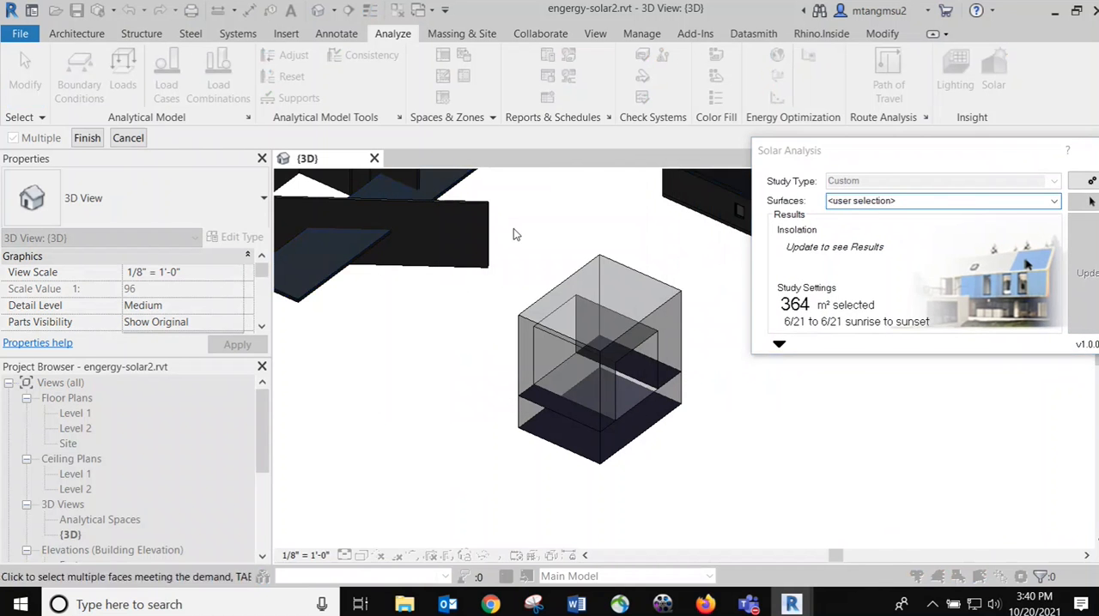
drag(503, 214, 703, 503)
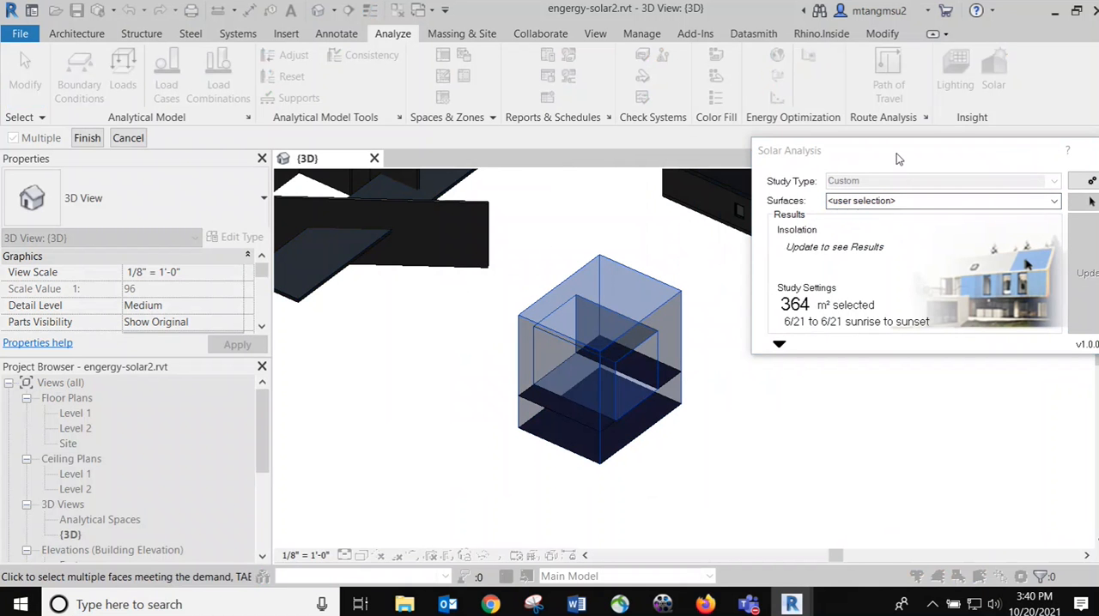
drag(895, 157, 832, 148)
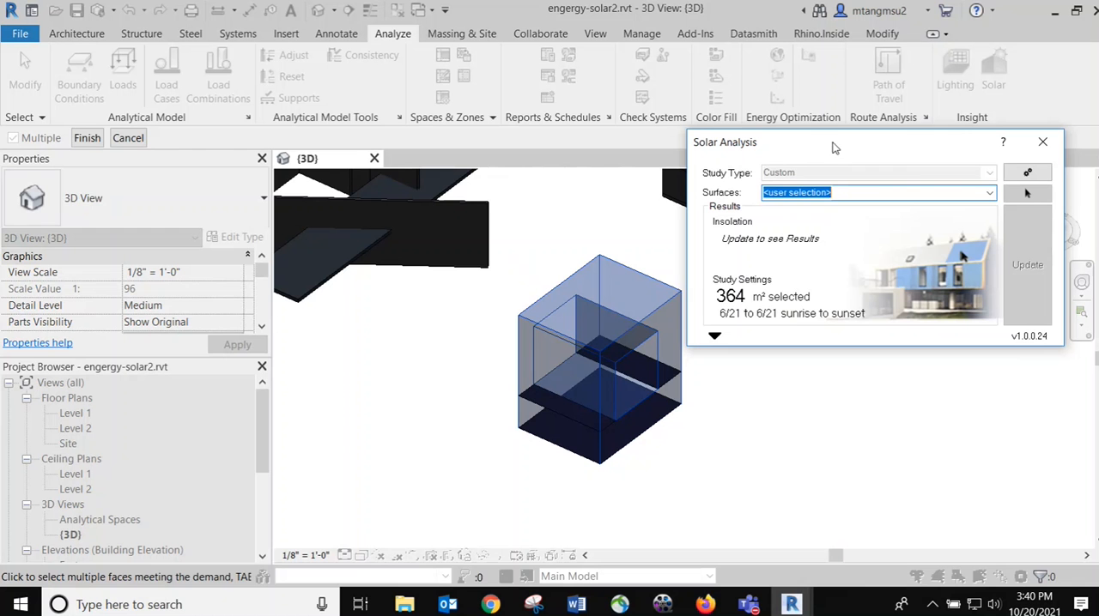
click(89, 139)
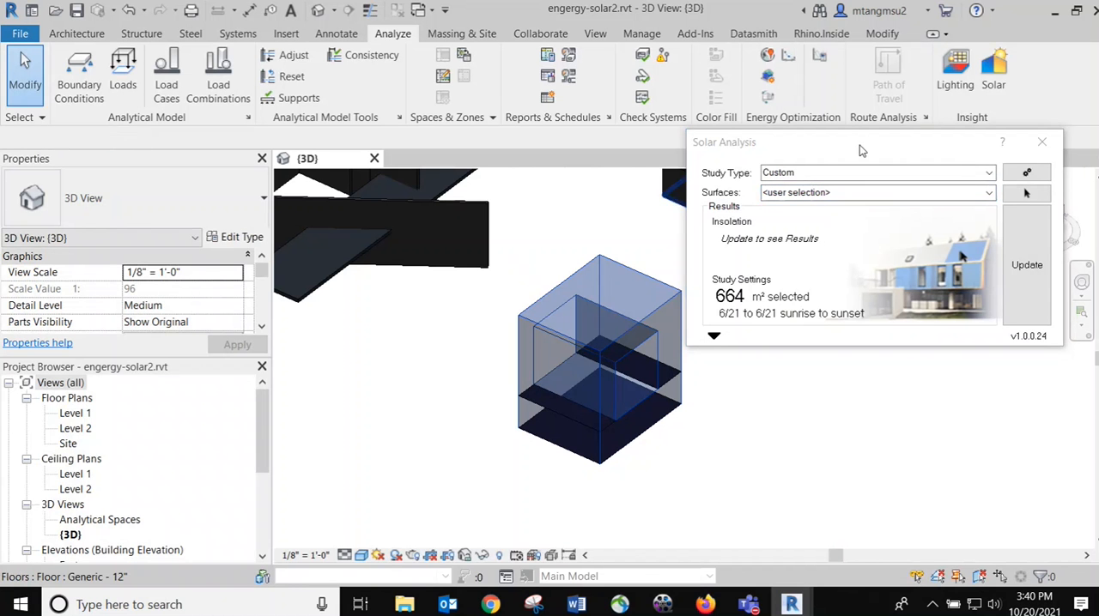
drag(855, 144, 815, 145)
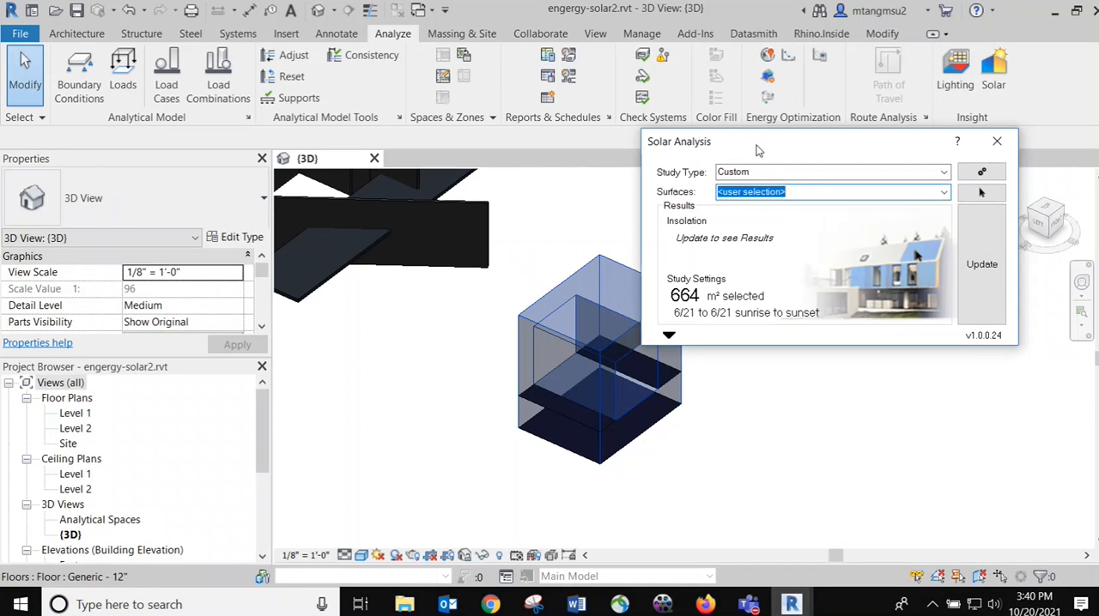
drag(758, 150, 834, 139)
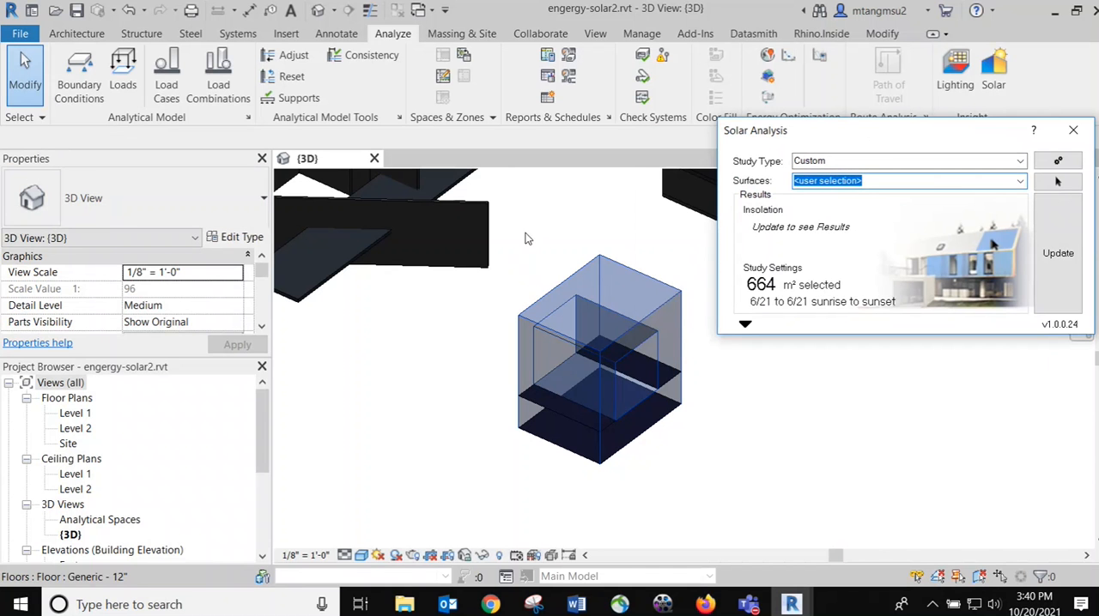
Review the sun settings and confirm the Single Day Summer Solstice Solar Study, from sunrise to sunset at one-hour intervals
drag(891, 137, 762, 117)
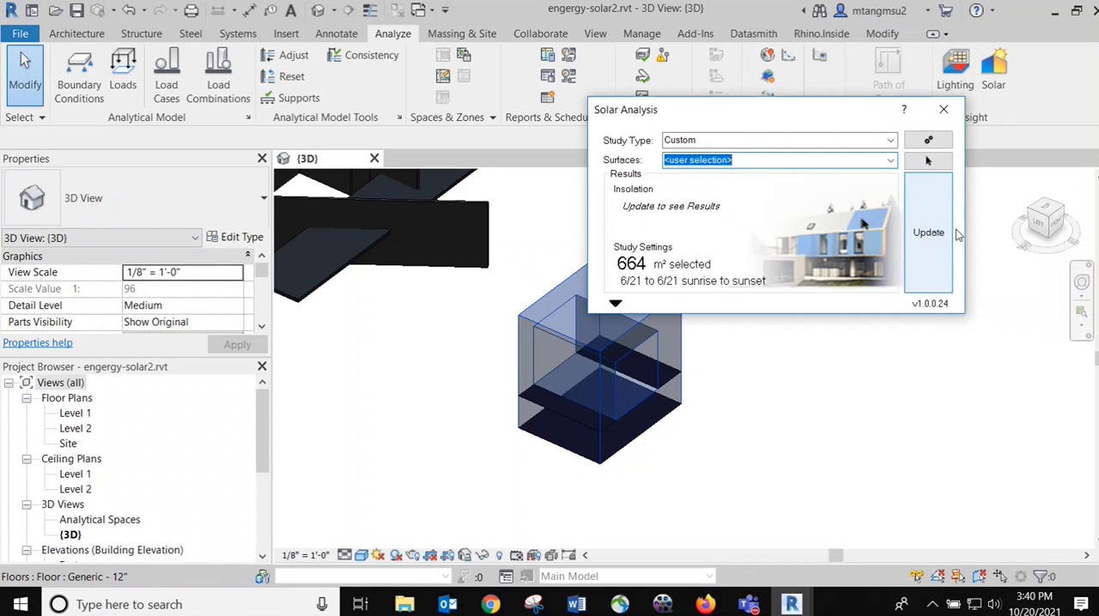
click(380, 556)
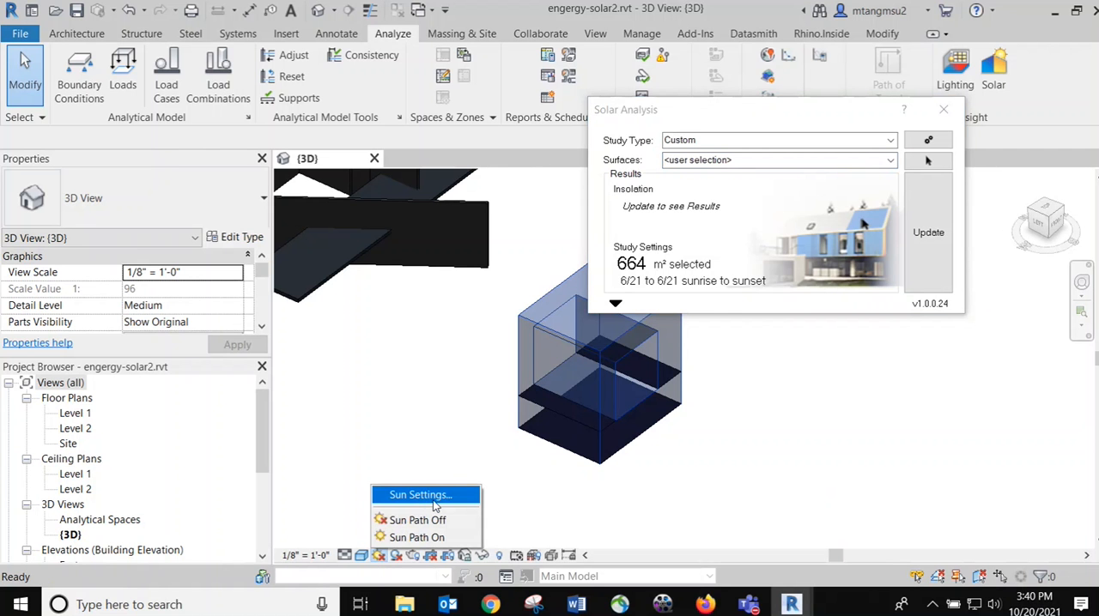
click(433, 502)
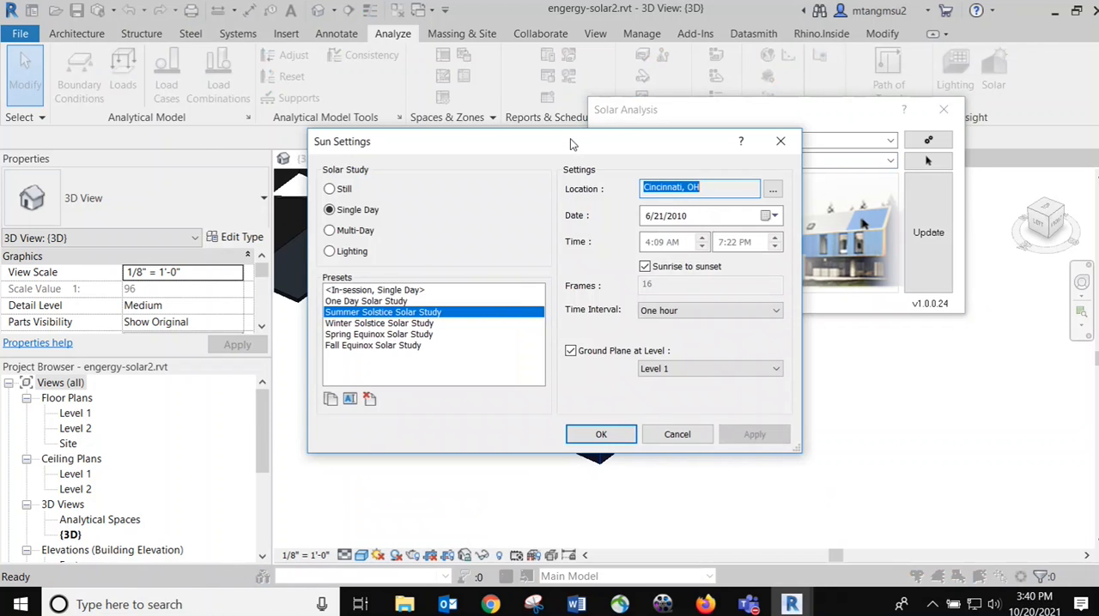
drag(571, 140, 353, 112)
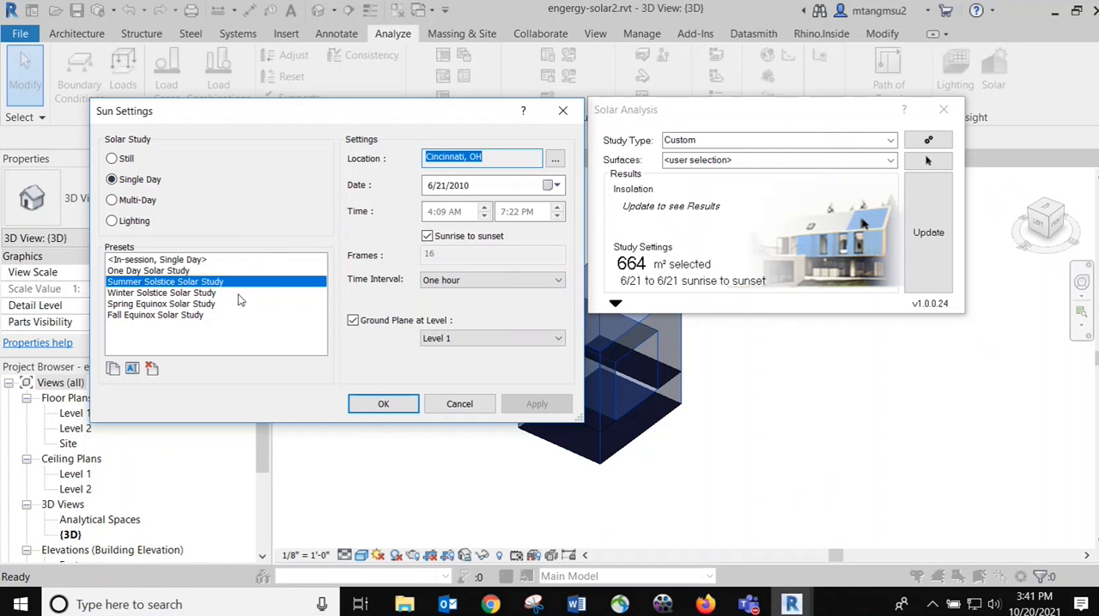
click(392, 402)
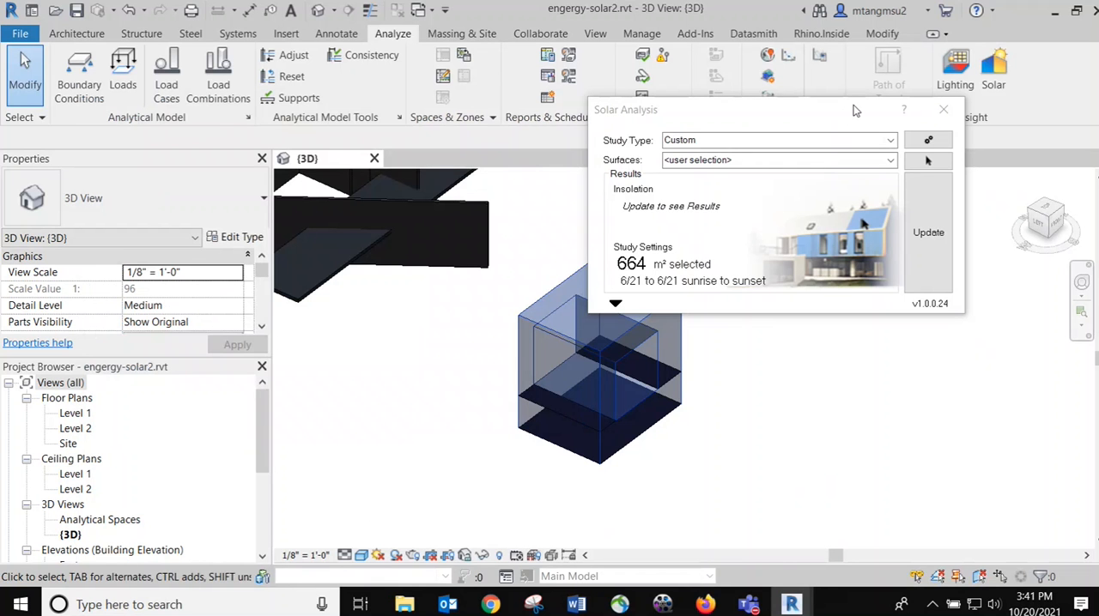
Expand the solar analysis results settings and choose kWh/m² for Cumulative Insolation with the Solar Analysis Default style
drag(843, 112, 845, 130)
click(616, 324)
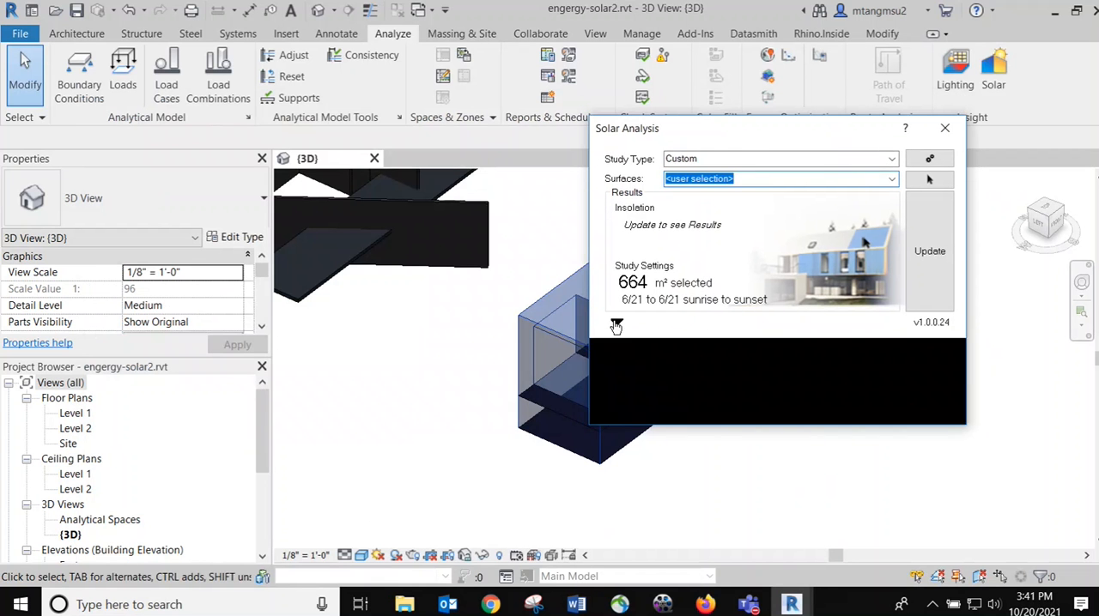
drag(770, 135, 671, 124)
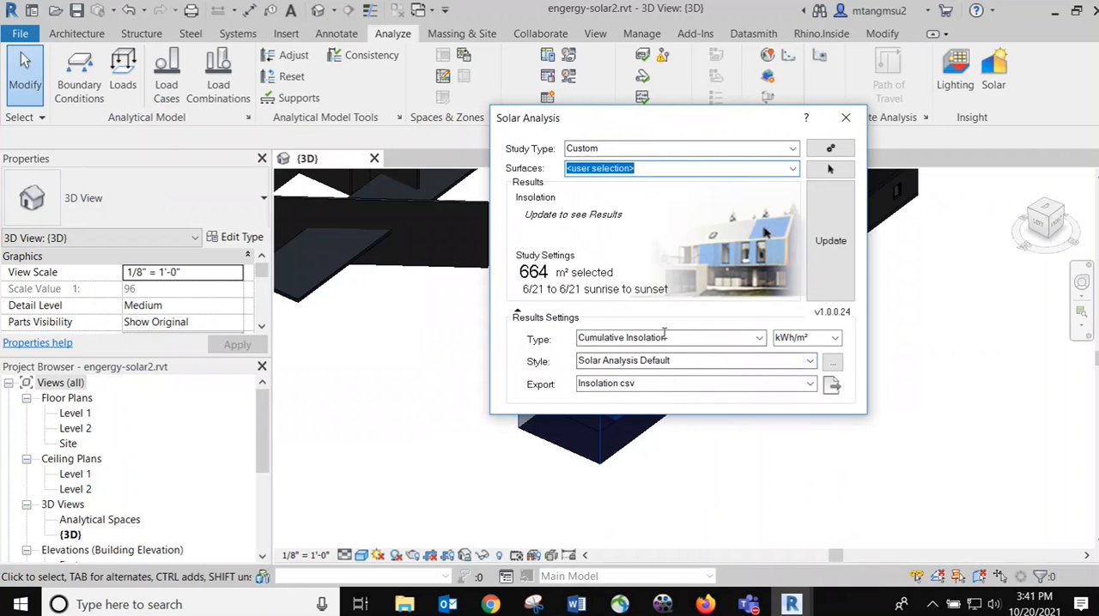
click(834, 339)
click(810, 343)
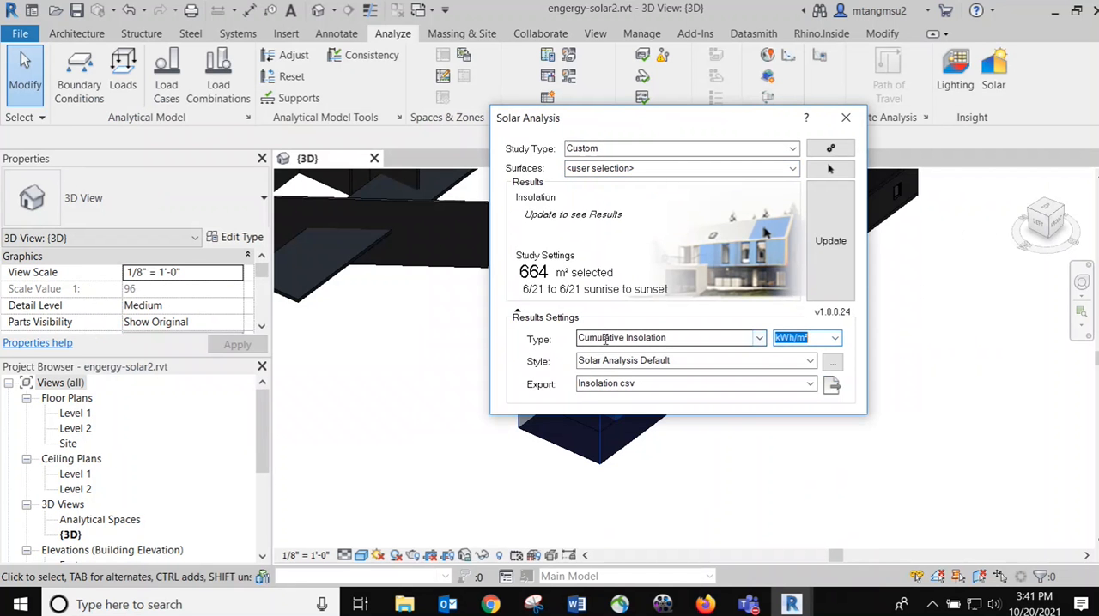
click(810, 361)
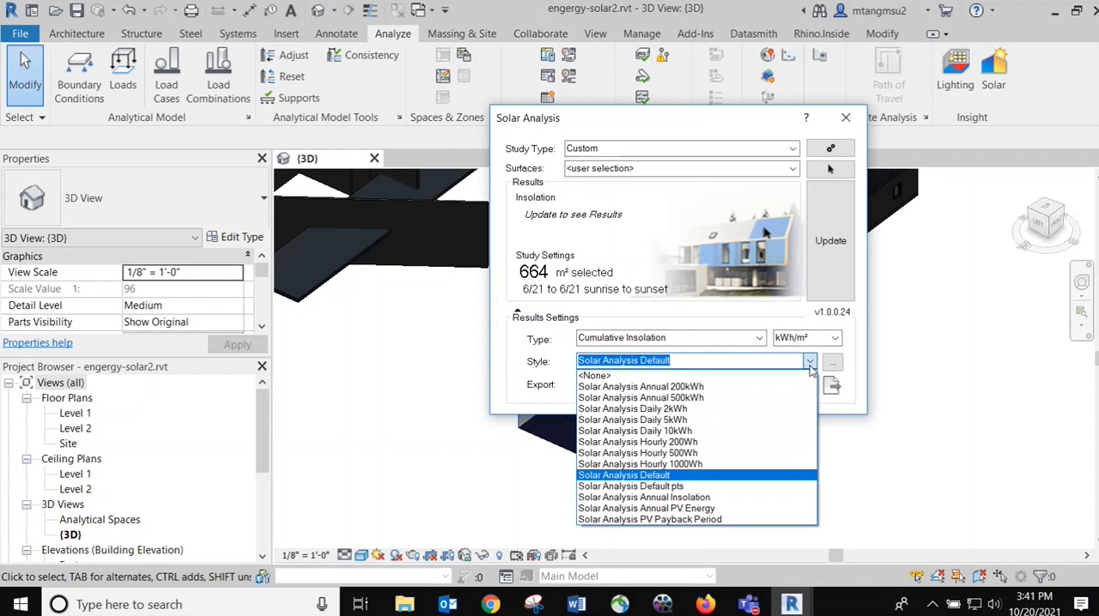
click(660, 475)
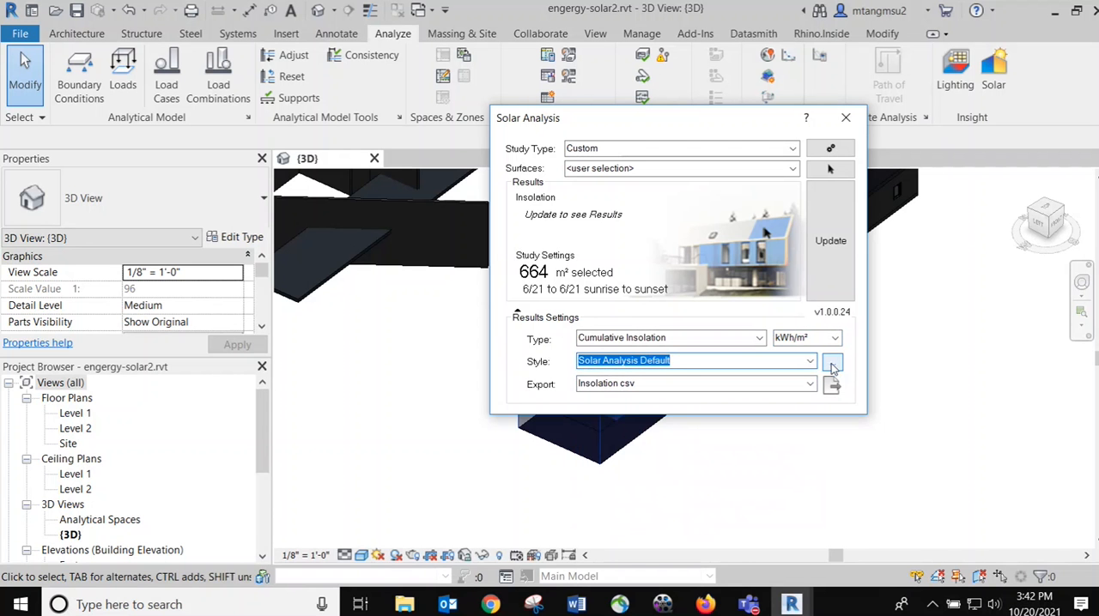
Examine the color mapping and legend settings of the Solar Analysis Default display style, and close the style settings
click(832, 367)
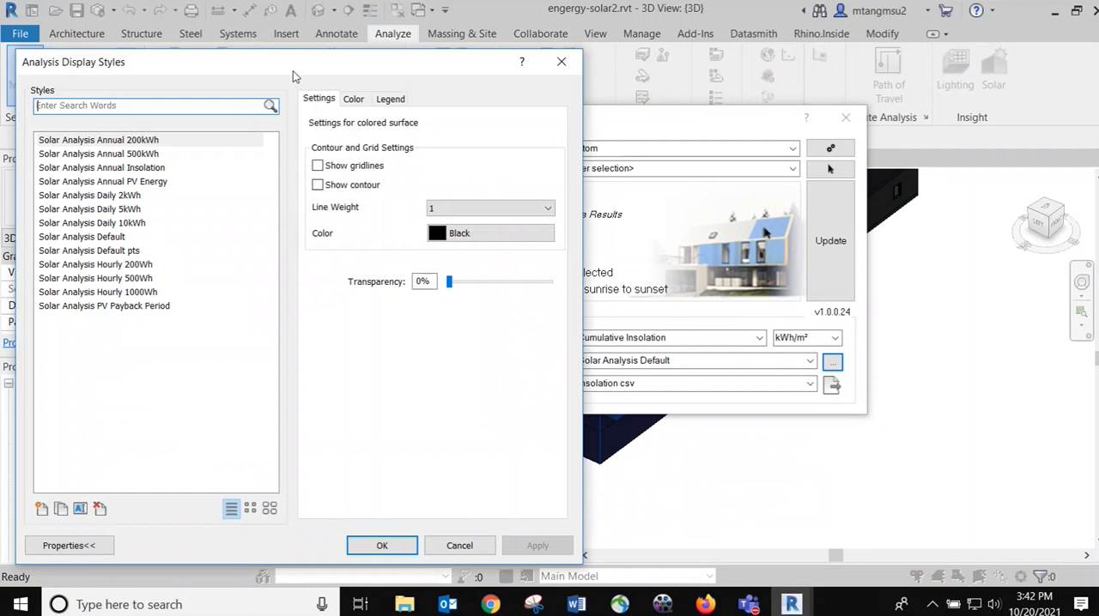
drag(293, 72, 334, 69)
click(131, 232)
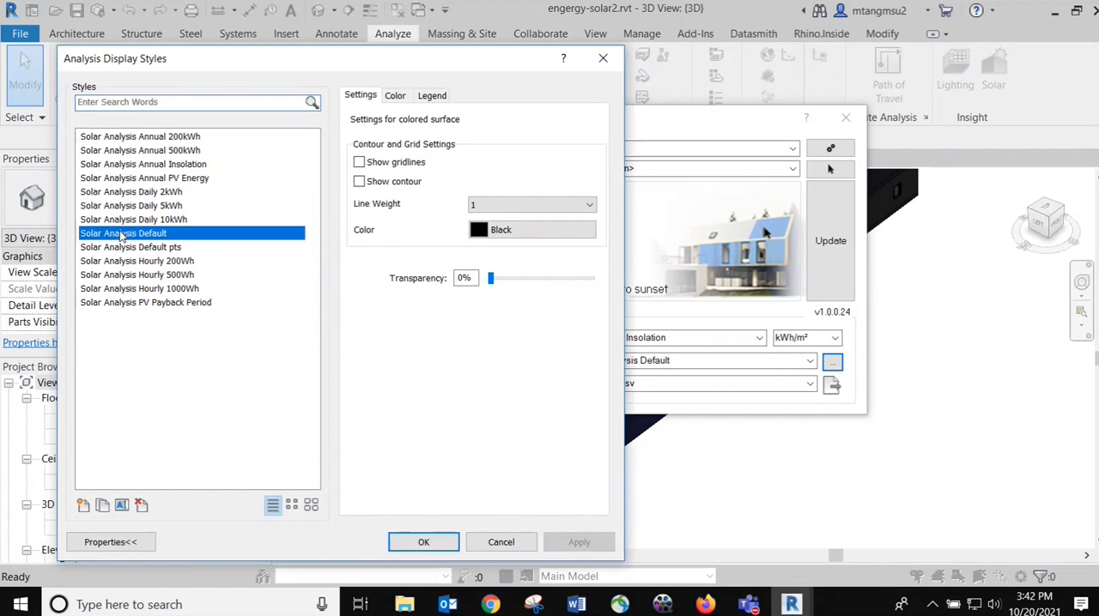
click(396, 97)
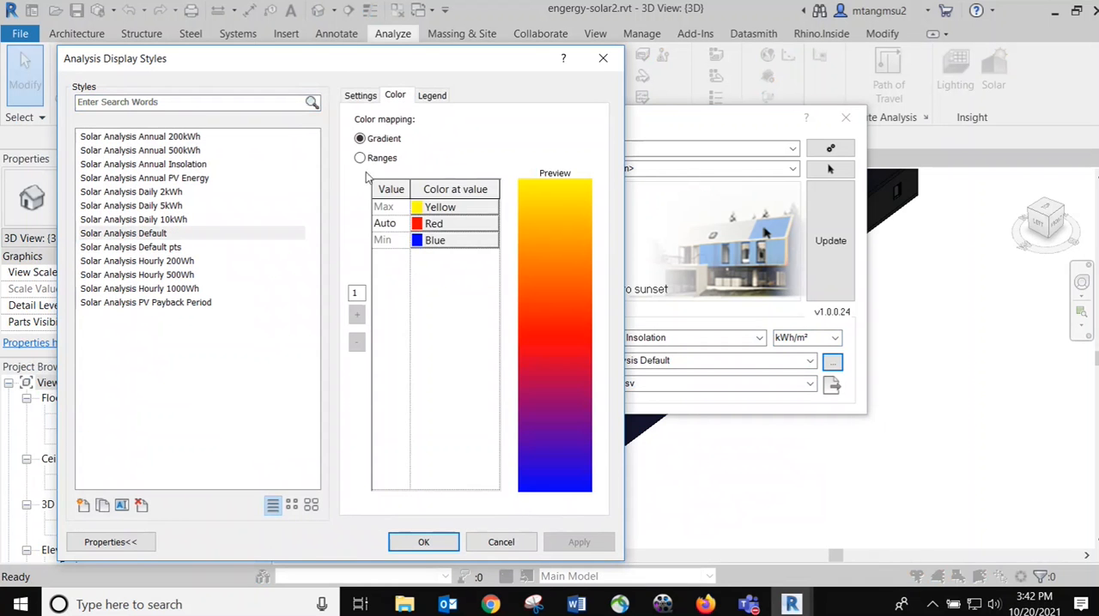
click(432, 95)
click(396, 97)
click(154, 234)
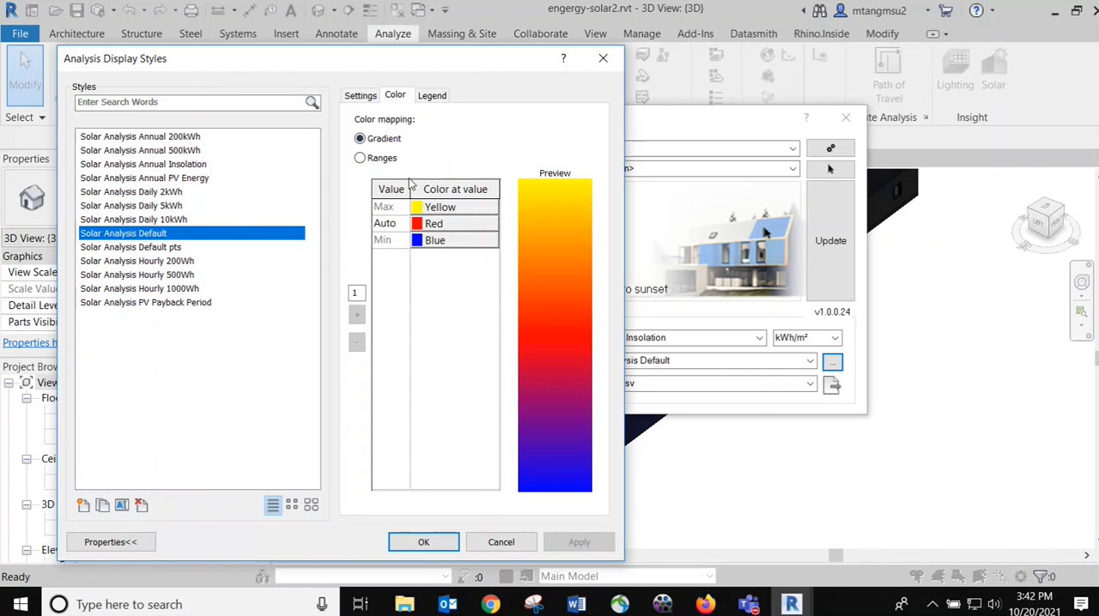
click(418, 542)
Run the solar analysis on the box-shaped mass and uncover the colored result and its legend in the 3D view
drag(723, 124, 331, 185)
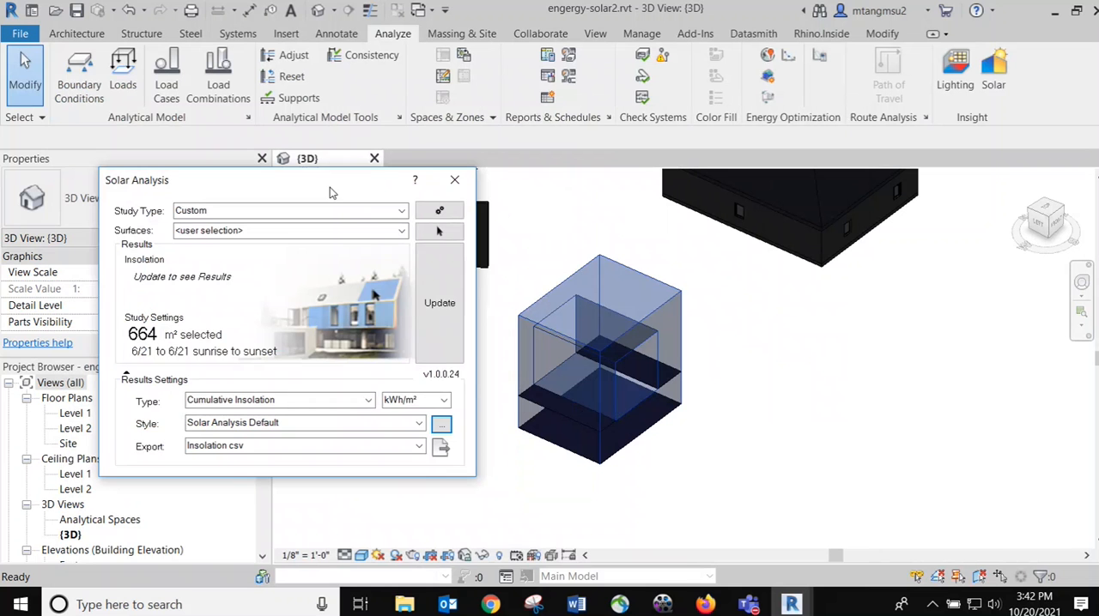
click(445, 305)
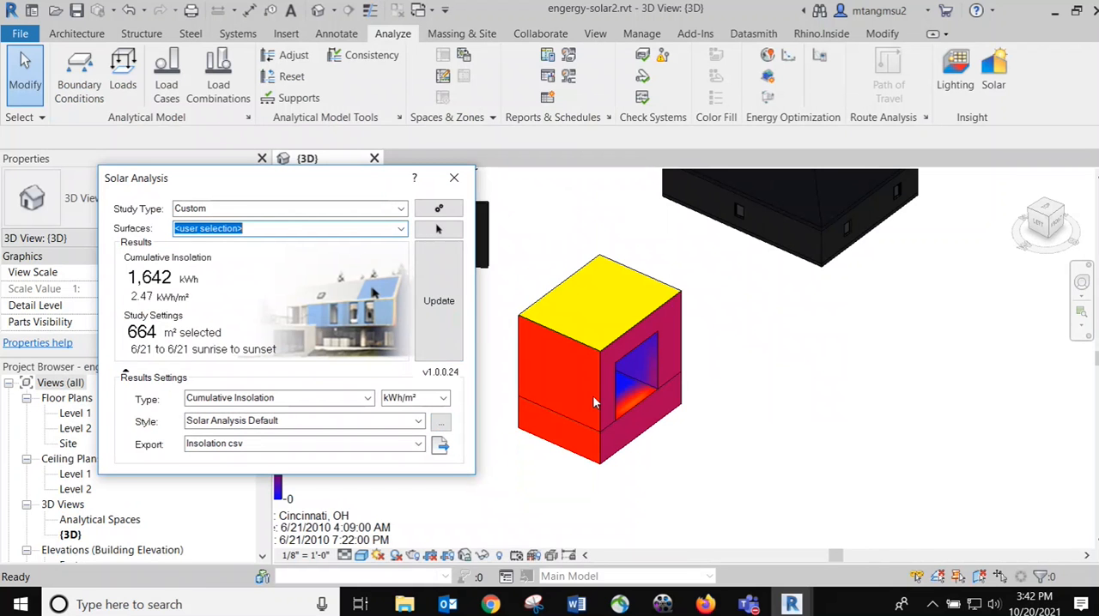
drag(335, 181, 946, 213)
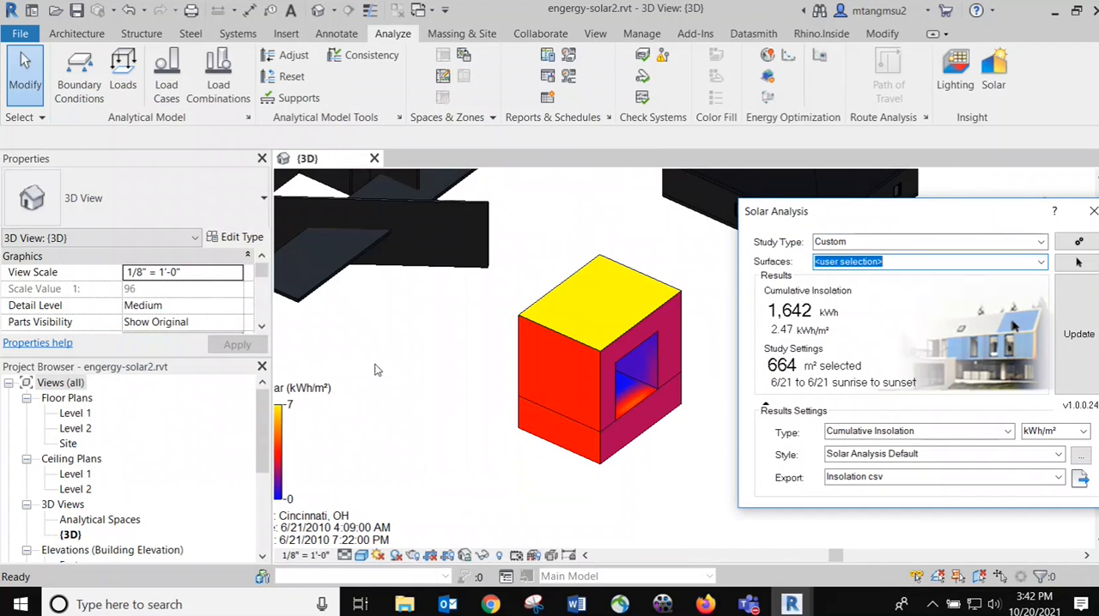
Move the solar results legend beside the box-shaped mass so its full text is in view
drag(287, 388, 485, 390)
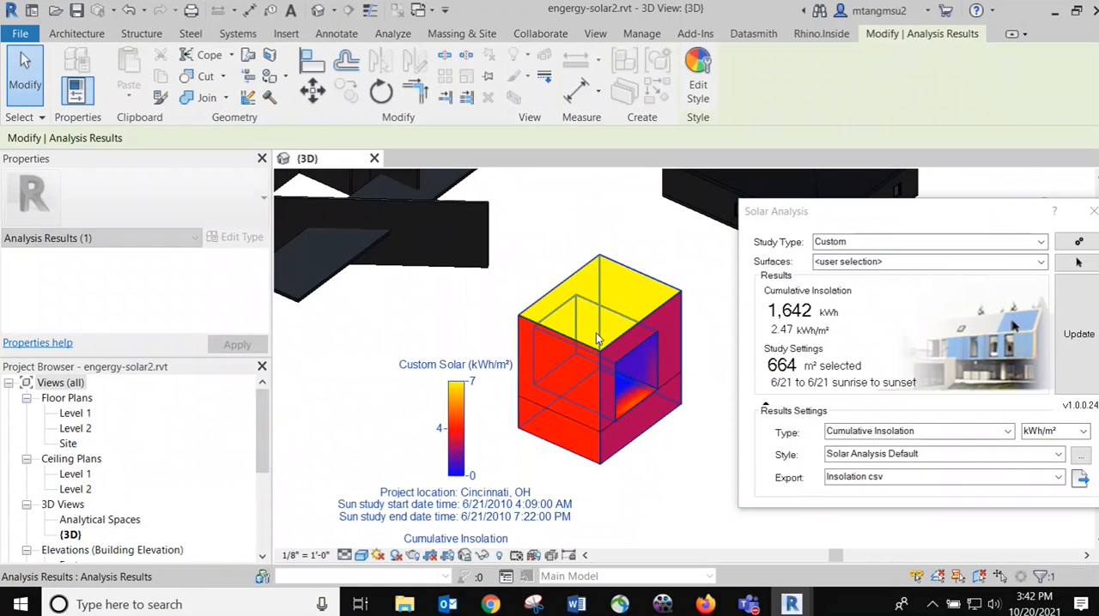
right_click(650, 469)
key(Escape)
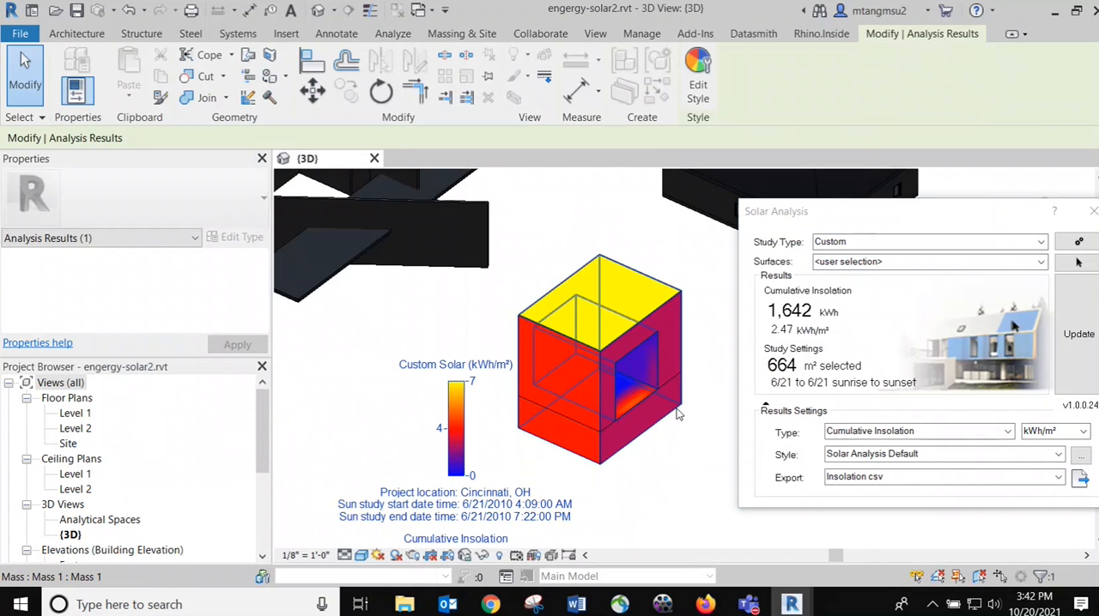
scroll(676, 415, up, 3)
scroll(628, 375, up, 1)
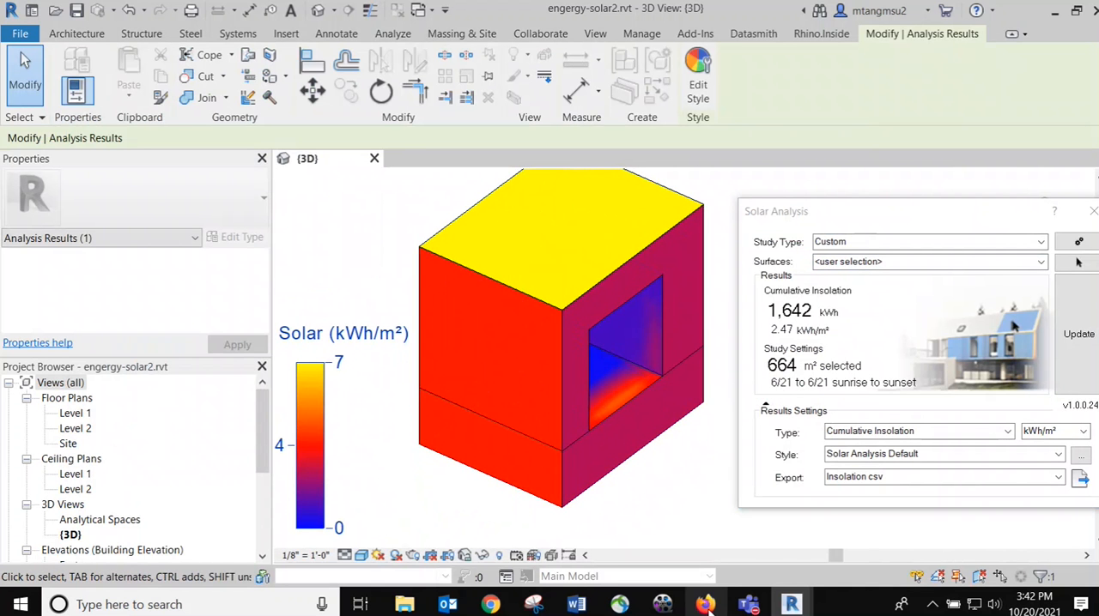
Switch to Firefox to examine the solar radiation diagrams on slide 2 of the performance_TM4 presentation, and return to the Revit model
mouse_move(705, 606)
click(680, 509)
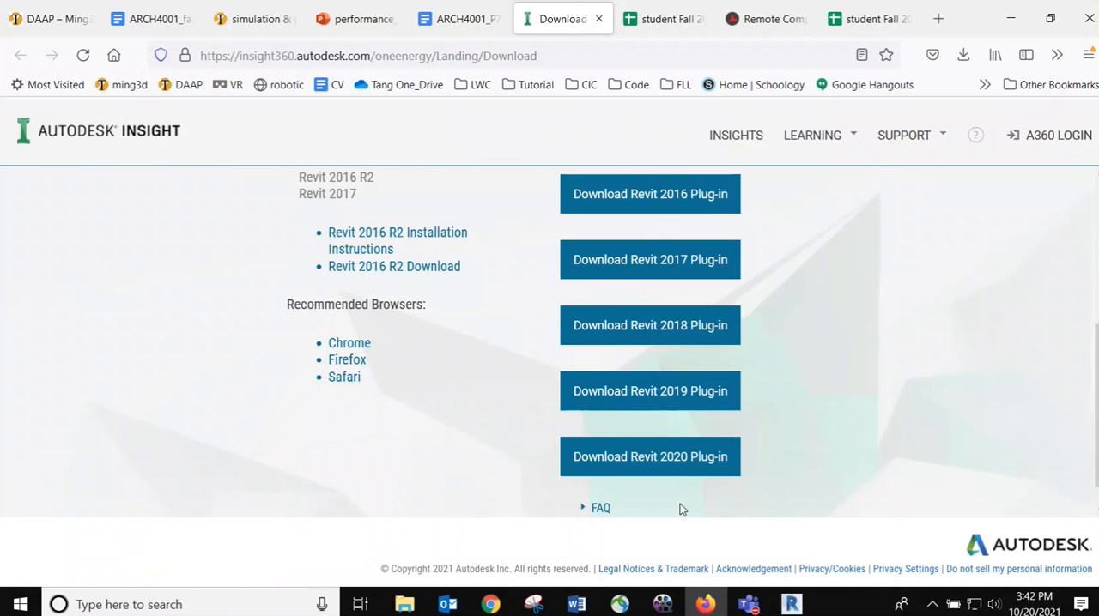
click(356, 19)
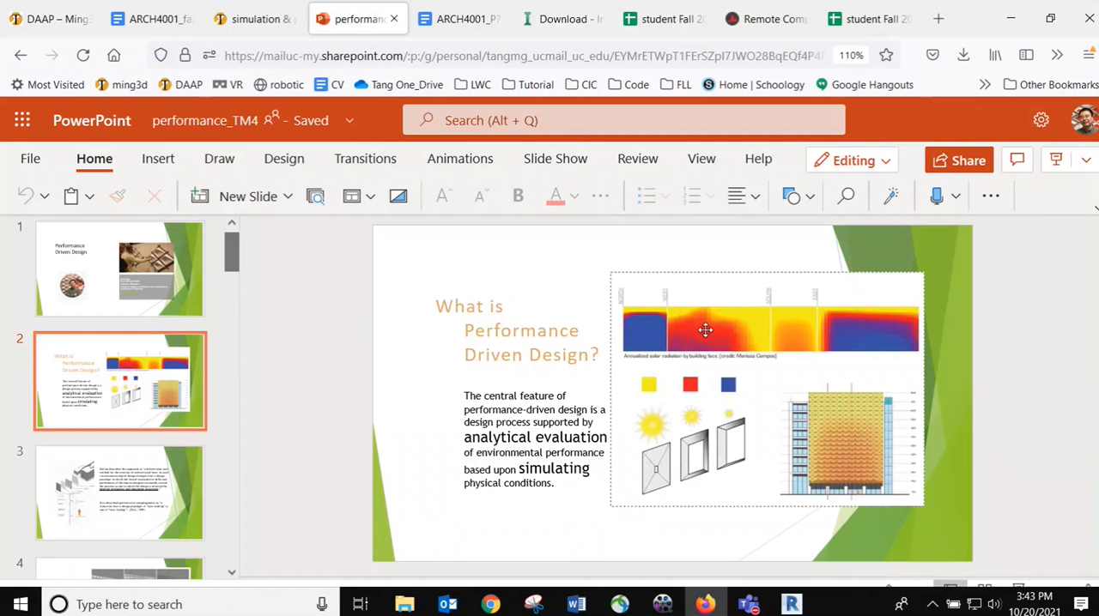
click(773, 326)
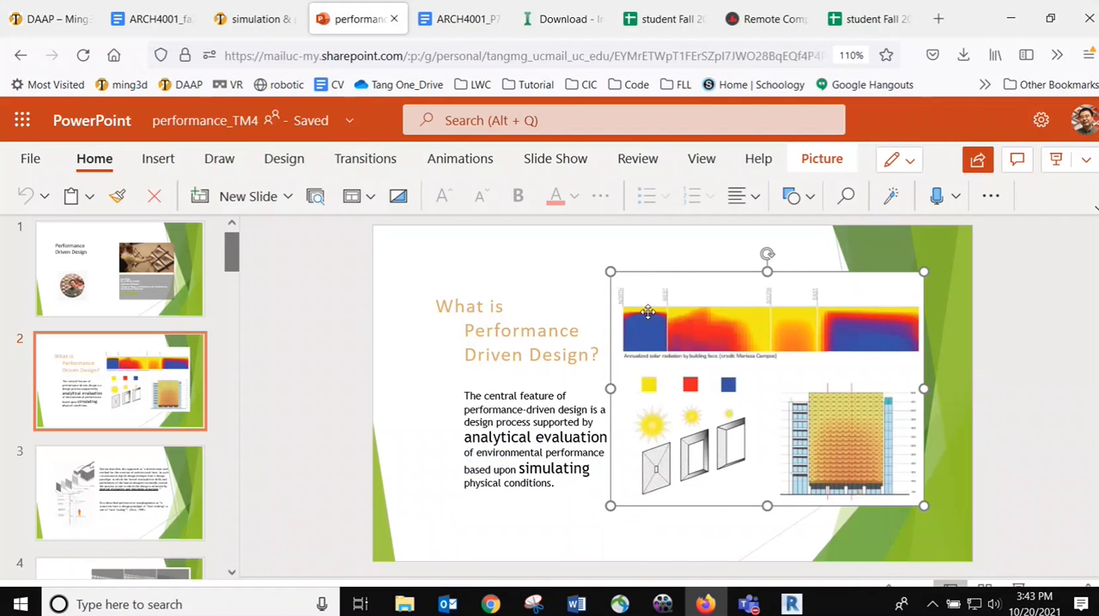
mouse_move(790, 604)
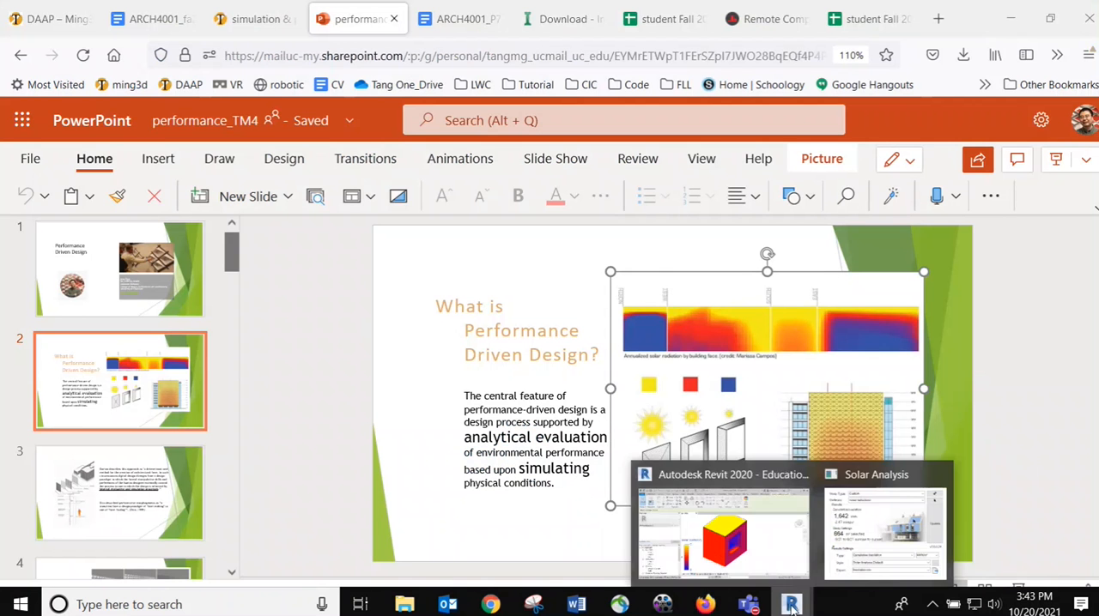
click(748, 552)
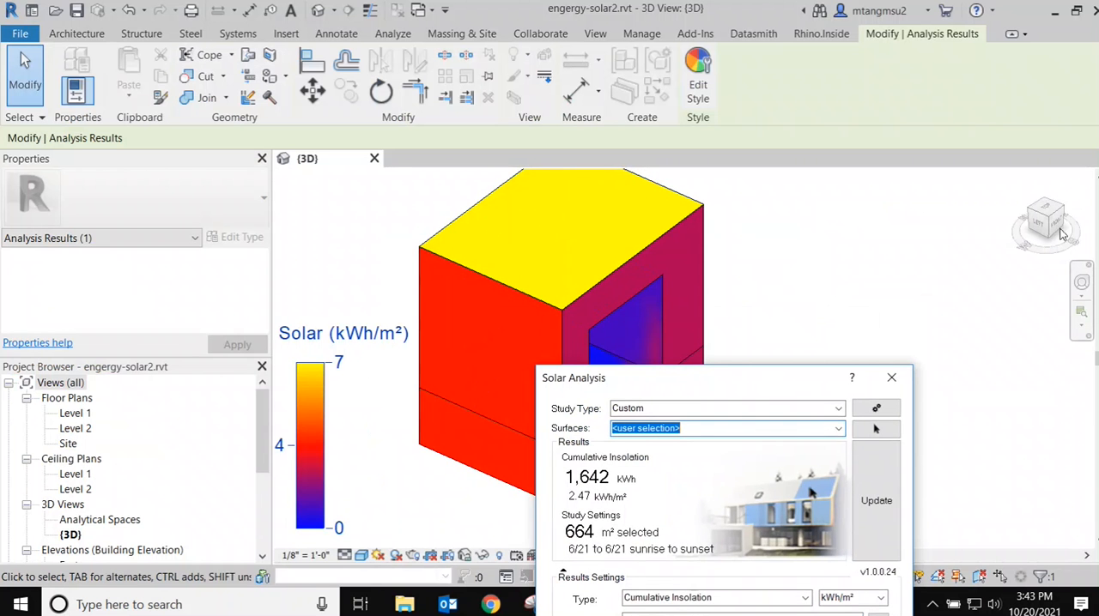
Examine the insolation colors on the mass from the Front and Left views, with the Solar Analysis dialog moved aside
click(1062, 231)
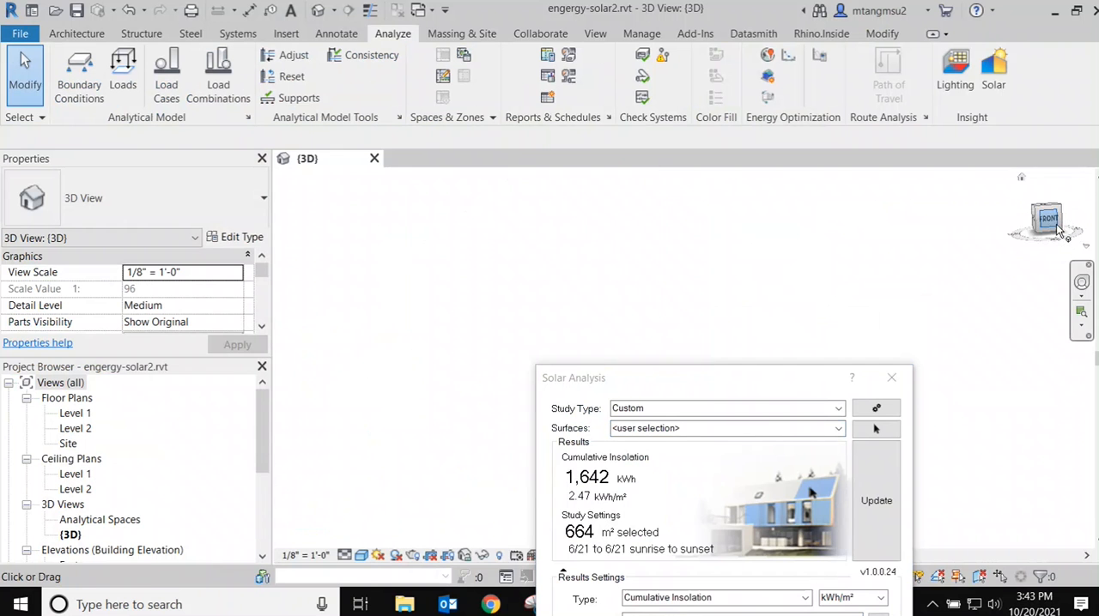
drag(681, 379, 907, 431)
middle_drag(747, 394, 607, 351)
scroll(592, 351, up, 6)
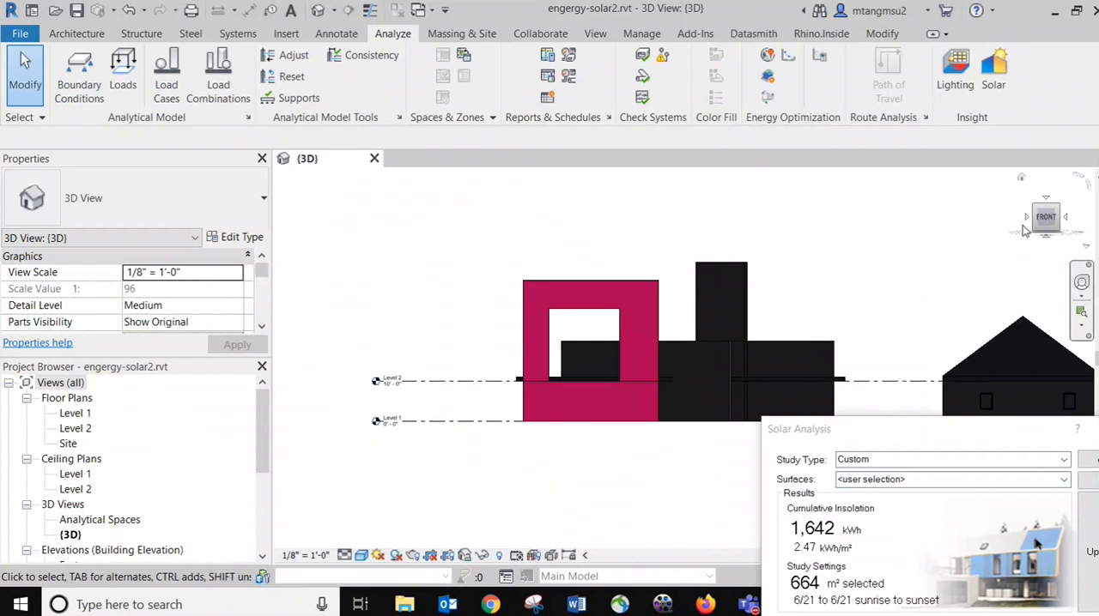
click(1027, 219)
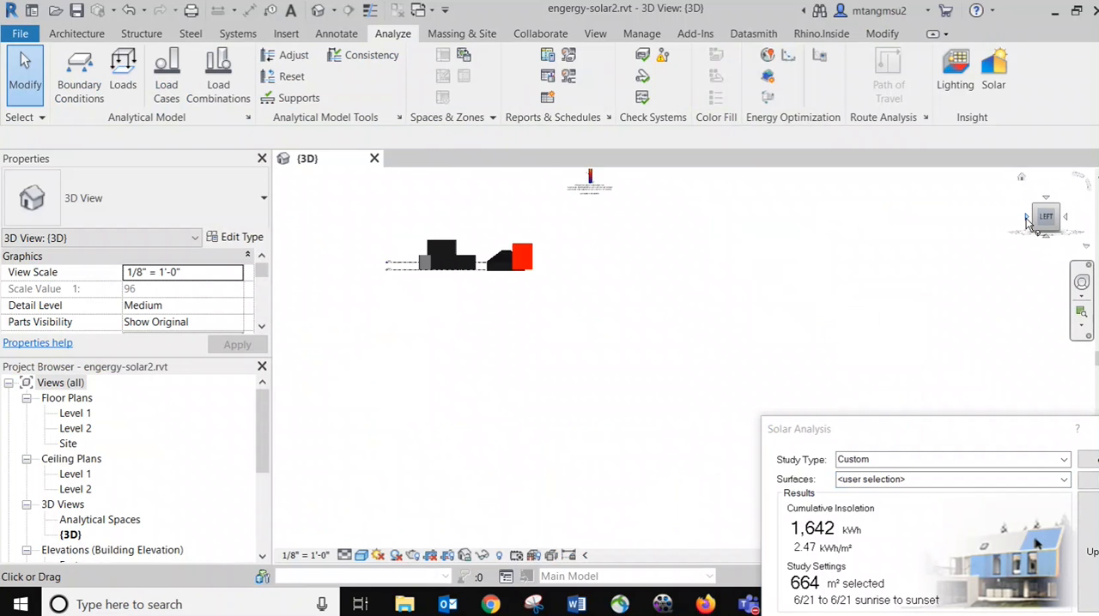
scroll(711, 418, up, 4)
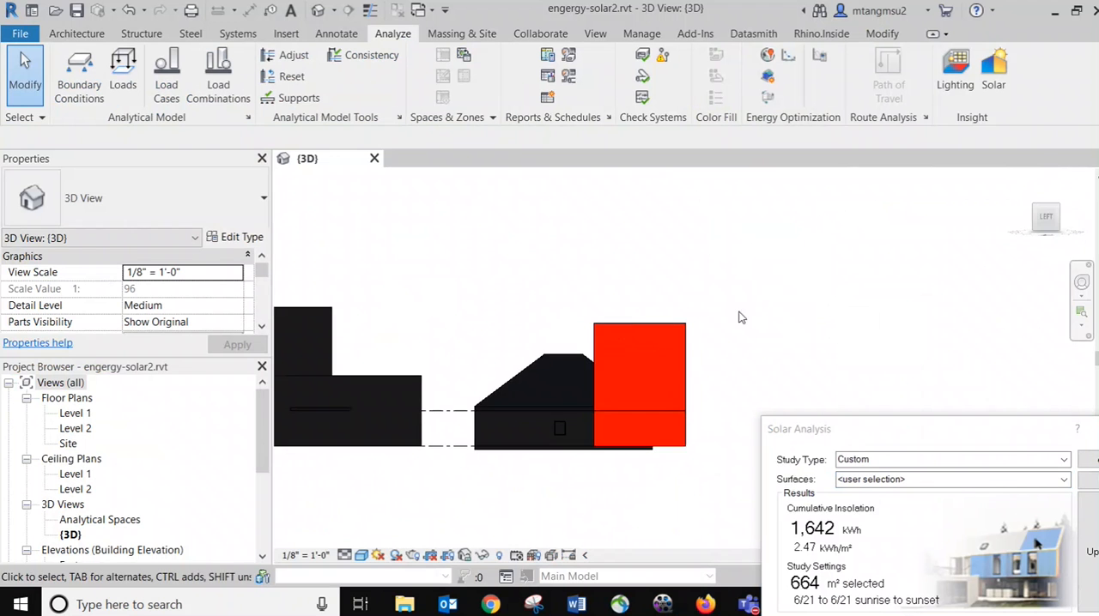
Return to an angled 3D view and bring the solar results legend close to the box-shaped mass
click(1019, 186)
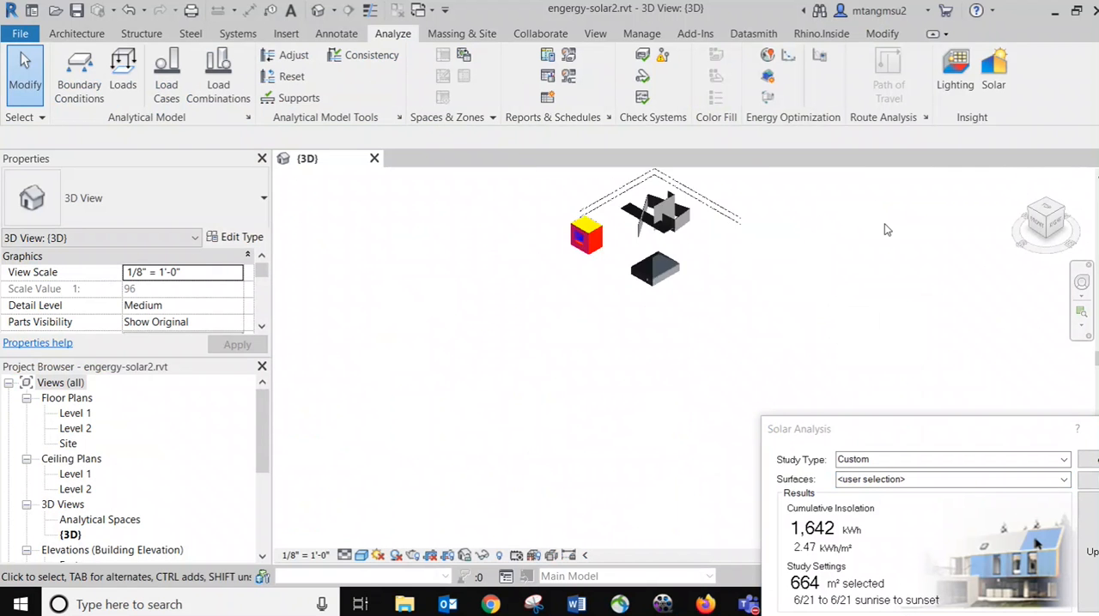
middle_drag(540, 235, 677, 414)
middle_drag(631, 342, 510, 287)
click(436, 285)
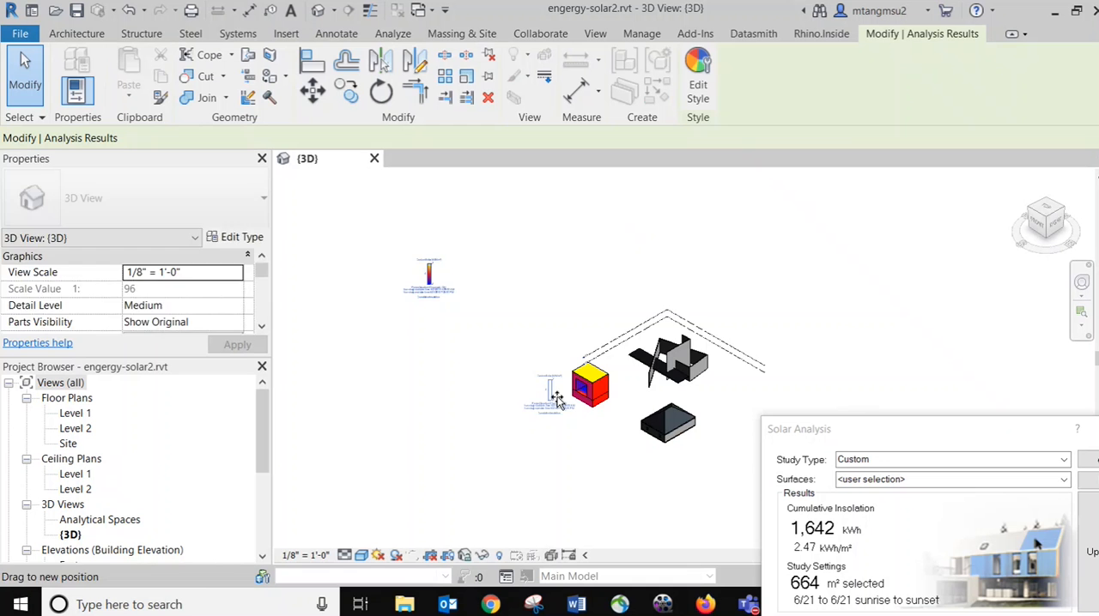
scroll(591, 425, up, 3)
scroll(590, 375, up, 1)
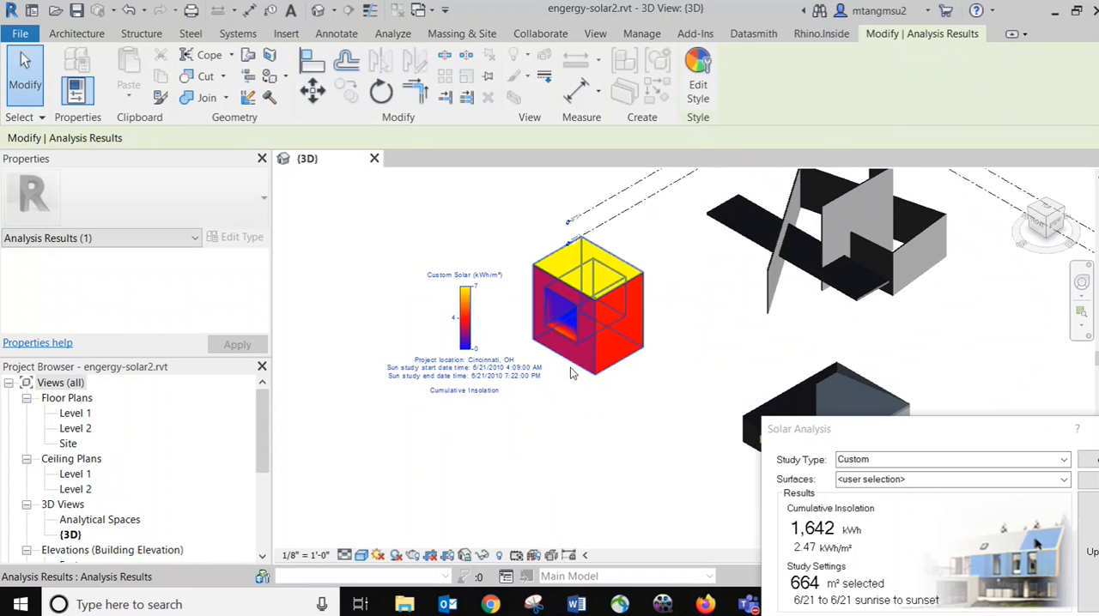
Show the mass from its front-left corner and place the legend clear of it on the red wall's side
middle_drag(566, 387, 515, 447)
shift+middle_drag(505, 381, 680, 355)
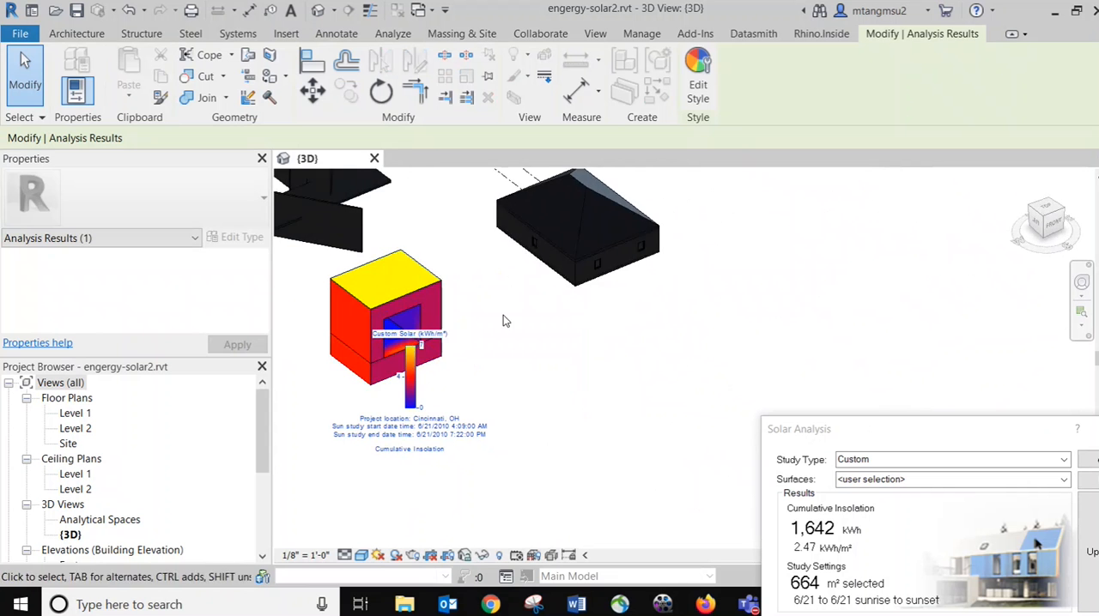
middle_drag(506, 318, 692, 380)
scroll(525, 334, up, 1)
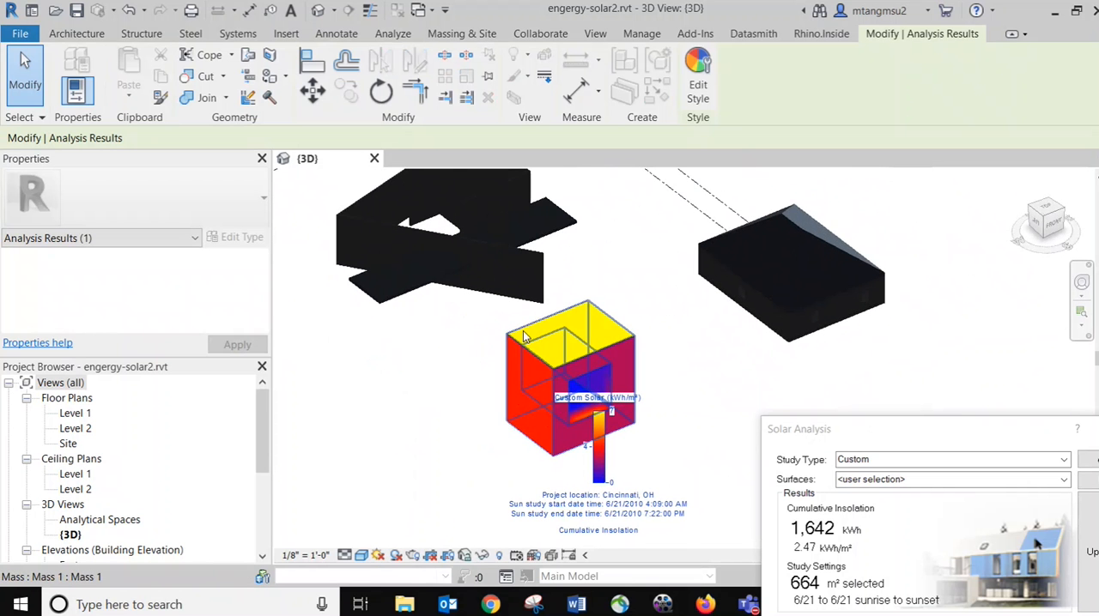
drag(846, 430, 712, 230)
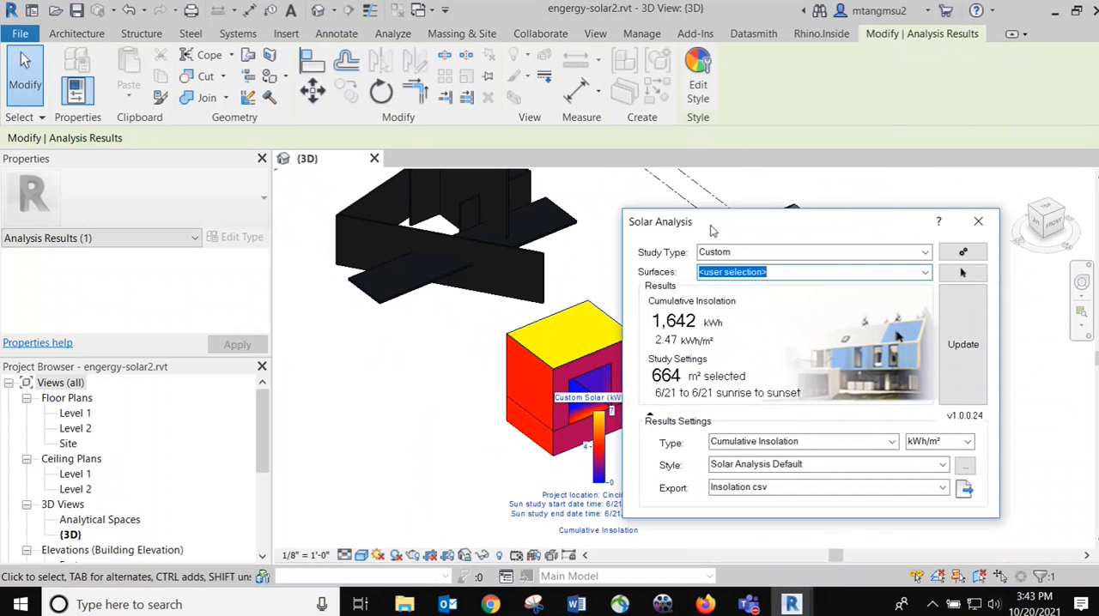
shift+middle_drag(464, 325, 441, 331)
scroll(439, 383, down, 3)
scroll(437, 336, up, 2)
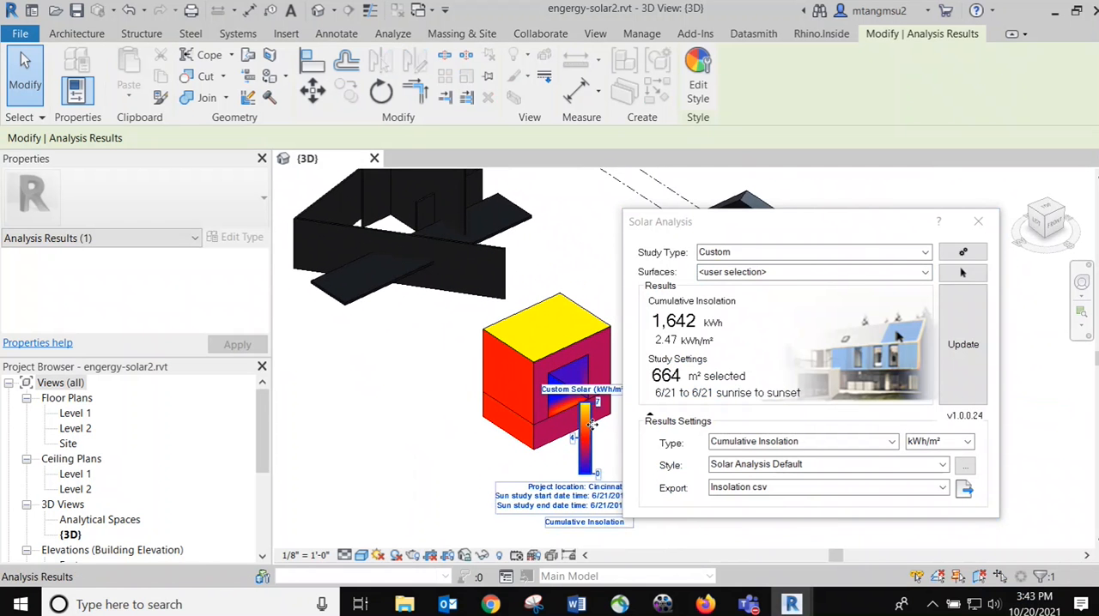
drag(593, 423, 423, 431)
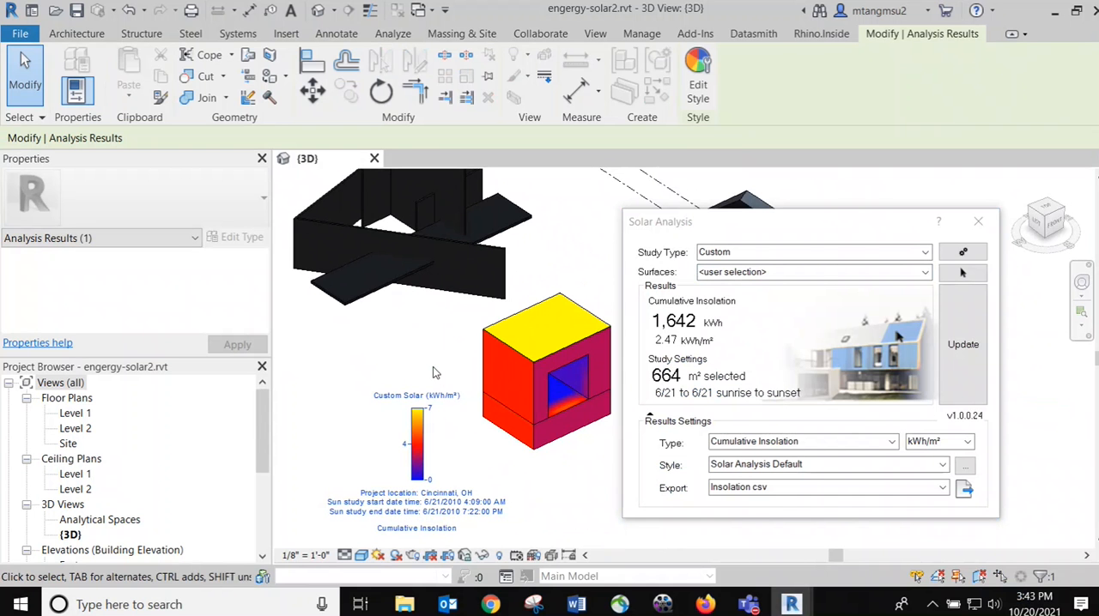
key(Escape)
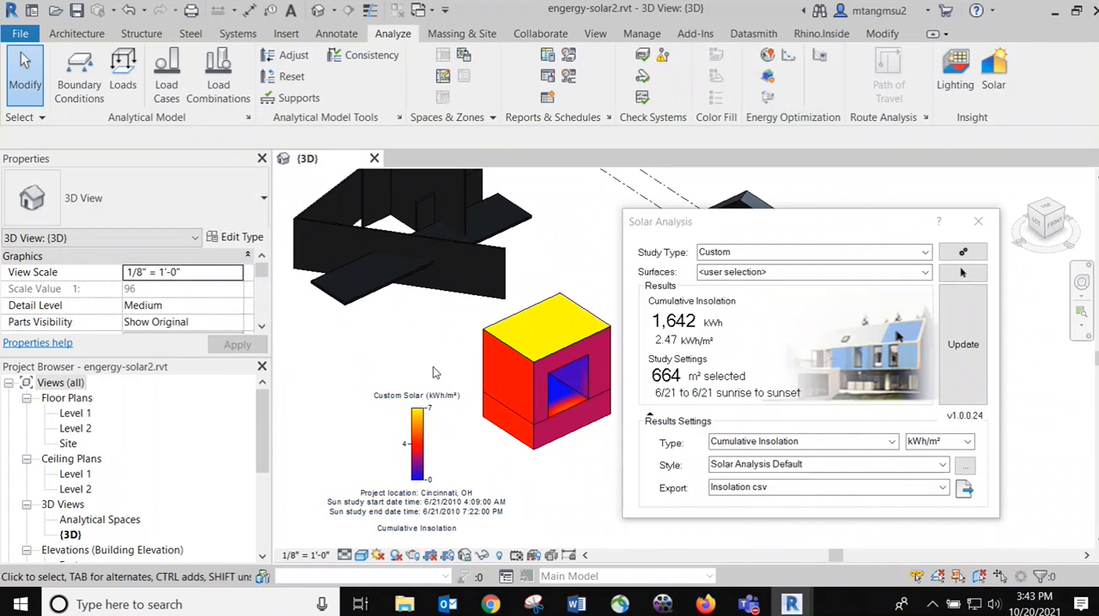
Frame the dark wall building beside the Solar Analysis dialog and change the 3D view's visual style to Hidden Line
scroll(492, 364, up, 2)
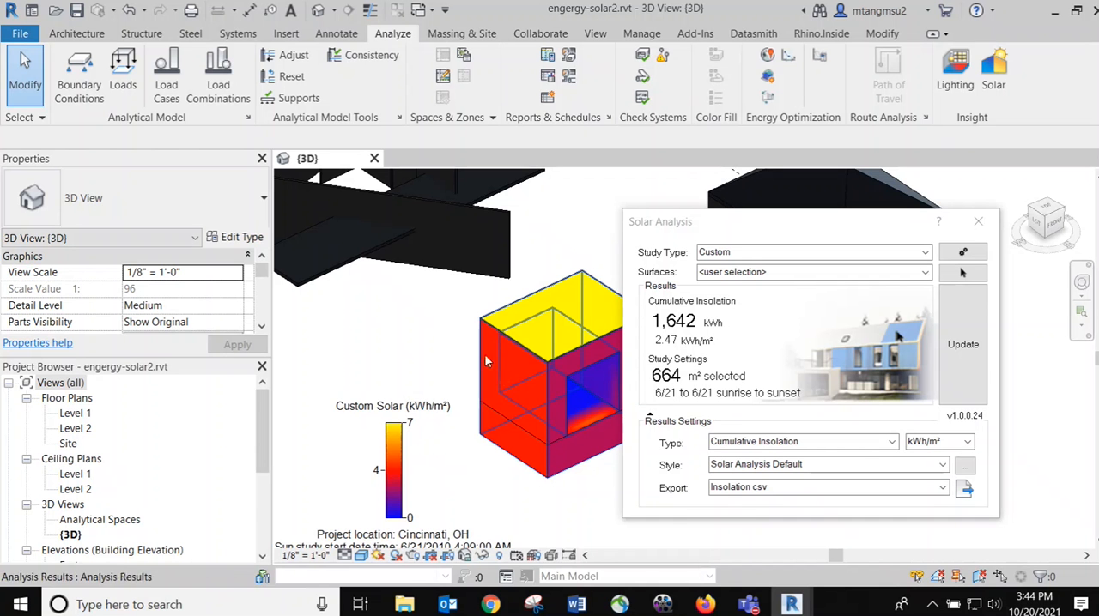
middle_drag(402, 296, 488, 386)
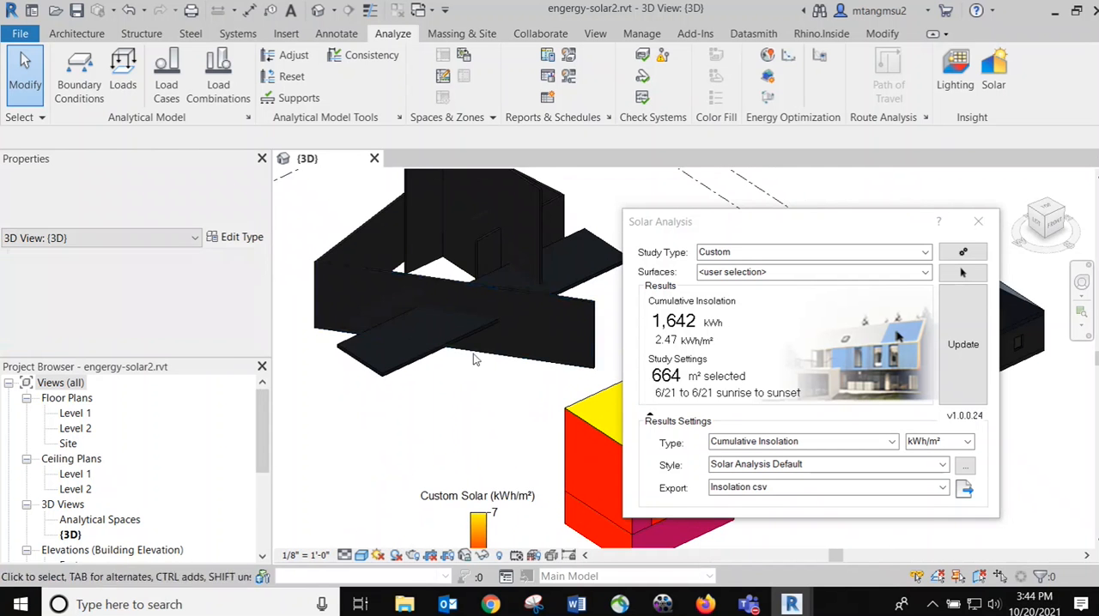
drag(753, 229, 846, 234)
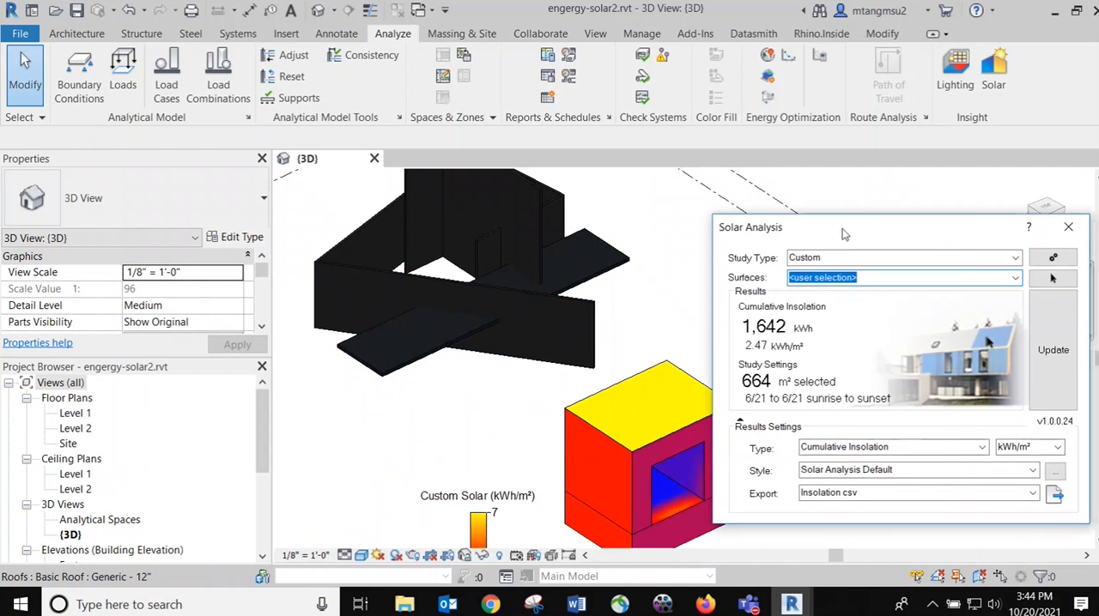
middle_drag(500, 215, 565, 280)
scroll(455, 250, up, 3)
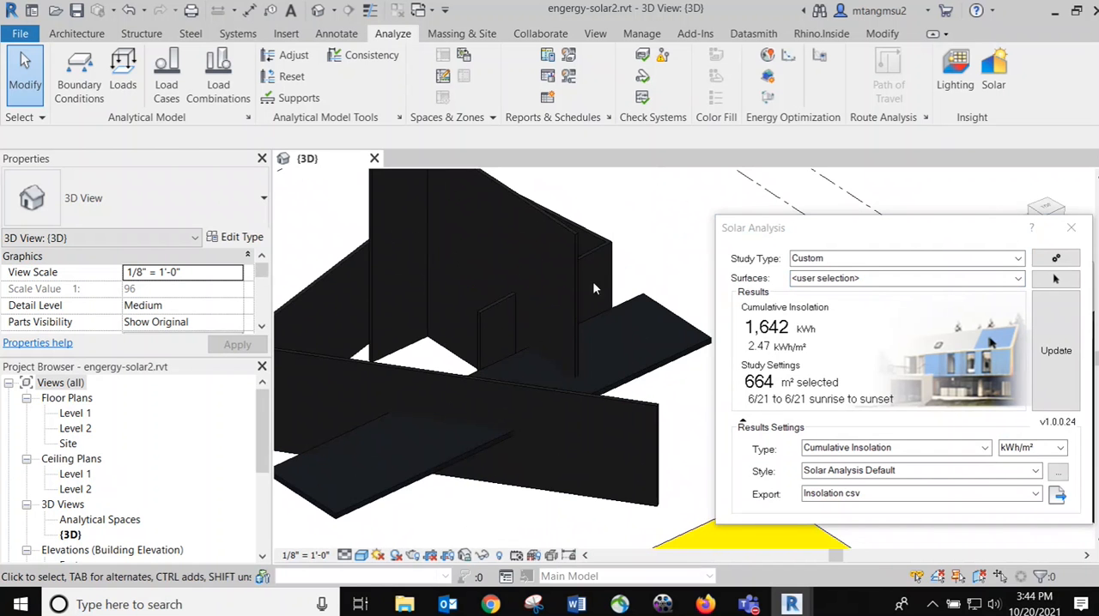
mouse_move(594, 289)
middle_down()
mouse_move(610, 326)
mouse_move(595, 341)
mouse_move(600, 277)
middle_up()
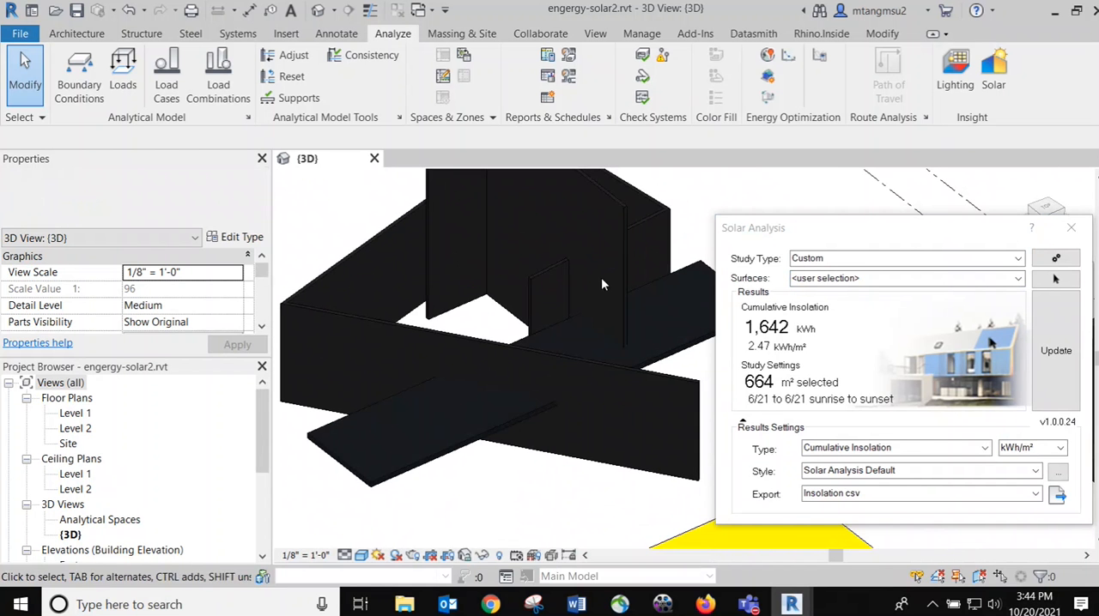
click(631, 244)
key(Escape)
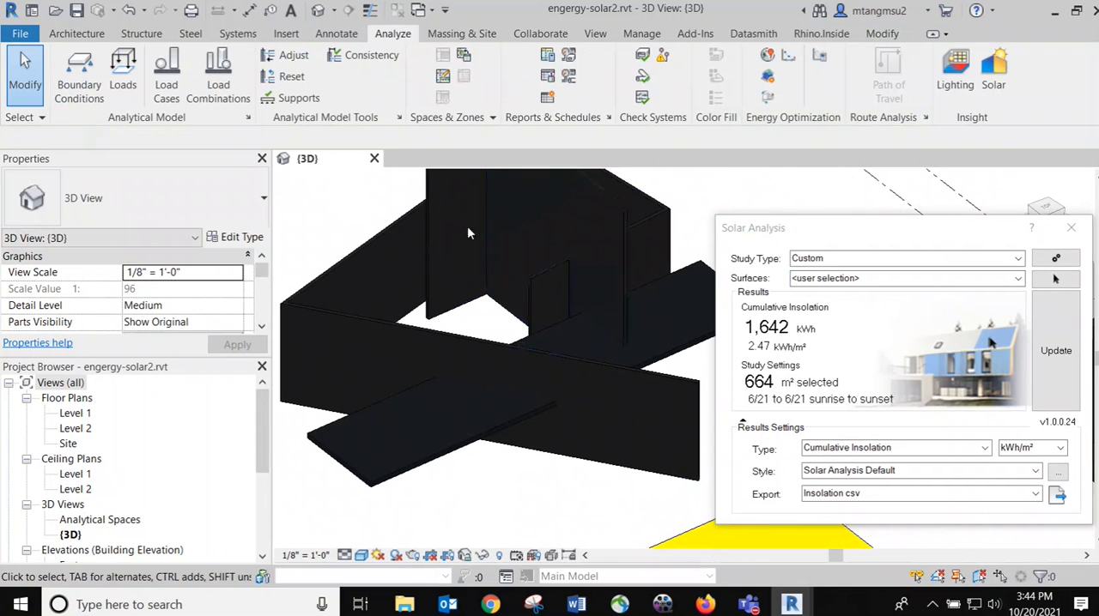
middle_drag(475, 239, 458, 292)
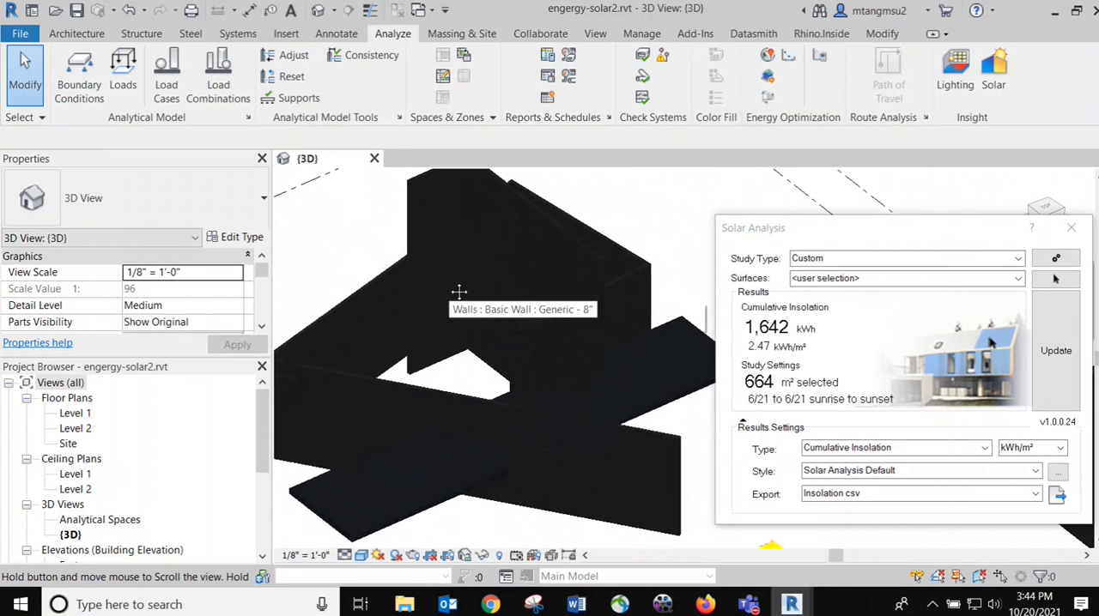
click(361, 556)
click(386, 469)
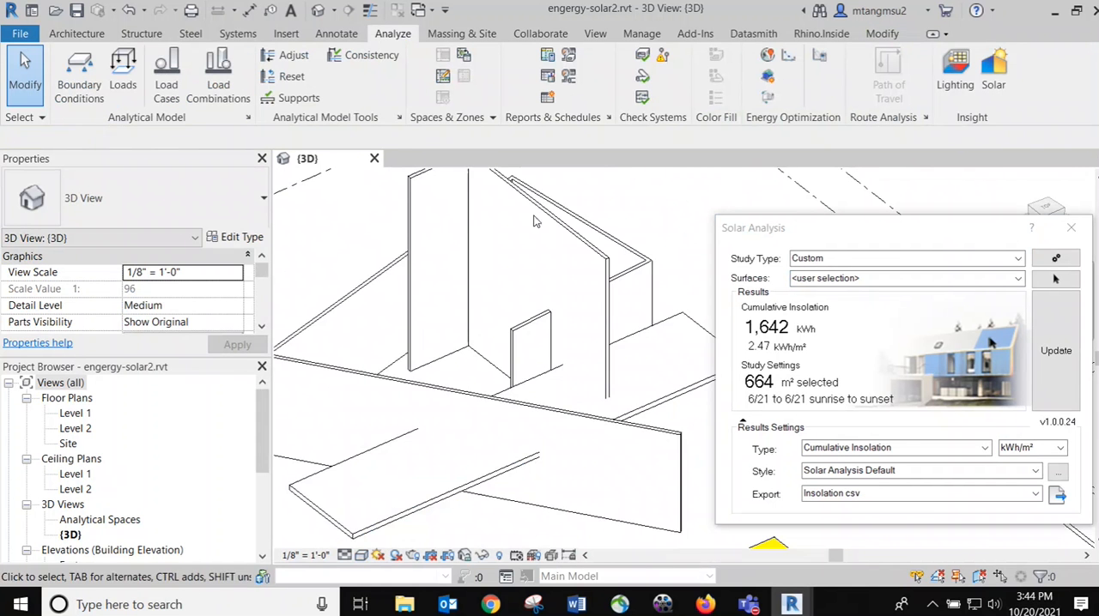
Place three Fixed 36" x 48" windows one above another near the free vertical edge of the tall wall
click(76, 34)
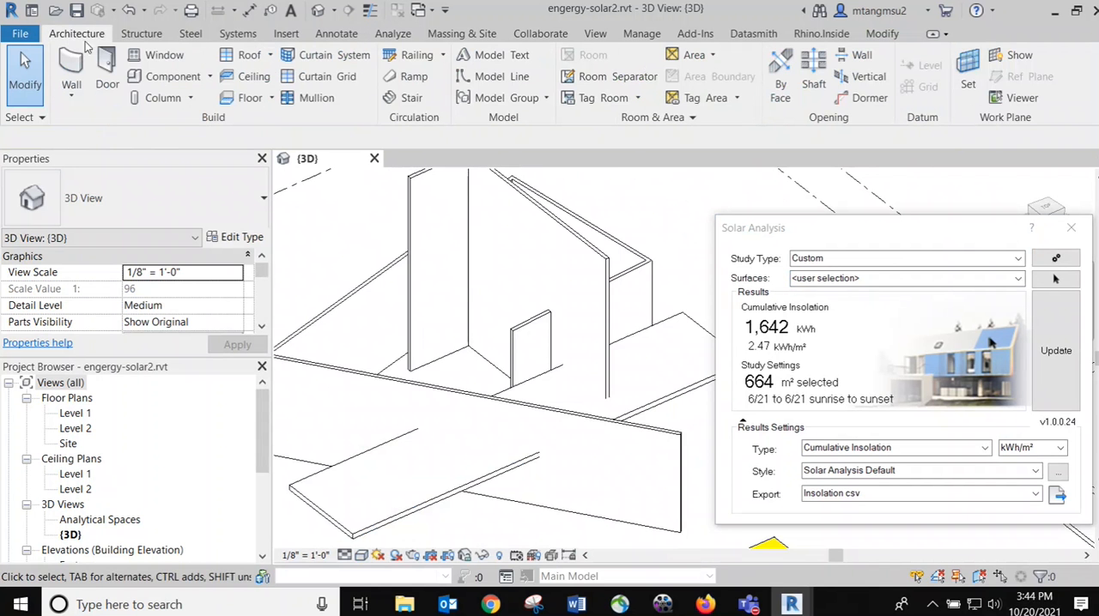
click(165, 55)
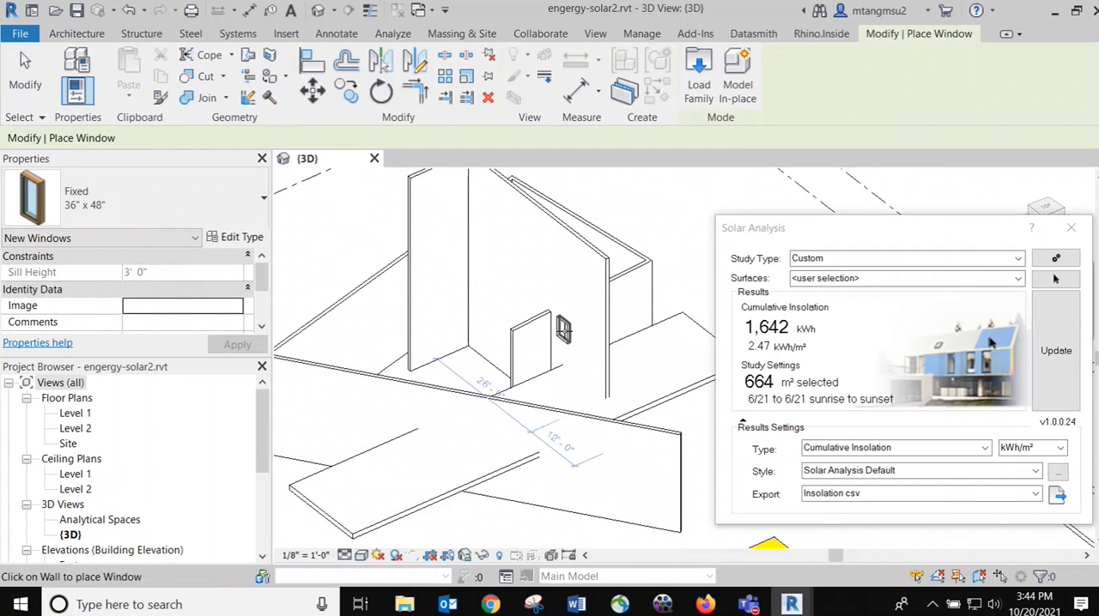
scroll(584, 347, up, 3)
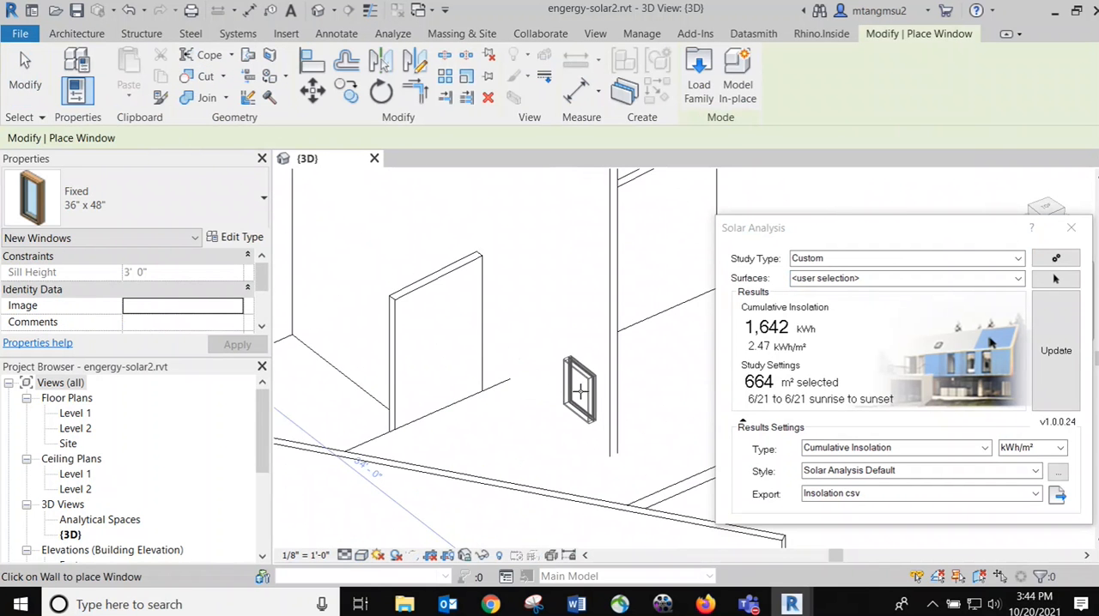
click(579, 319)
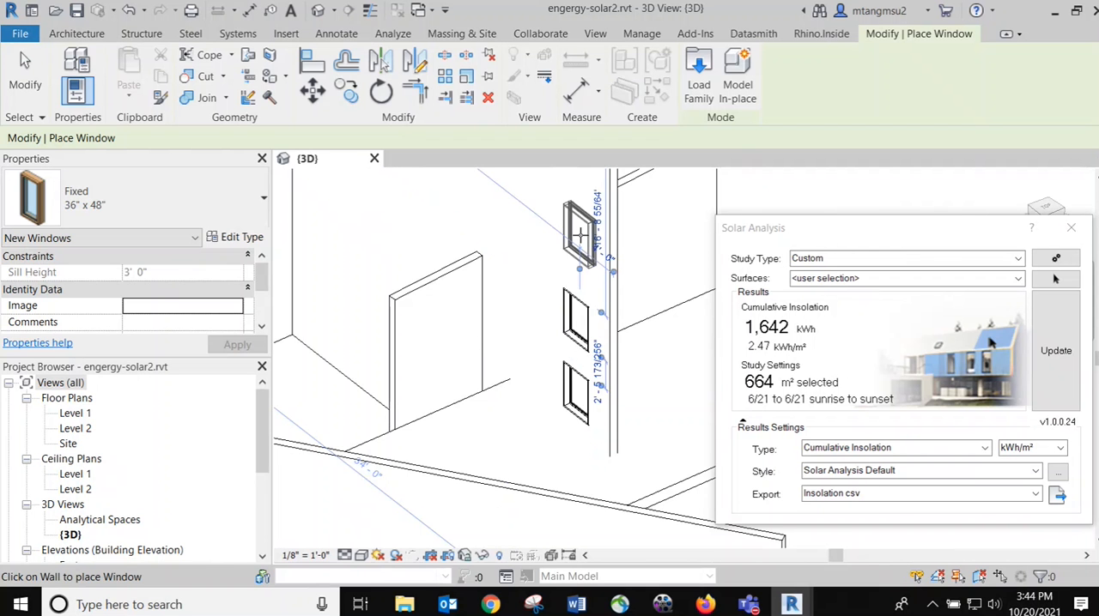
click(580, 236)
scroll(467, 323, down, 5)
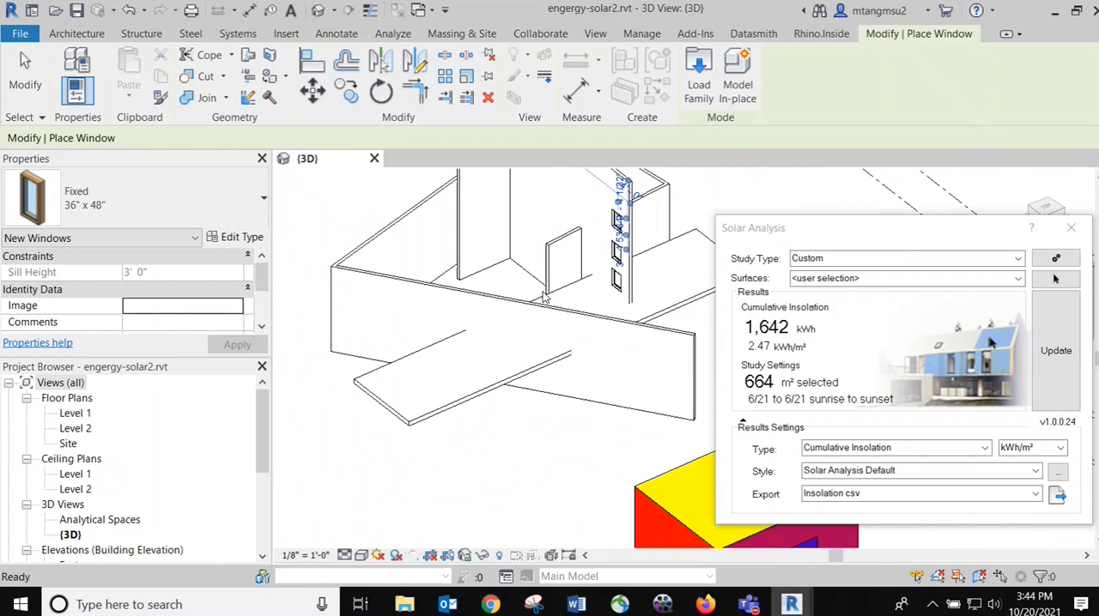
Place two Fixed 36" x 48" windows side by side in the long, low front wall
scroll(518, 334, up, 2)
click(498, 310)
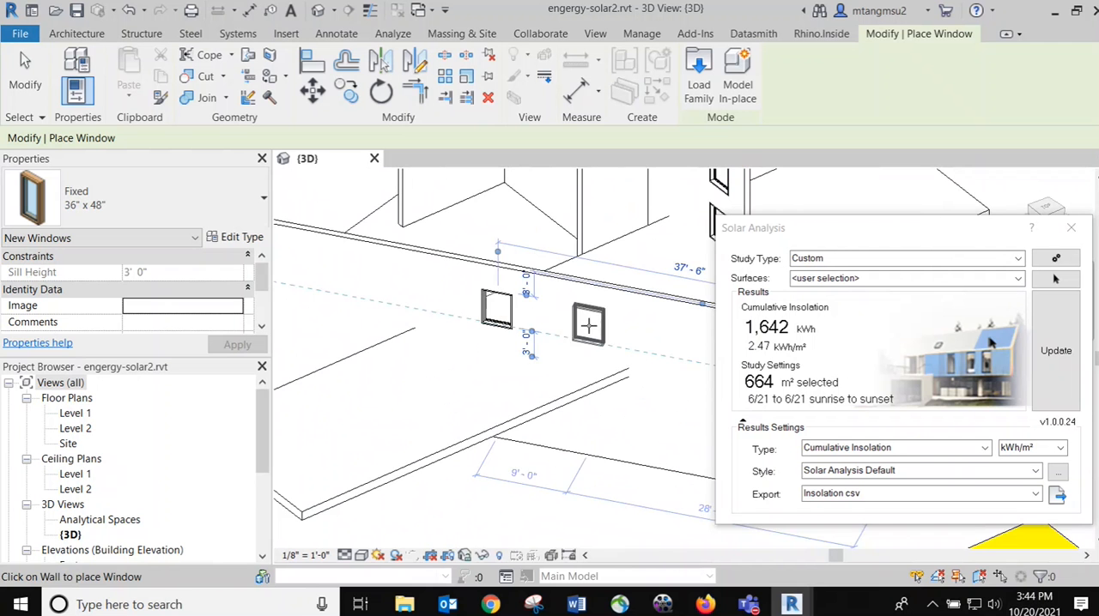
click(588, 324)
scroll(538, 325, down, 4)
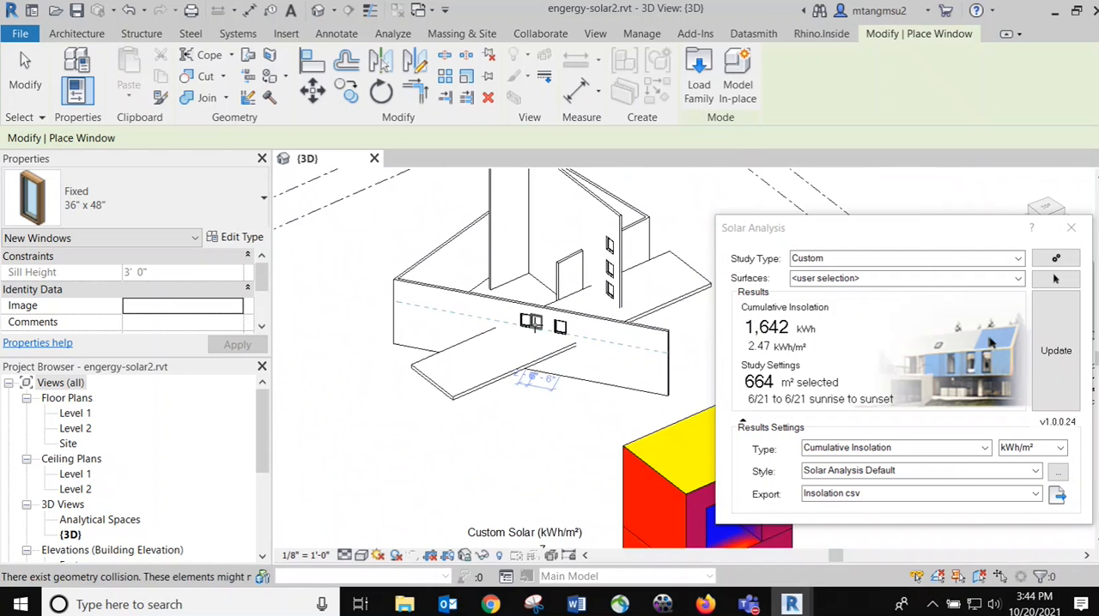
End the window placement and move the Solar Analysis dialog so it stays clear of the fully framed wall building
key(Escape)
key(Escape)
scroll(550, 287, up, 4)
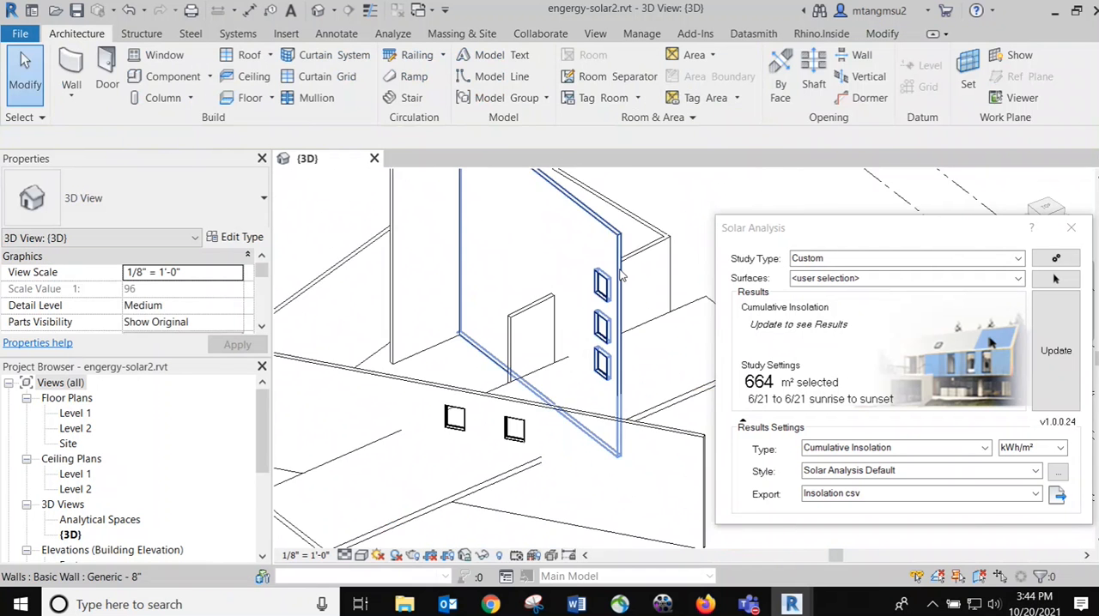
scroll(594, 287, down, 5)
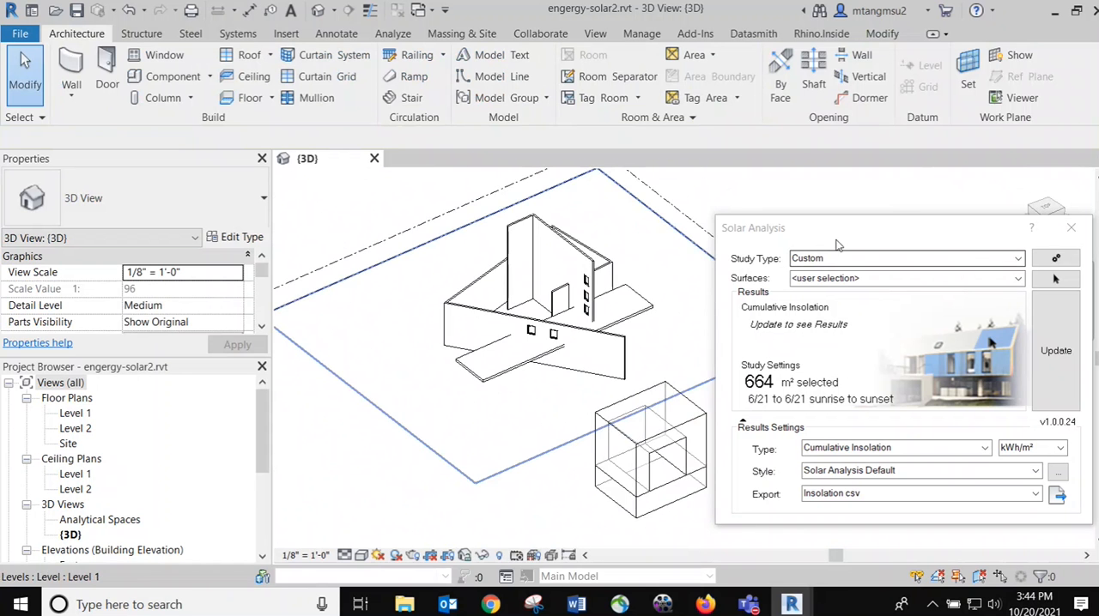
shift+middle_drag(590, 220, 557, 216)
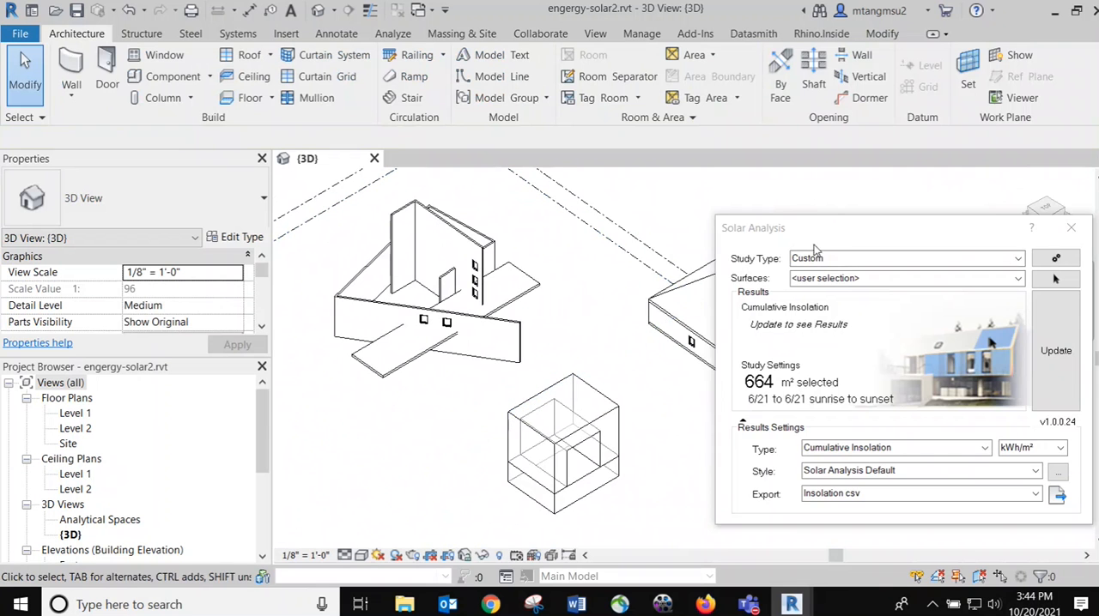
drag(810, 229, 707, 164)
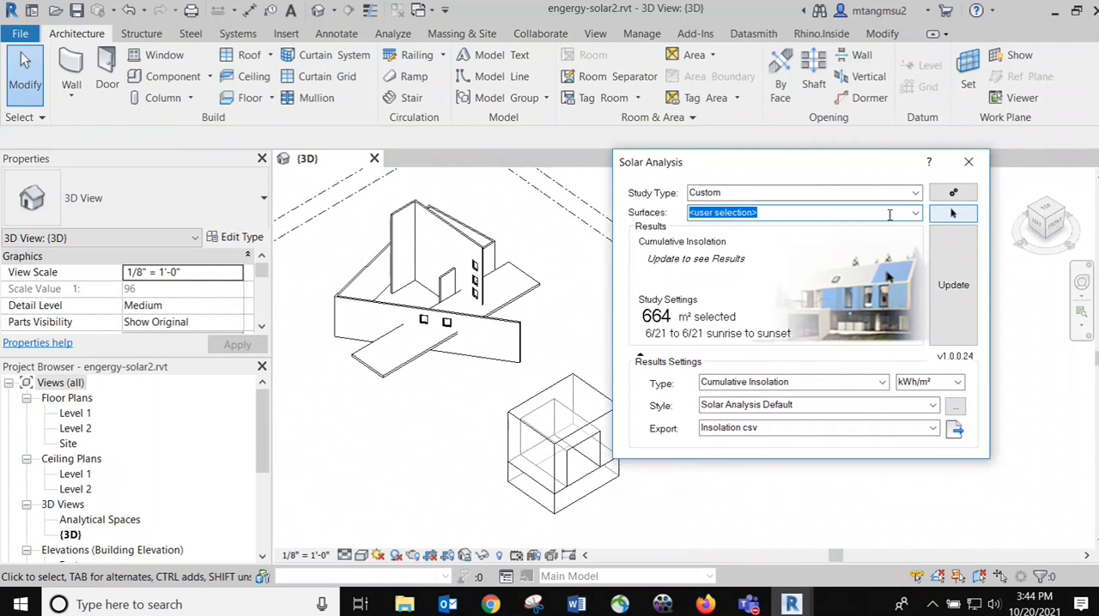
Start picking user-selected surfaces for the solar analysis and dismiss the surface selection message for future use
click(914, 216)
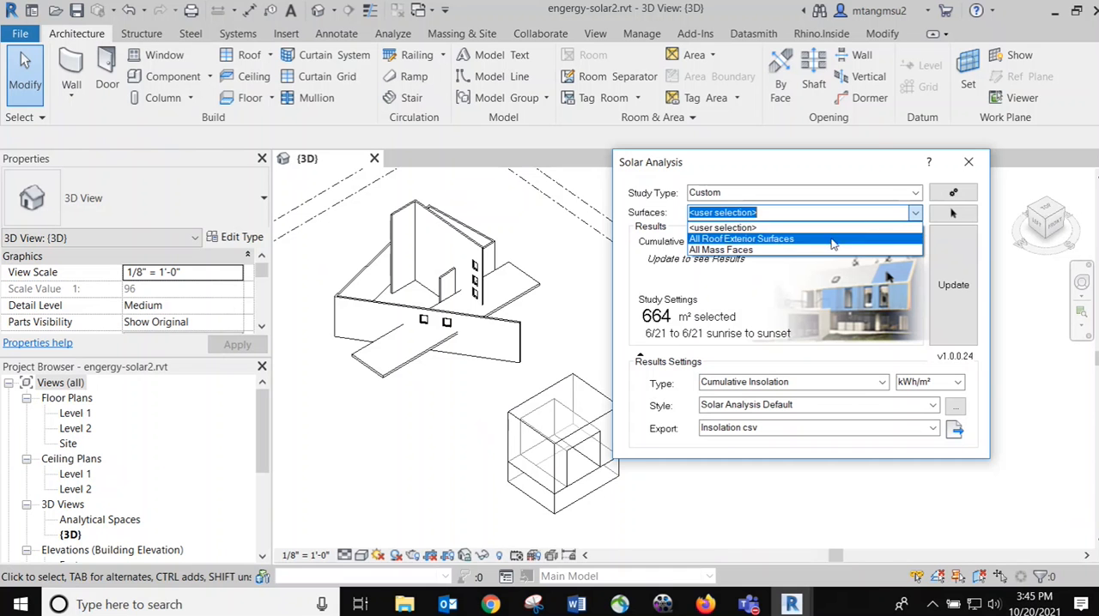
click(957, 215)
click(958, 215)
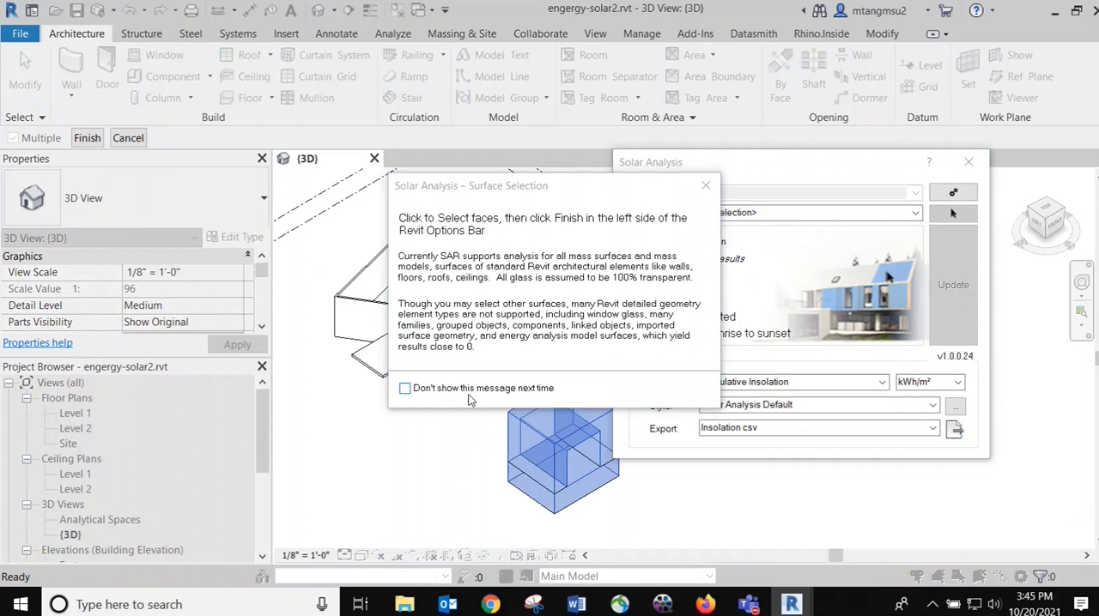
click(469, 394)
click(706, 186)
scroll(472, 260, down, 2)
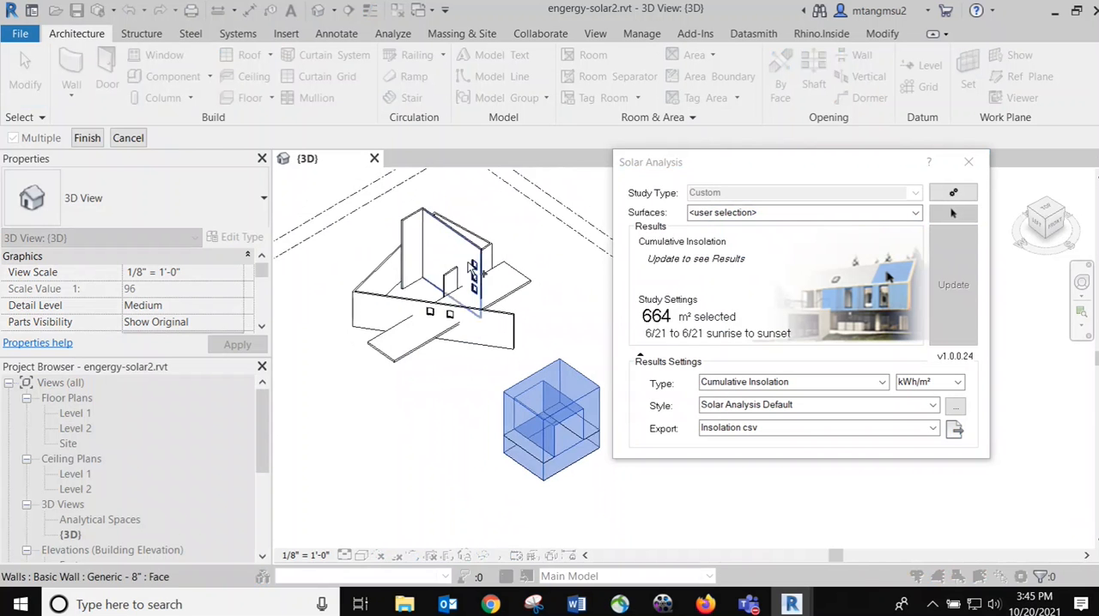
Select all faces of the wall building, update the Cumulative Insolation results, and move the dialog aside to expose the model
drag(338, 191, 541, 373)
scroll(442, 302, up, 2)
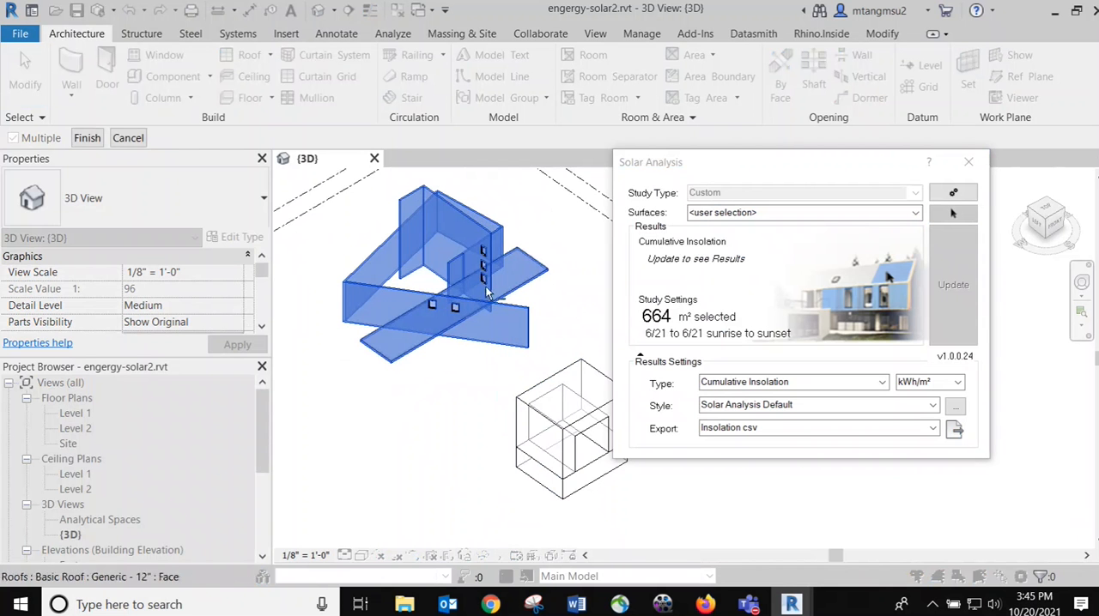
click(79, 143)
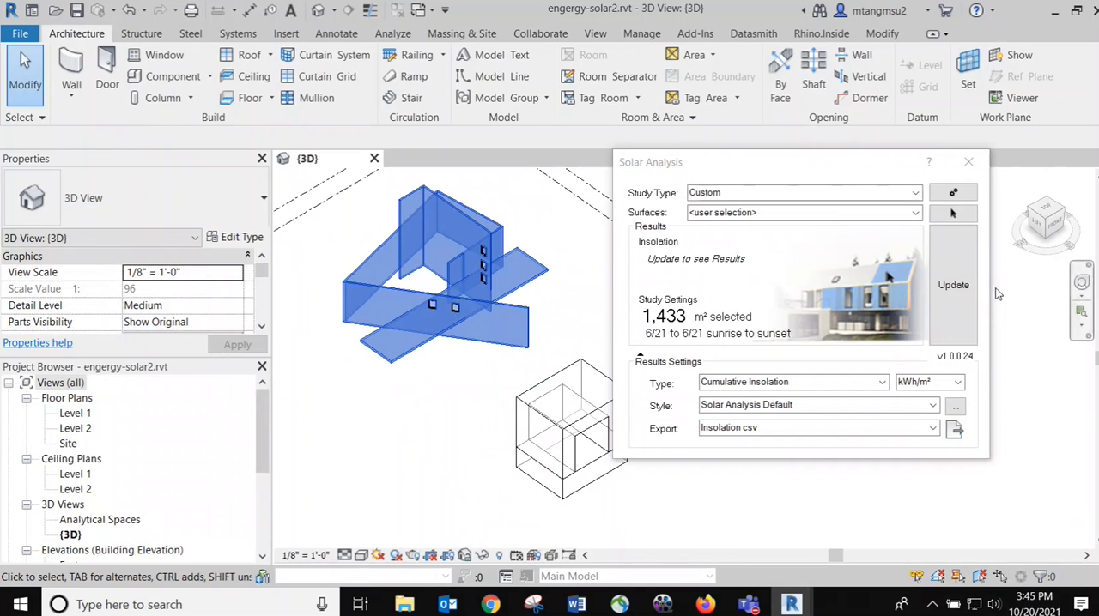
click(953, 284)
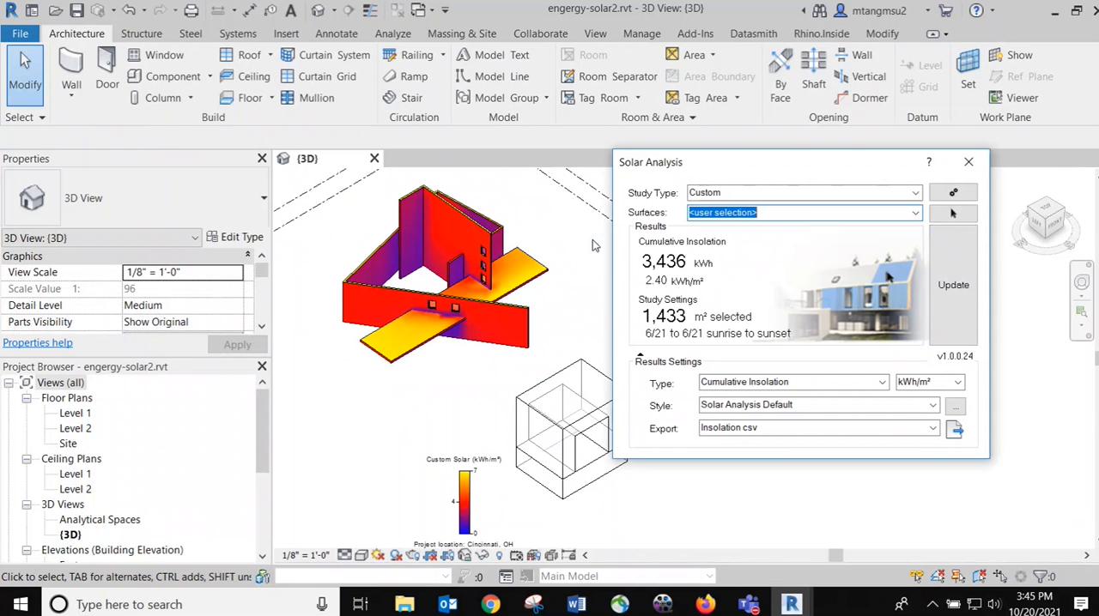
drag(707, 162, 818, 164)
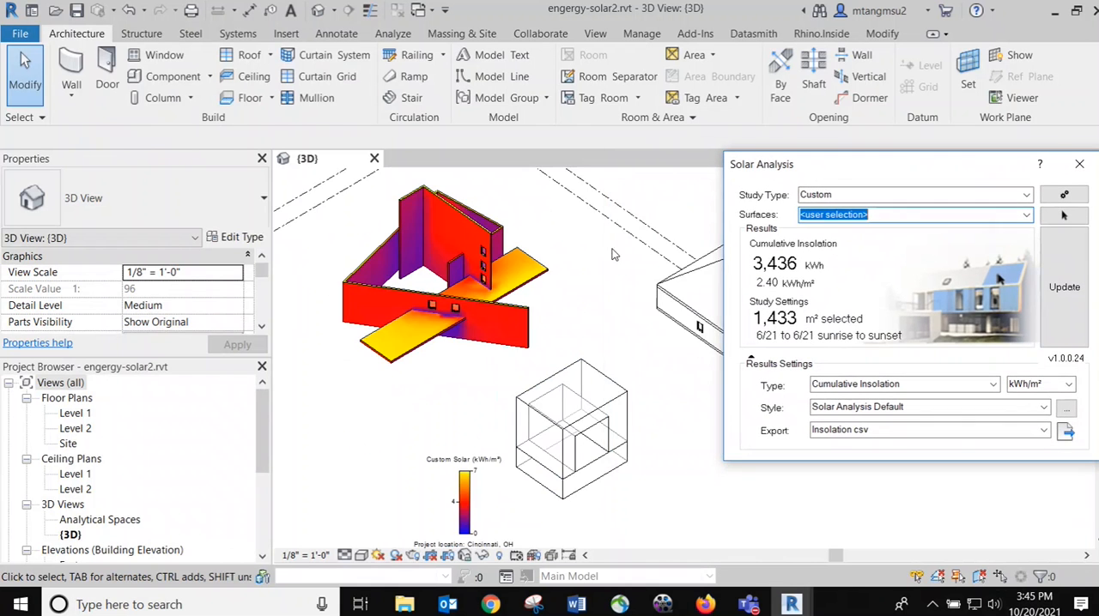
Examine the insolation colours around the front wall's windows, on the flat slab and beside the tall wall's windows
scroll(475, 289, up, 3)
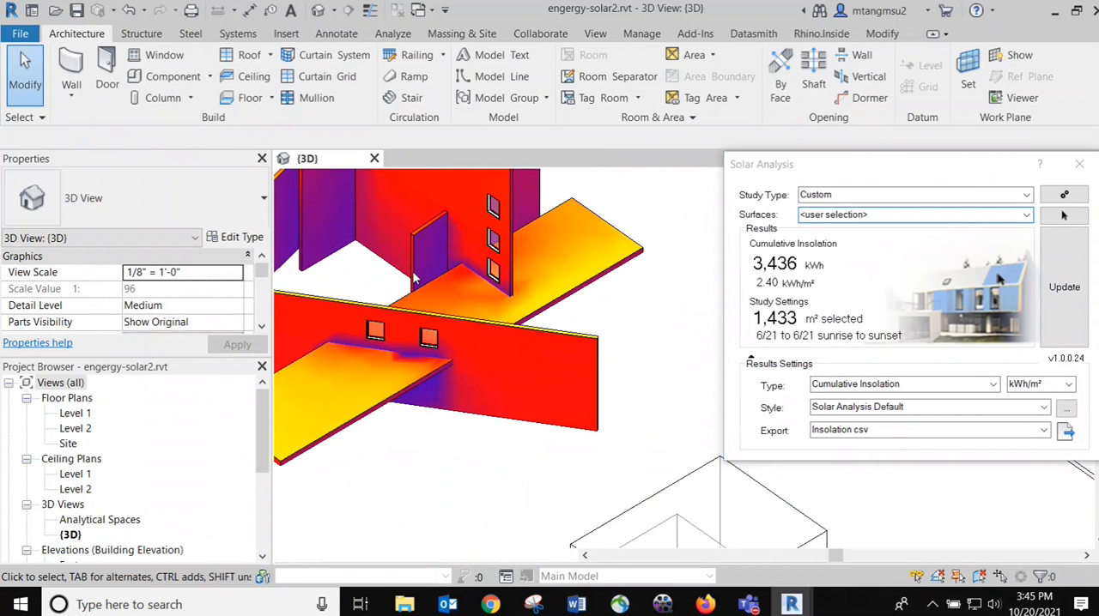
shift+middle_drag(474, 288, 501, 296)
scroll(501, 296, up, 5)
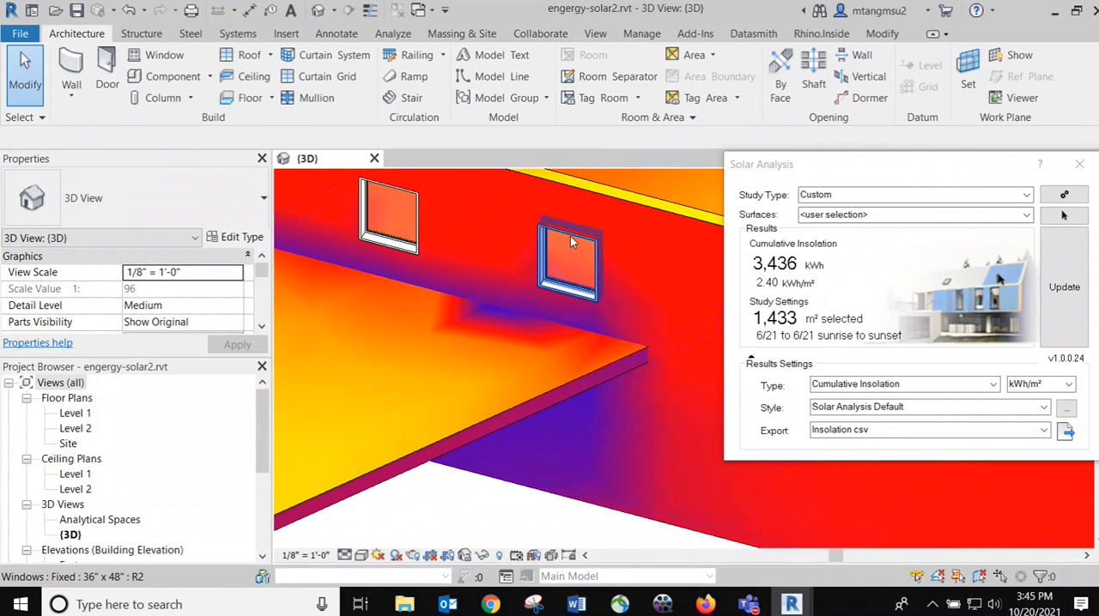
scroll(561, 255, up, 3)
scroll(595, 319, down, 4)
scroll(597, 324, down, 5)
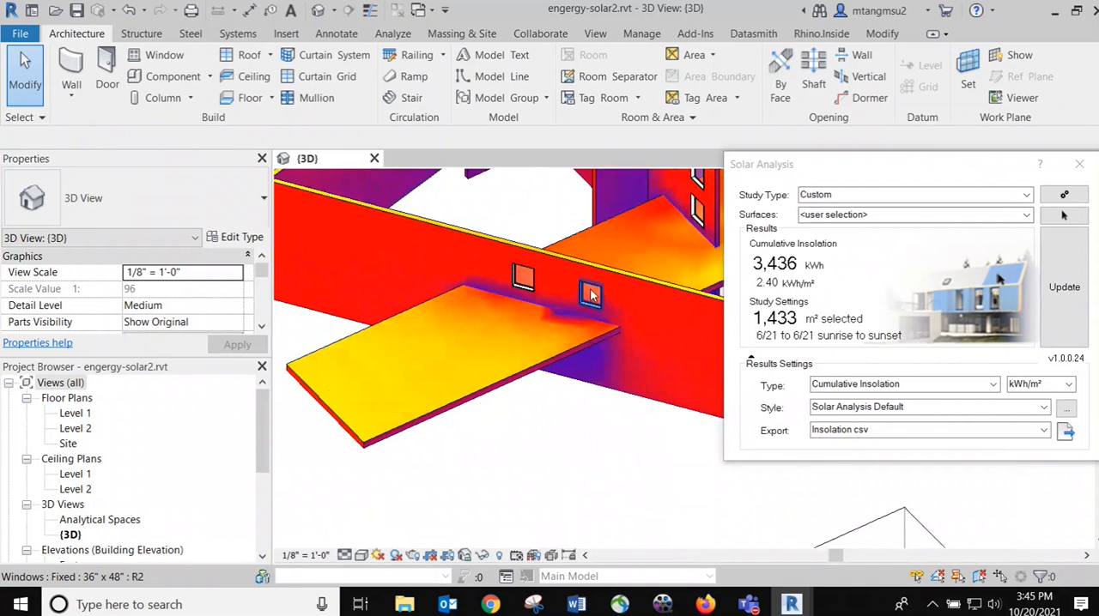
middle_drag(661, 275, 669, 251)
scroll(554, 278, up, 6)
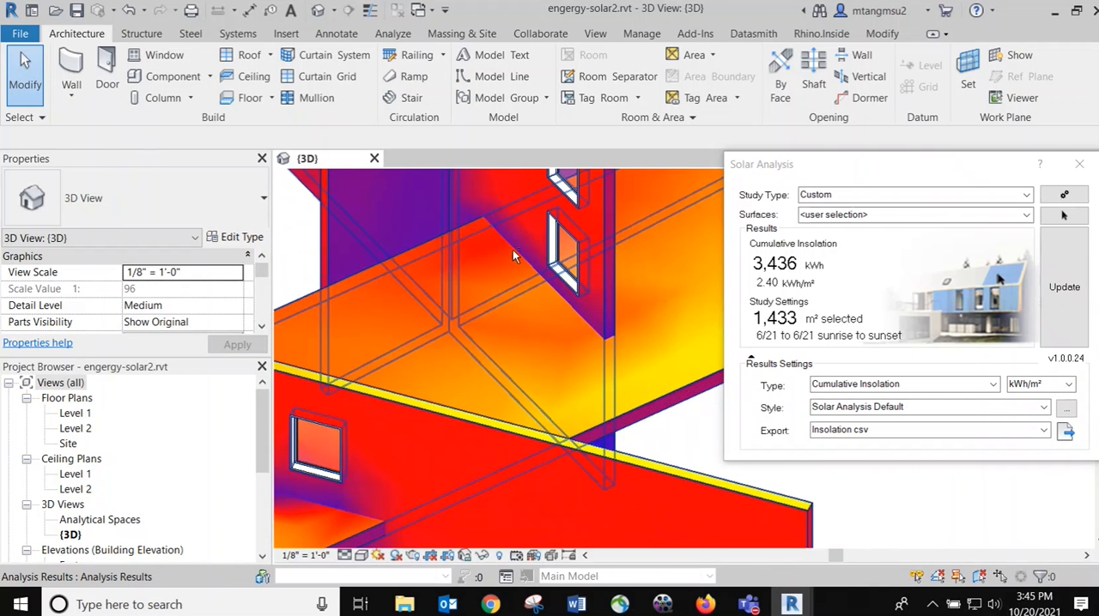
shift+middle_drag(512, 250, 485, 333)
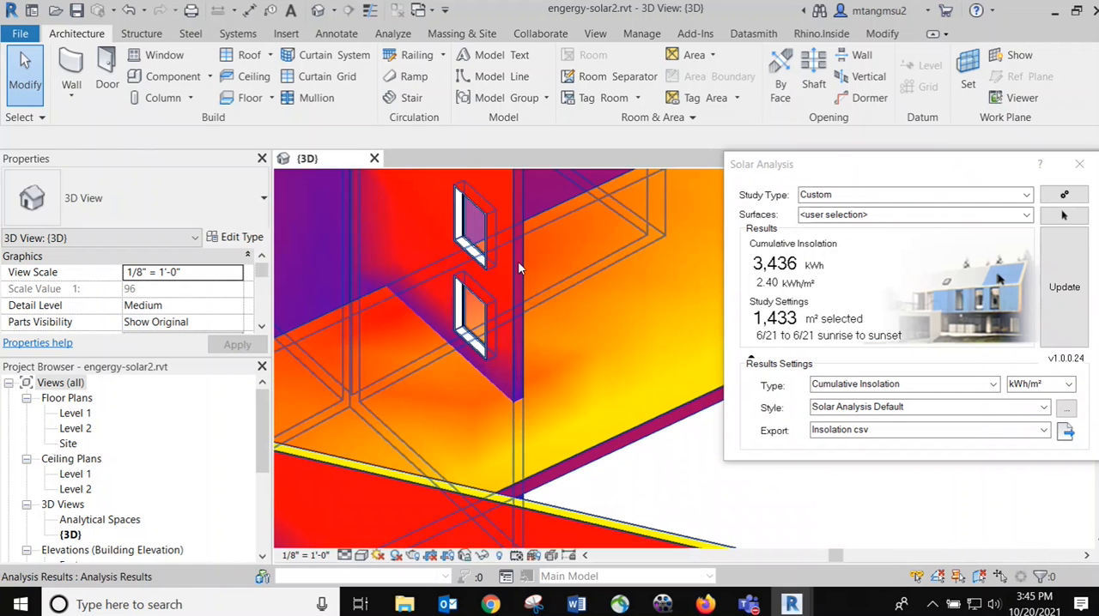
Examine the insolation on the tall wall, its top edges and the enclosed area behind it, ending on the whole building
scroll(486, 331, down, 8)
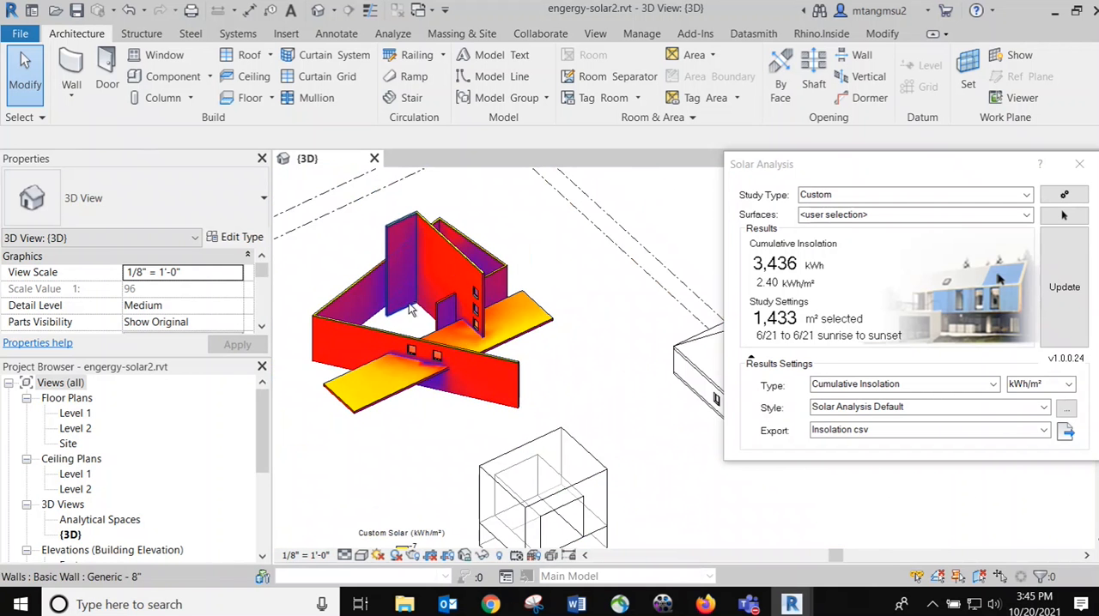
shift+middle_drag(410, 311, 474, 225)
scroll(440, 228, up, 6)
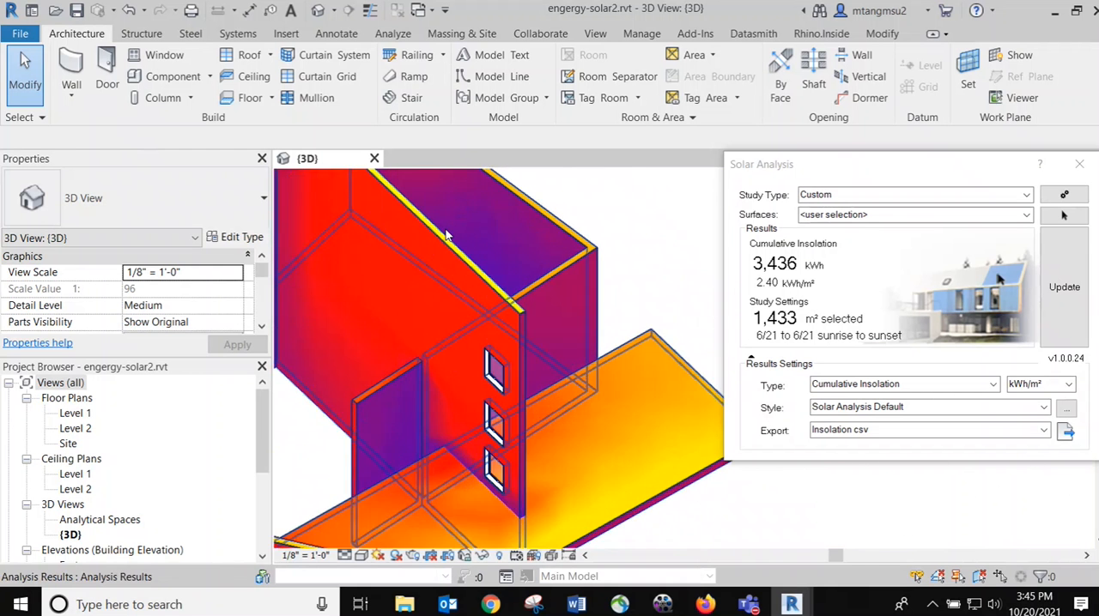
scroll(445, 236, up, 2)
scroll(441, 240, up, 4)
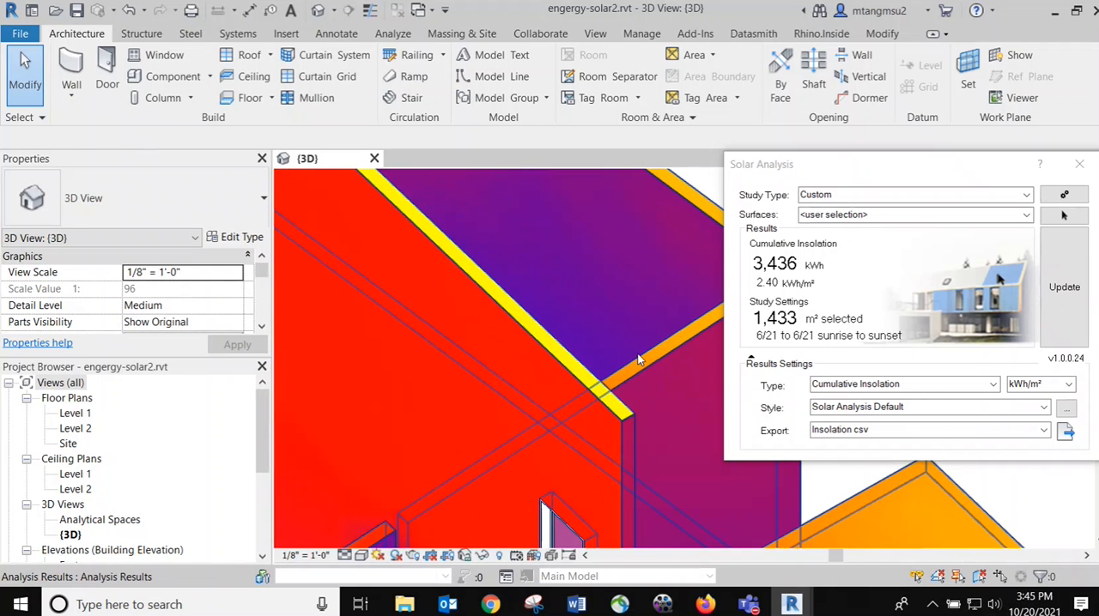
scroll(648, 324, down, 8)
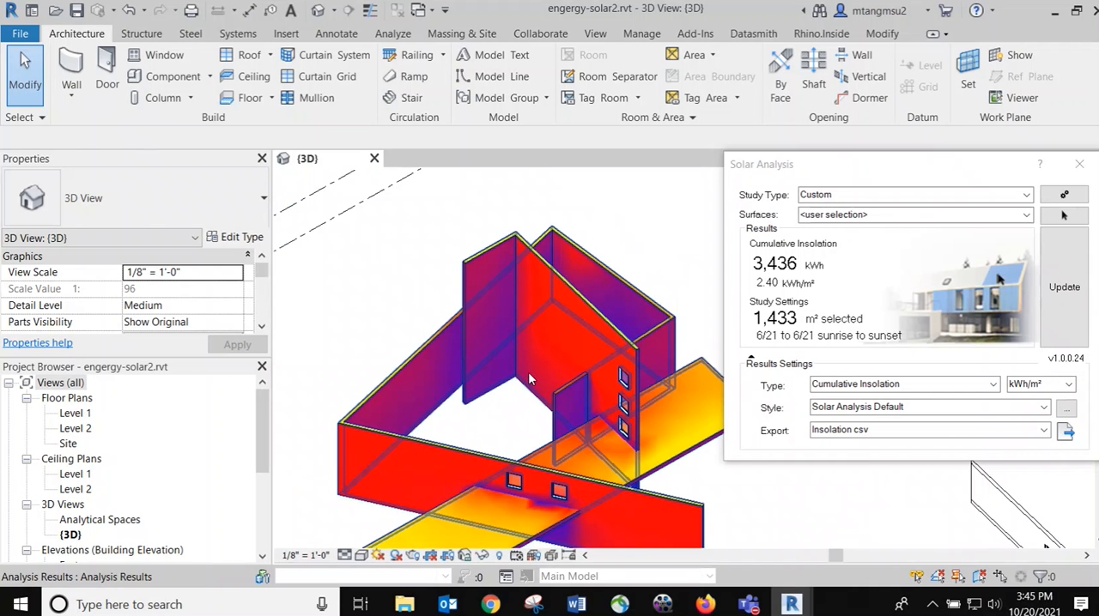
middle_drag(415, 289, 392, 233)
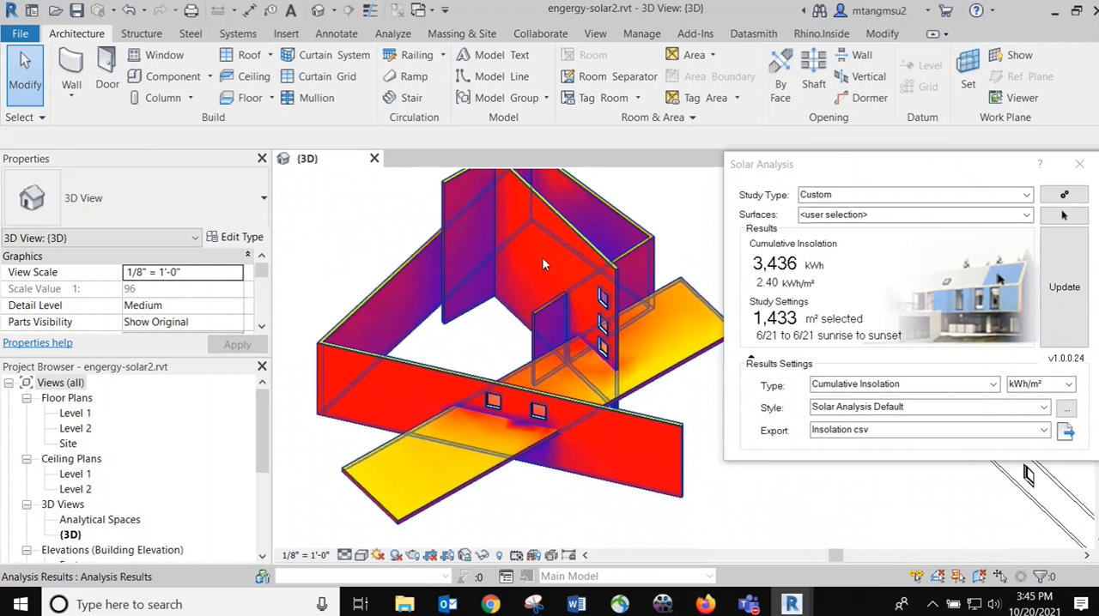
Remove the slab's top face and the tall windowed wall's front face from the selected surfaces and update the solar analysis
click(1064, 217)
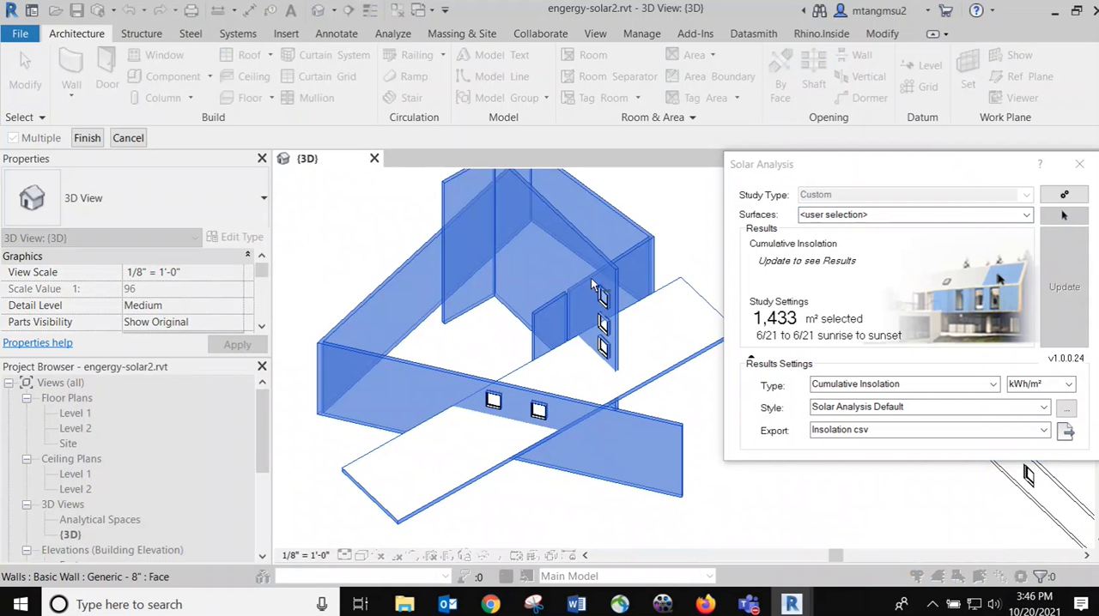
click(542, 247)
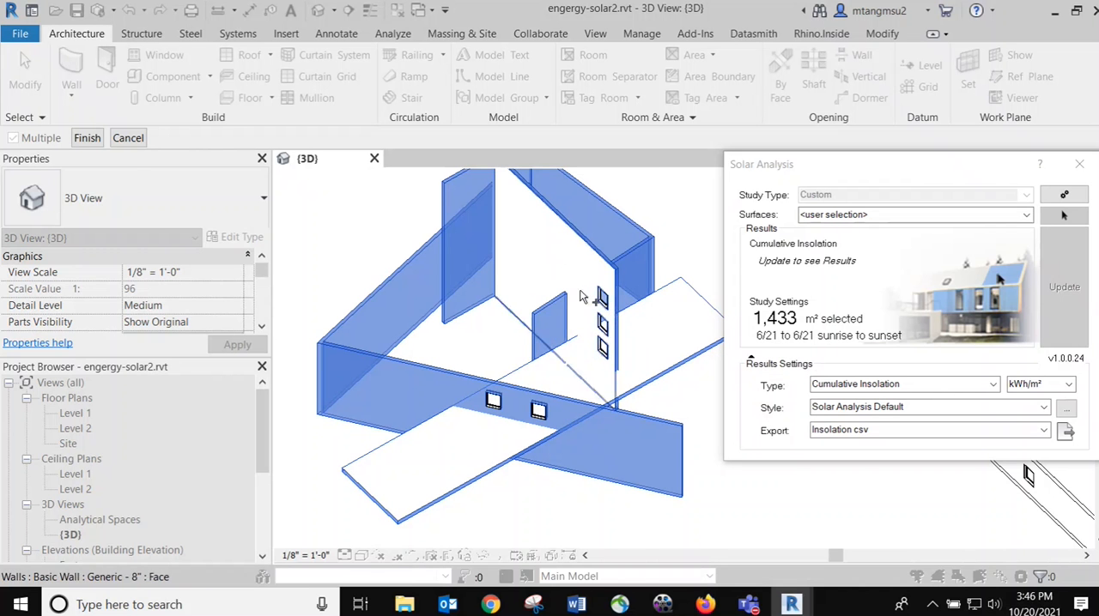
click(86, 138)
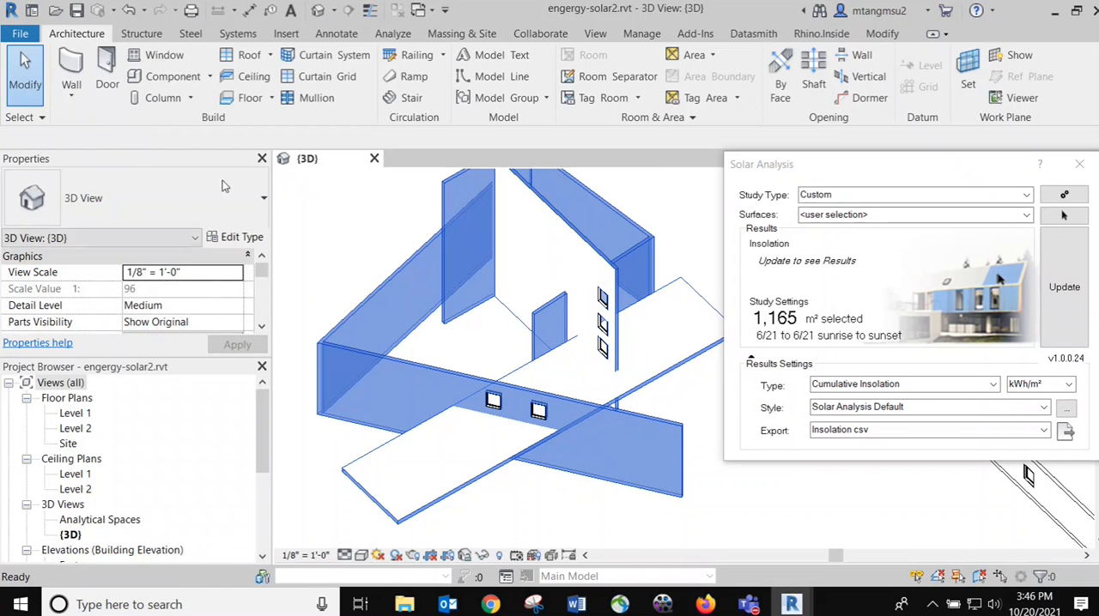
click(1064, 285)
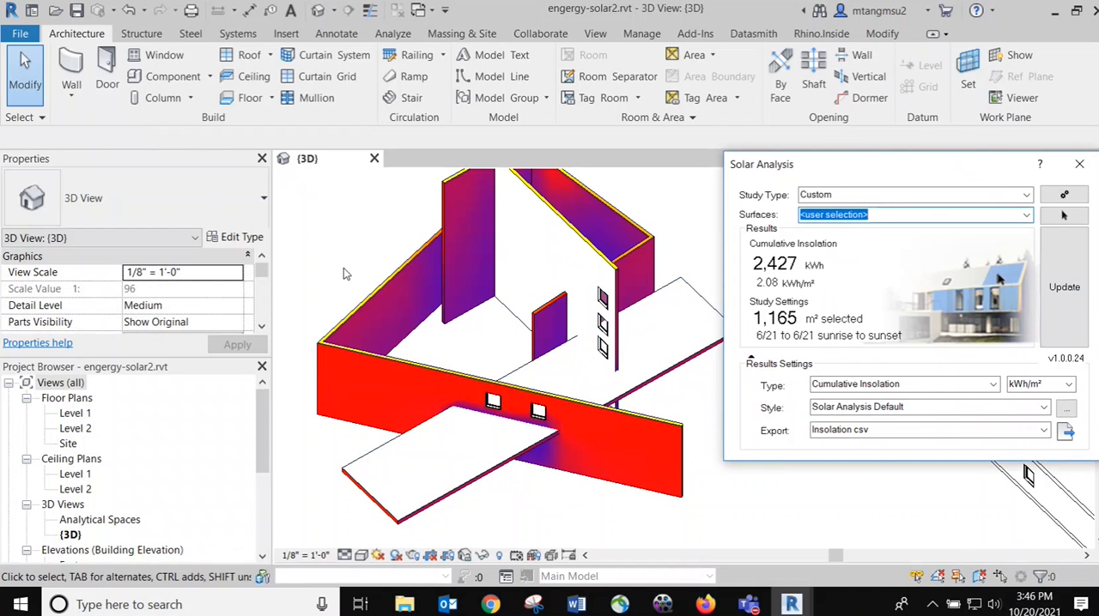
scroll(661, 369, down, 3)
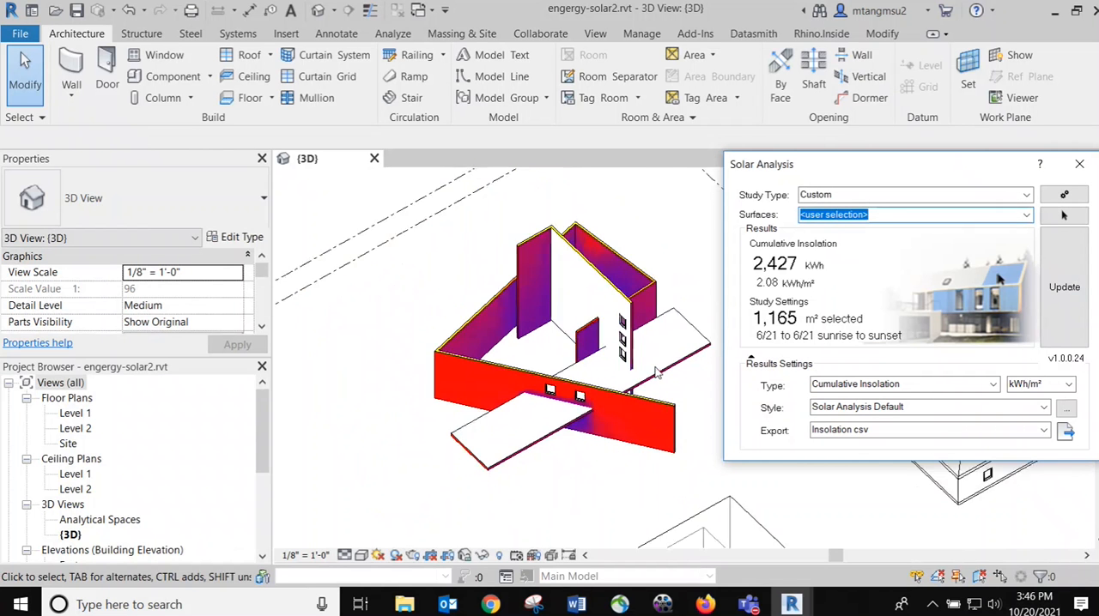
click(677, 264)
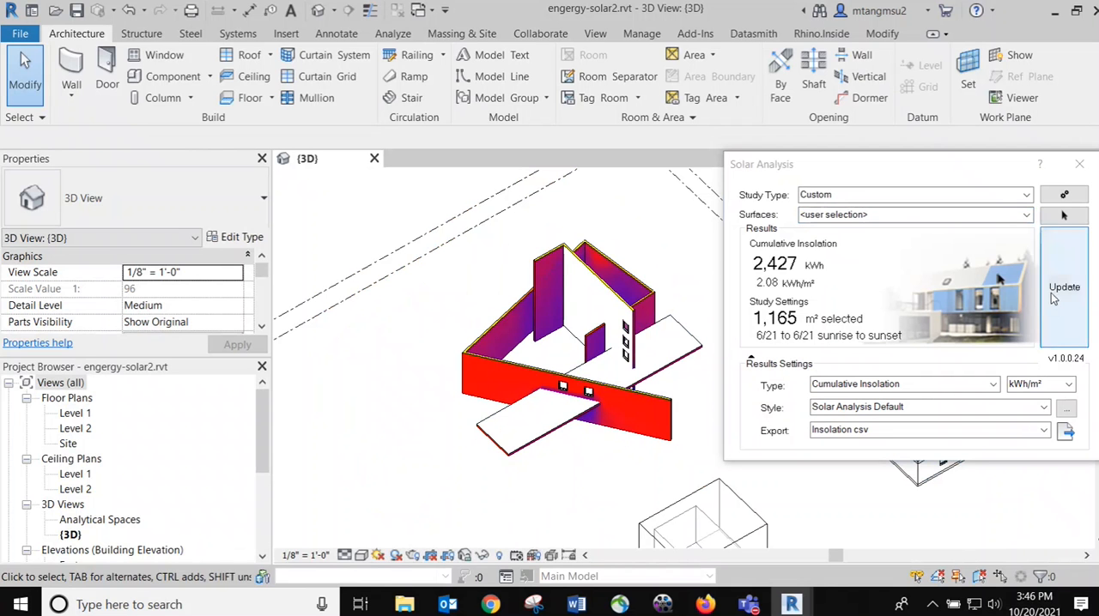
Select only the tall windowed wall's front face and the slab's top face as surfaces and update the solar analysis
click(1063, 217)
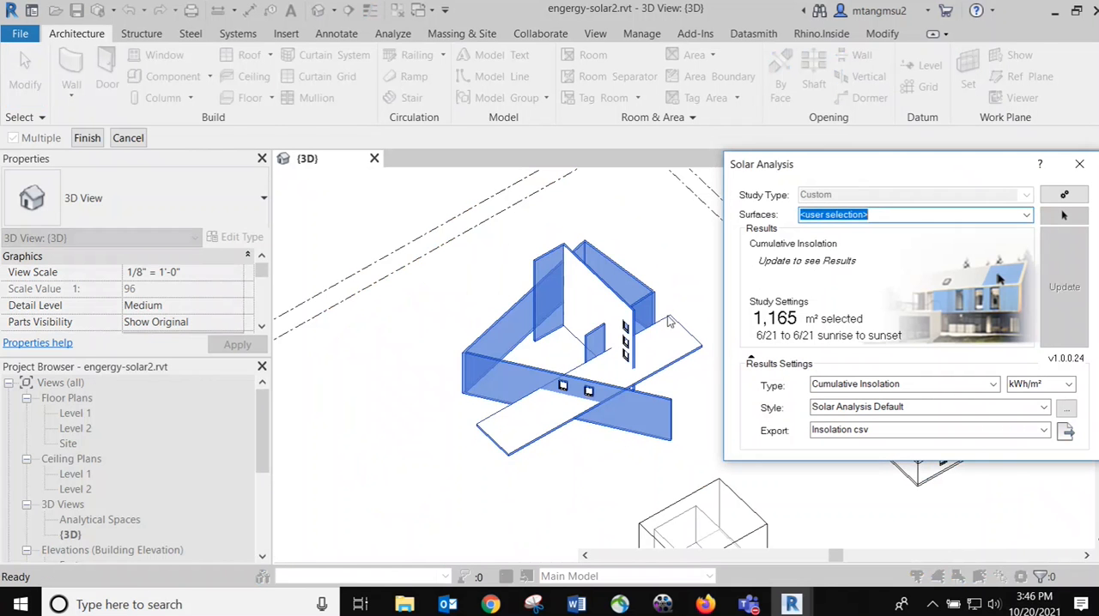
click(592, 291)
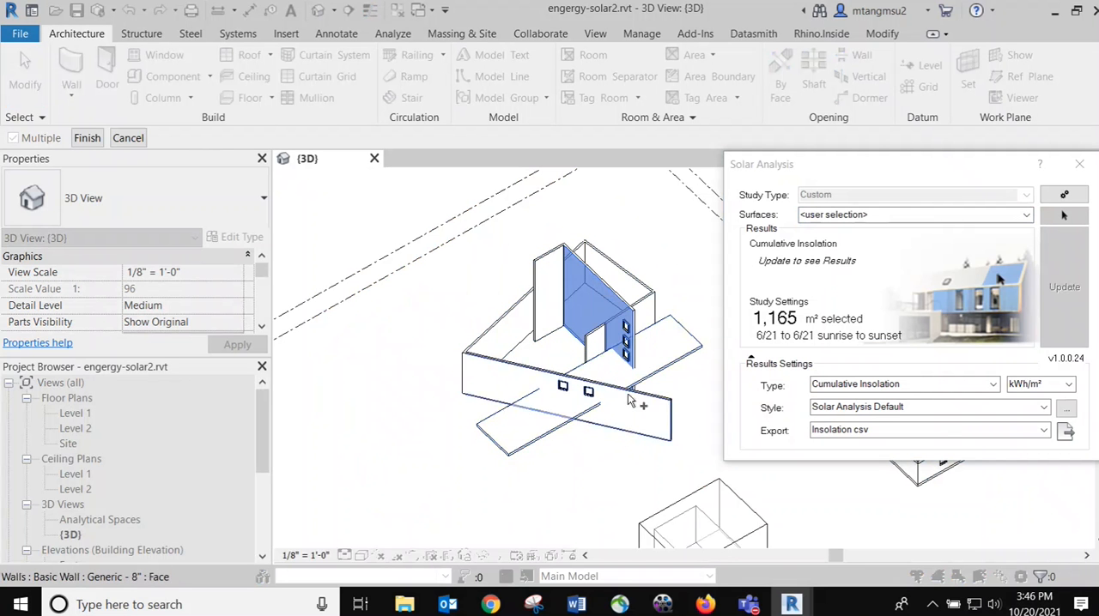
click(668, 347)
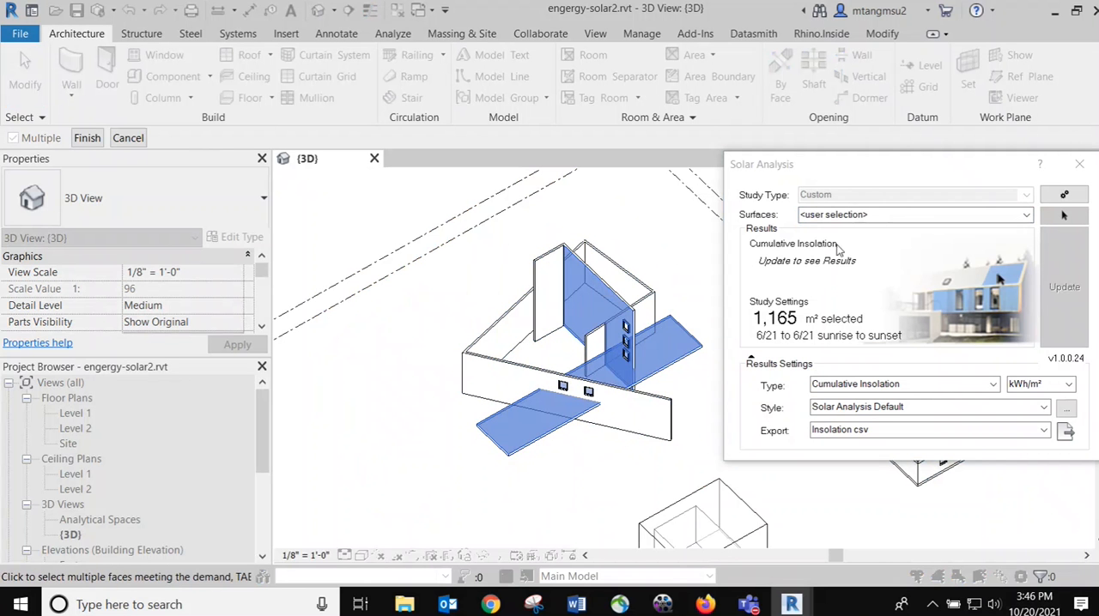
click(87, 138)
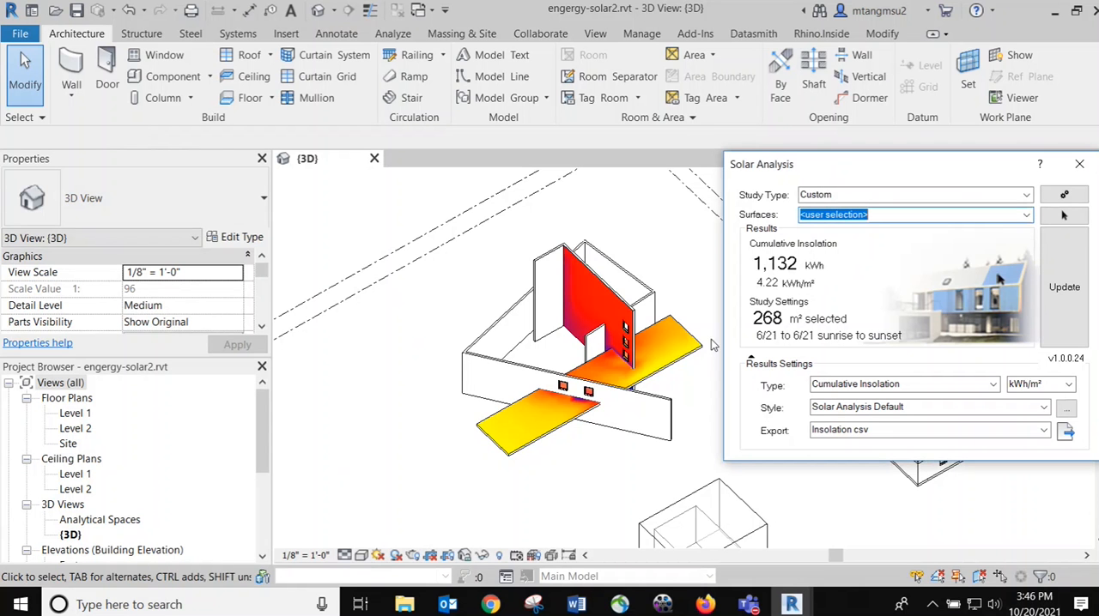
Inspect the insolation pattern on the tall wall and slab, including where the windows let sunlight through
scroll(652, 330, up, 5)
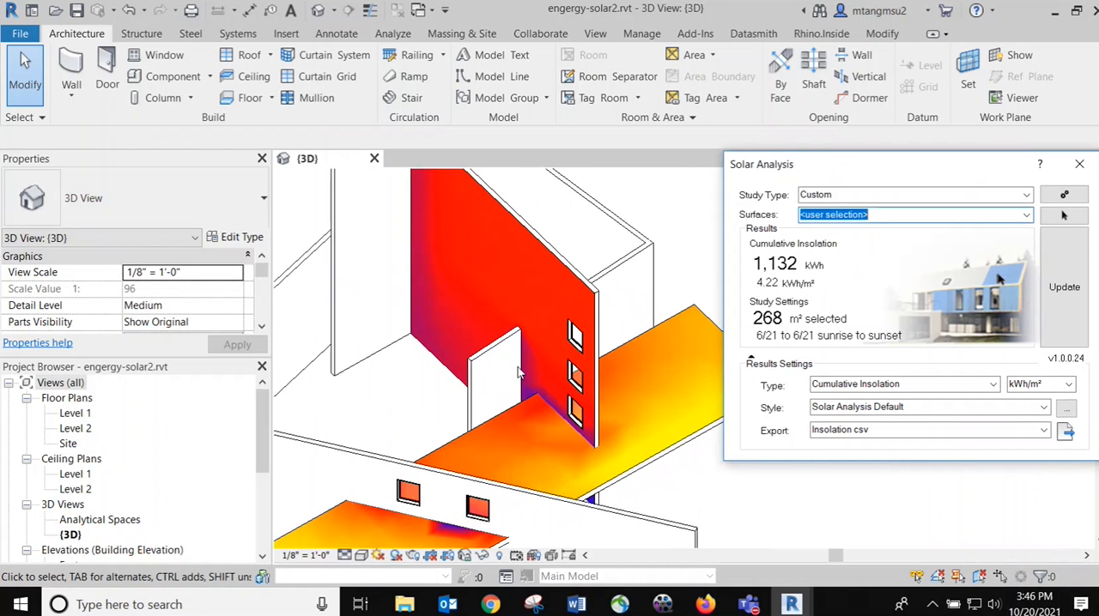
middle_drag(468, 384, 484, 325)
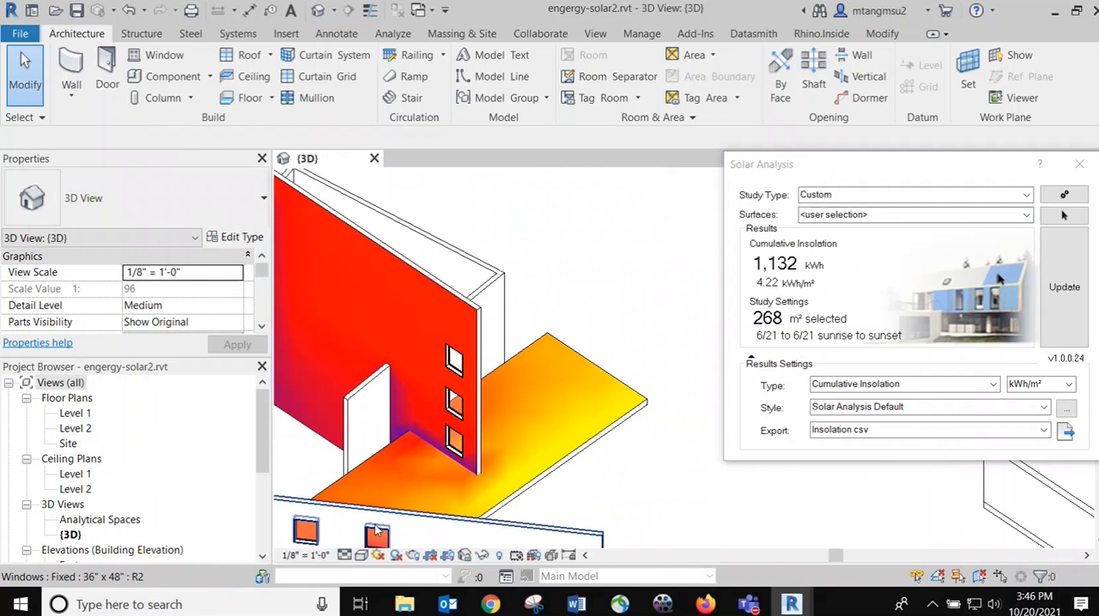
scroll(390, 394, down, 5)
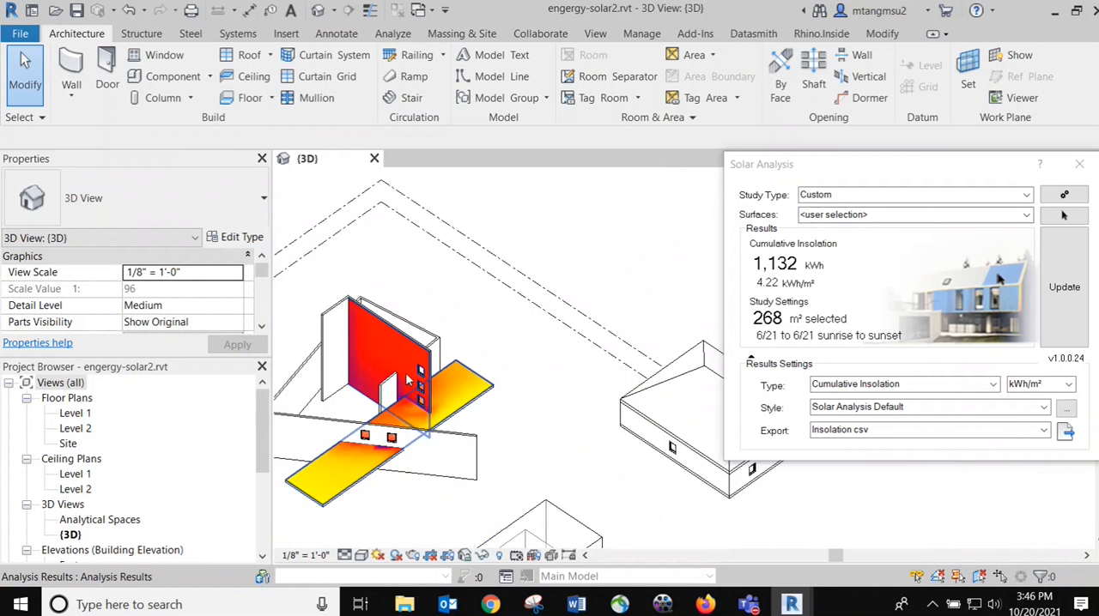
mouse_move(354, 414)
shift+middle_down()
mouse_move(378, 412)
mouse_move(350, 421)
shift+middle_up()
scroll(350, 421, up, 5)
scroll(349, 420, up, 3)
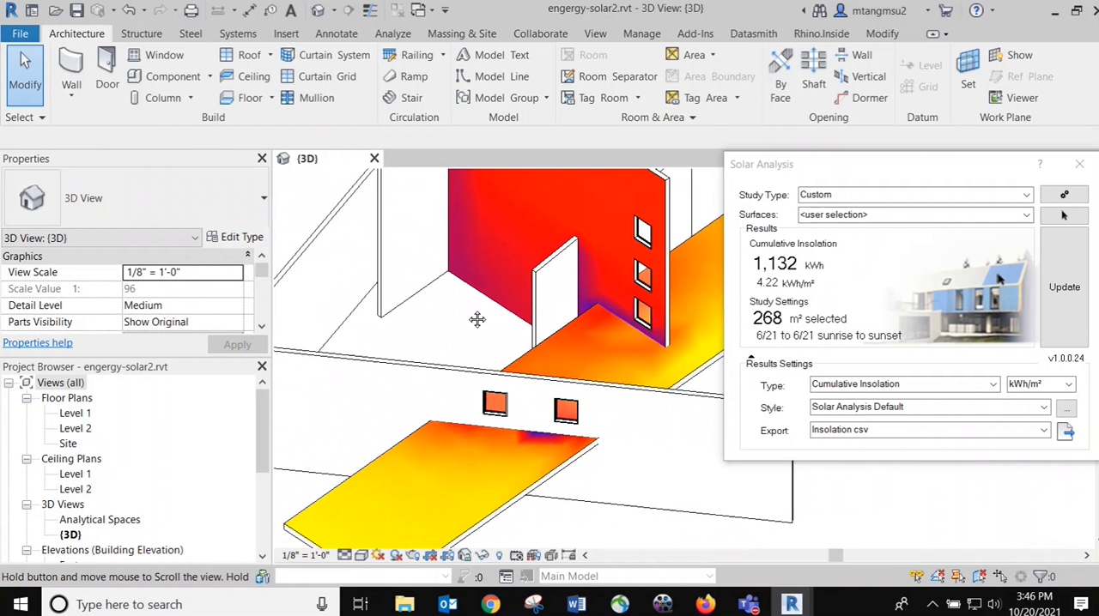
Try deleting the long low front wall with its two windows, and undo the deletion
middle_drag(475, 316, 531, 267)
scroll(448, 307, up, 1)
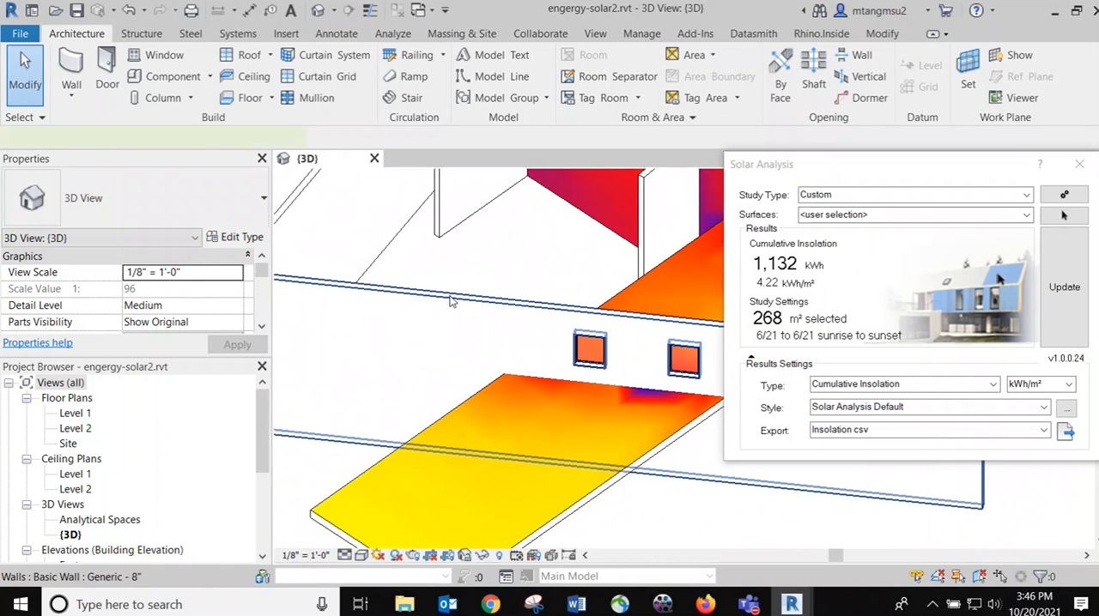
click(450, 301)
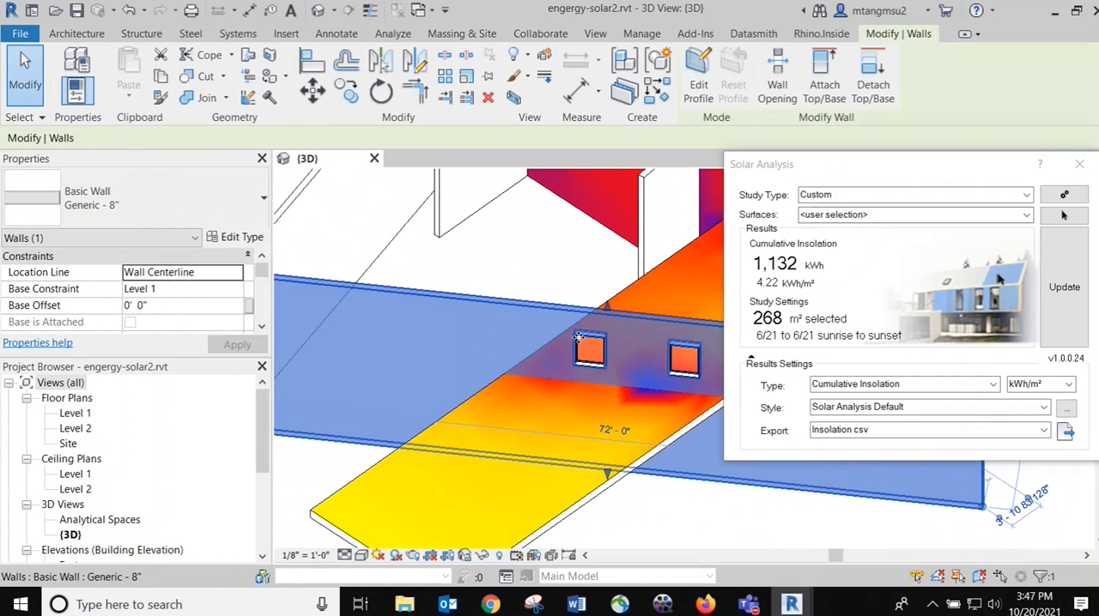
key(Delete)
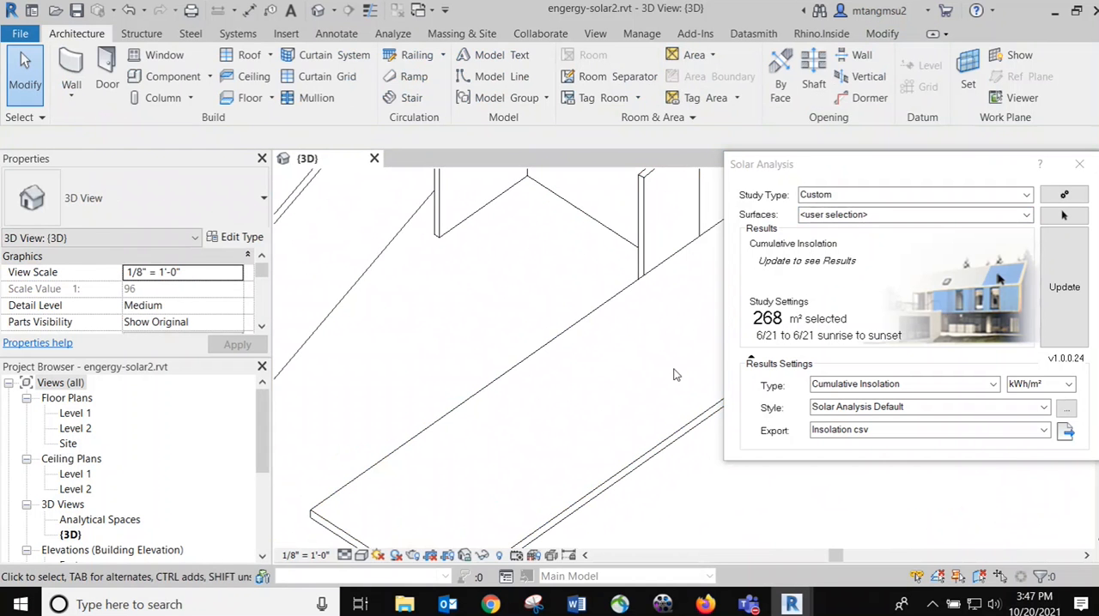
key(ctrl+z)
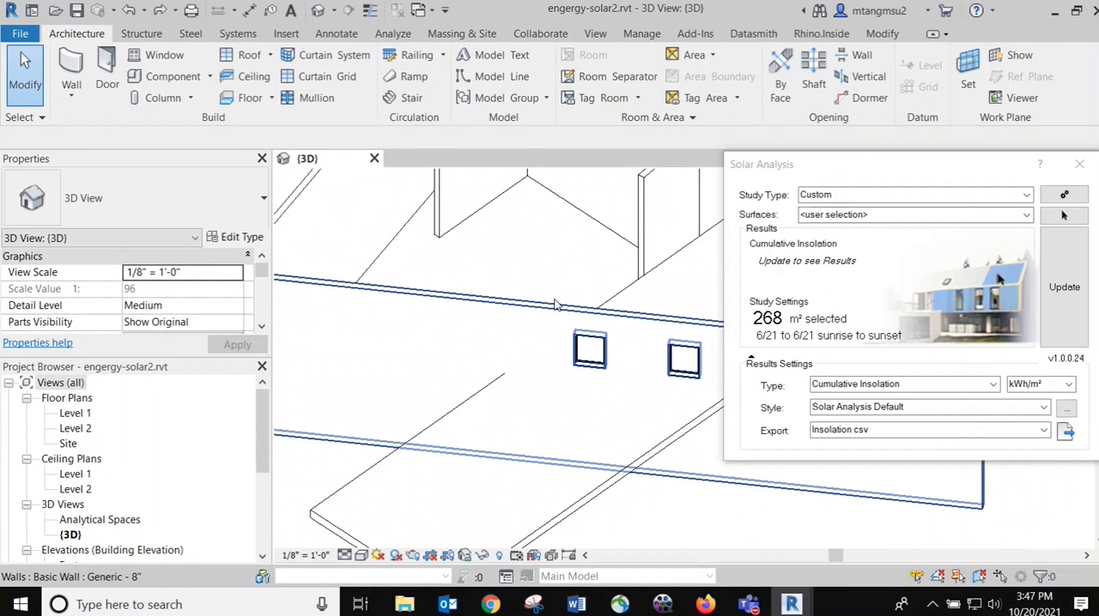
click(553, 304)
key(Escape)
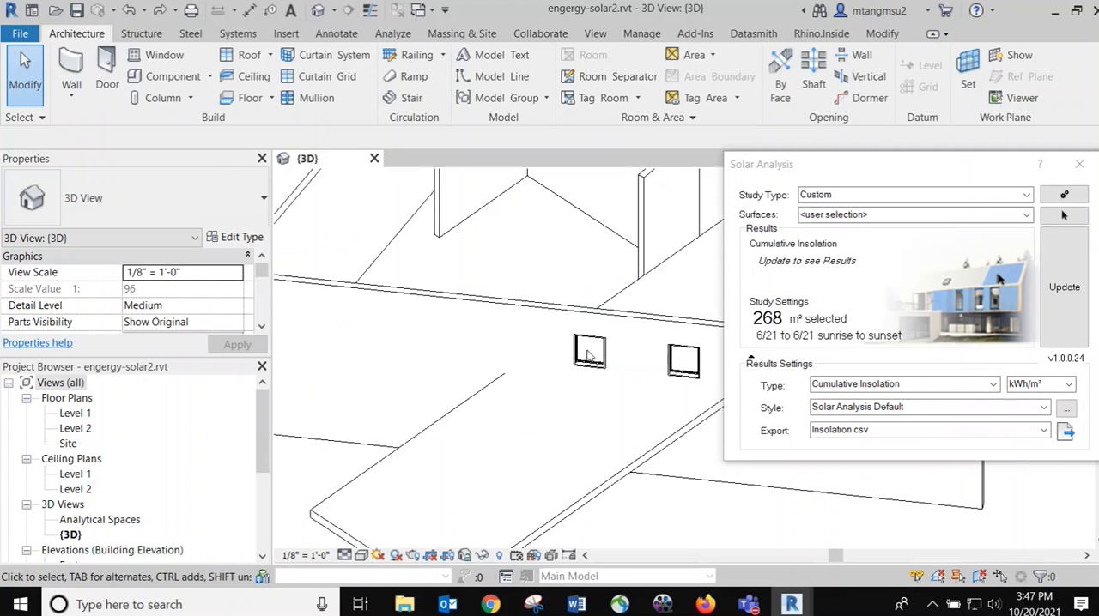
Delete the two small windows from the long low front wall
click(586, 364)
key(Escape)
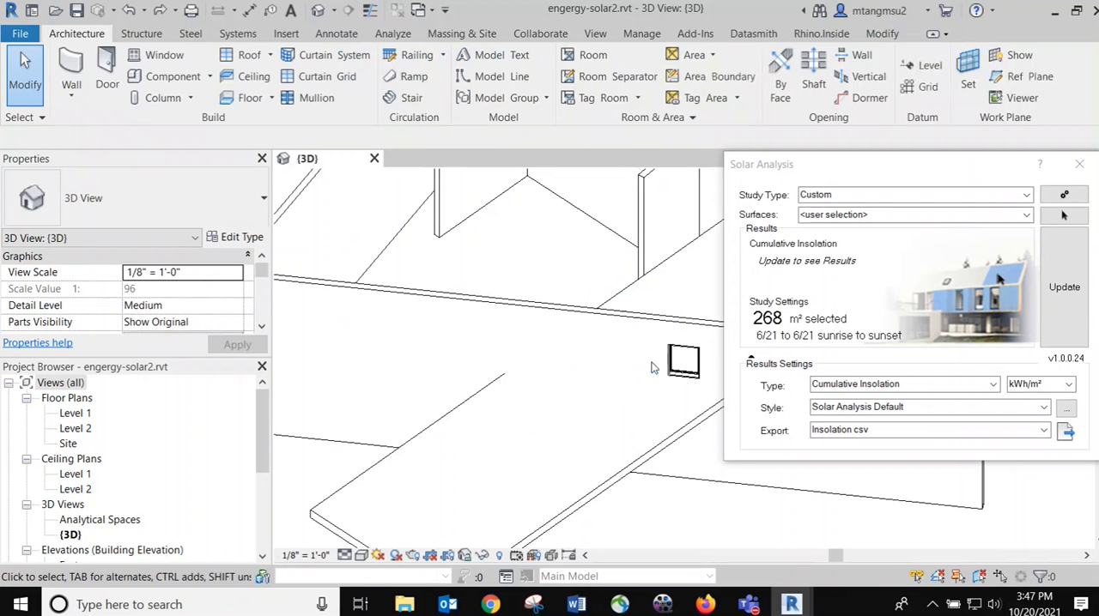
click(683, 378)
key(Escape)
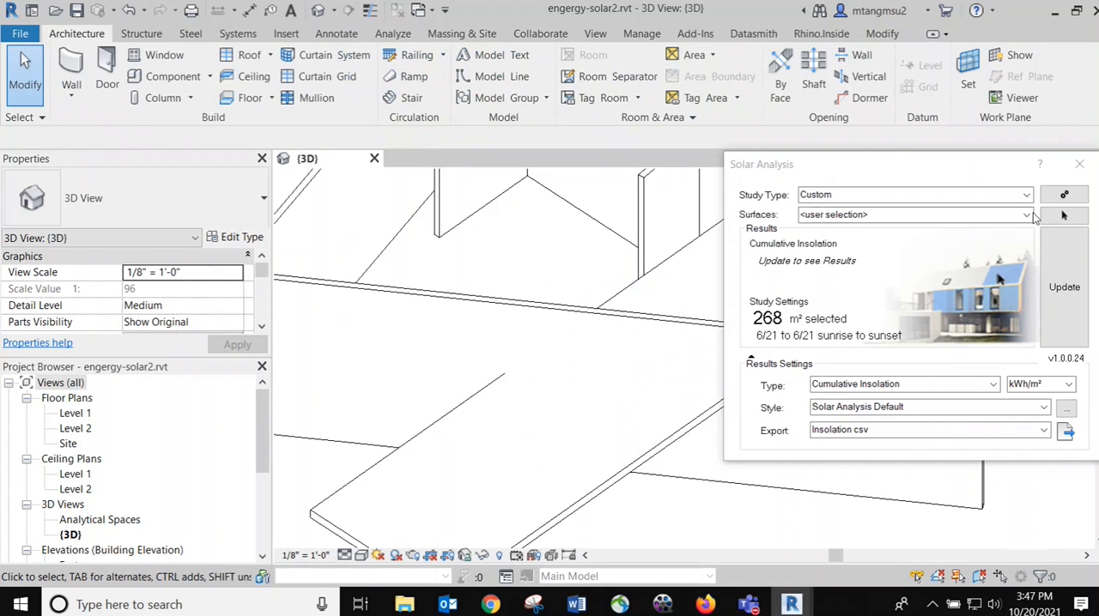
Close the Solar Analysis dialog and edit the low front wall's profile, cutting a rectangular opening about 30'-6" by 9'-6" where the slab crosses
drag(952, 167, 849, 195)
click(972, 193)
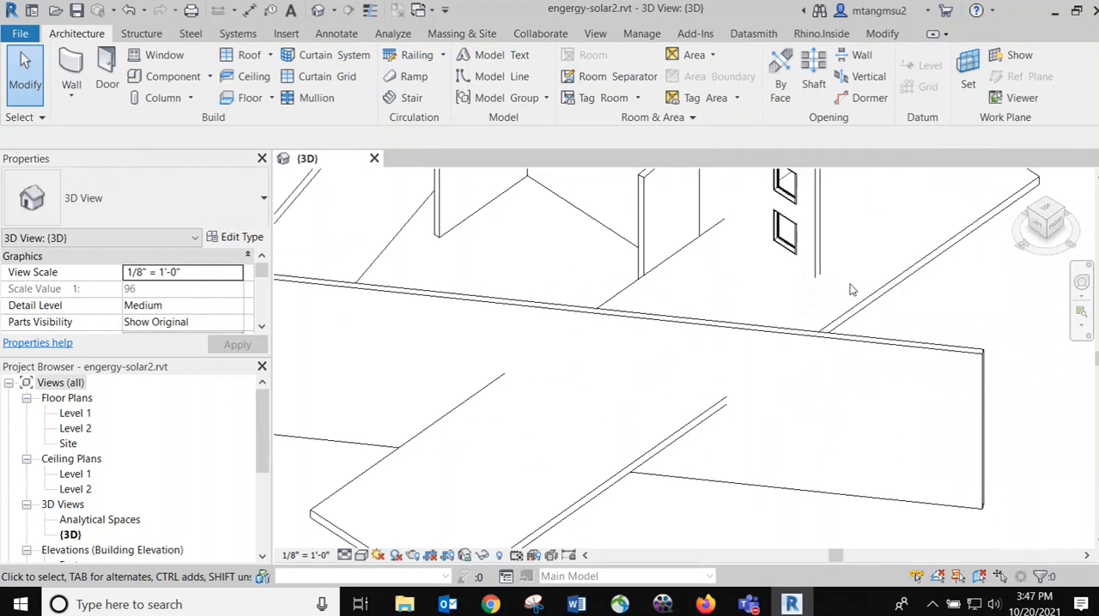
scroll(512, 366, down, 1)
click(456, 309)
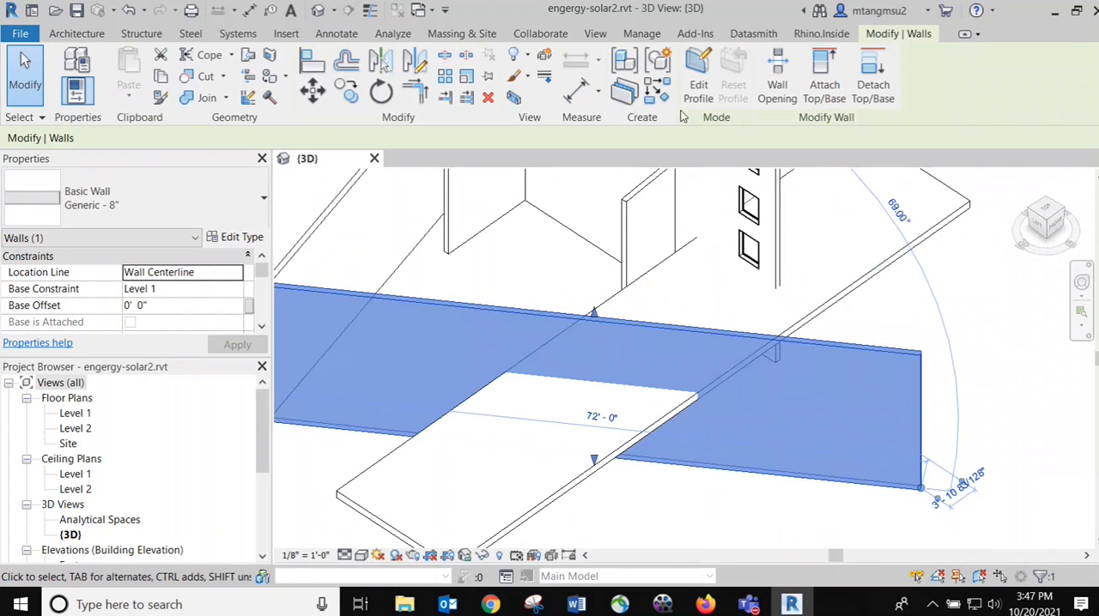
click(698, 75)
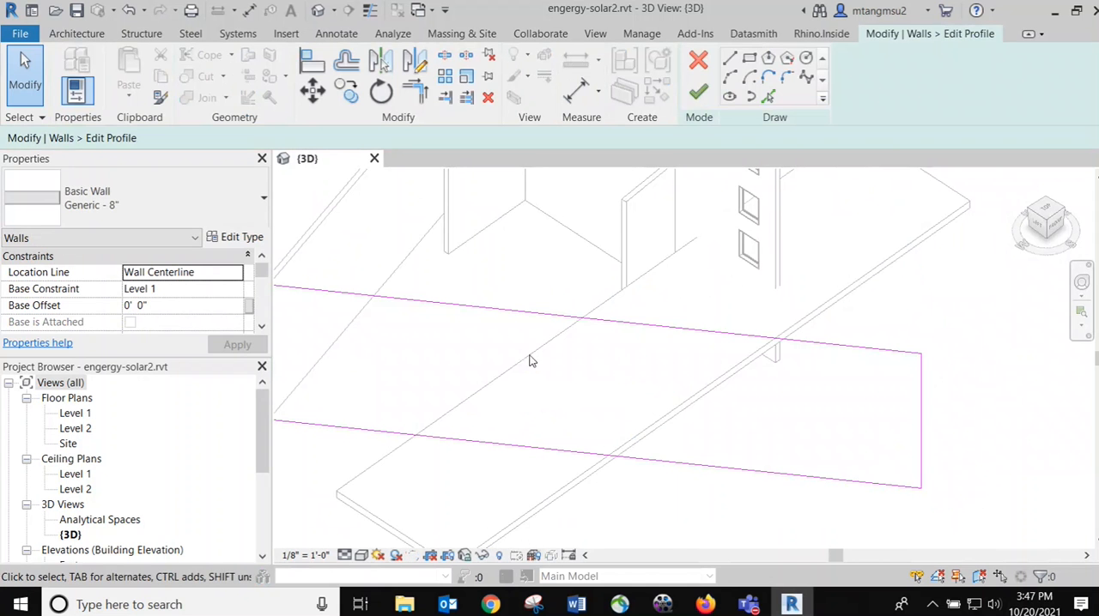
click(749, 57)
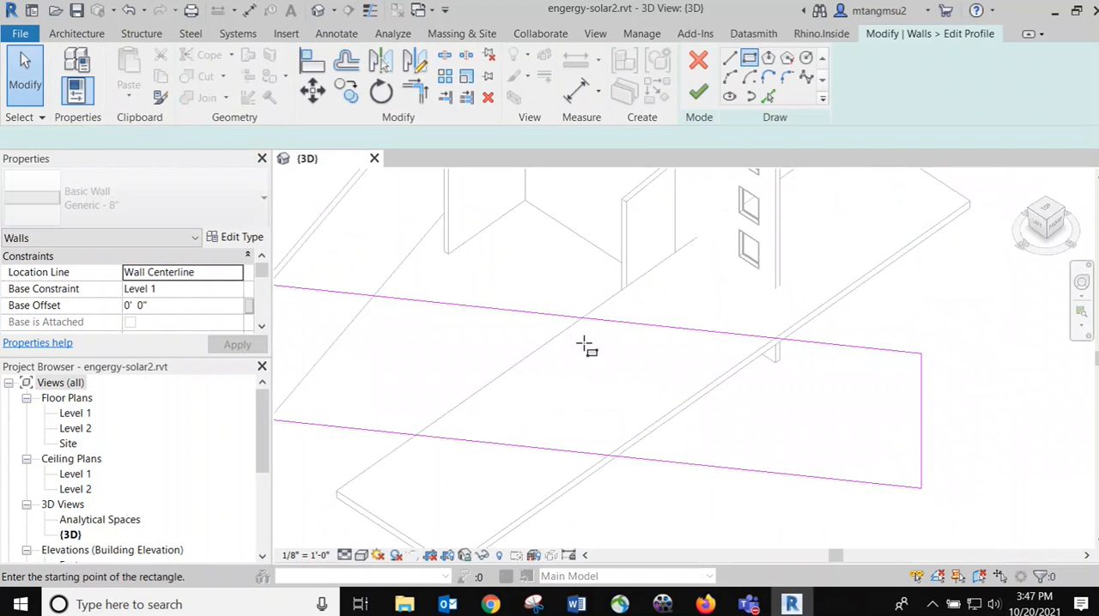
click(502, 333)
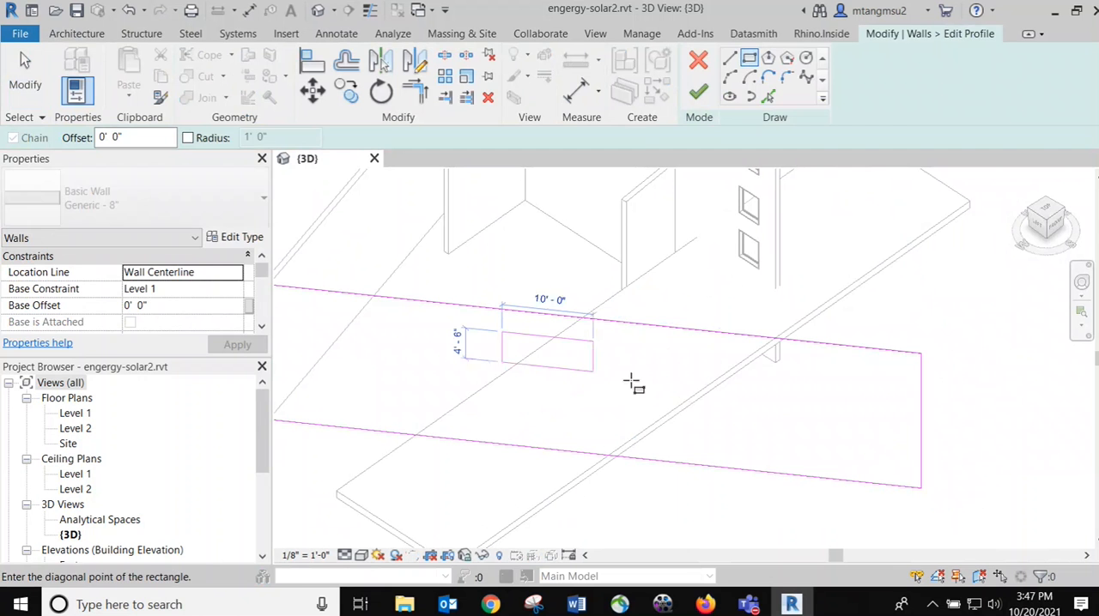
click(780, 425)
key(Escape)
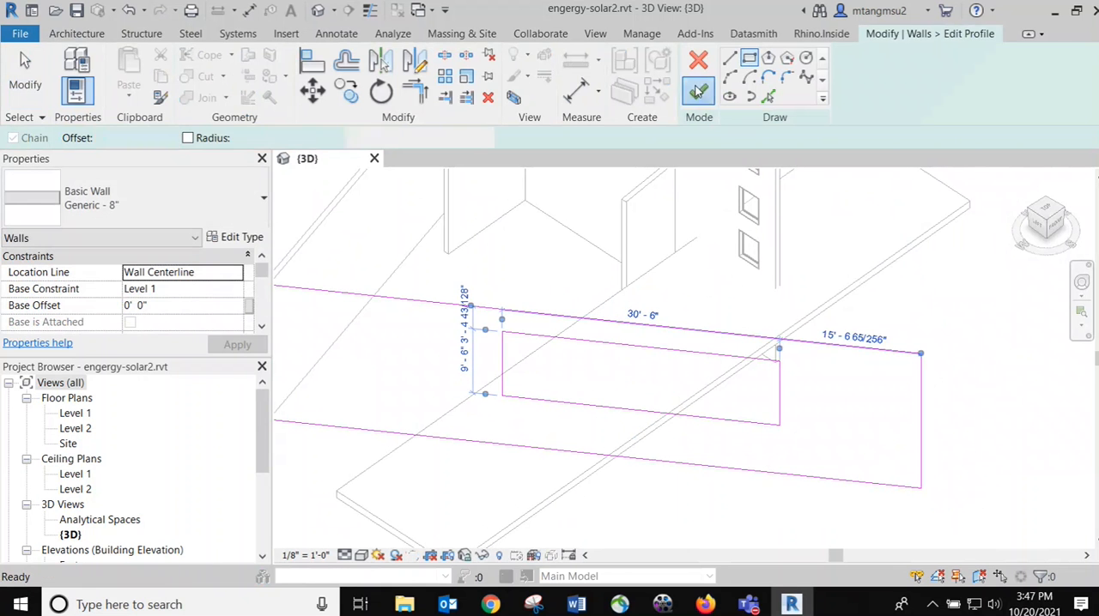
click(698, 92)
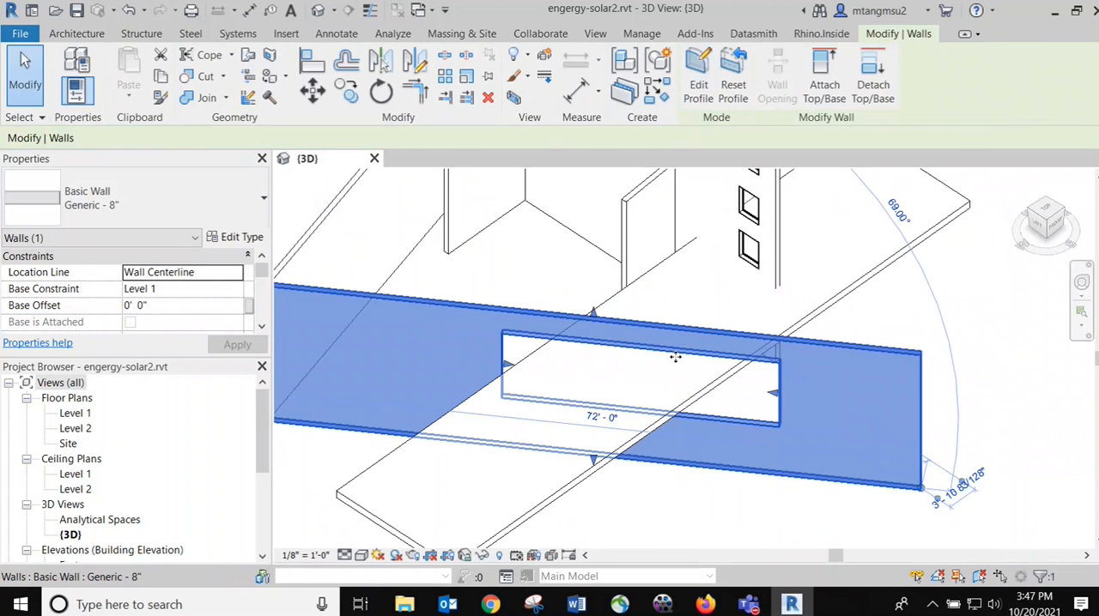
key(Escape)
Run the Insight solar analysis again on the tall windowed wall's front face and the slab's top face
scroll(733, 361, down, 3)
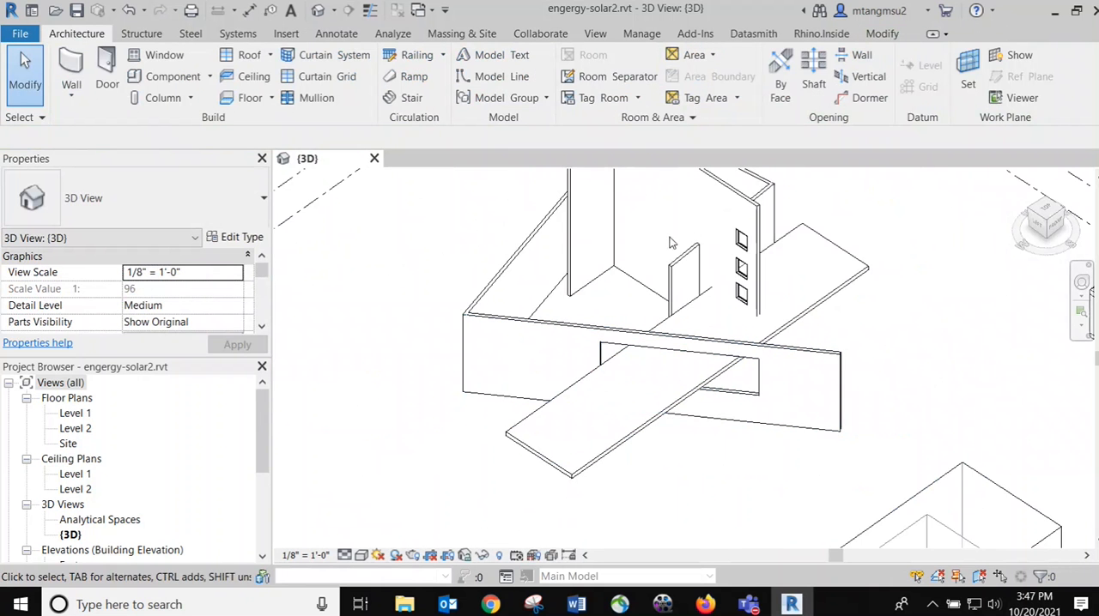
middle_drag(653, 221, 490, 318)
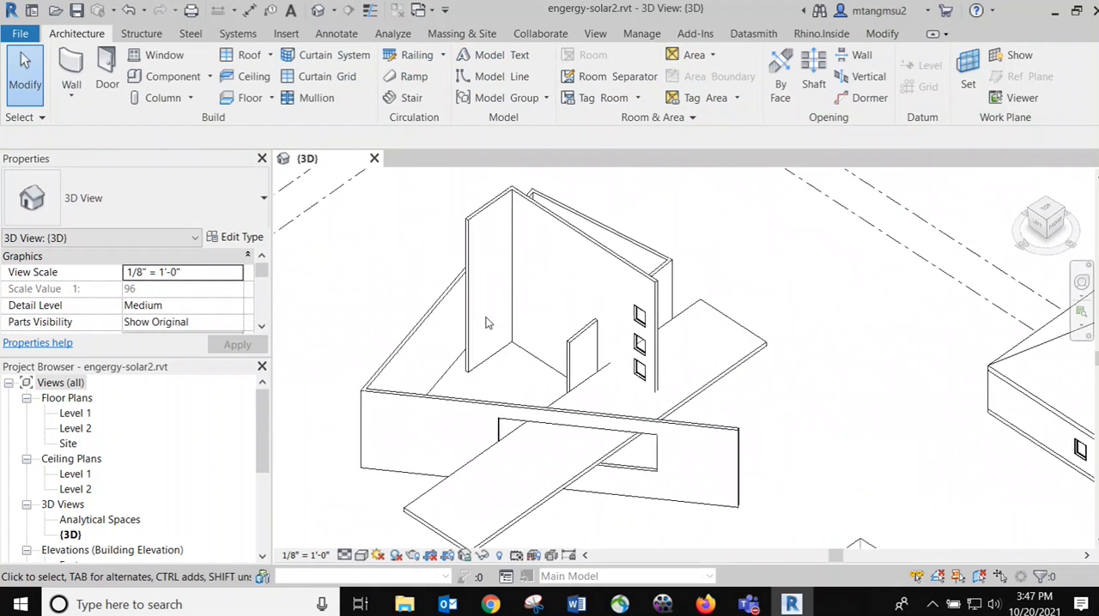
scroll(511, 267, down, 1)
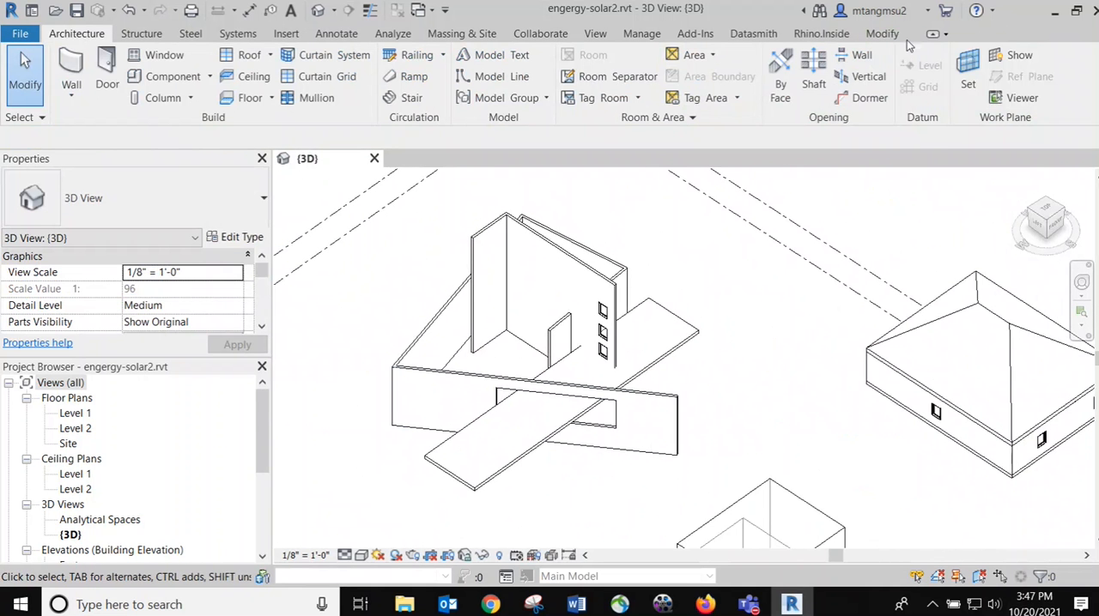
click(392, 33)
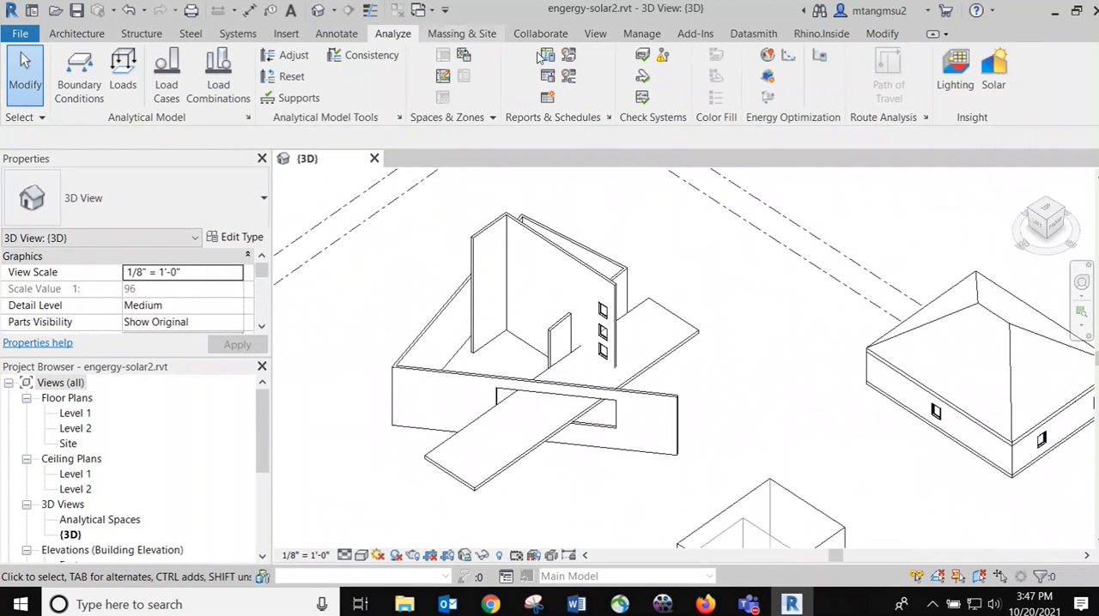
click(993, 69)
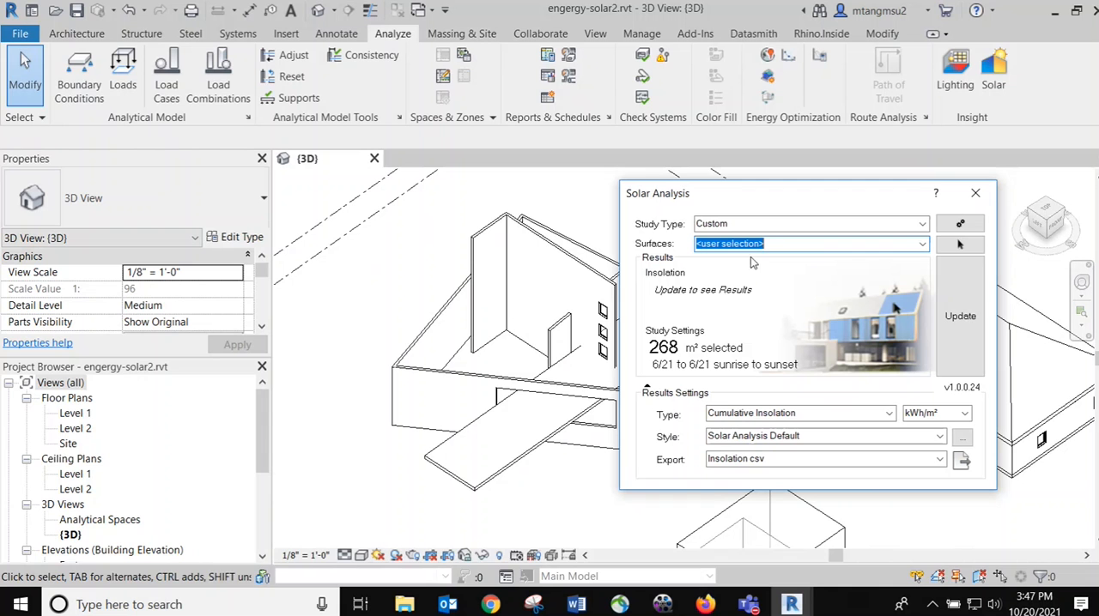
click(960, 245)
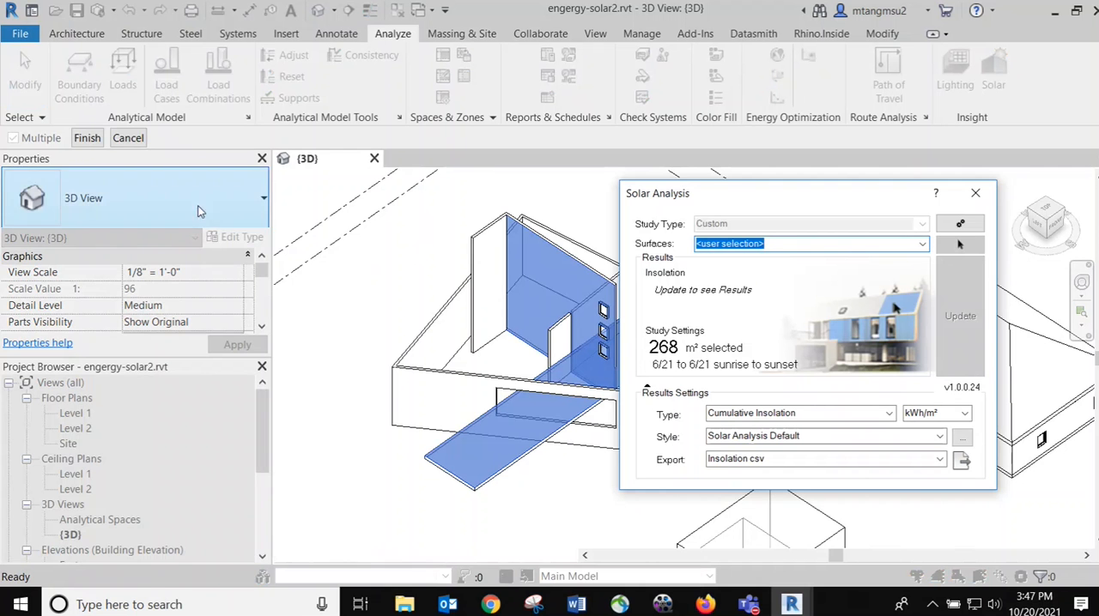
click(87, 138)
click(947, 312)
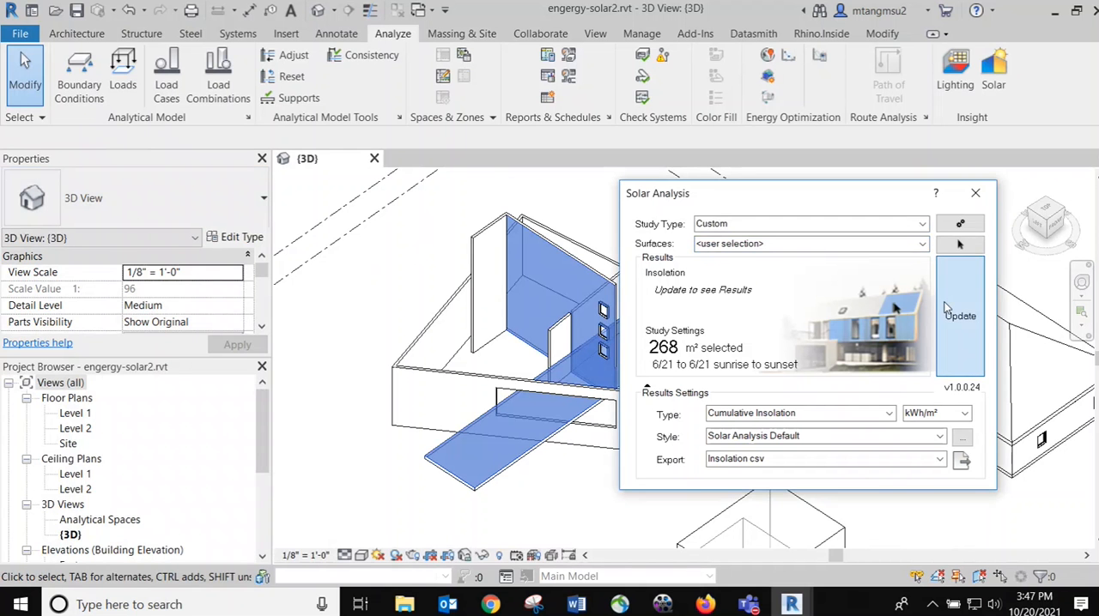
Examine the insolation on the slab around the low wall's new opening and below the tall wall's windows
drag(715, 201, 909, 196)
scroll(539, 400, up, 5)
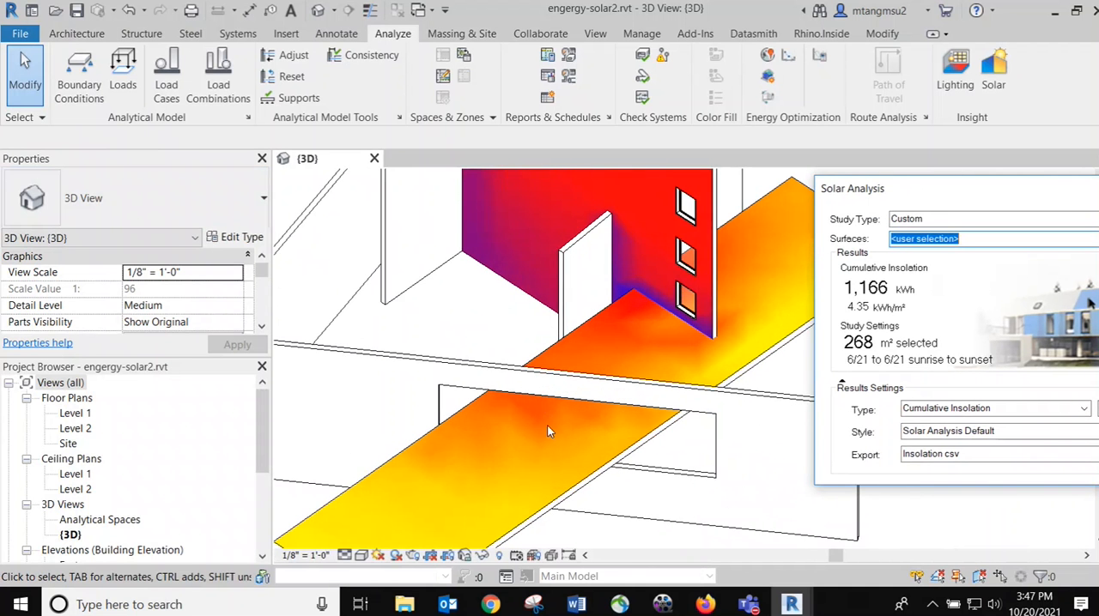
scroll(686, 458, up, 2)
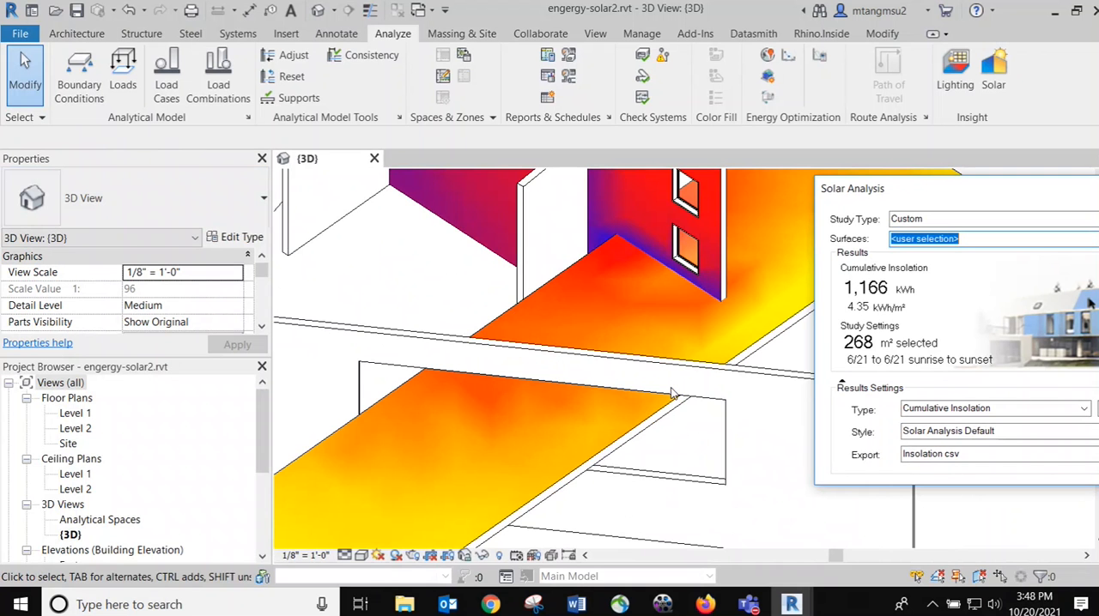
scroll(672, 393, down, 8)
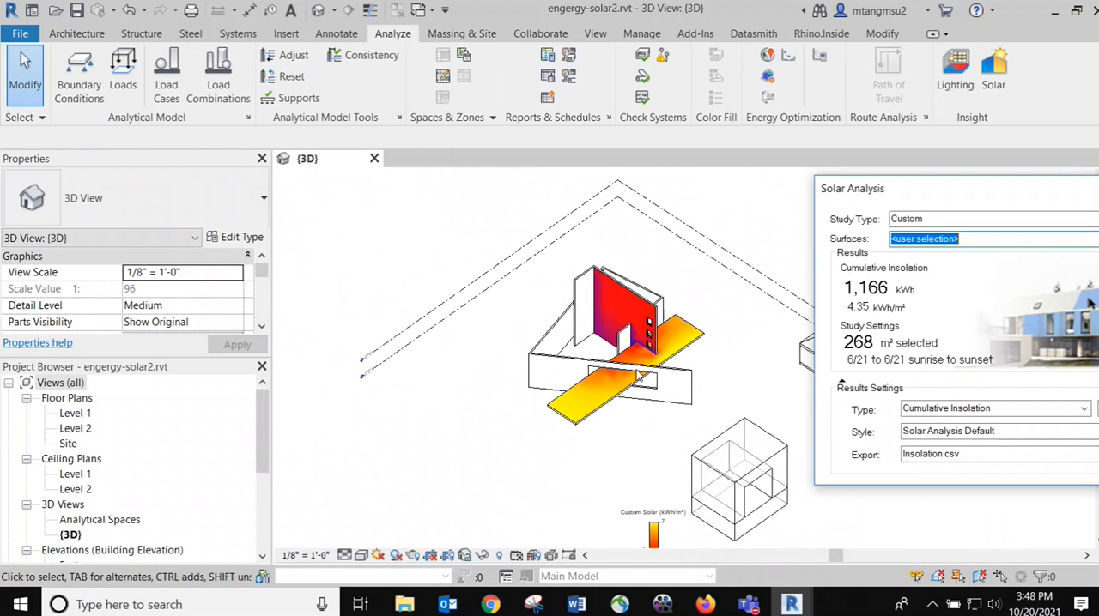
shift+middle_drag(674, 240, 689, 290)
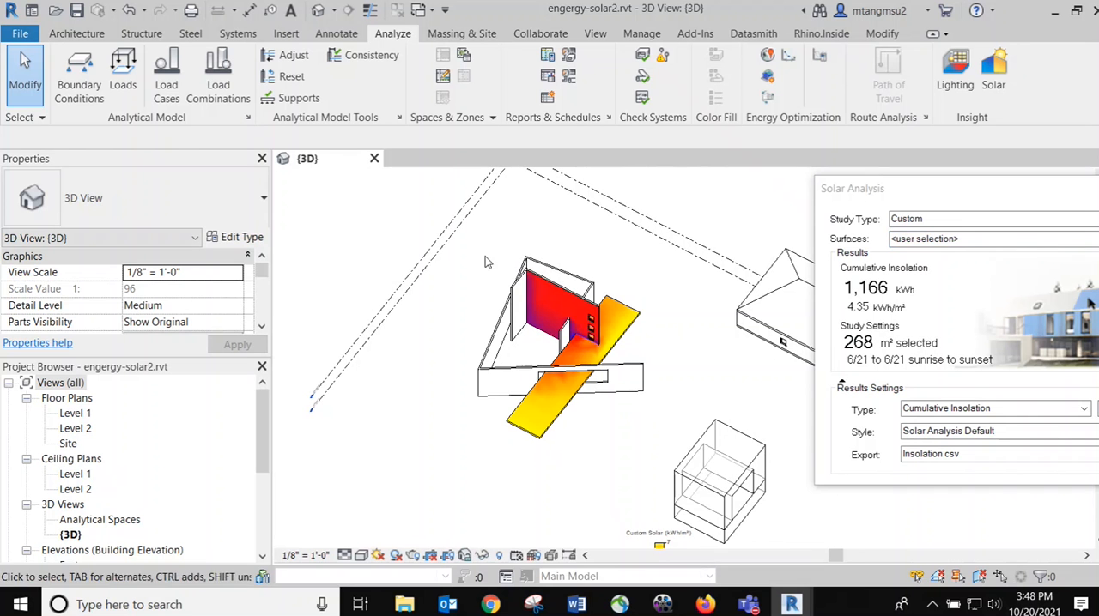
Select all surfaces of the whole wall-and-slab building for the study and update the solar analysis
drag(388, 204, 653, 470)
drag(948, 189, 724, 151)
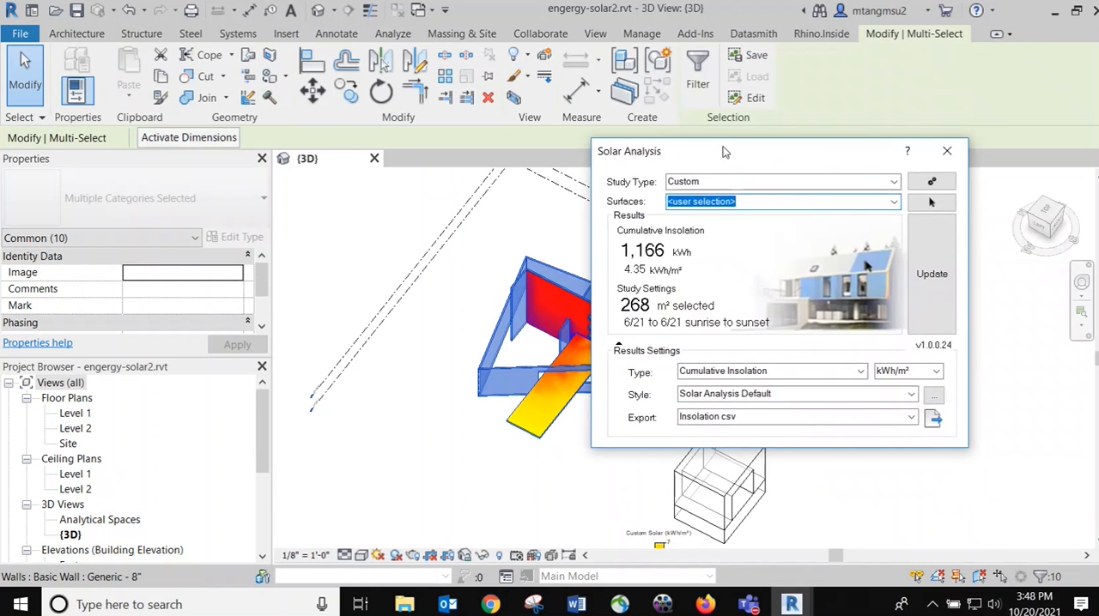
click(931, 202)
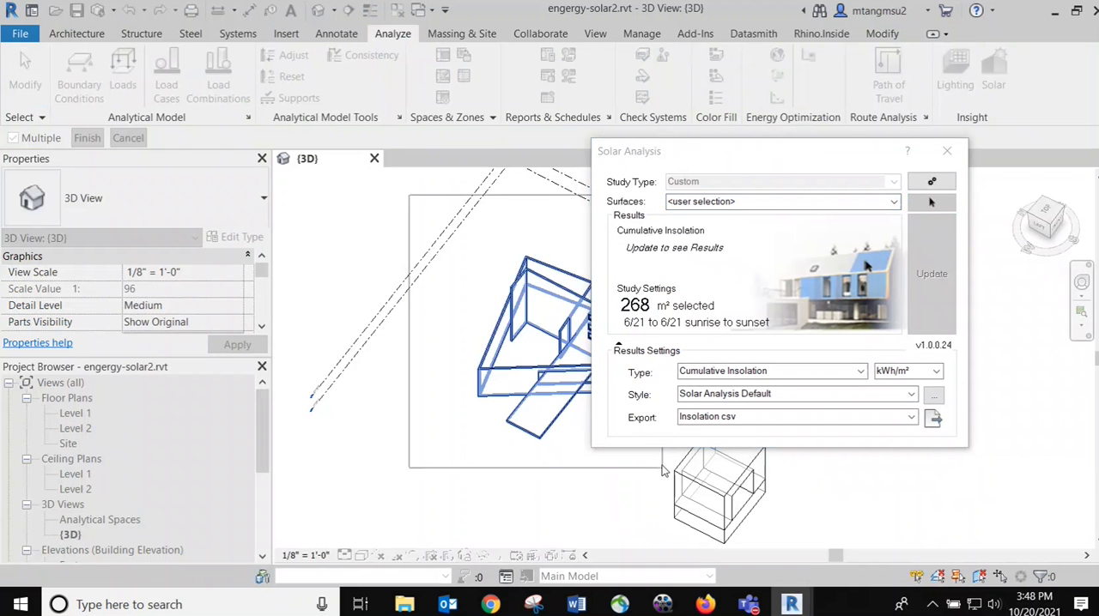
drag(723, 162, 850, 164)
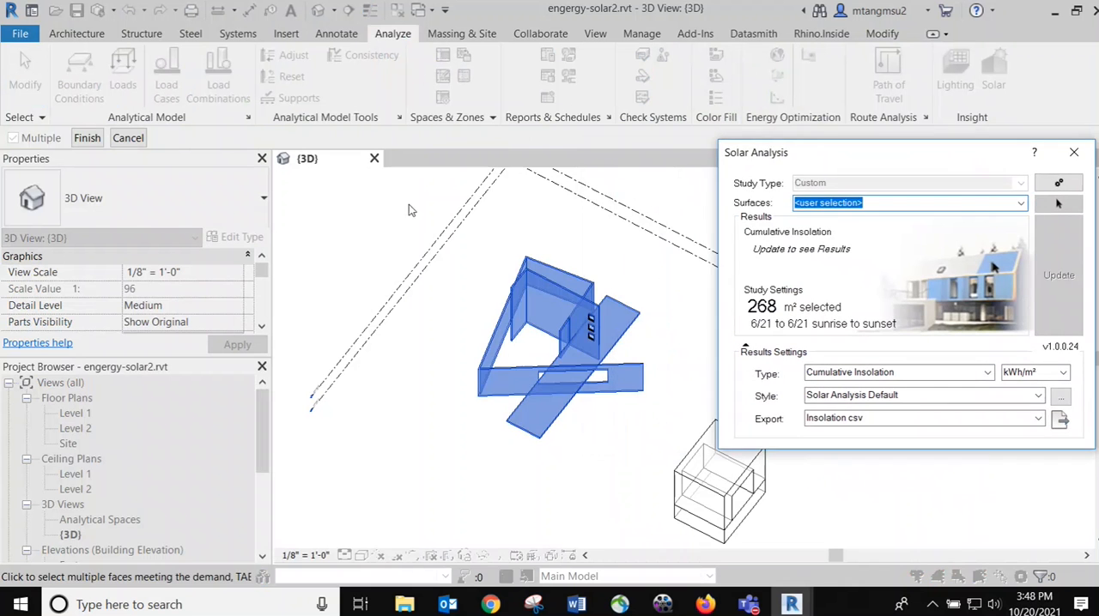
drag(408, 204, 652, 470)
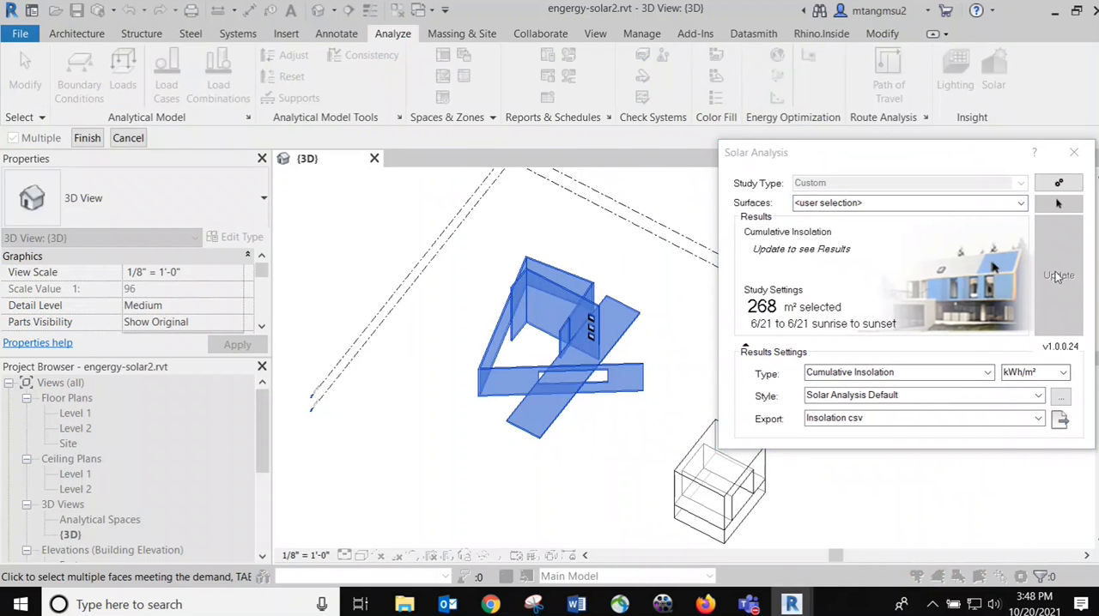
click(86, 141)
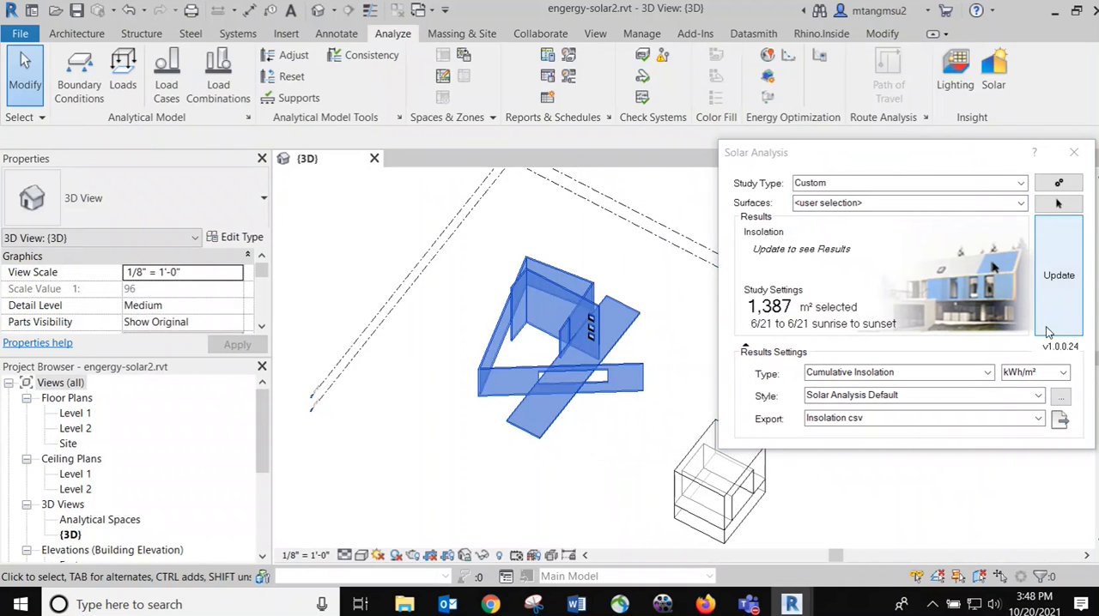
click(1058, 277)
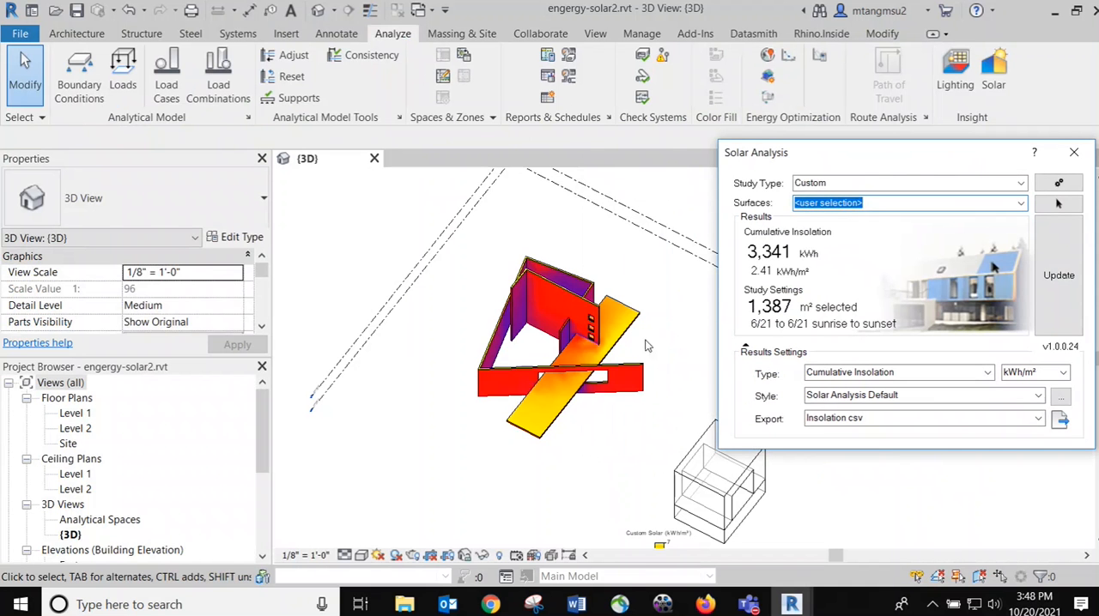
Inspect the insolation across all walls and the slab from a rotated view, both close up and as a whole
shift+middle_drag(605, 246, 361, 282)
scroll(407, 350, up, 2)
scroll(407, 350, up, 3)
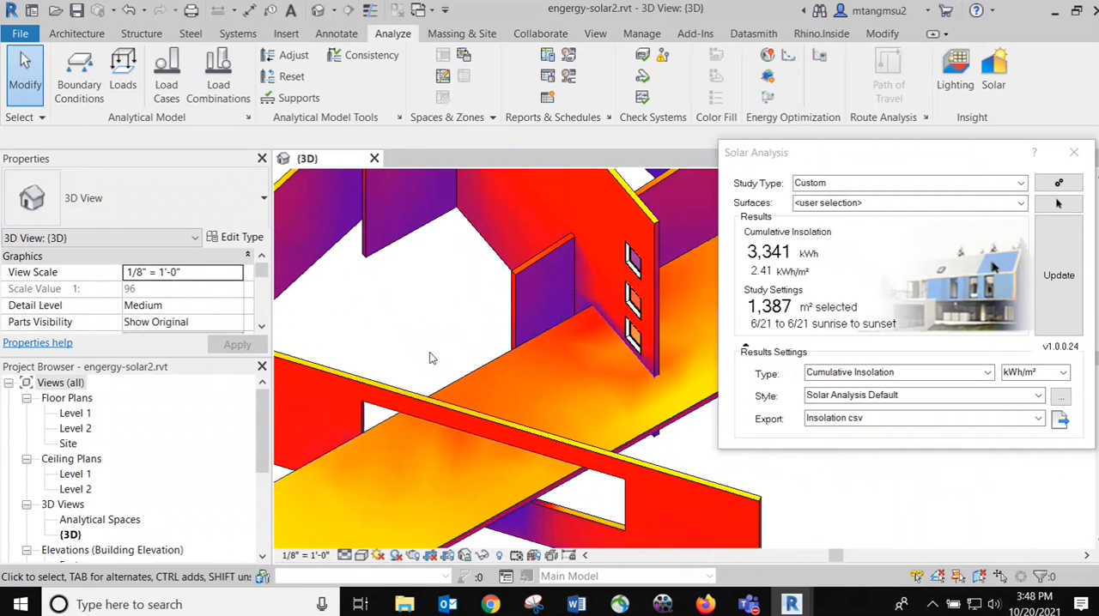
scroll(528, 369, down, 4)
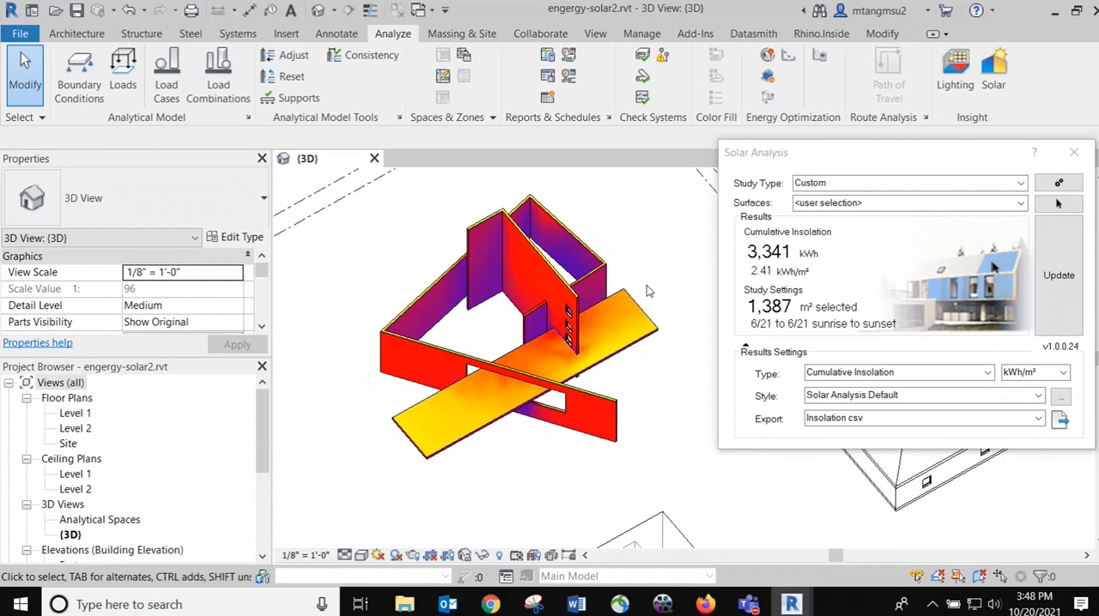
scroll(627, 290, down, 1)
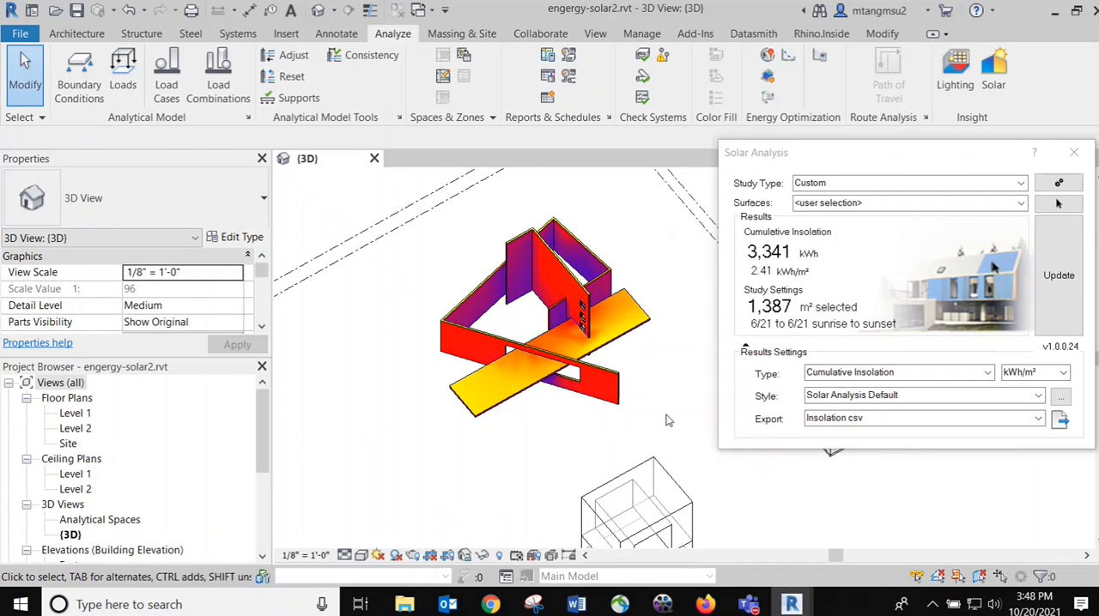
scroll(588, 402, up, 3)
shift+middle_drag(565, 457, 589, 436)
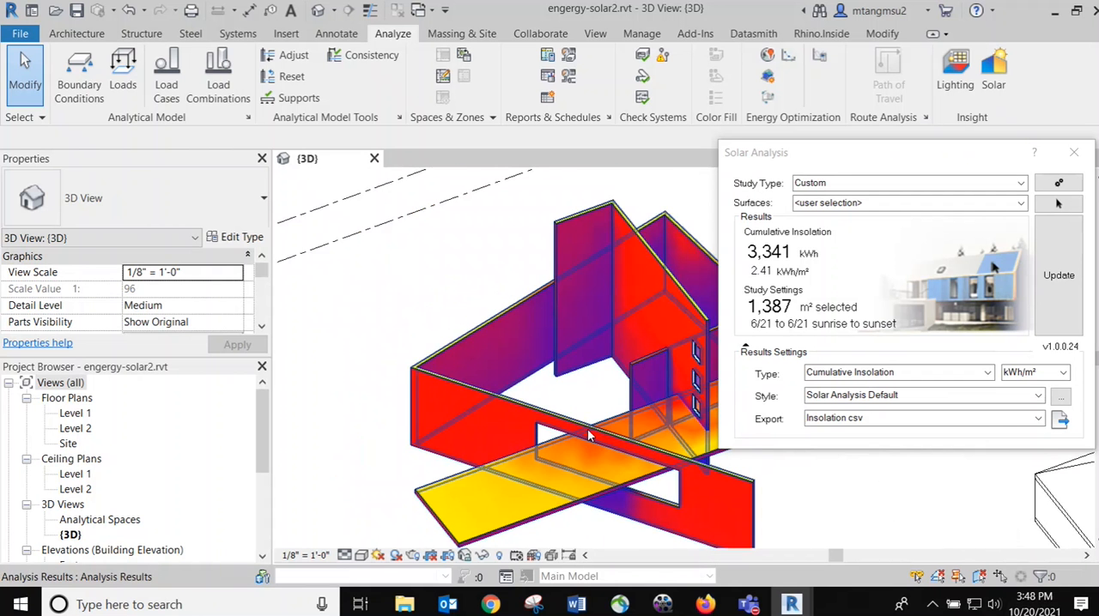
Examine the insolation on the opened front wall, the slab and the windowed wall, and close the solar analysis
scroll(589, 436, down, 2)
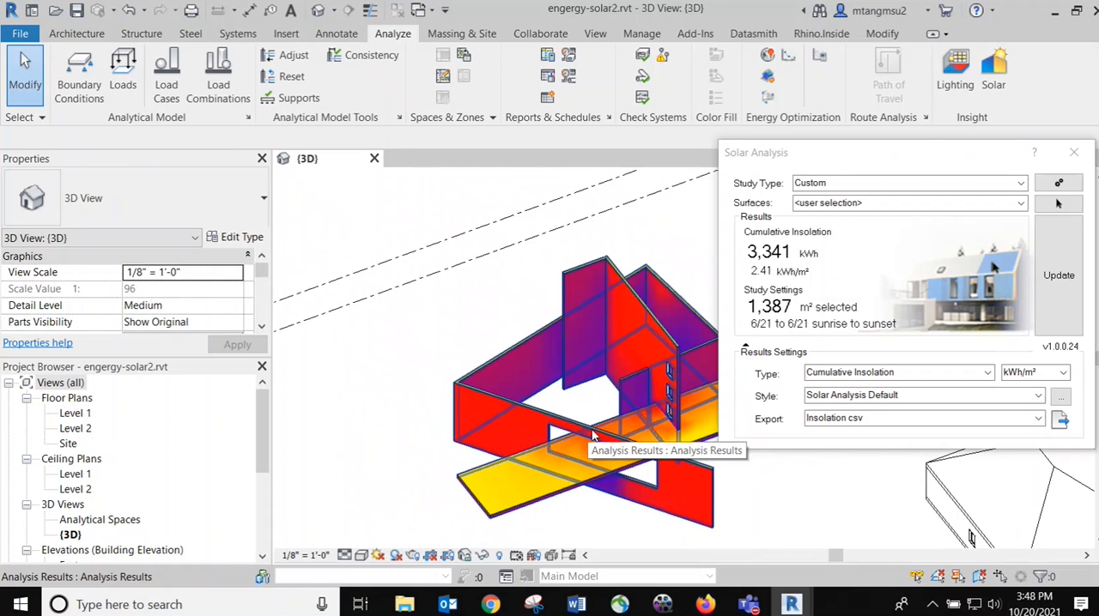
shift+middle_drag(559, 328, 532, 378)
scroll(493, 410, up, 3)
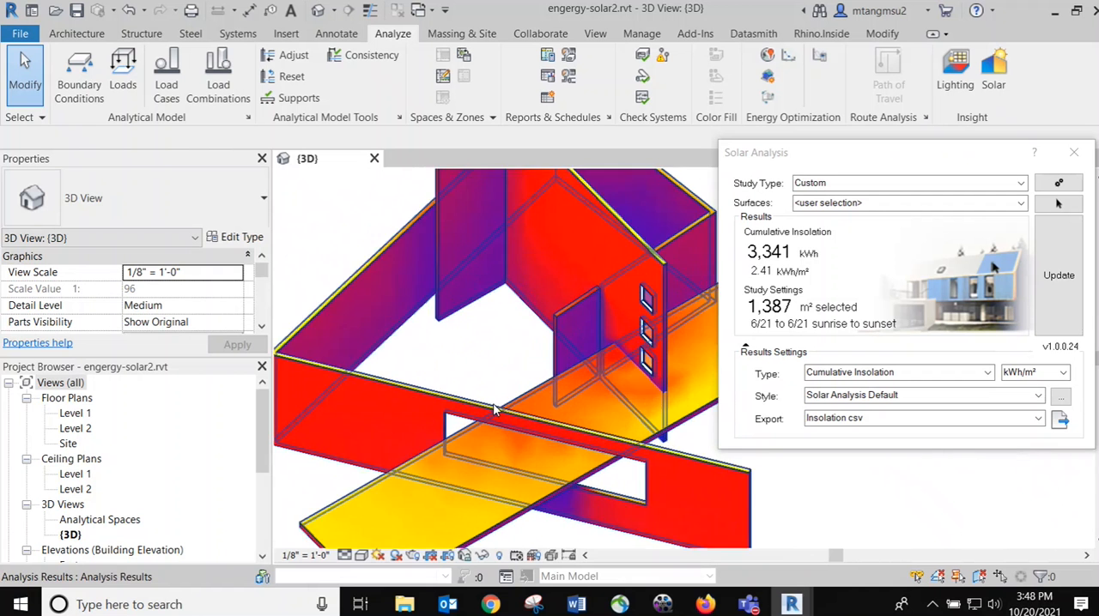
scroll(493, 411, down, 4)
shift+middle_drag(608, 356, 584, 381)
scroll(588, 380, up, 1)
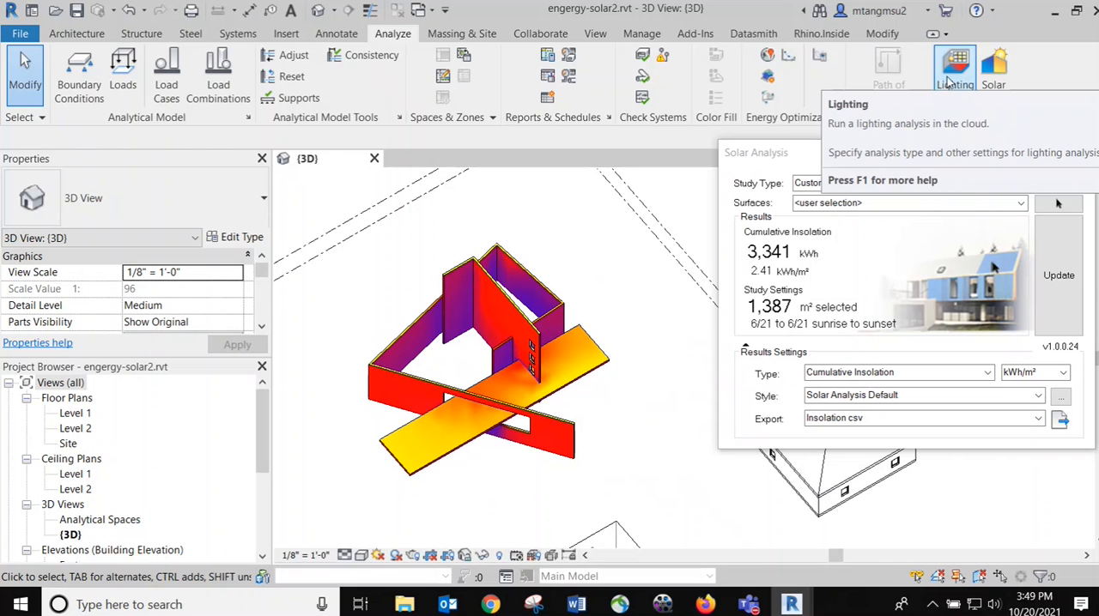
scroll(598, 287, down, 2)
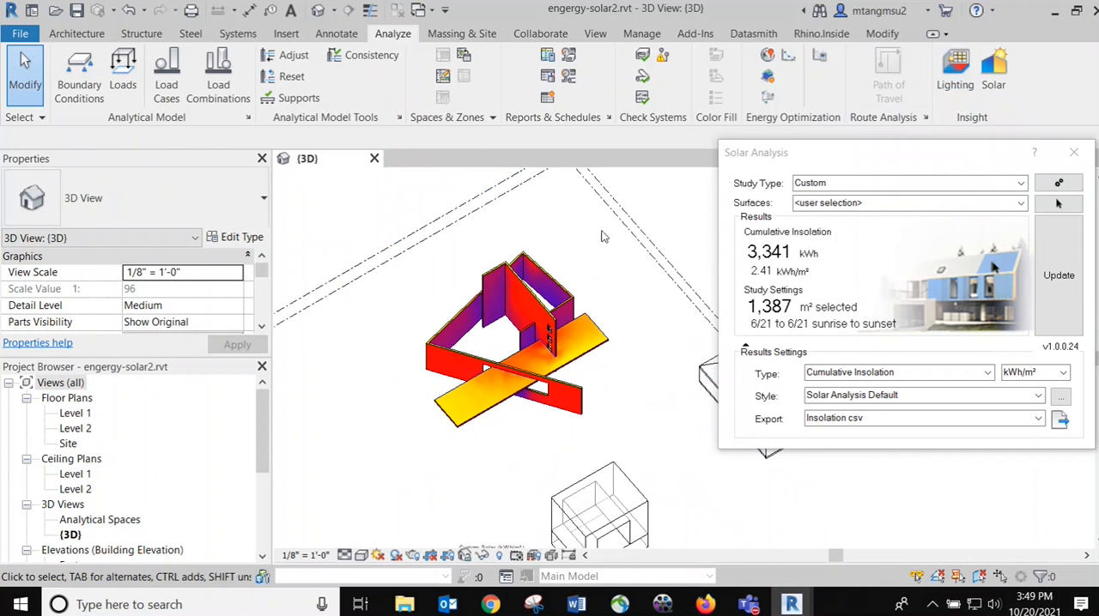
click(1073, 153)
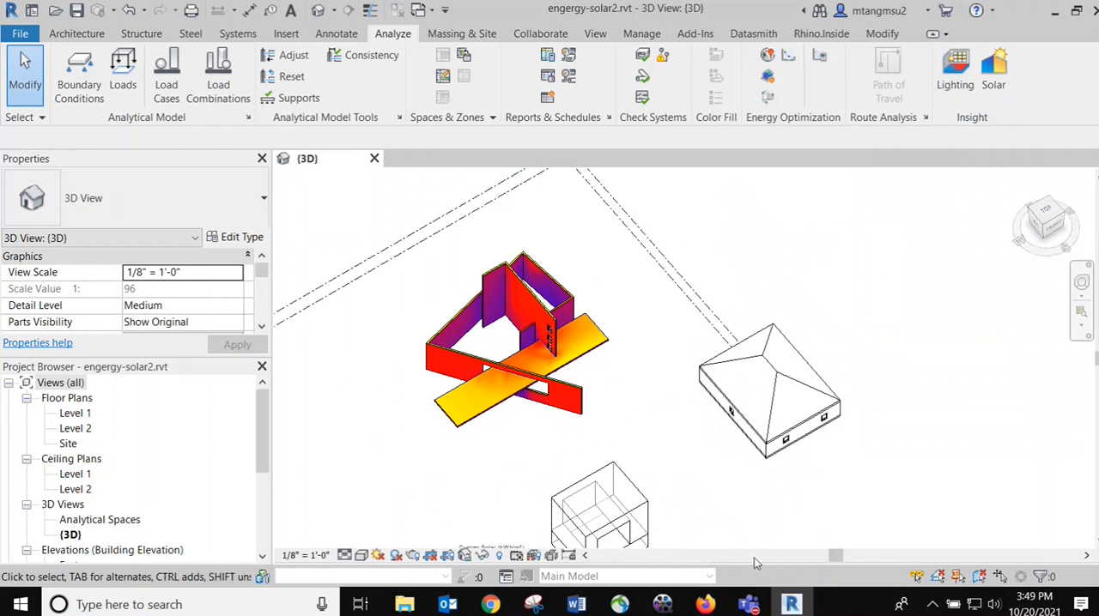
Switch to the PowerPoint presentation in Firefox to view the performance driven design slide, and return to Revit
click(706, 605)
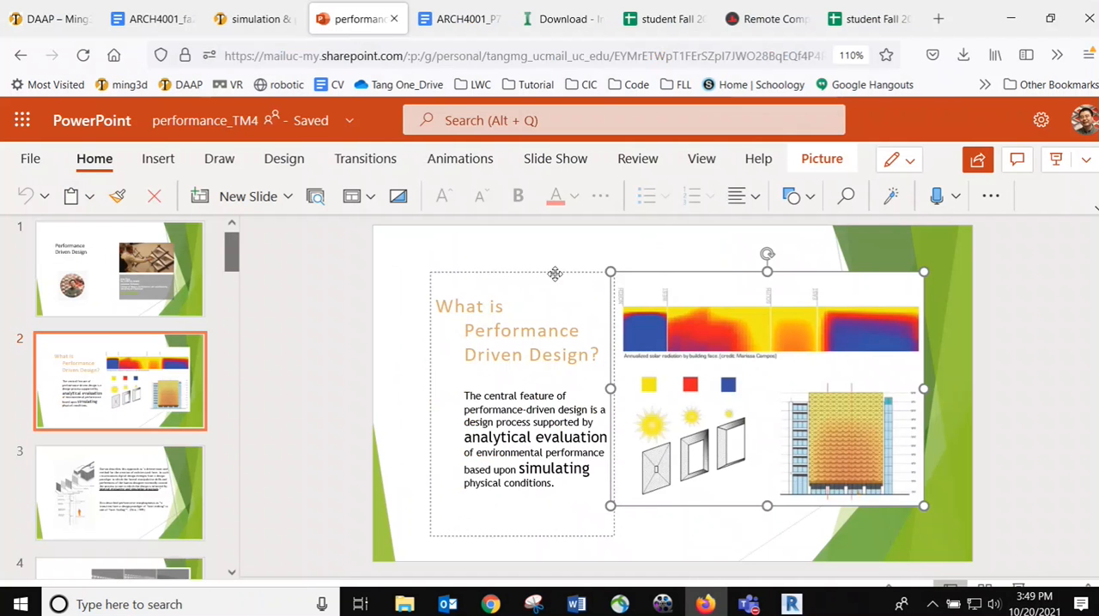
click(974, 283)
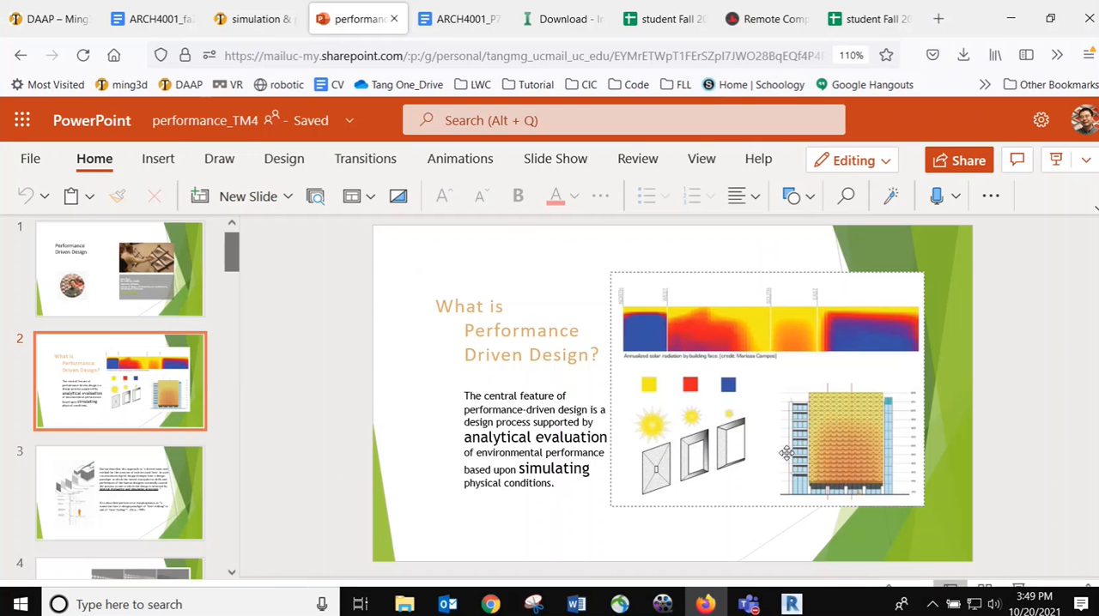
key(alt+Tab)
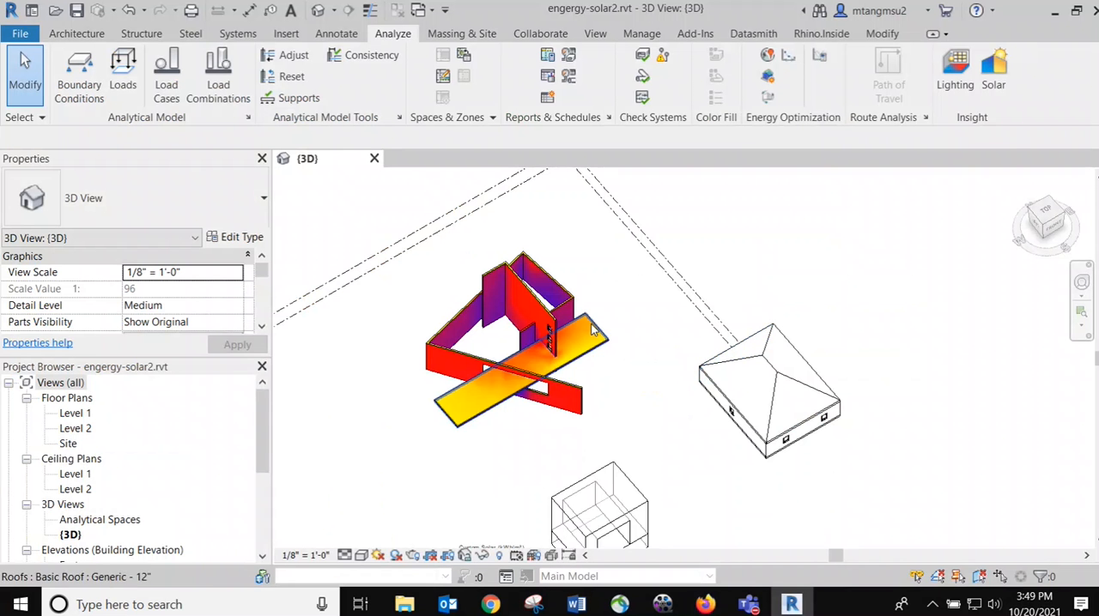
Review the insolation colours across the wall-and-slab building and compare them with the Custom Solar legend
scroll(464, 369, up, 2)
scroll(554, 375, up, 1)
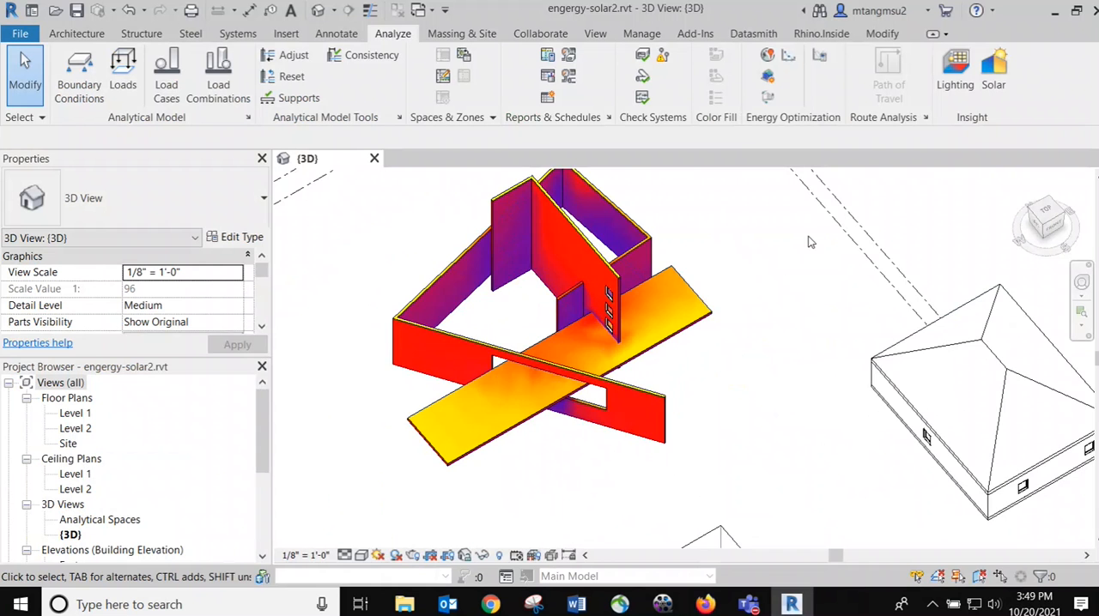
scroll(808, 242, down, 3)
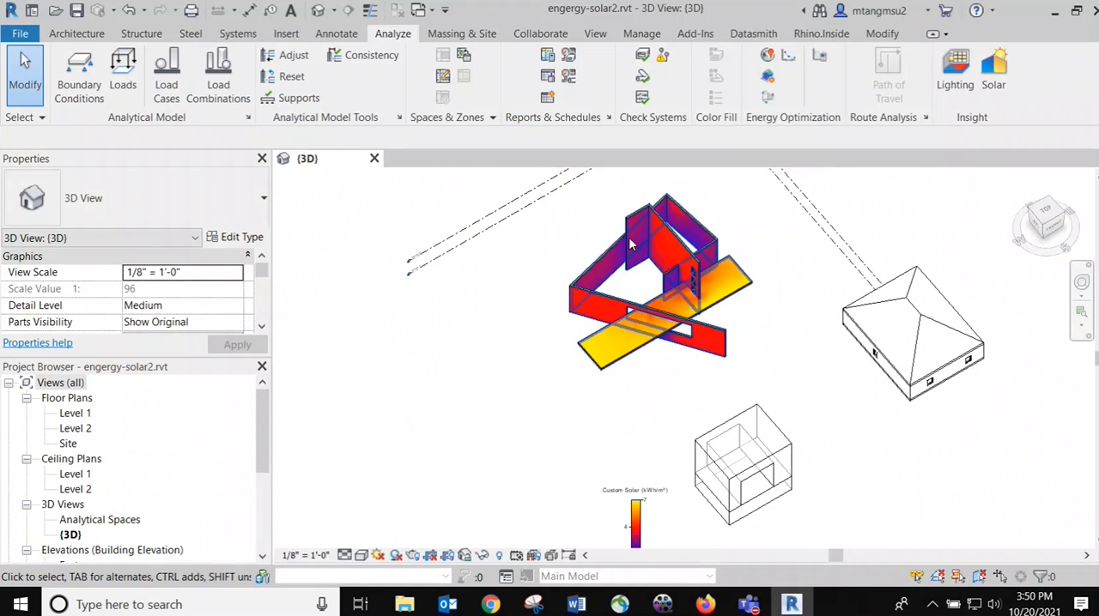
scroll(839, 289, up, 2)
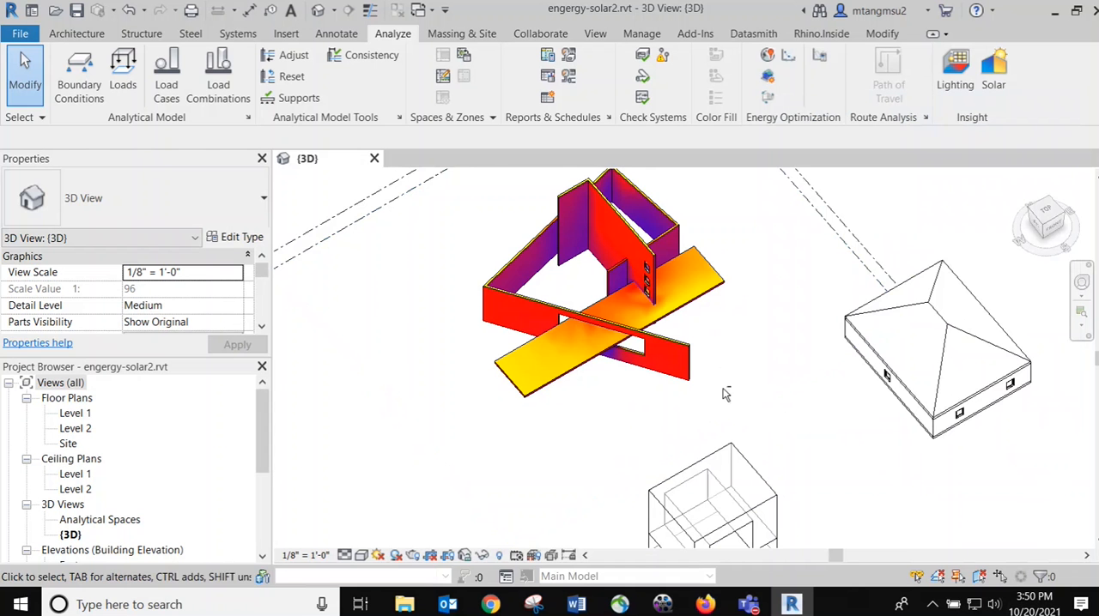
shift+middle_drag(722, 380, 686, 361)
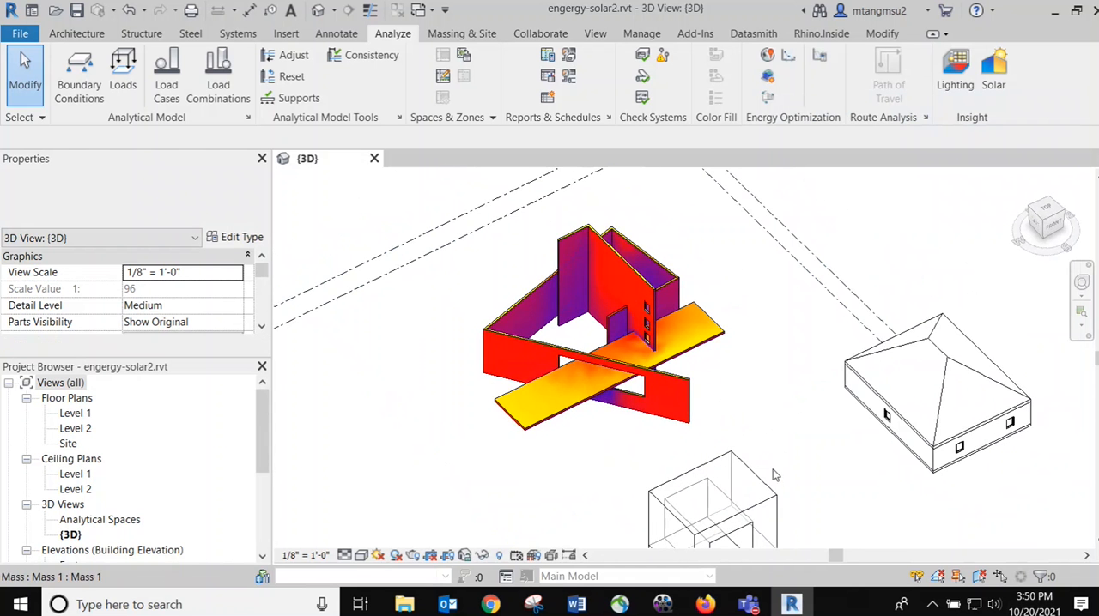
scroll(776, 445, down, 2)
shift+middle_drag(797, 387, 631, 273)
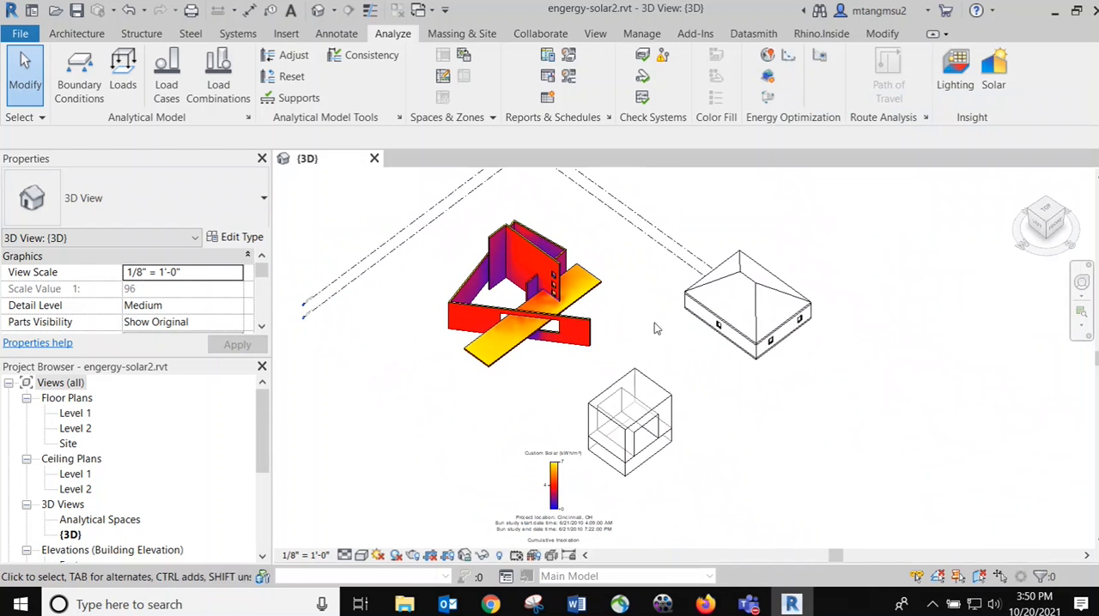
Create the energy analytical model and inspect it on the box mass with the rectangular opening
scroll(618, 344, up, 2)
scroll(557, 319, up, 1)
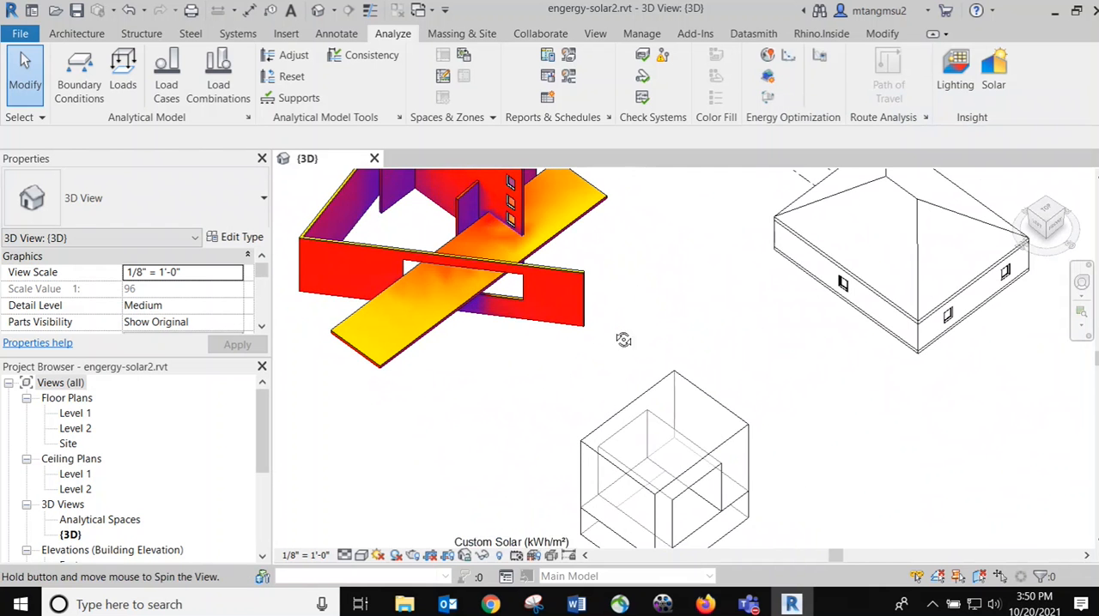
shift+middle_drag(623, 340, 732, 249)
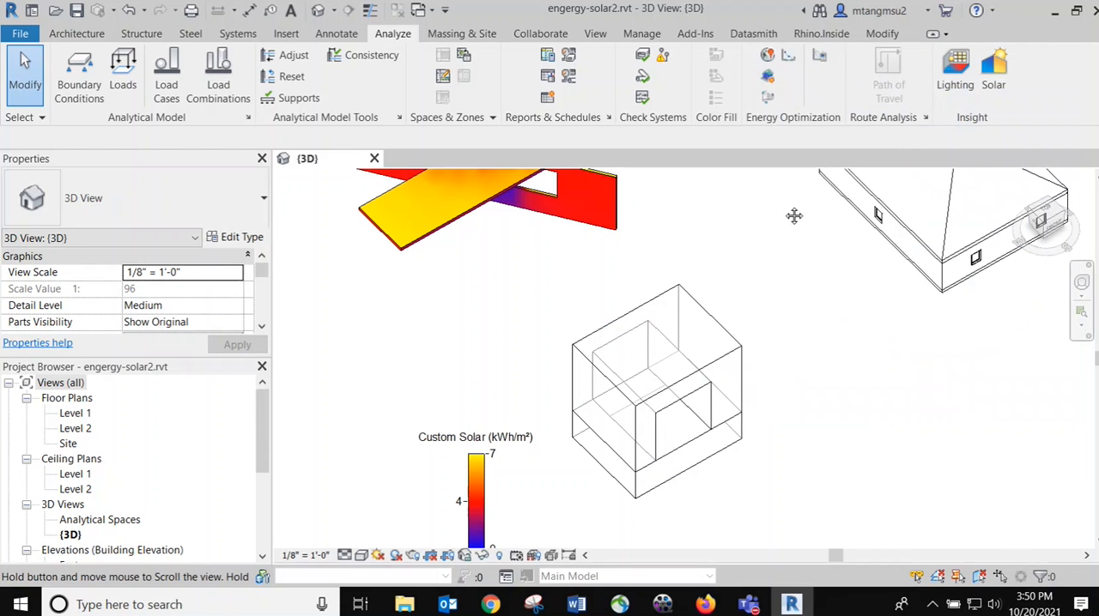
middle_drag(792, 213, 829, 236)
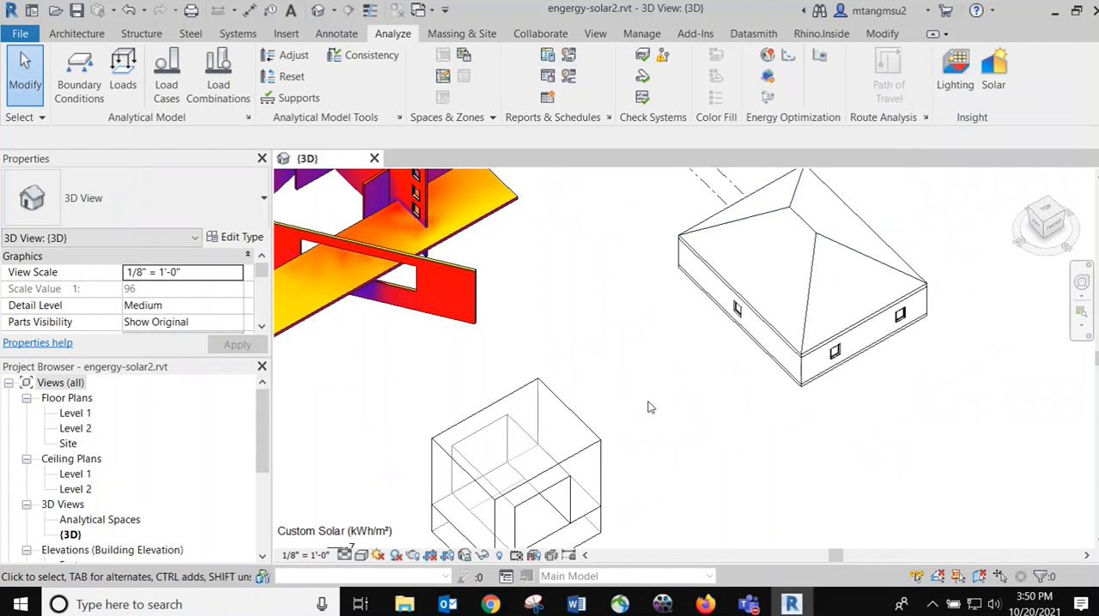
middle_drag(576, 340, 720, 237)
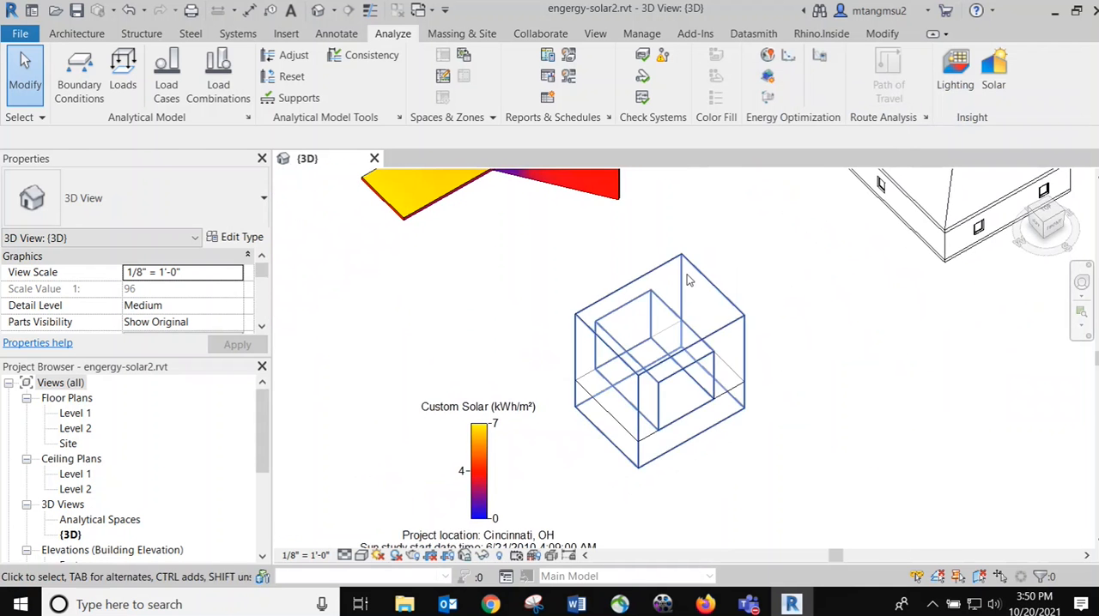
click(769, 79)
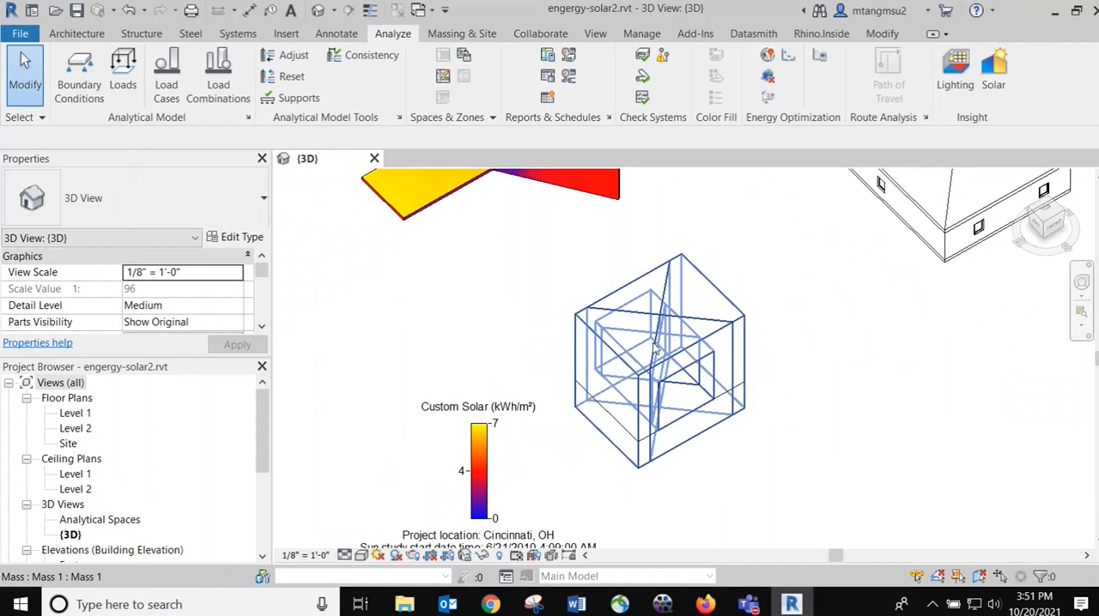
scroll(700, 331, up, 5)
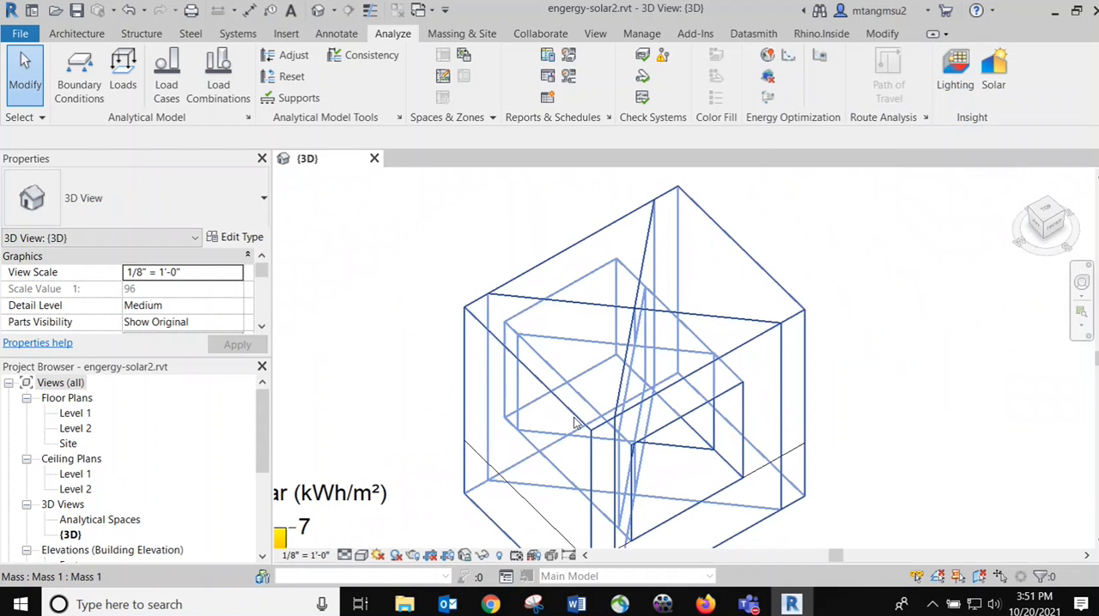
scroll(829, 343, down, 2)
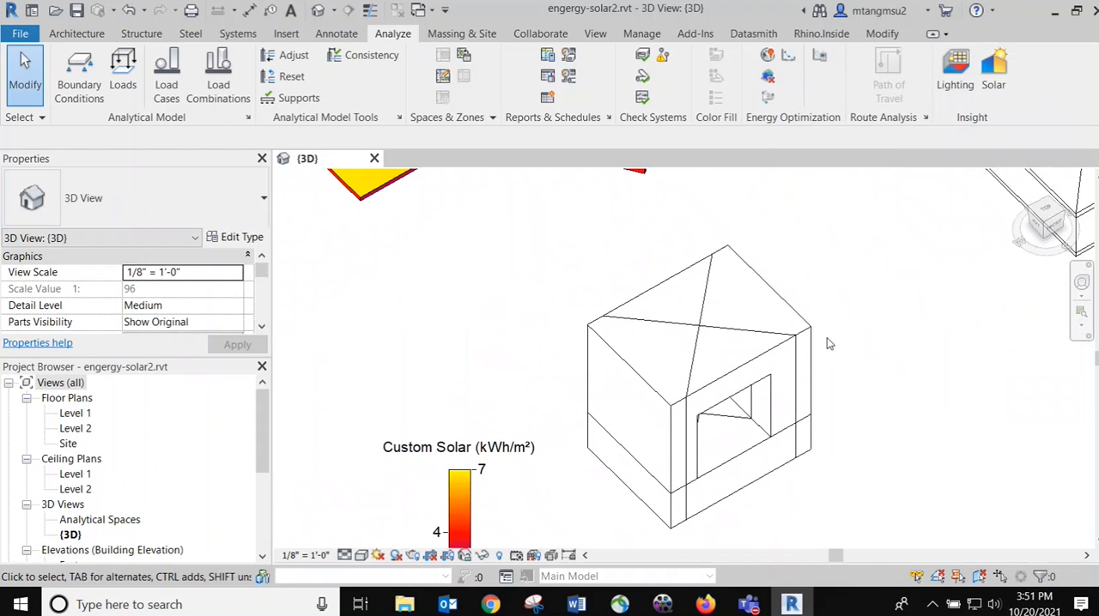
Delete the energy analytical model and check the box mass by selecting it together with its floors
click(769, 78)
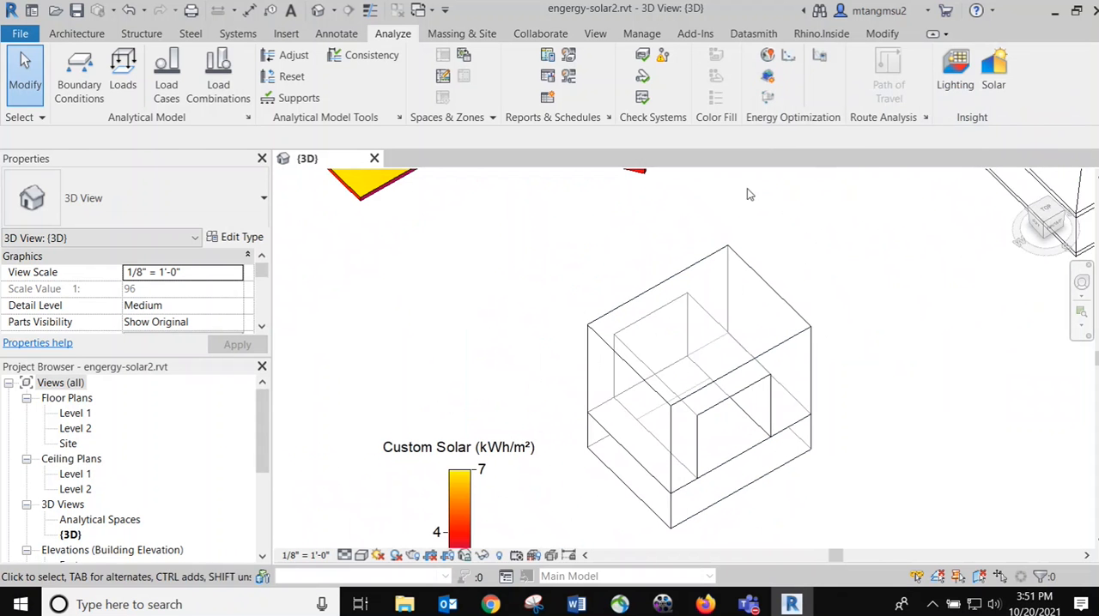
middle_drag(747, 188, 603, 188)
drag(439, 197, 721, 538)
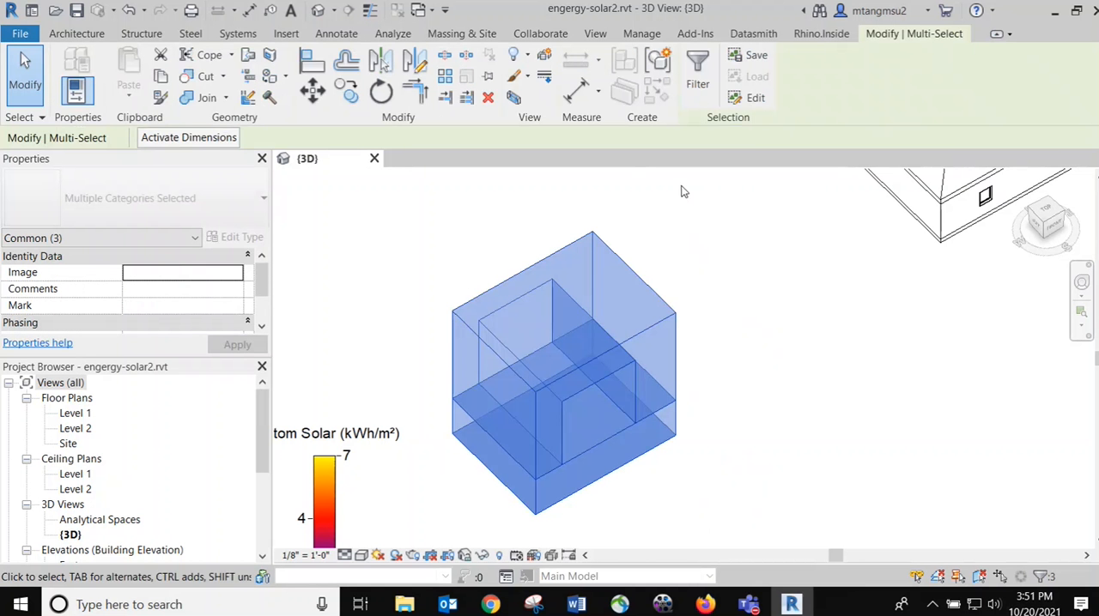
click(644, 245)
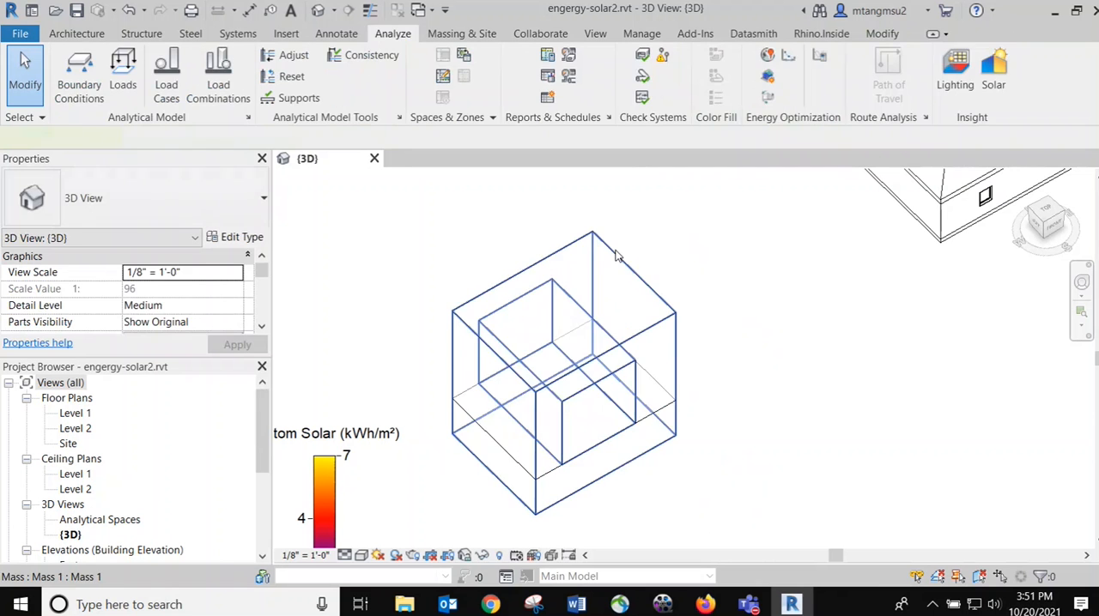
Check which levels have mass floors in the box mass, leaving the settings as they are
click(614, 255)
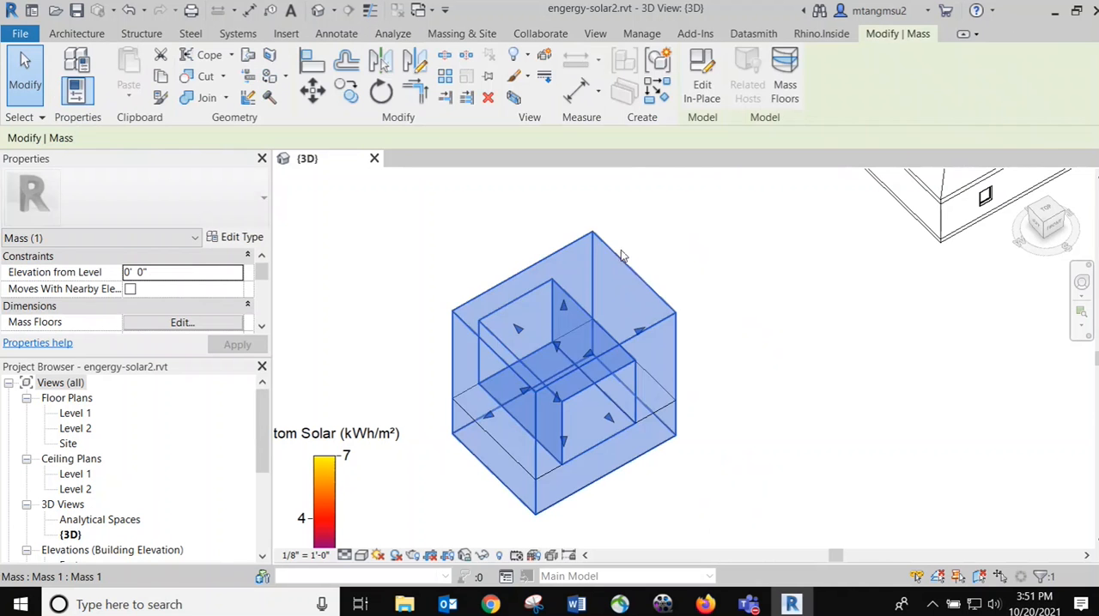
click(786, 93)
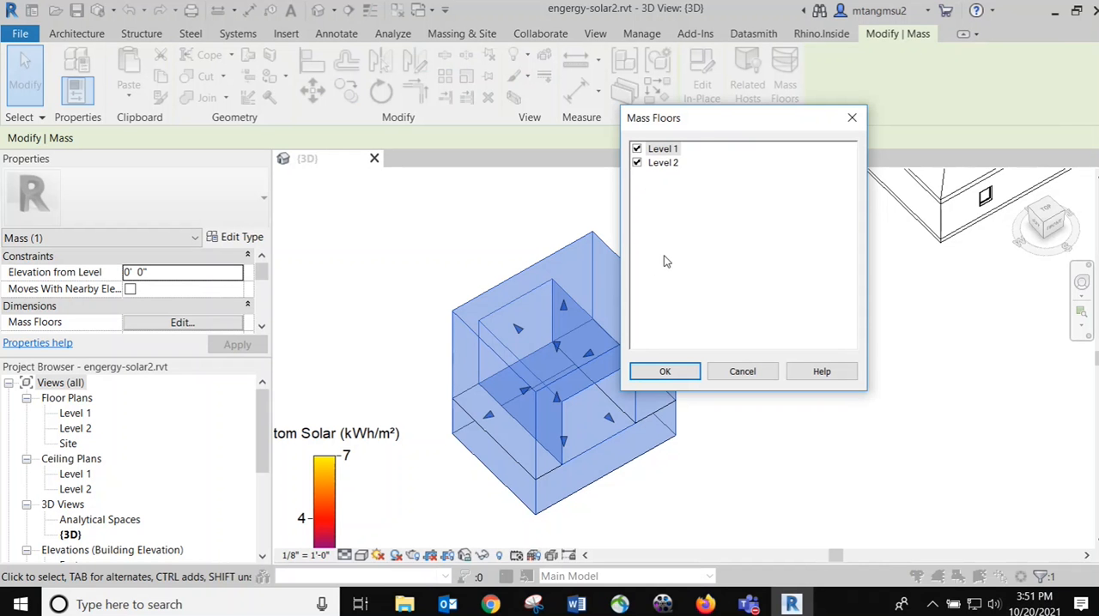
click(762, 375)
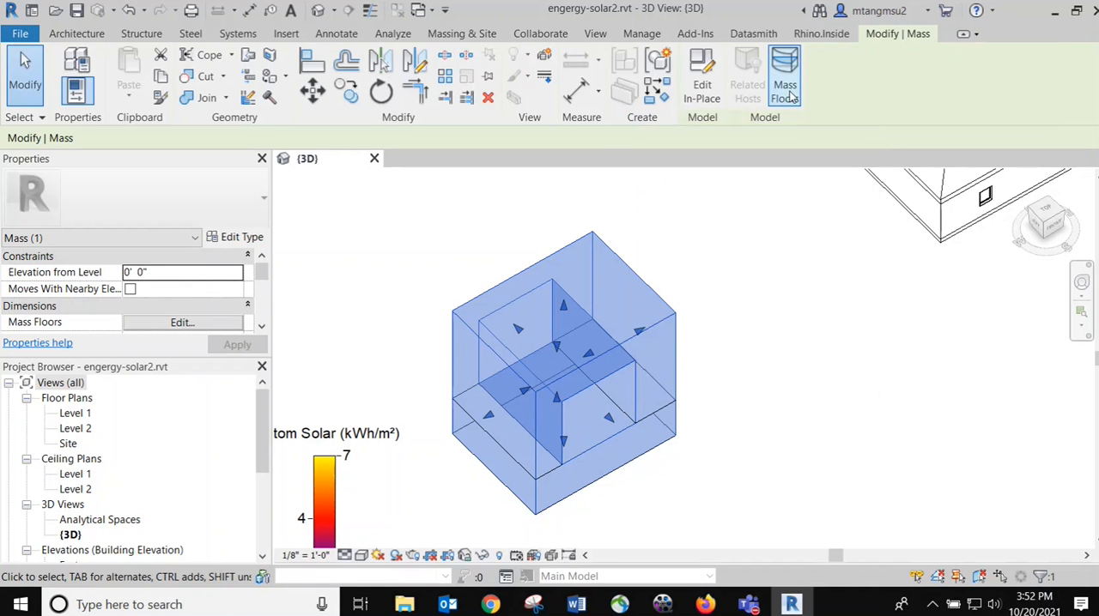
Select the box mass with its floors and create the energy analytical model
click(750, 238)
drag(421, 187, 743, 553)
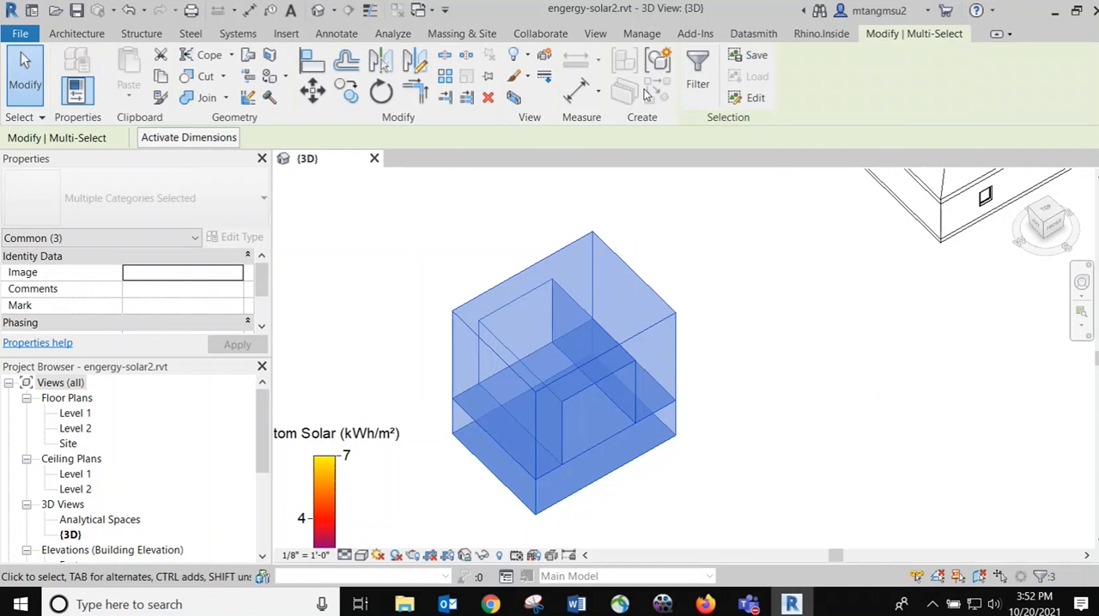
click(394, 36)
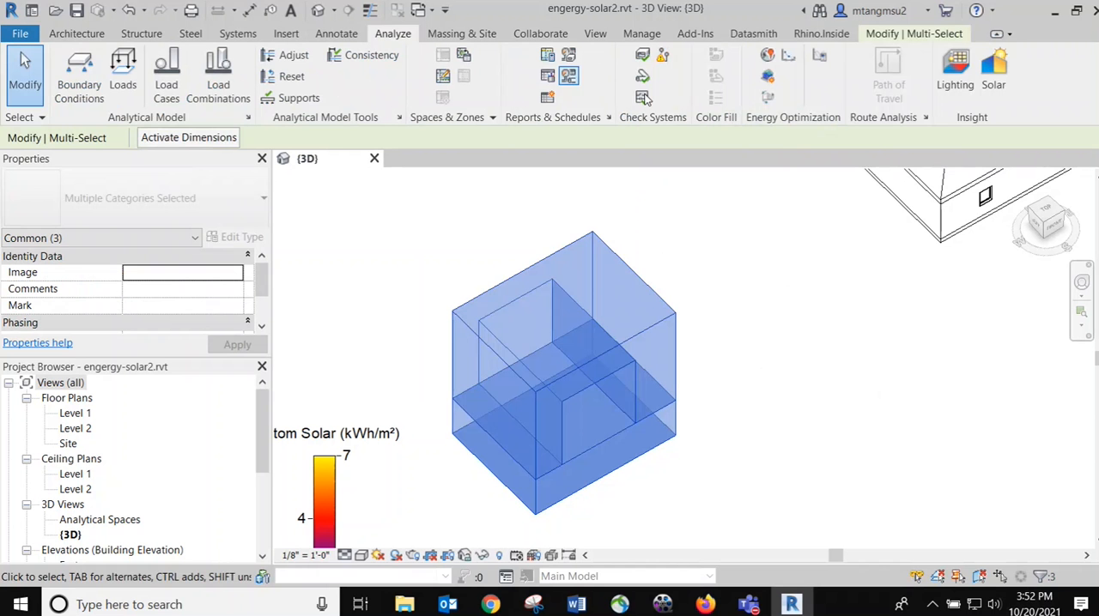
click(767, 78)
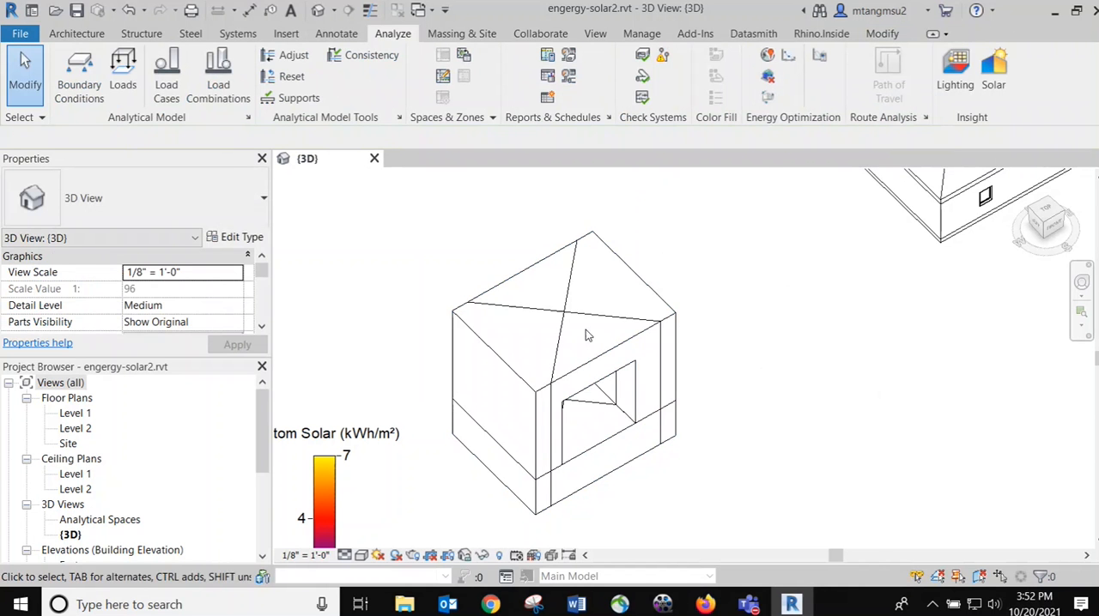
View the box's energy model in the Shaded visual style, and switch the view back to Hidden Line
click(361, 555)
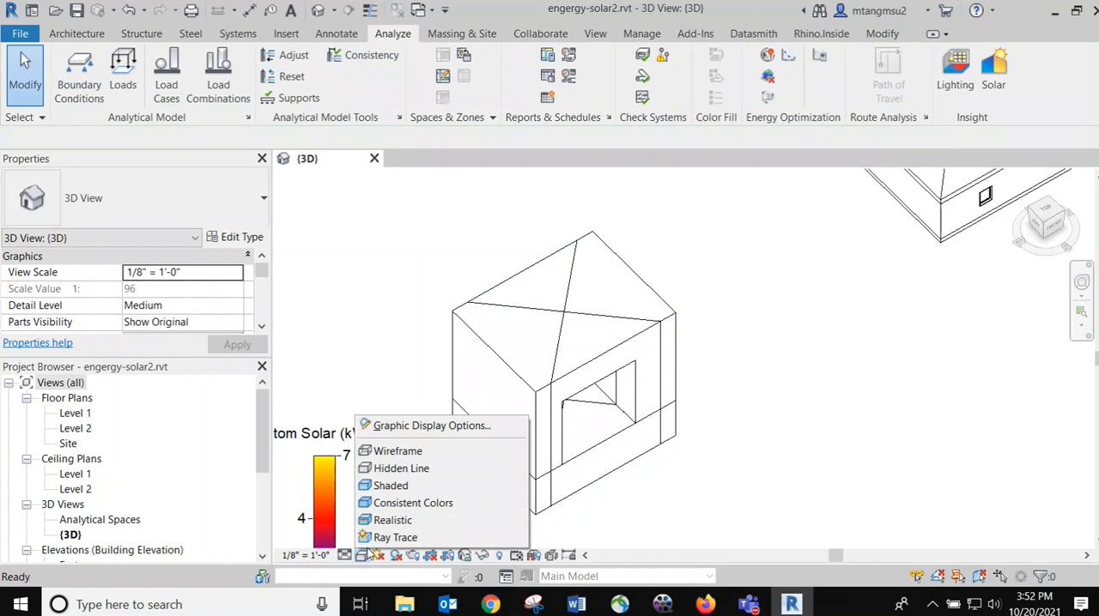
click(390, 486)
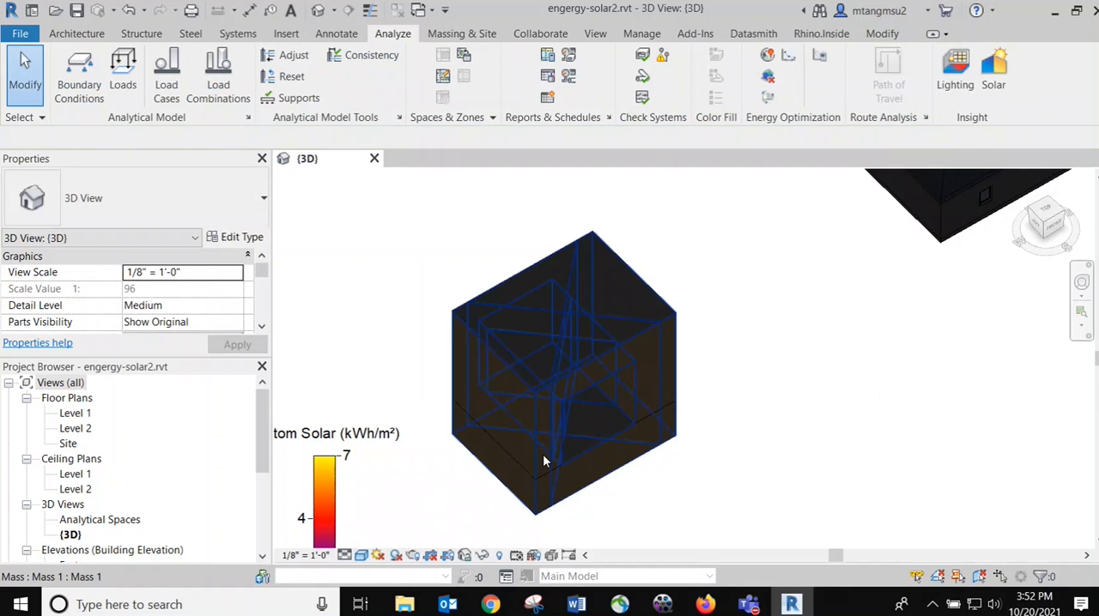
scroll(585, 275, up, 1)
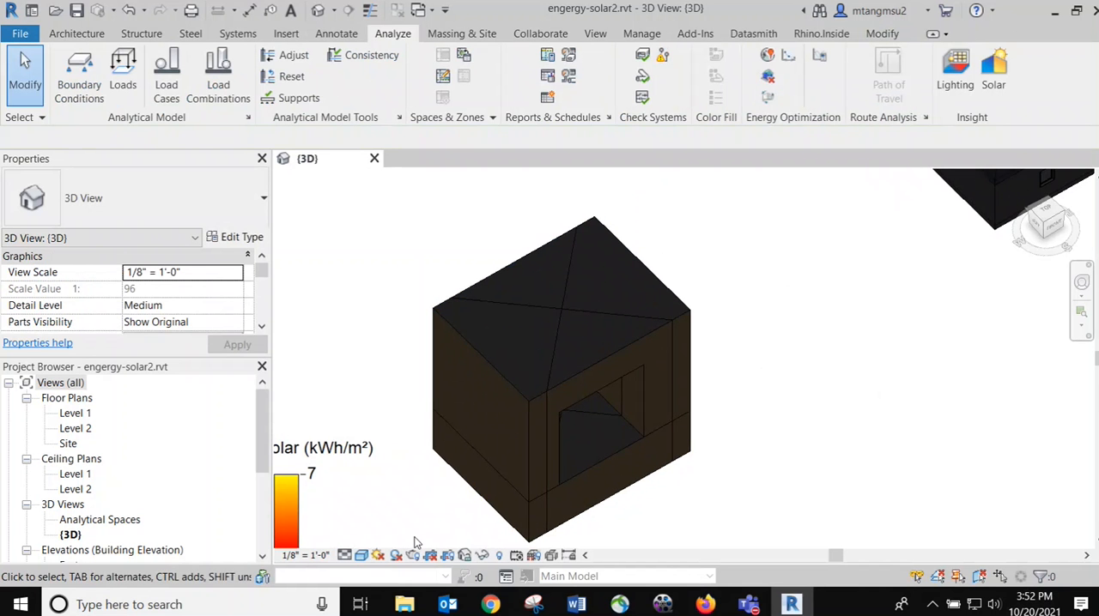
click(361, 560)
click(402, 466)
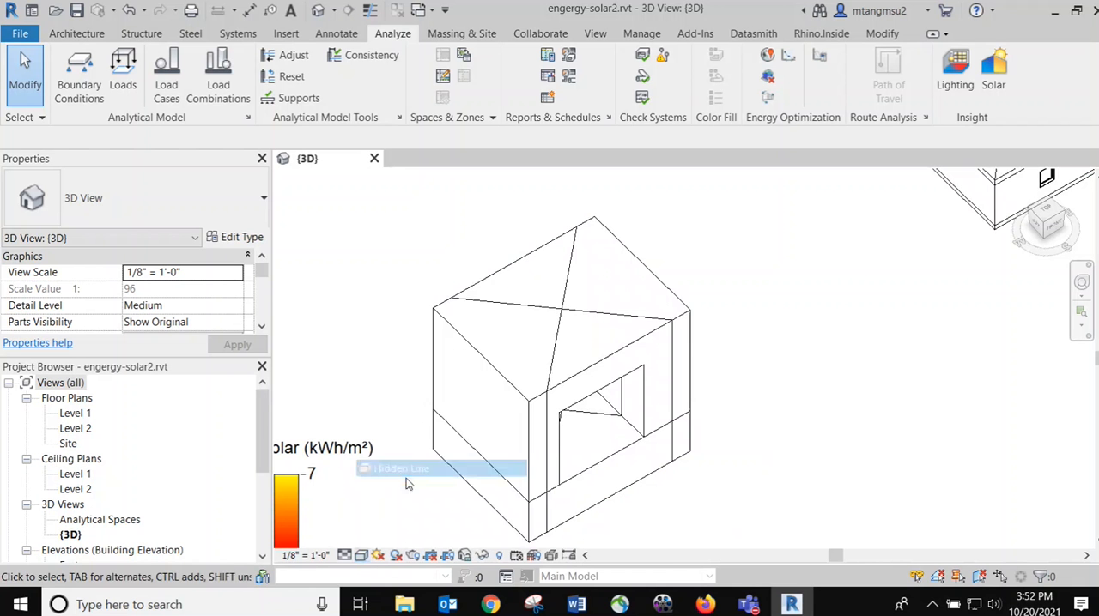
middle_drag(764, 387, 763, 353)
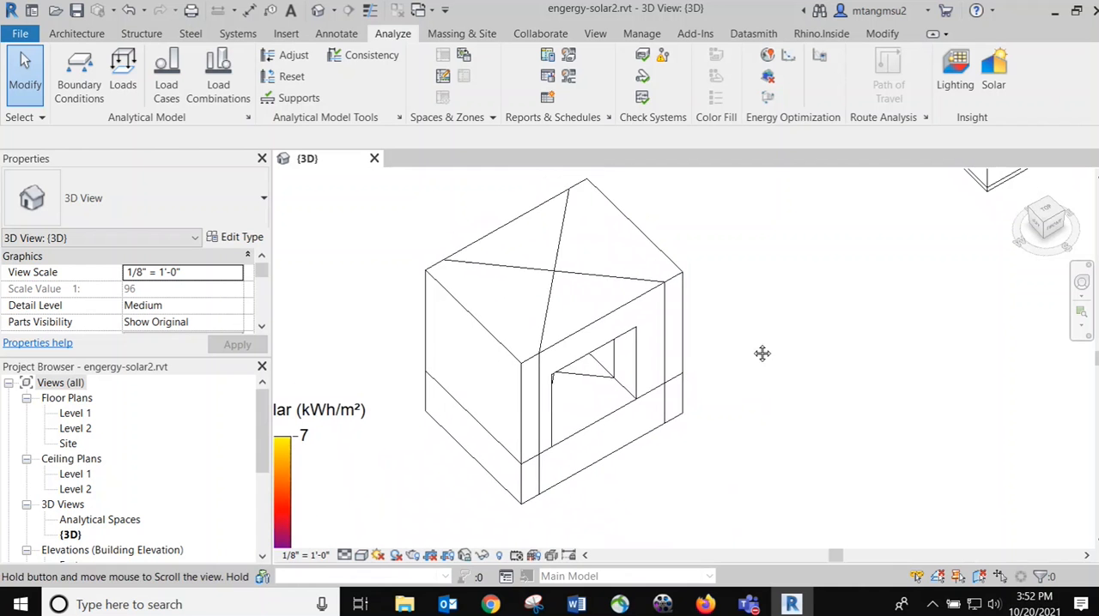
click(768, 97)
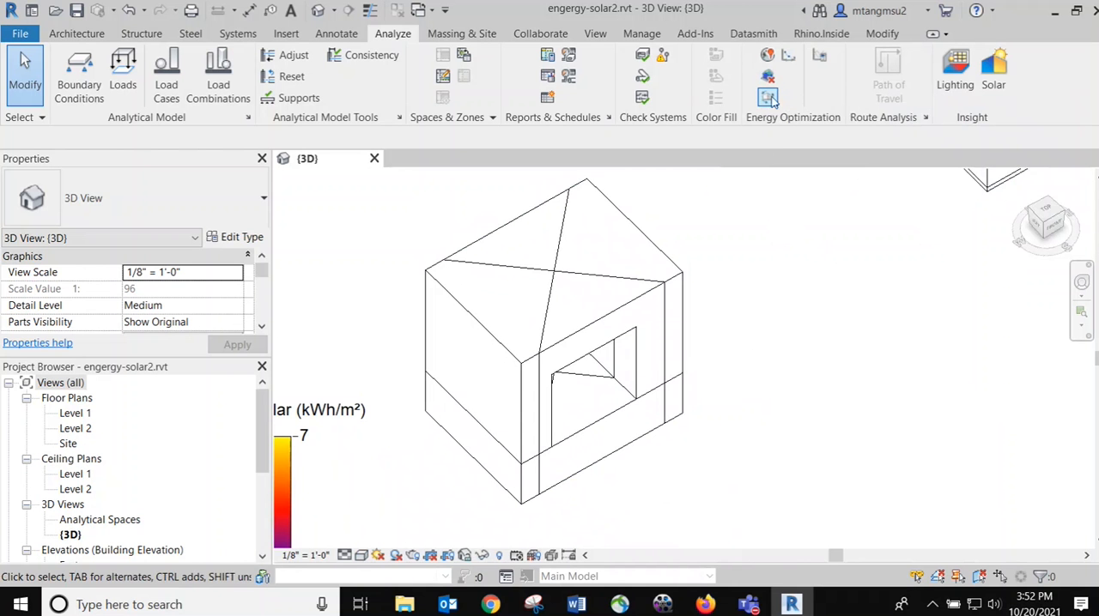
Set the building type to Hospital or Healthcare in the advanced energy settings
click(820, 60)
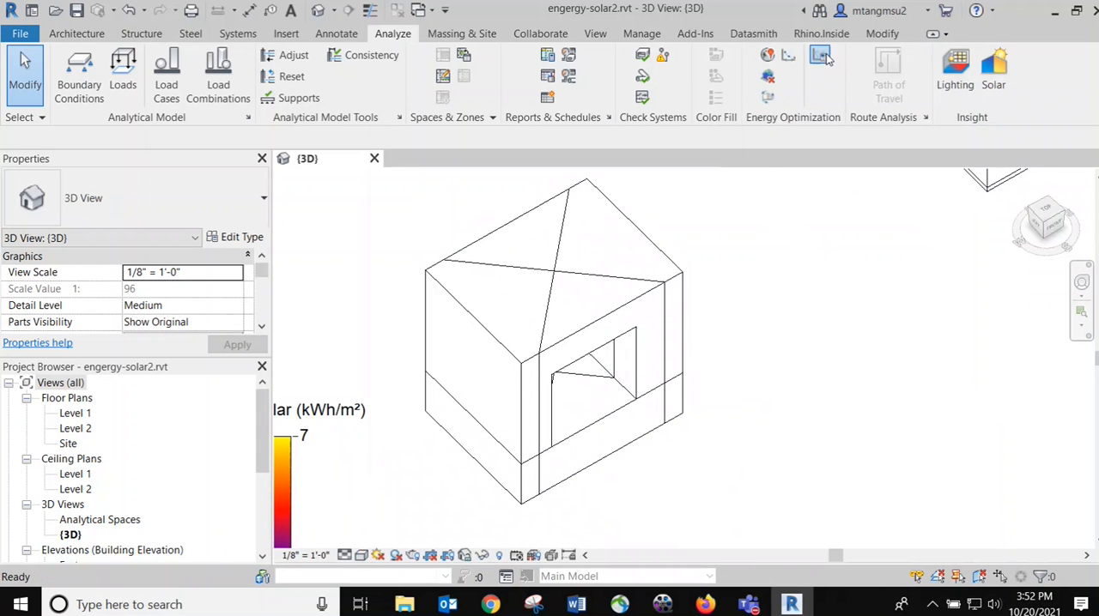
drag(588, 116, 881, 139)
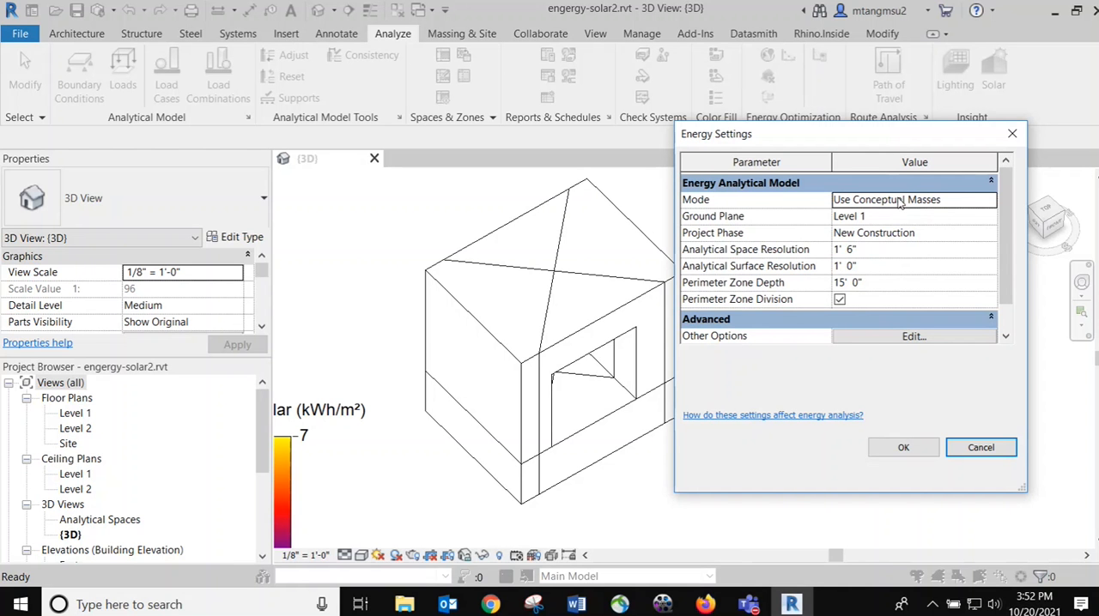
scroll(941, 269, down, 1)
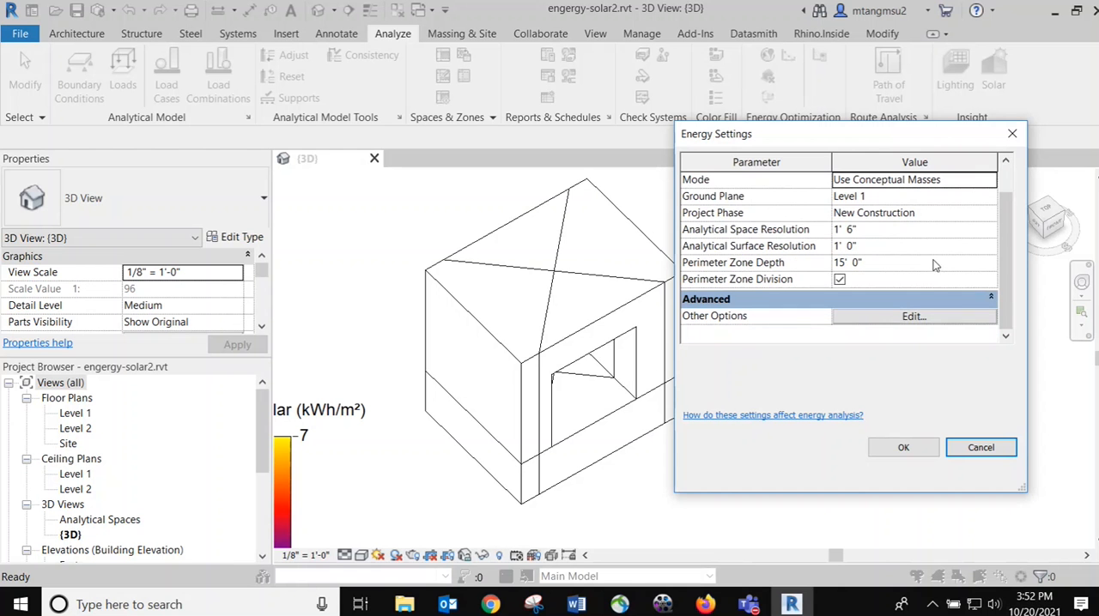
click(877, 317)
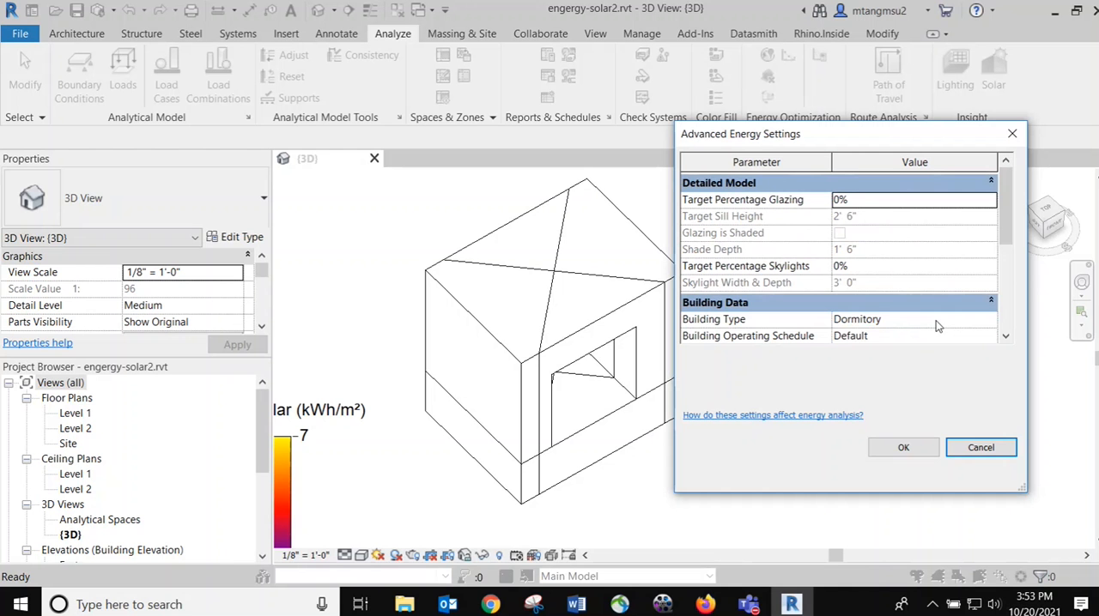
click(902, 320)
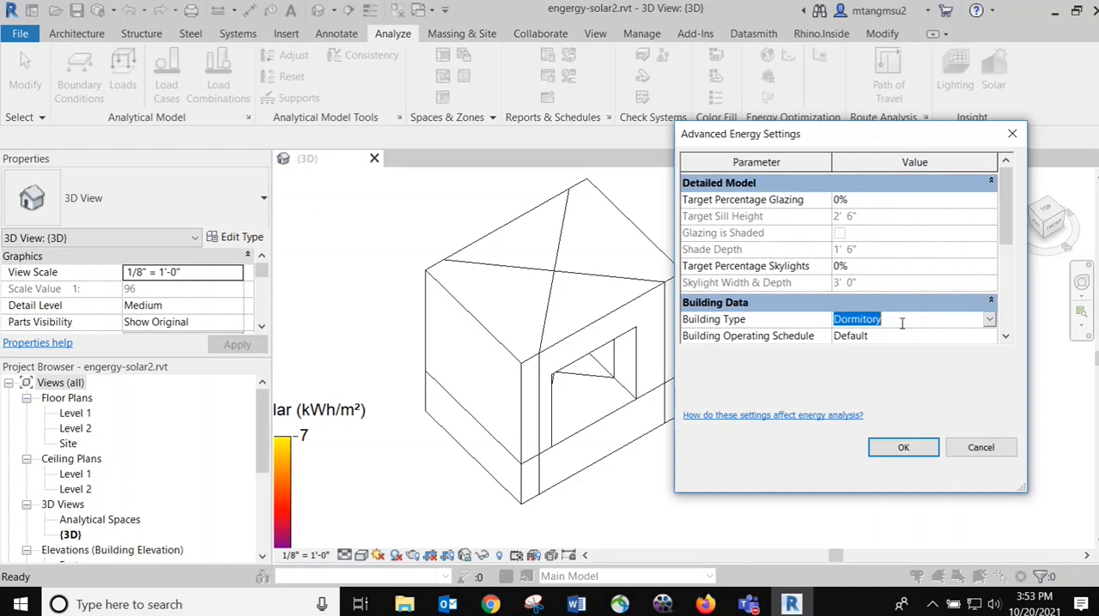
click(989, 320)
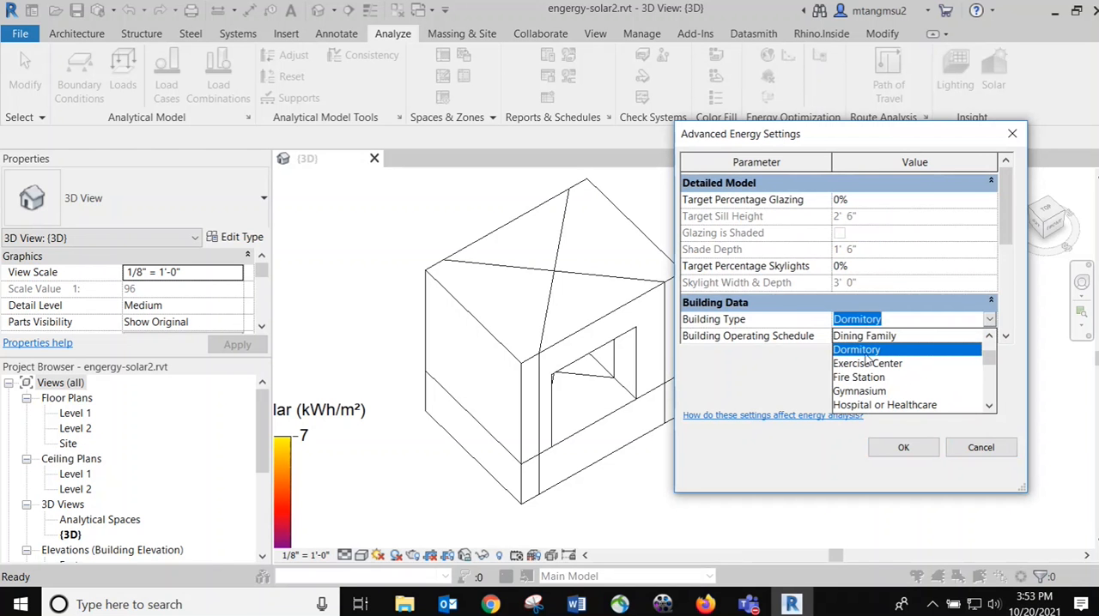
click(849, 405)
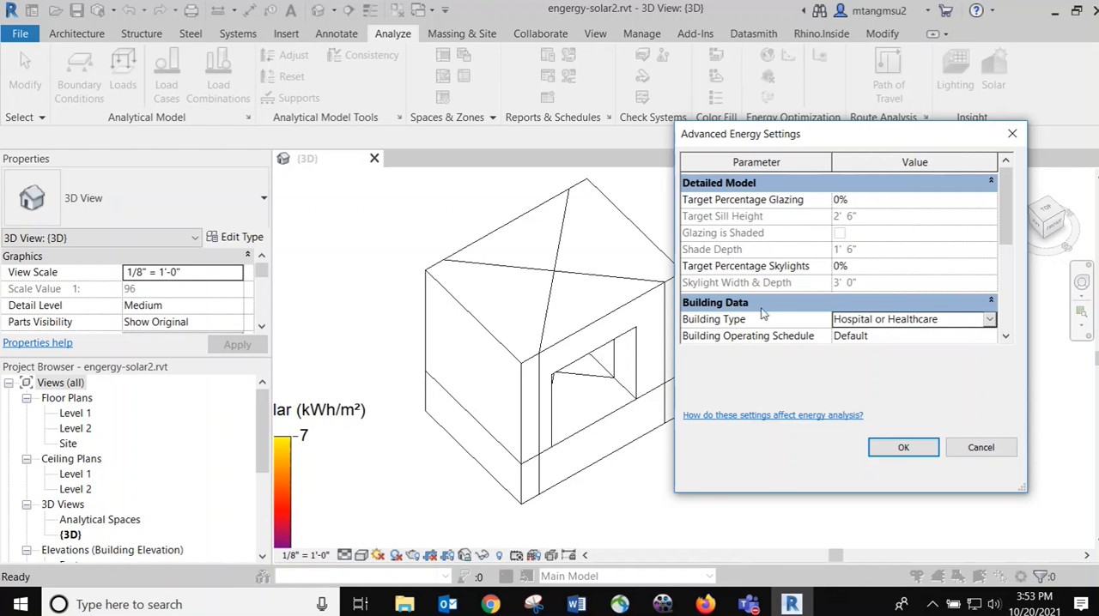
Try the 24/7 Facility and 24/5 Facility options for the building operating schedule, and return it to Default
click(960, 335)
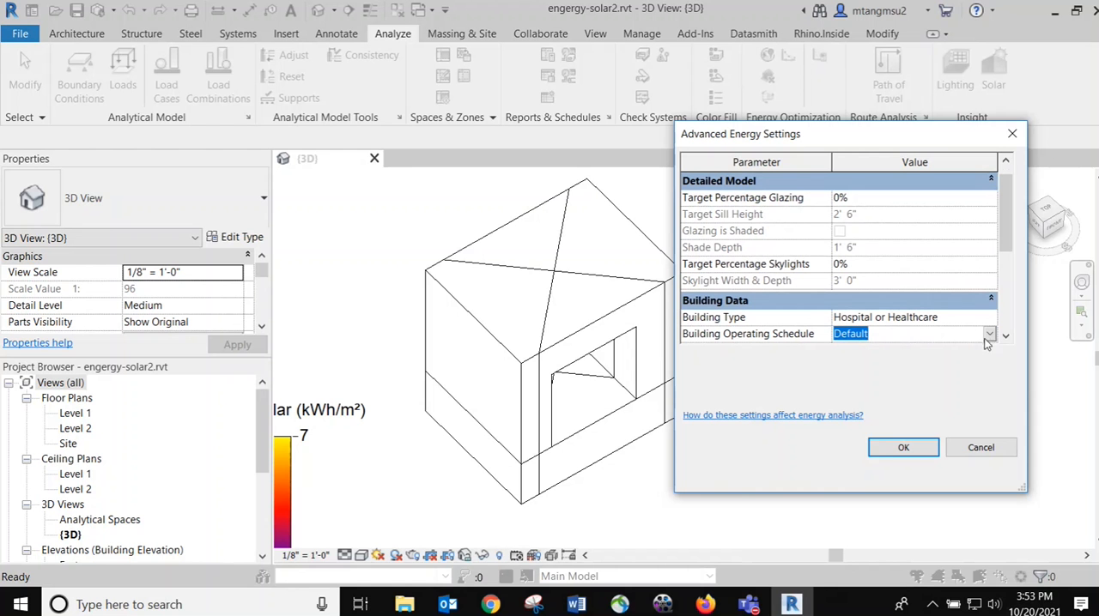
click(988, 335)
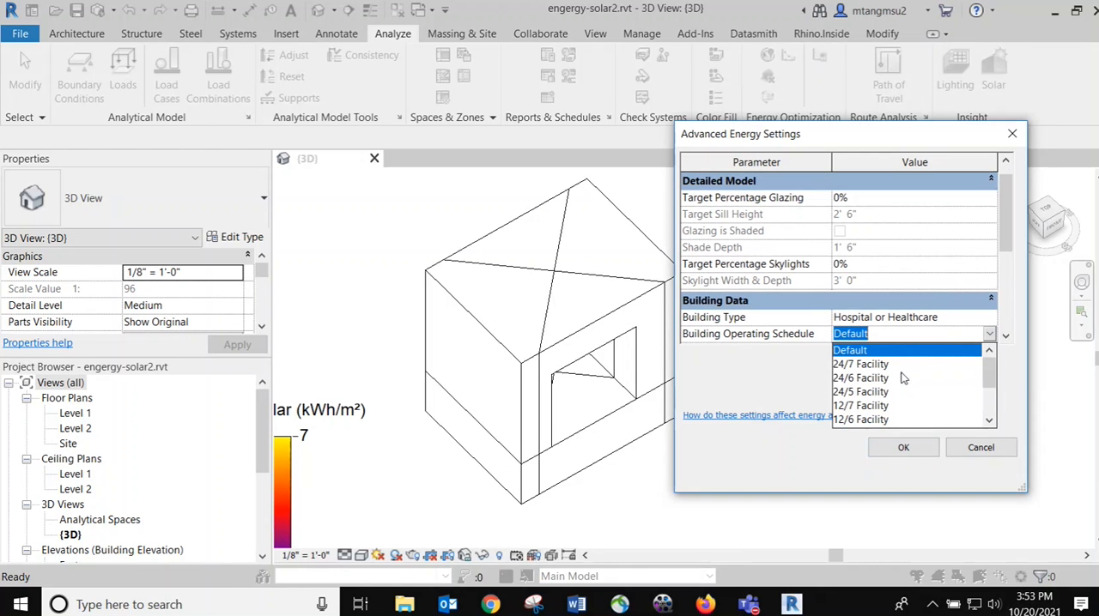
click(862, 365)
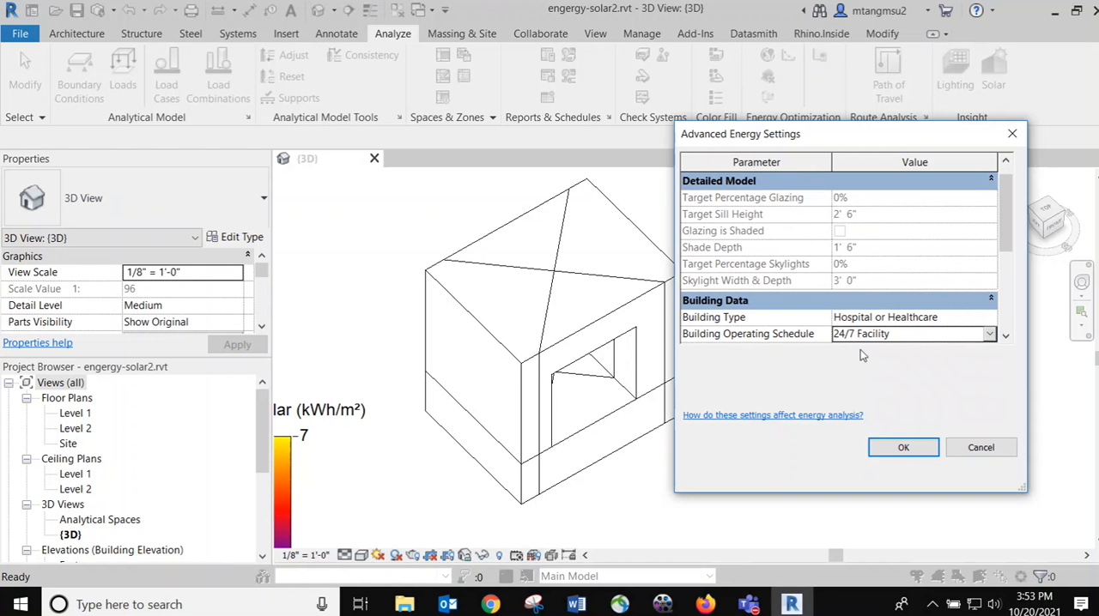
click(990, 335)
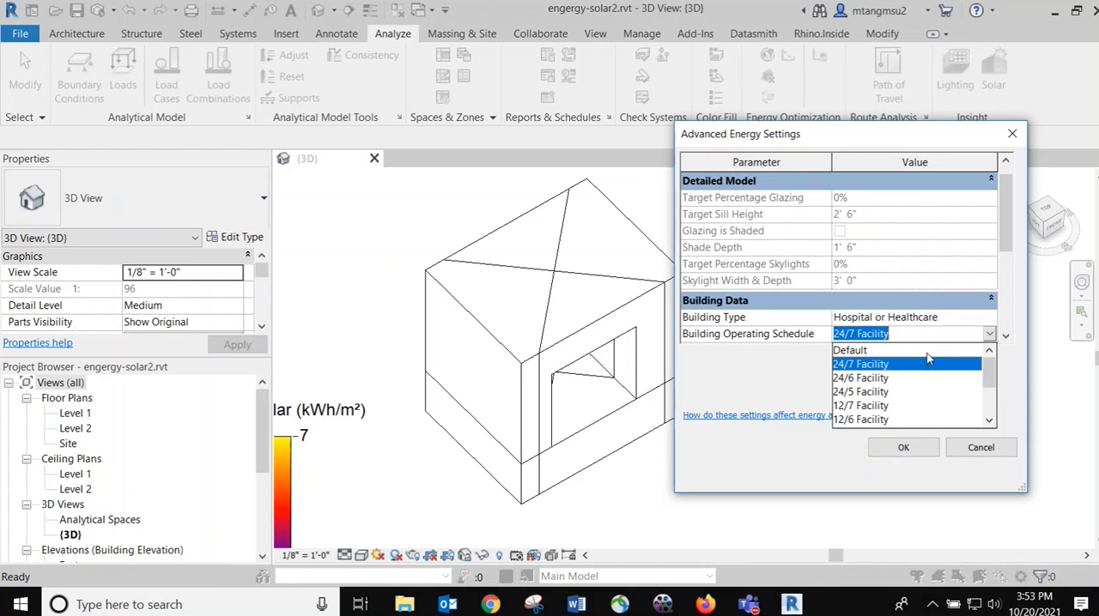
click(862, 393)
click(990, 334)
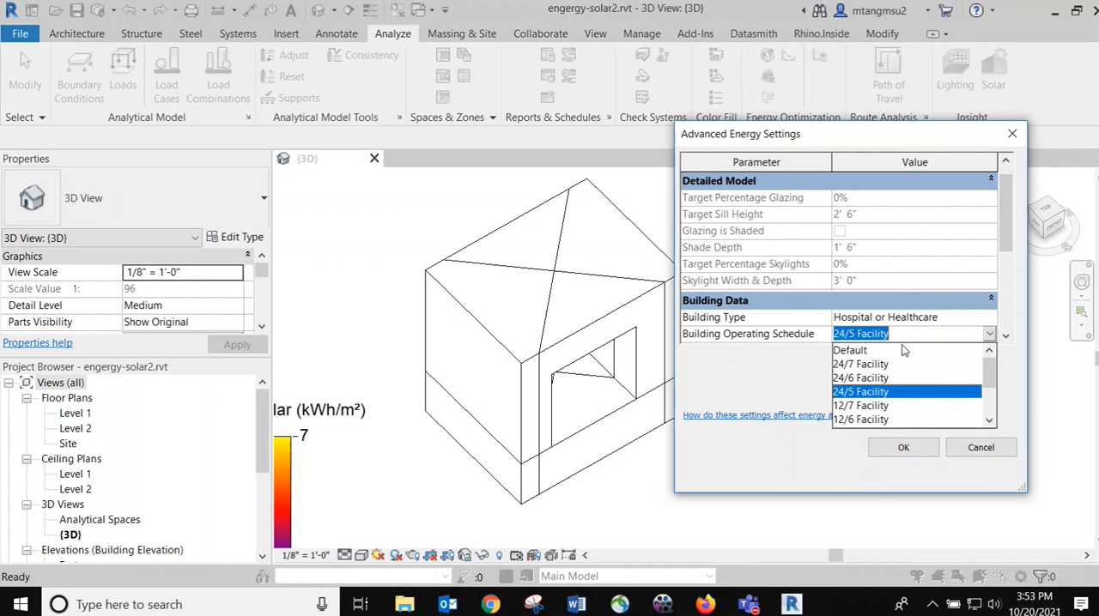
click(854, 364)
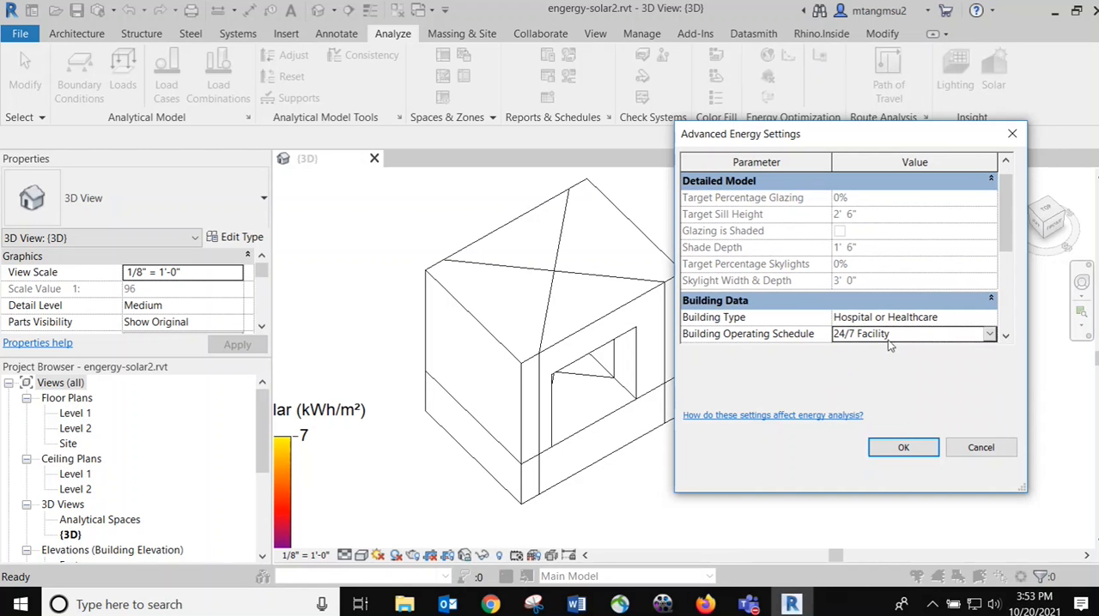
click(992, 336)
click(892, 348)
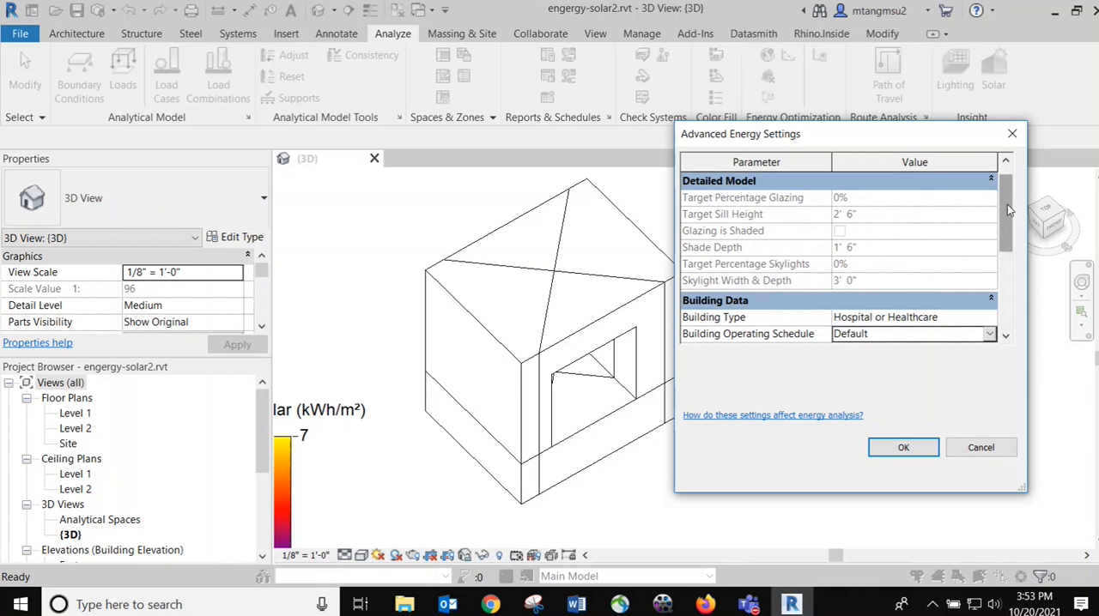
Accept the advanced energy settings, review them once more, and apply the energy settings with the Use Conceptual Masses mode
drag(1007, 204, 1006, 174)
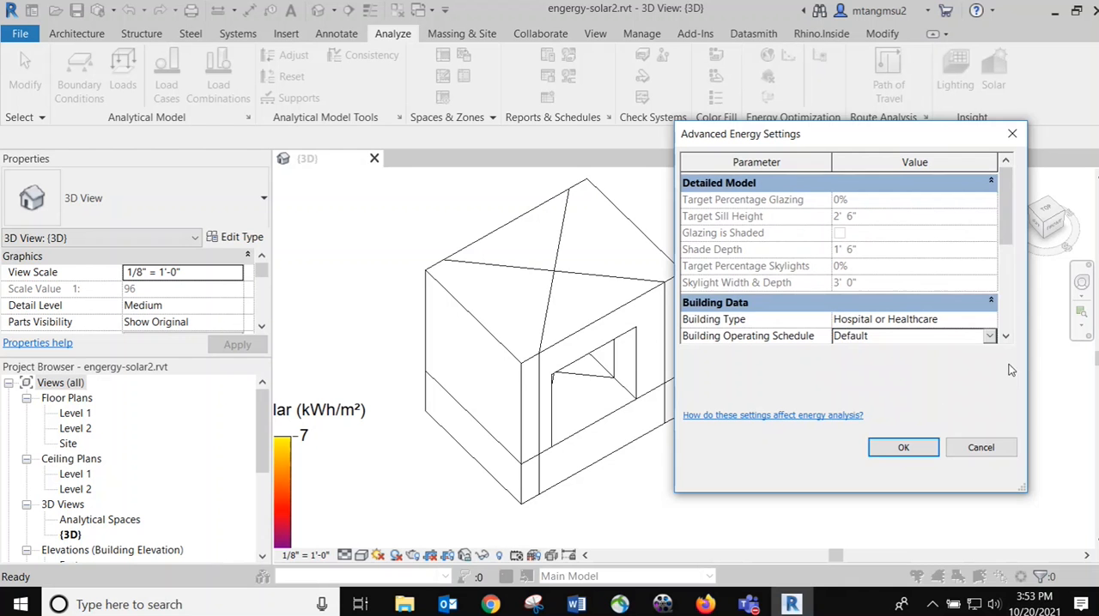
click(903, 448)
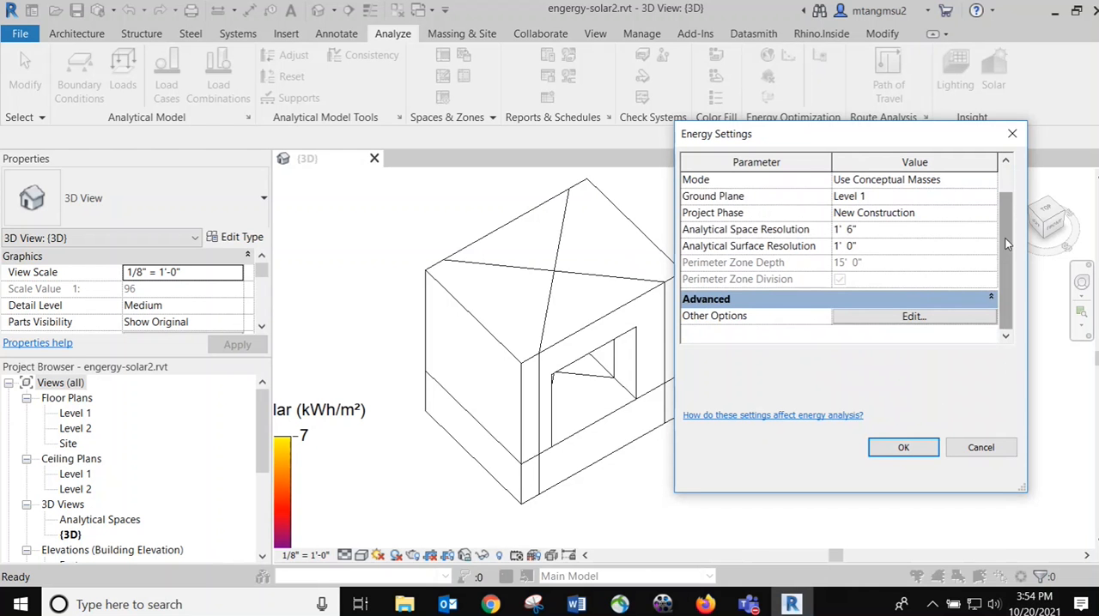
drag(1005, 241, 1011, 175)
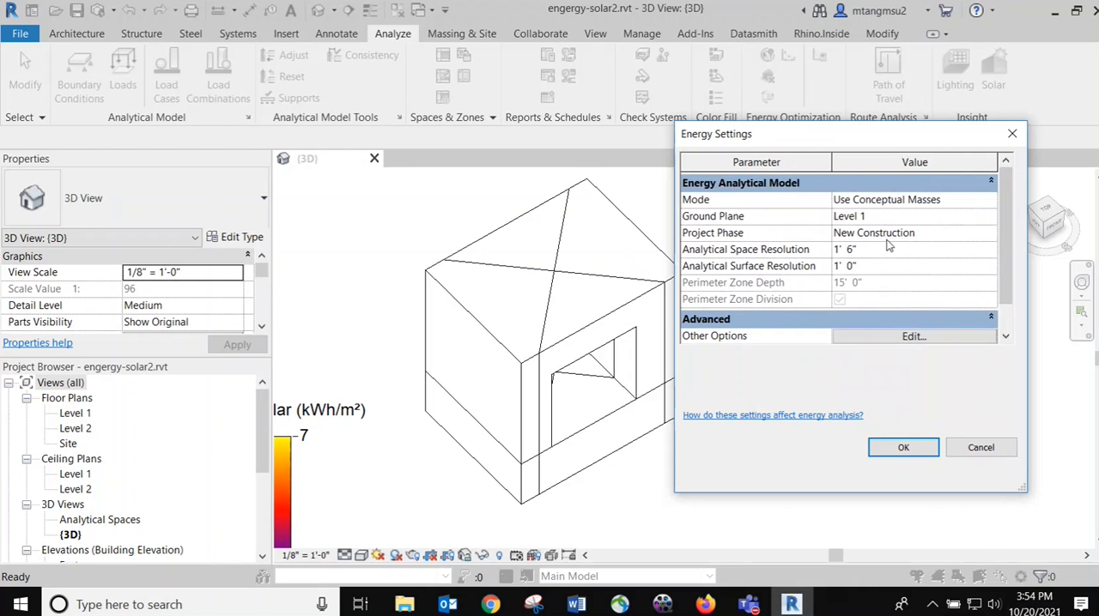
click(911, 337)
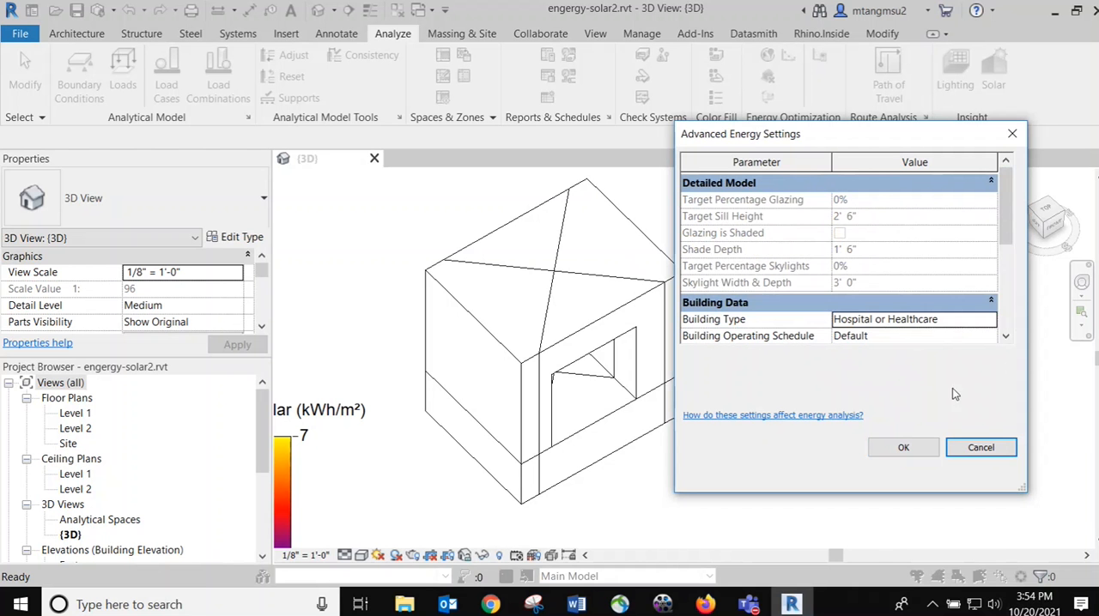
click(897, 450)
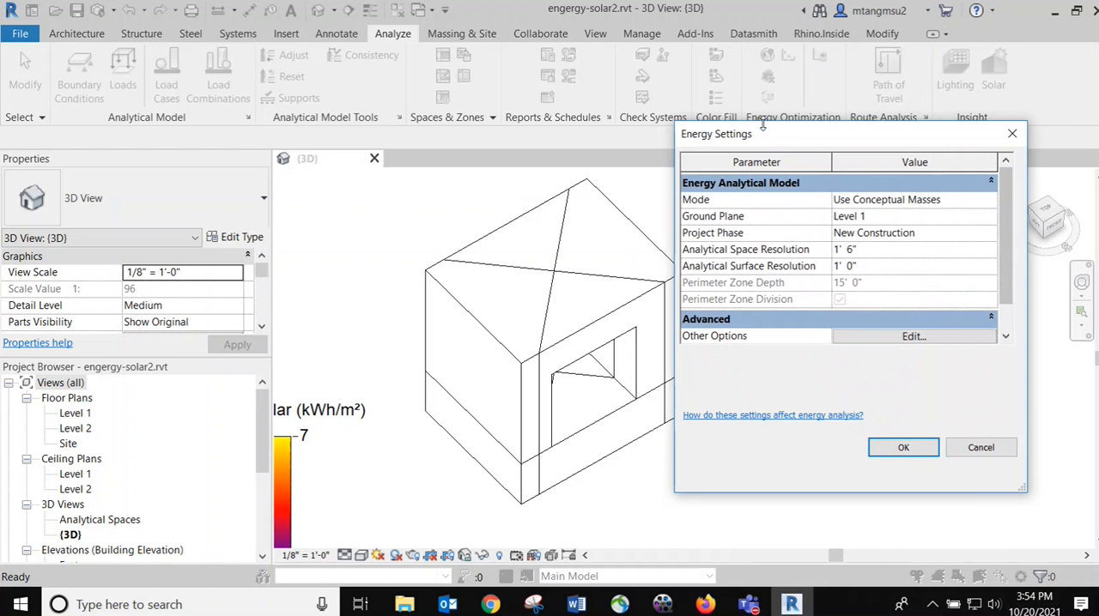
click(893, 450)
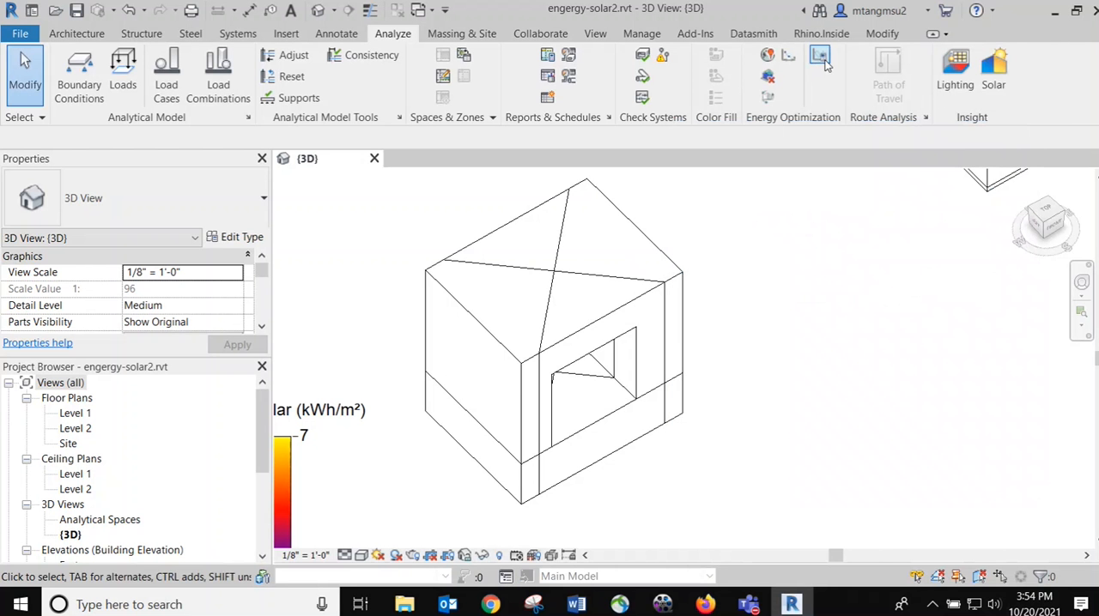
Generate the Insight energy analysis from the box's energy analytical model, and check the energy settings without changing them
click(769, 98)
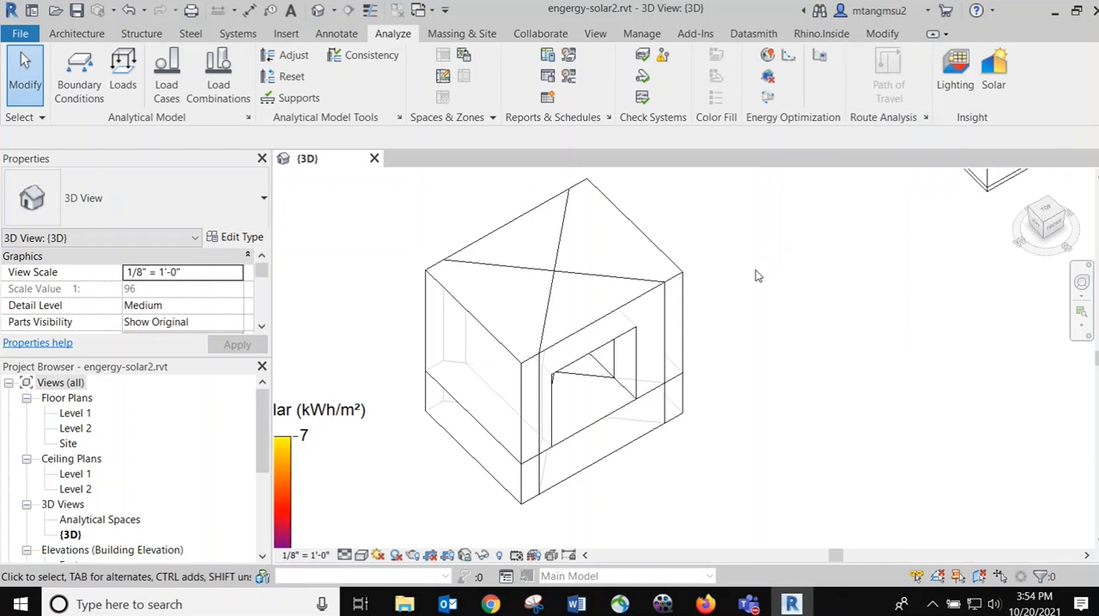
scroll(714, 270, down, 1)
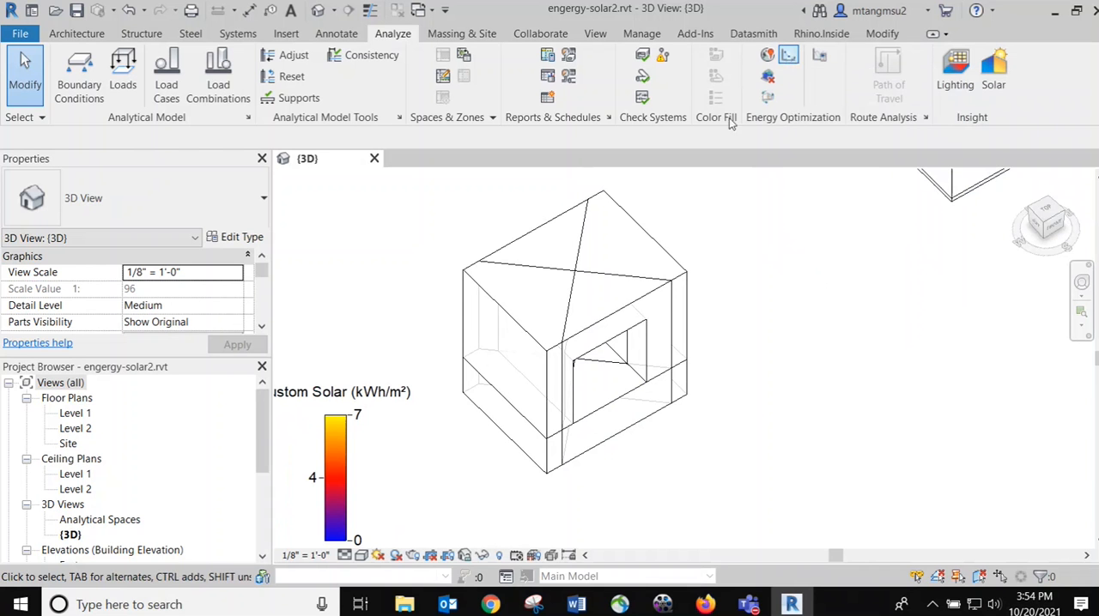
click(818, 58)
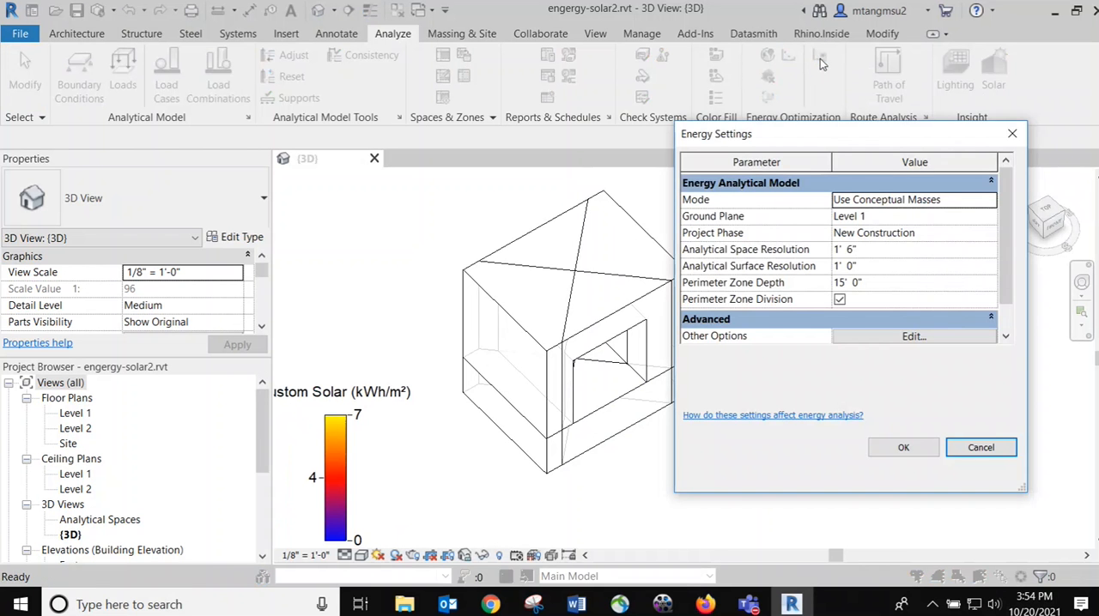
click(979, 448)
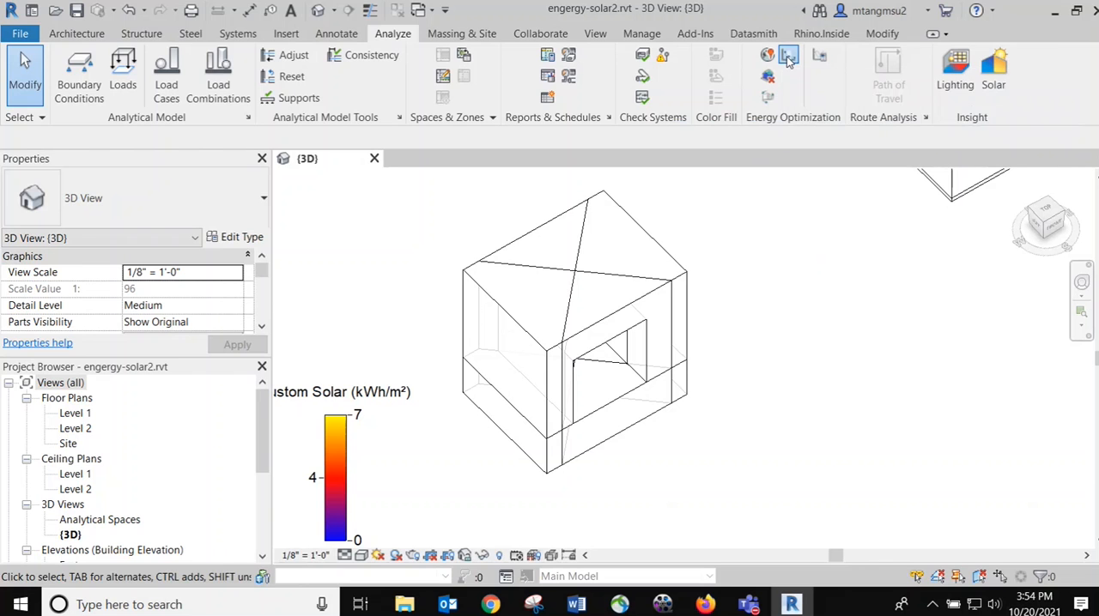
Open the Autodesk Insight results in the browser and look through the models under All Uncategorized
click(788, 58)
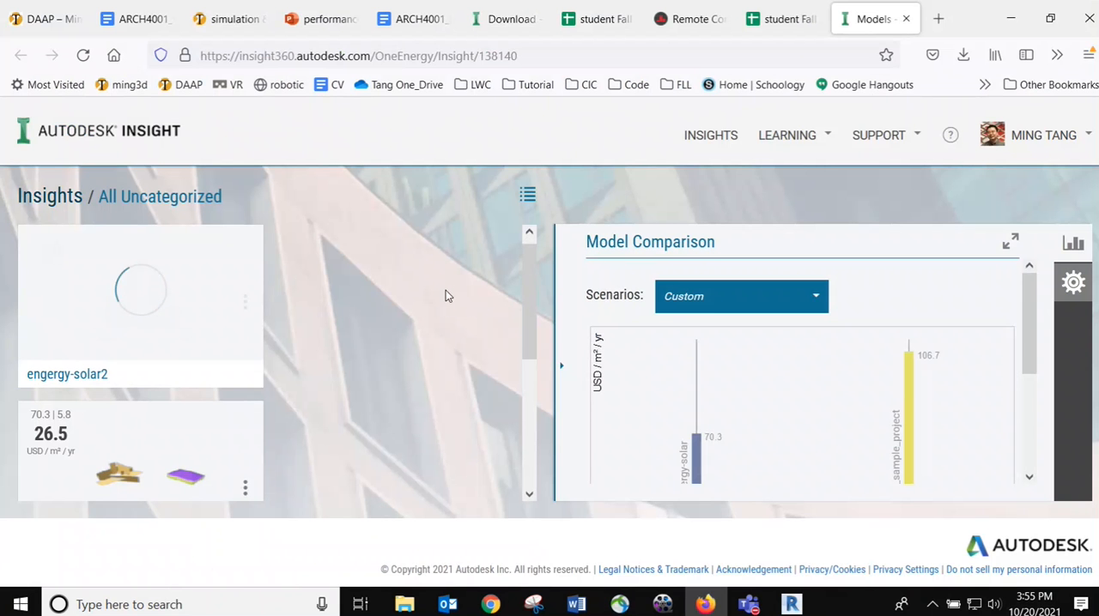
scroll(472, 295, down, 1)
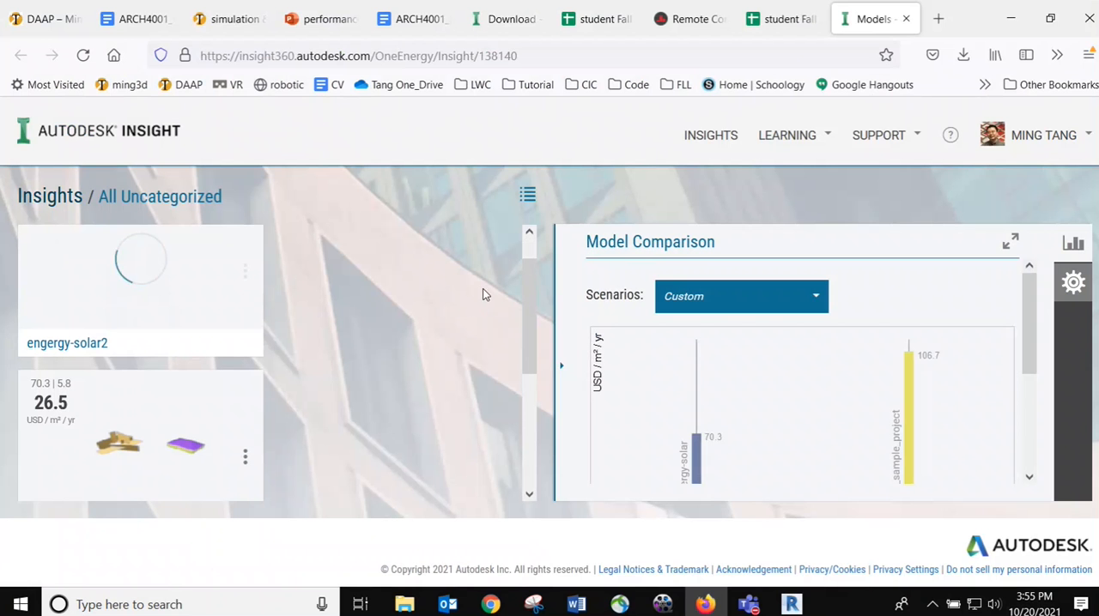
click(791, 604)
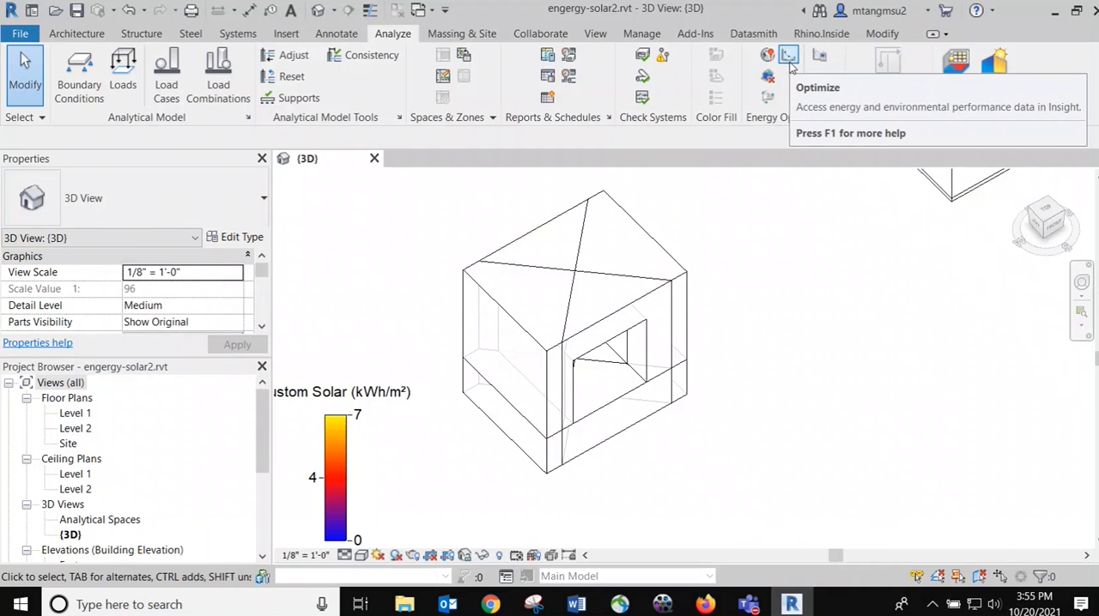
click(705, 604)
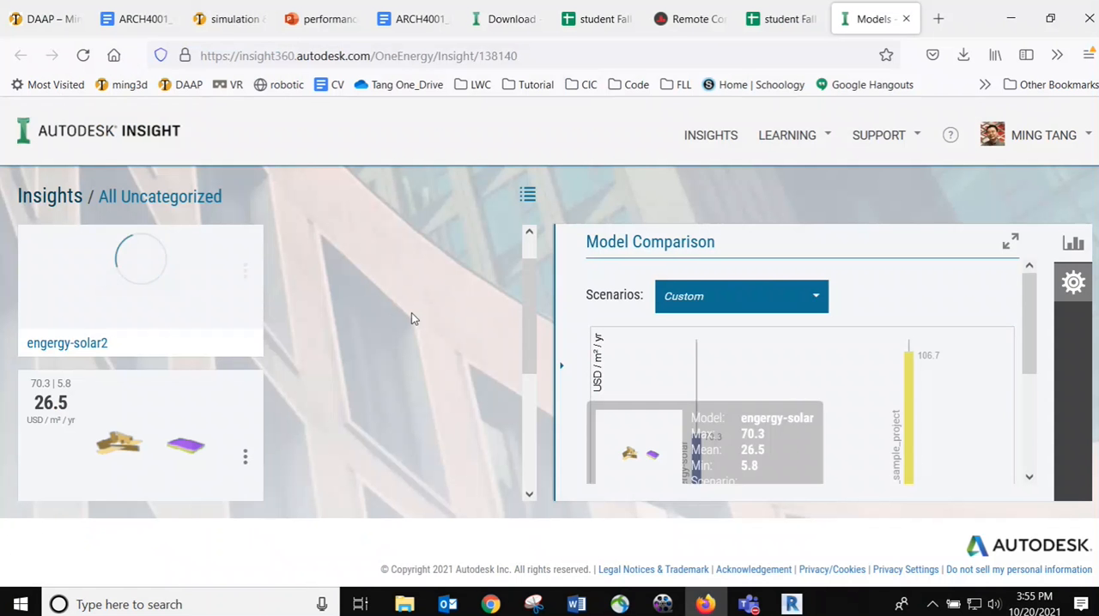
scroll(382, 352, down, 2)
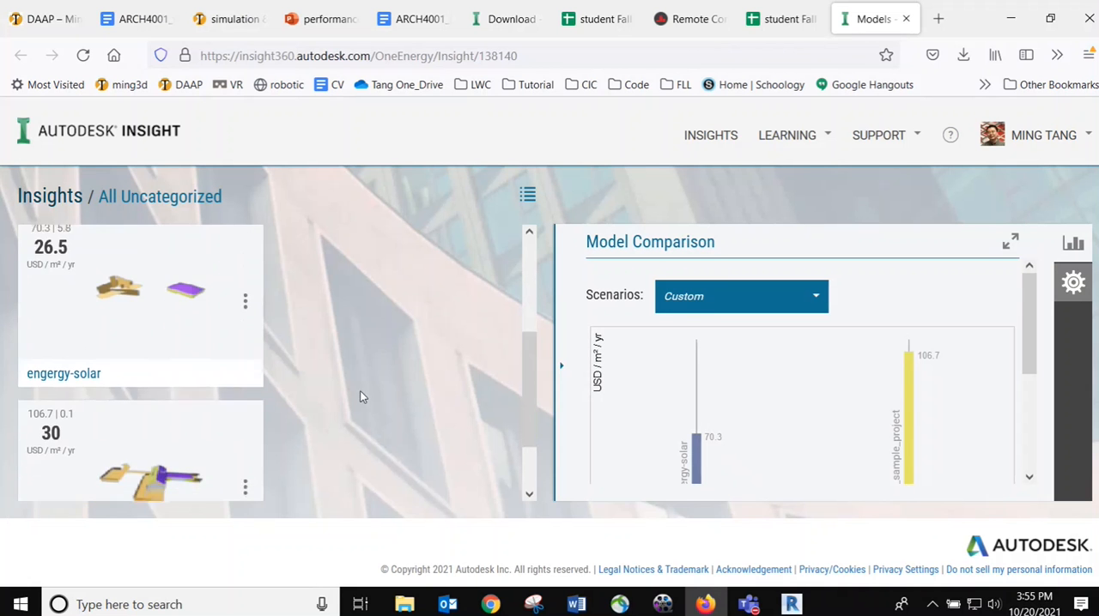
scroll(360, 397, down, 1)
scroll(361, 392, up, 2)
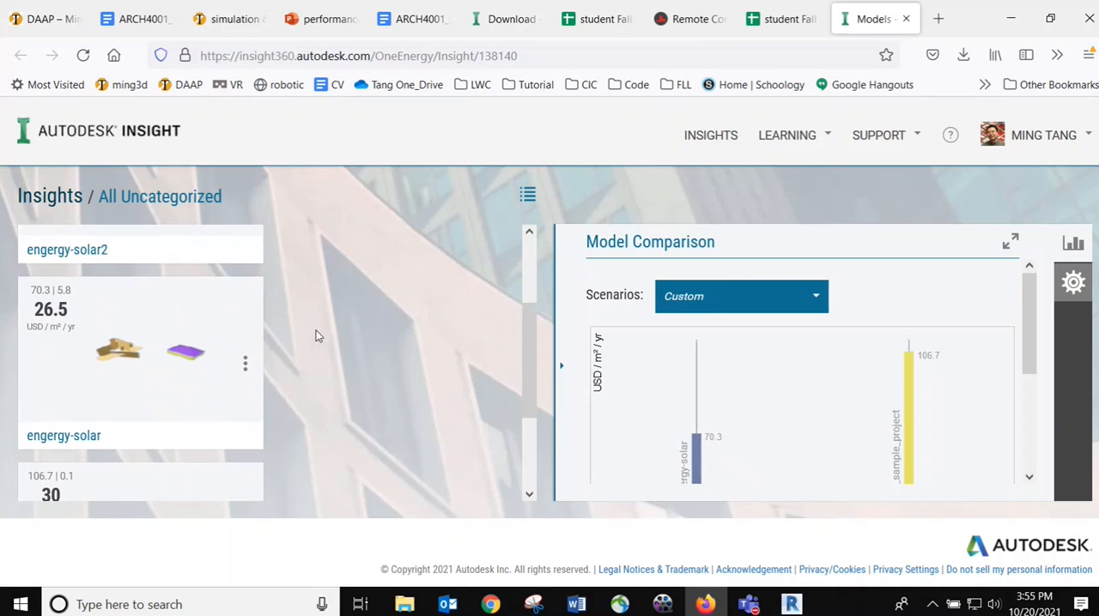
View the engergy-solar model in Insight, and return to the Insights overview to examine the model comparison in Untitled Insight
click(137, 358)
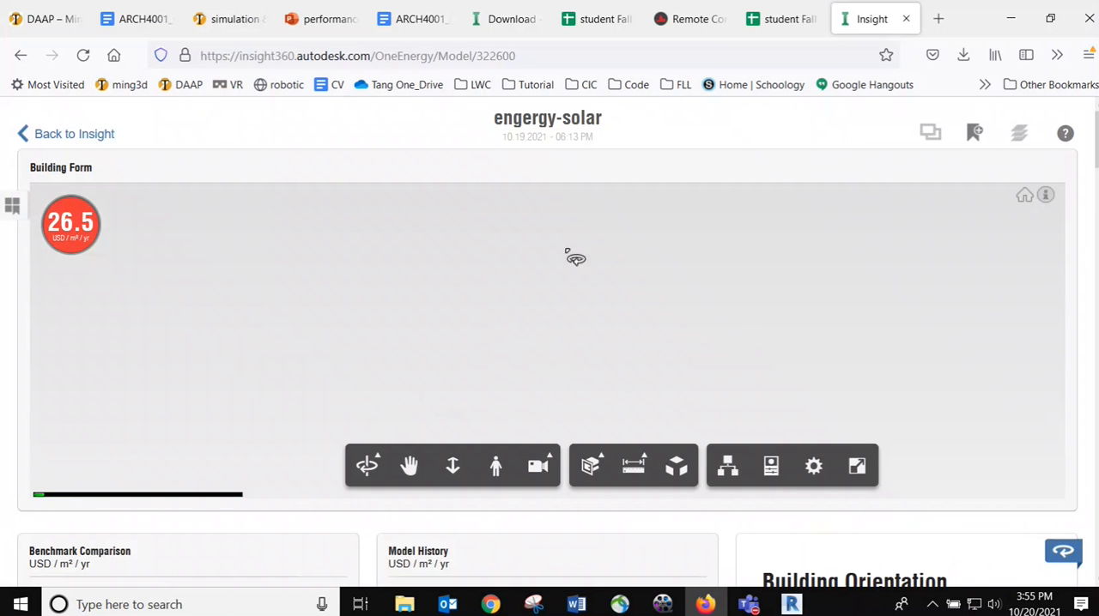
click(45, 136)
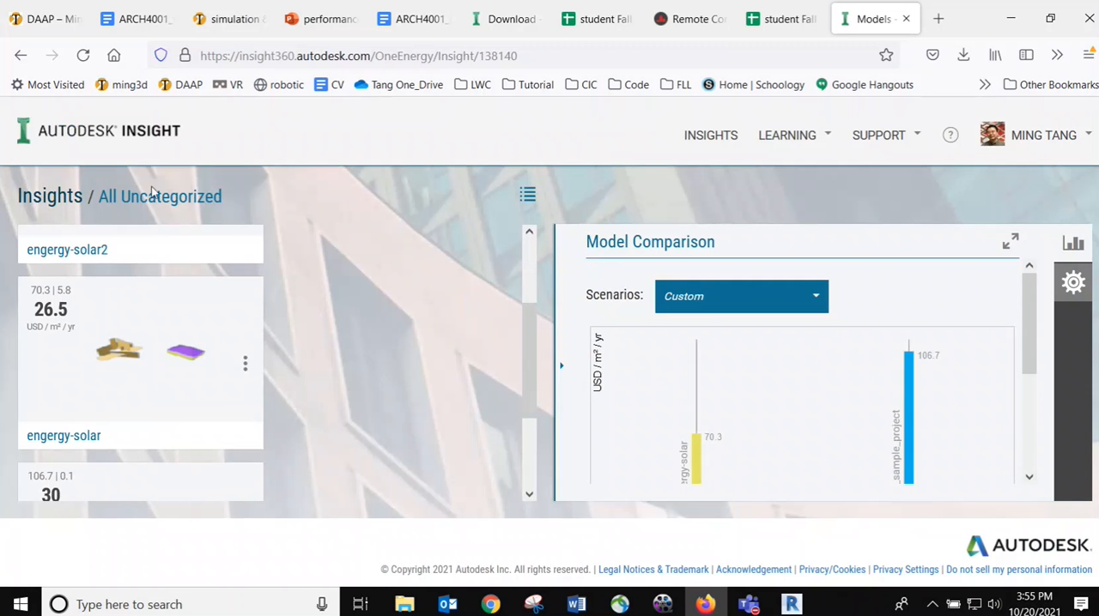
click(50, 196)
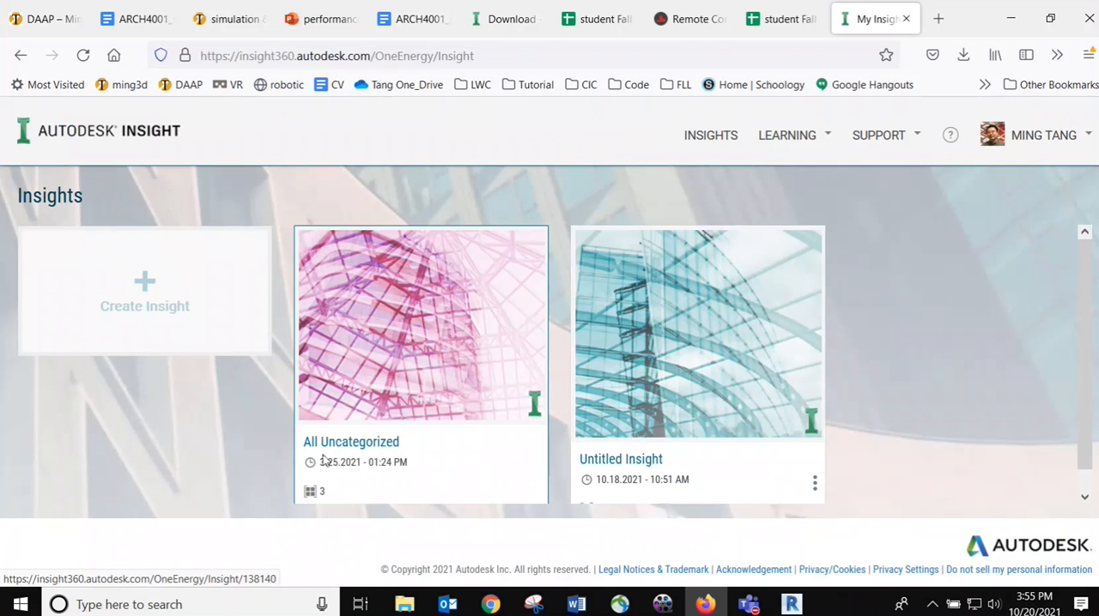
click(684, 383)
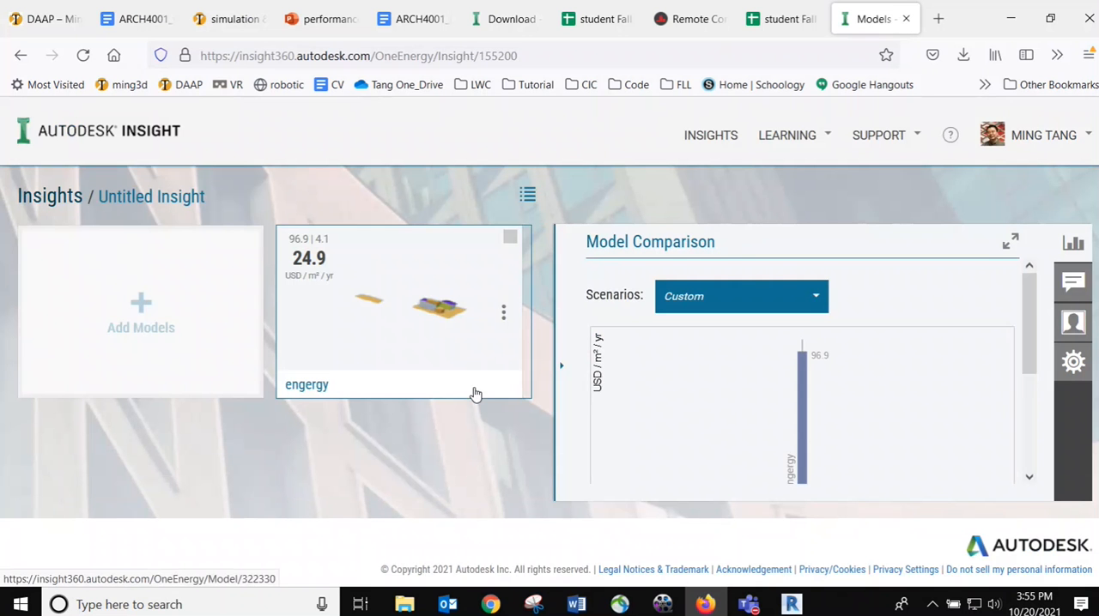
scroll(963, 313, down, 1)
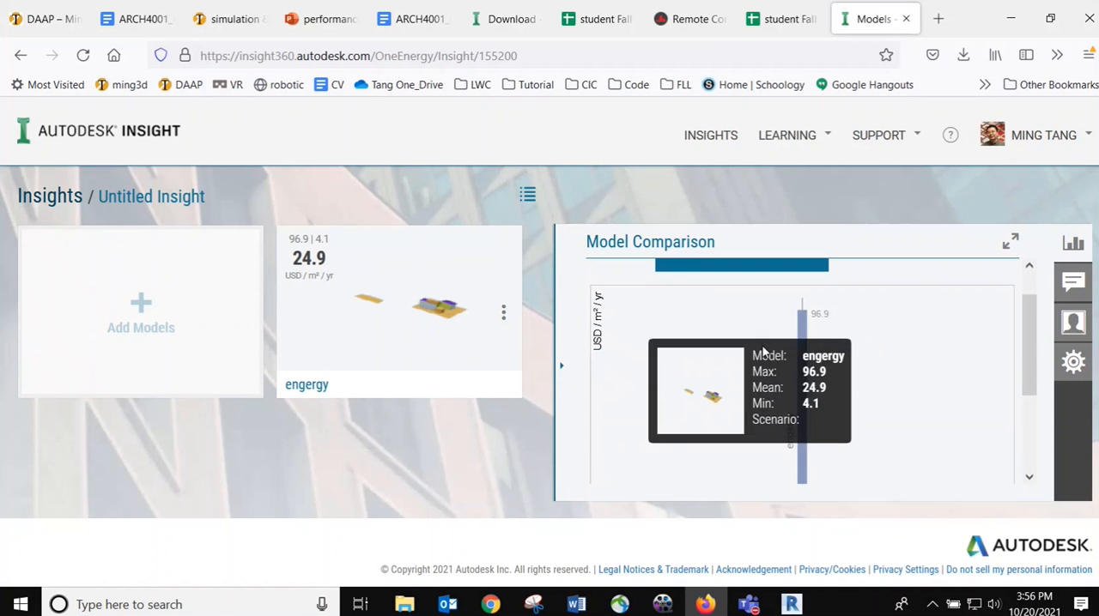
Return to the Insights overview and open the engergy-solar2 model from All Uncategorized
click(50, 196)
scroll(524, 328, down, 1)
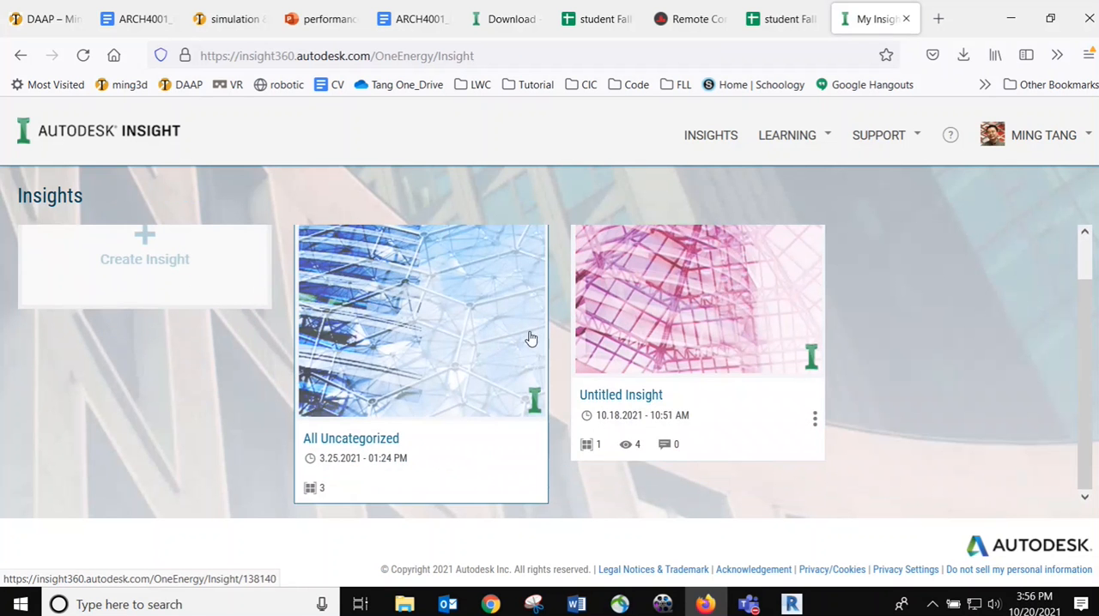
click(421, 321)
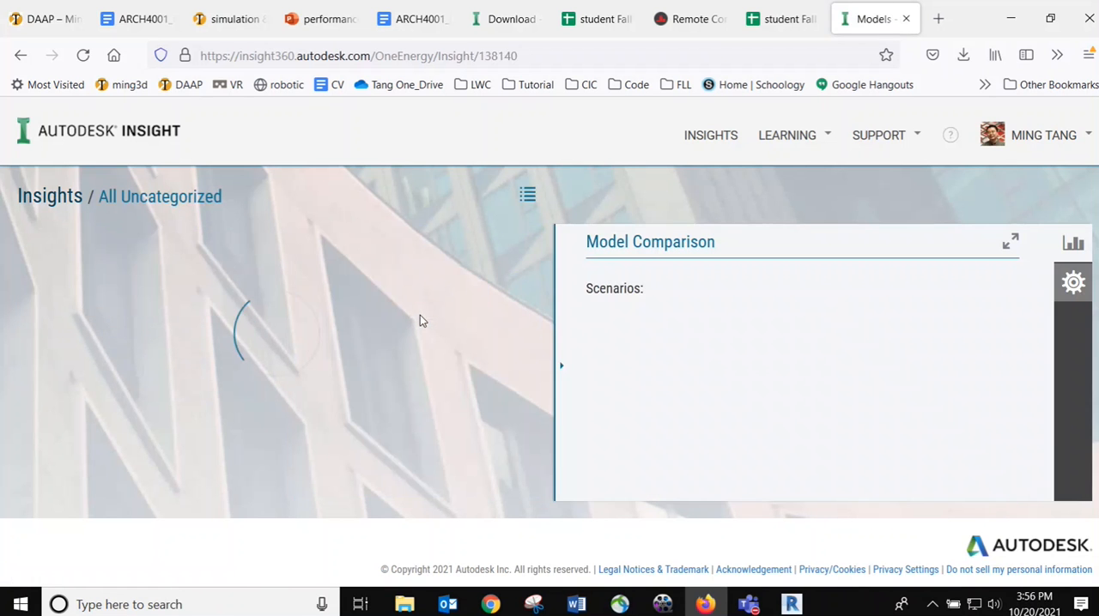
click(85, 256)
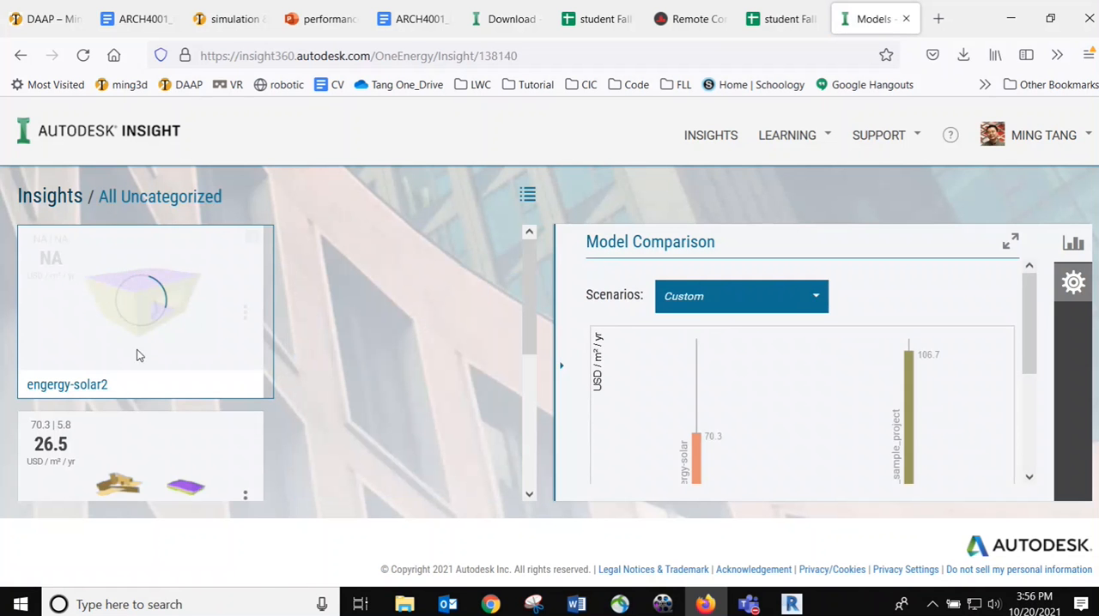
click(171, 315)
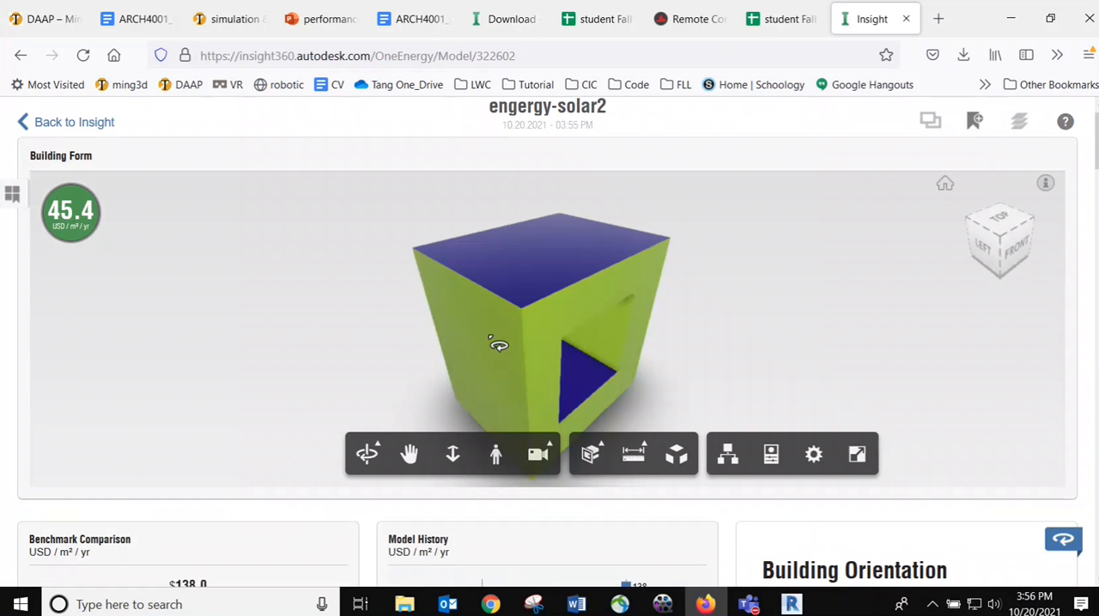
Examine engergy-solar2's building form from several sides and switch its results from cost to energy use in kWh / m² / yr
drag(692, 363, 596, 366)
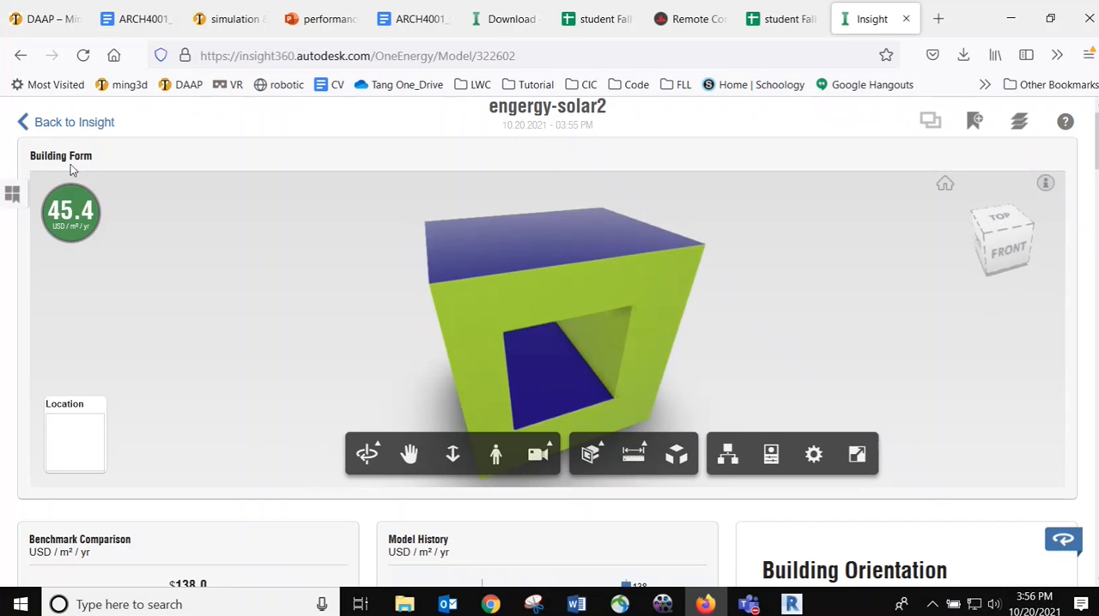
click(121, 230)
drag(638, 248, 488, 285)
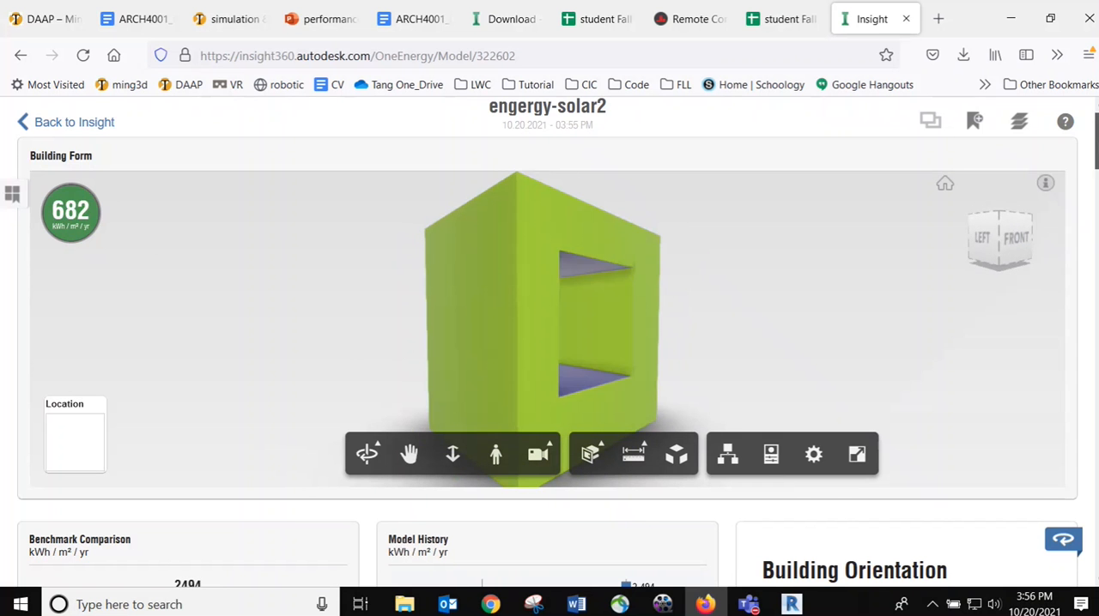
Open the WWR - Western Walls factor for editing and examine the as-modeled BIM option on its EUI chart
scroll(1088, 223, down, 8)
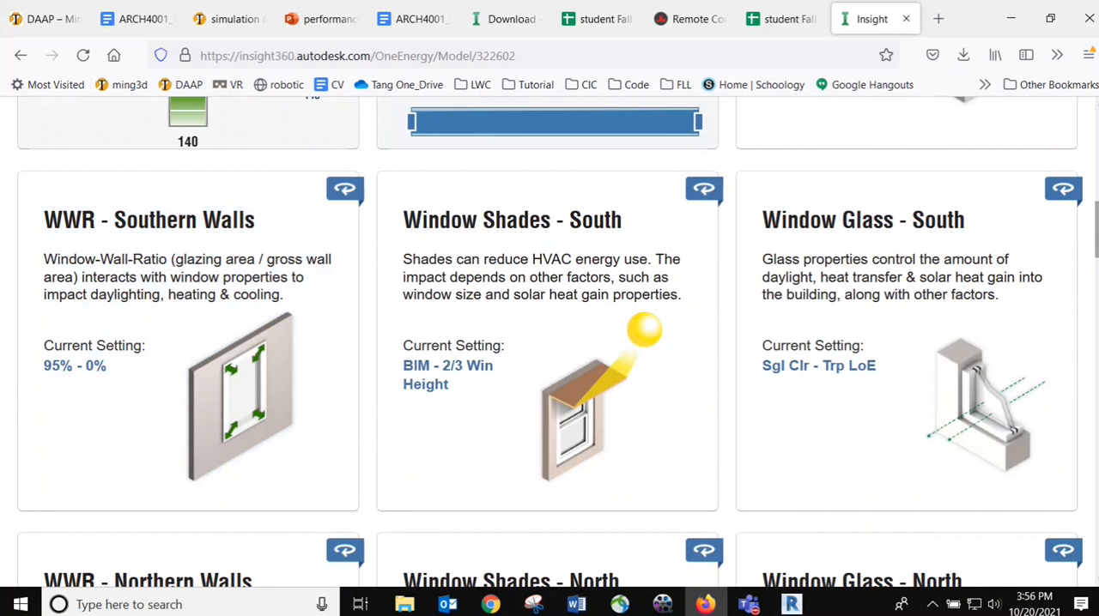
scroll(1094, 252, down, 5)
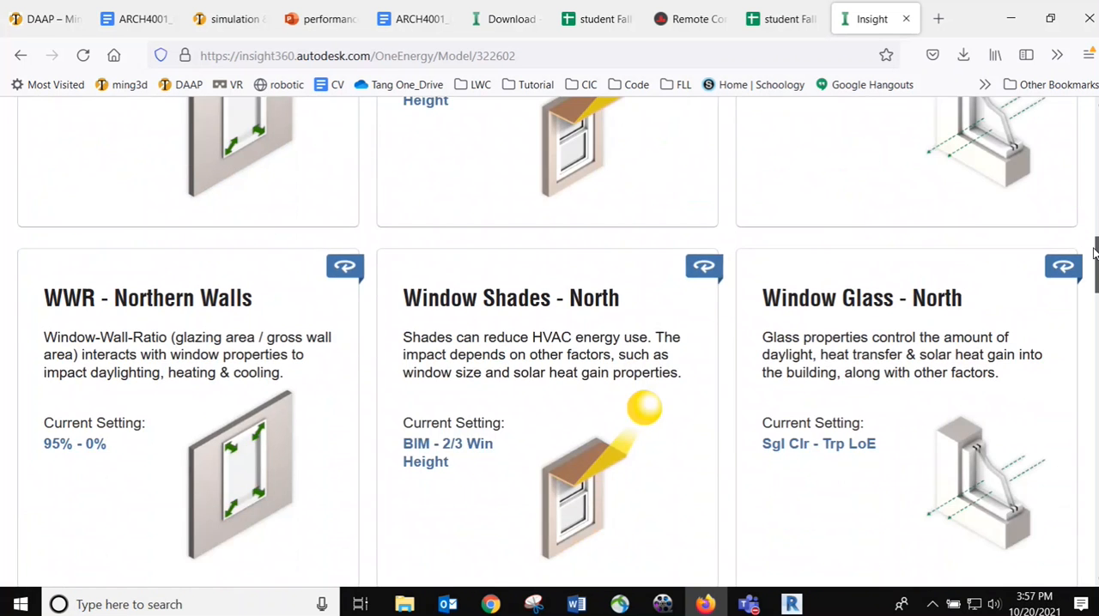
scroll(1095, 251, down, 5)
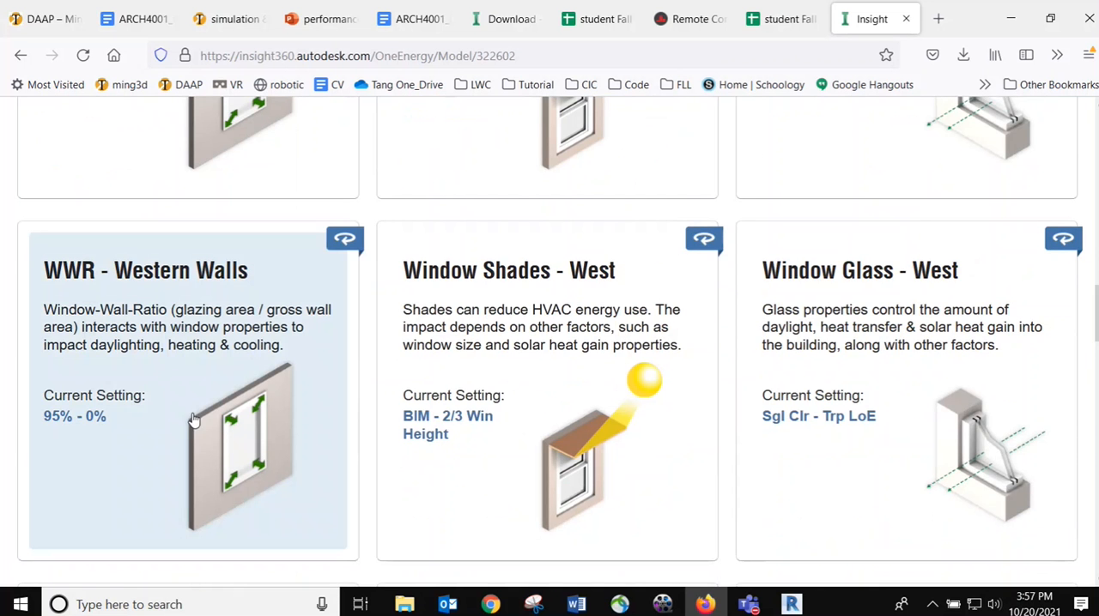
click(194, 419)
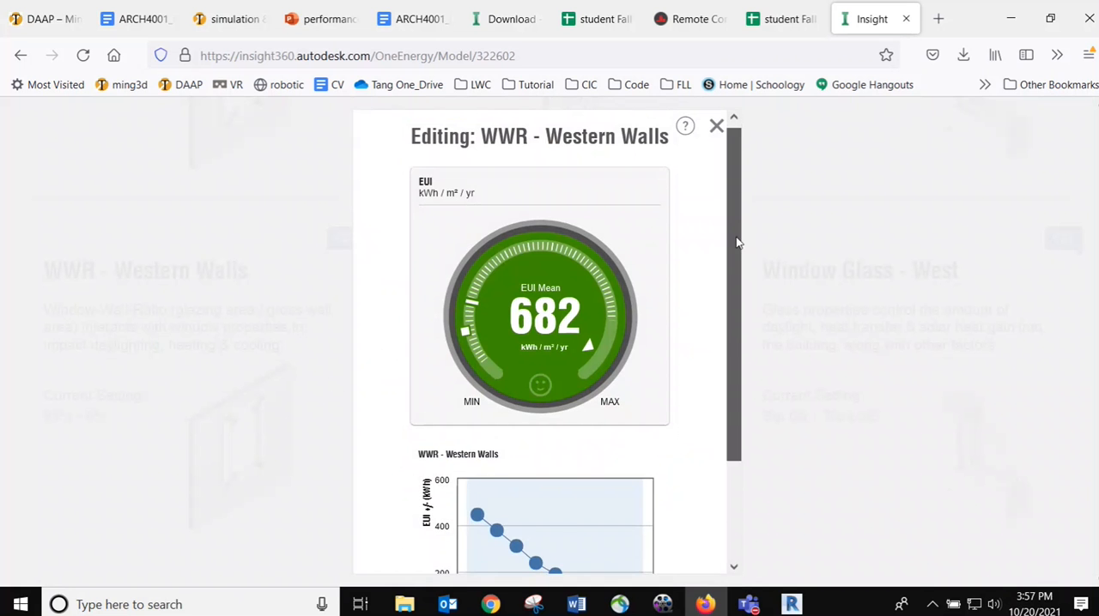
drag(735, 238, 730, 364)
mouse_move(614, 501)
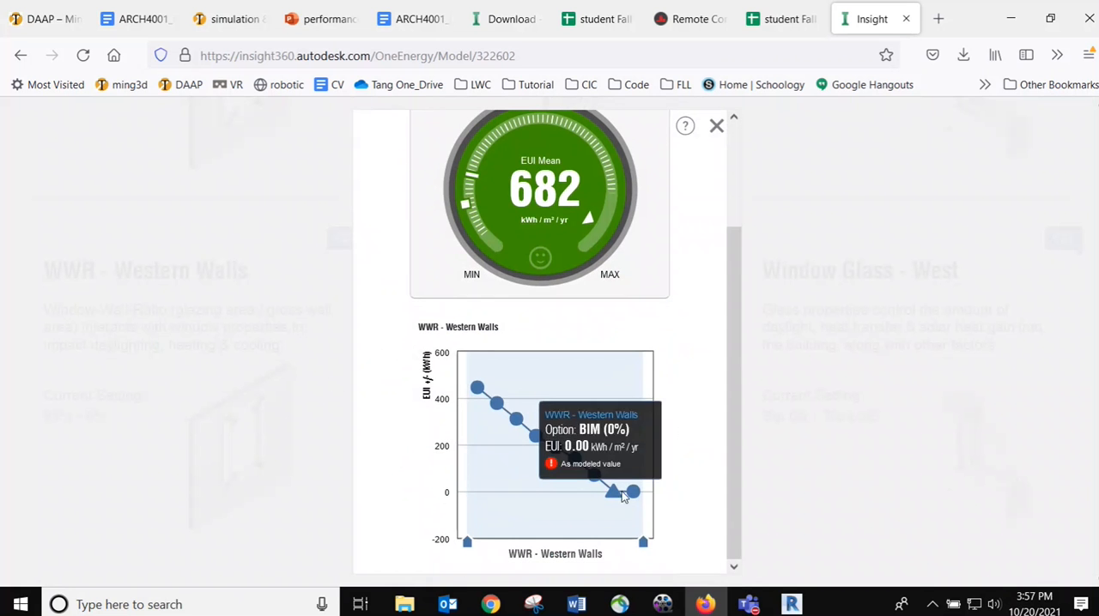
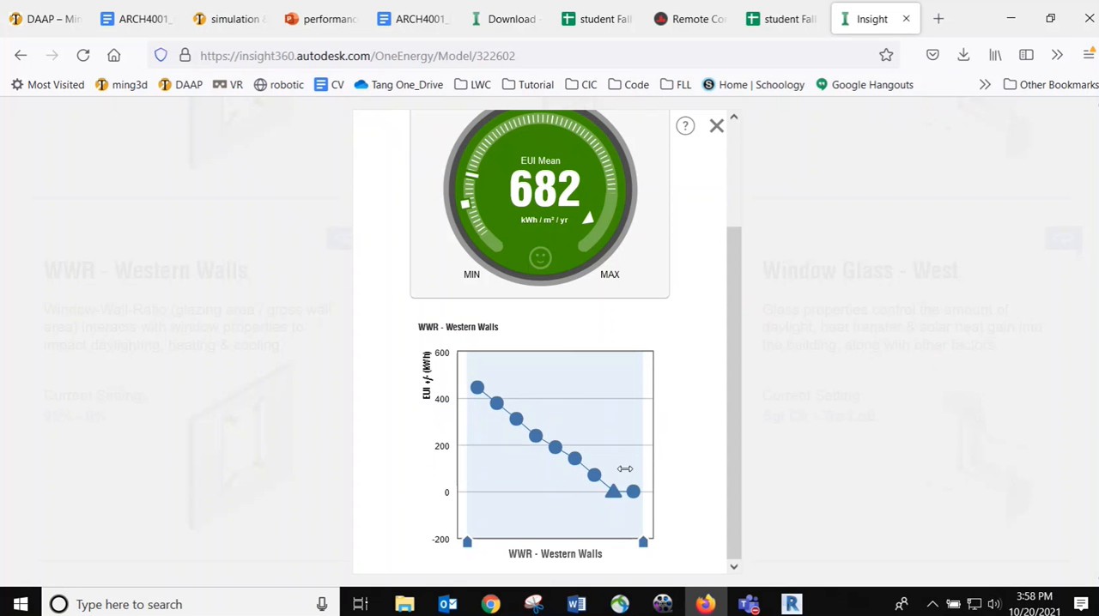
Close the western-wall factor, examine the EUI chart of the WWR - Northern Walls factor, and close it to review the neighboring factor tiles
click(718, 126)
scroll(455, 336, up, 3)
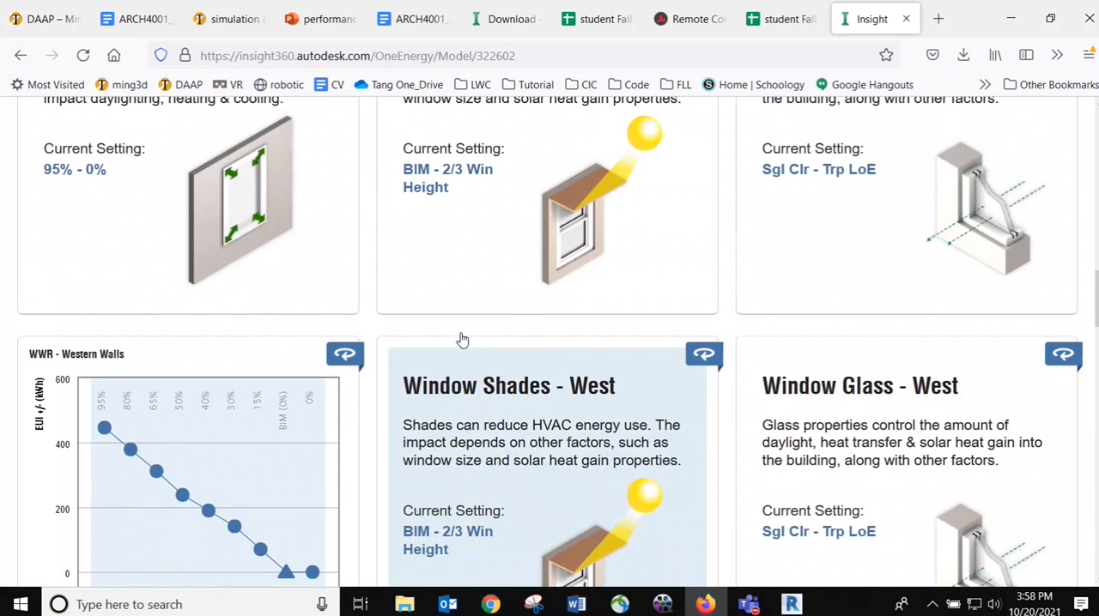
scroll(429, 324, up, 1)
click(275, 299)
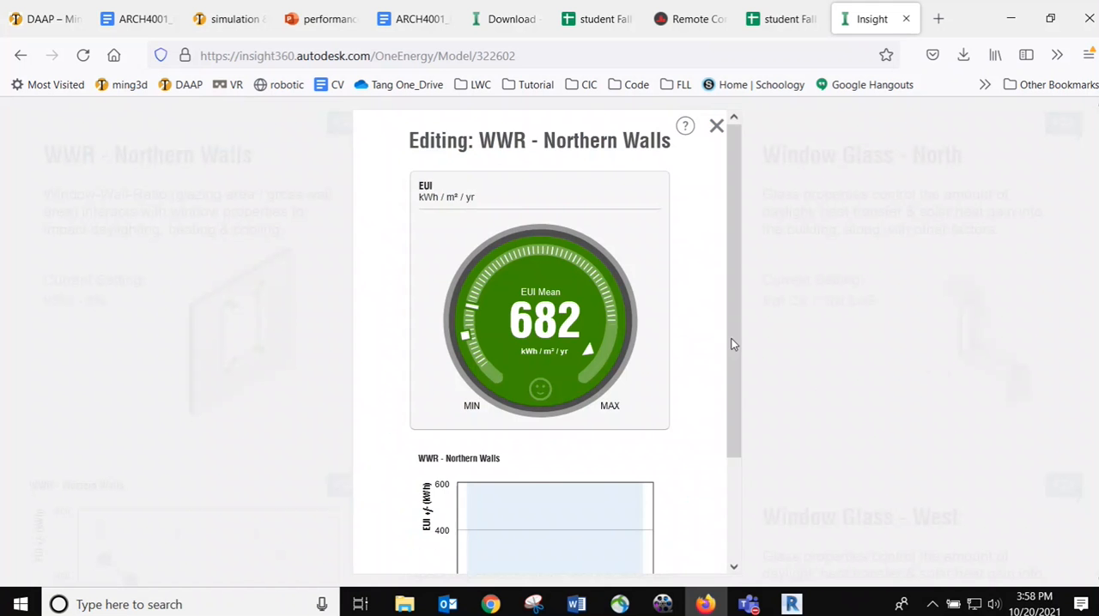
drag(732, 267, 731, 426)
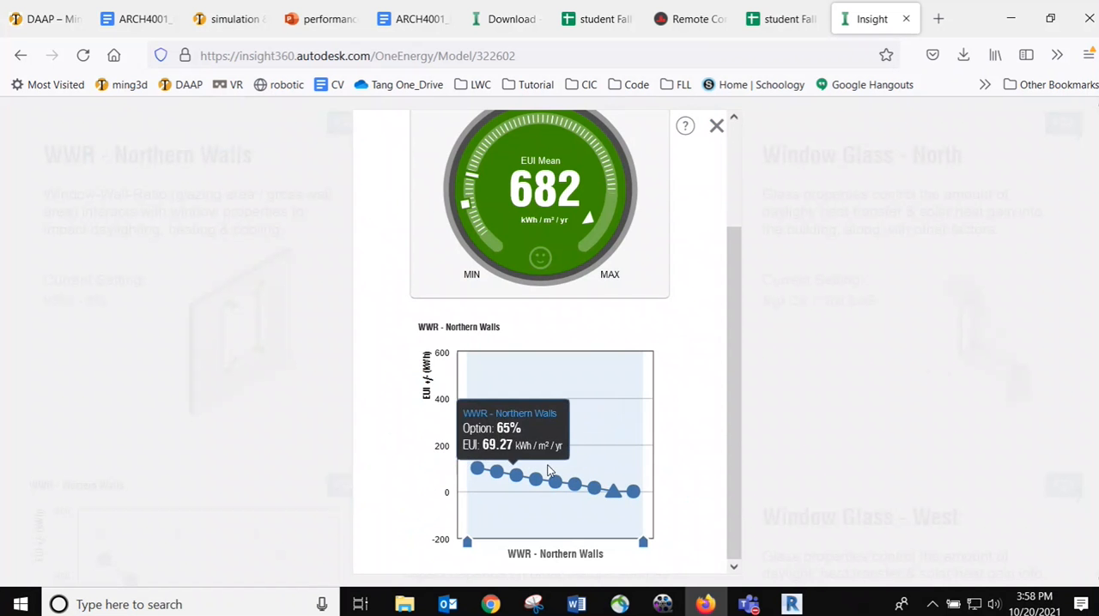
click(716, 125)
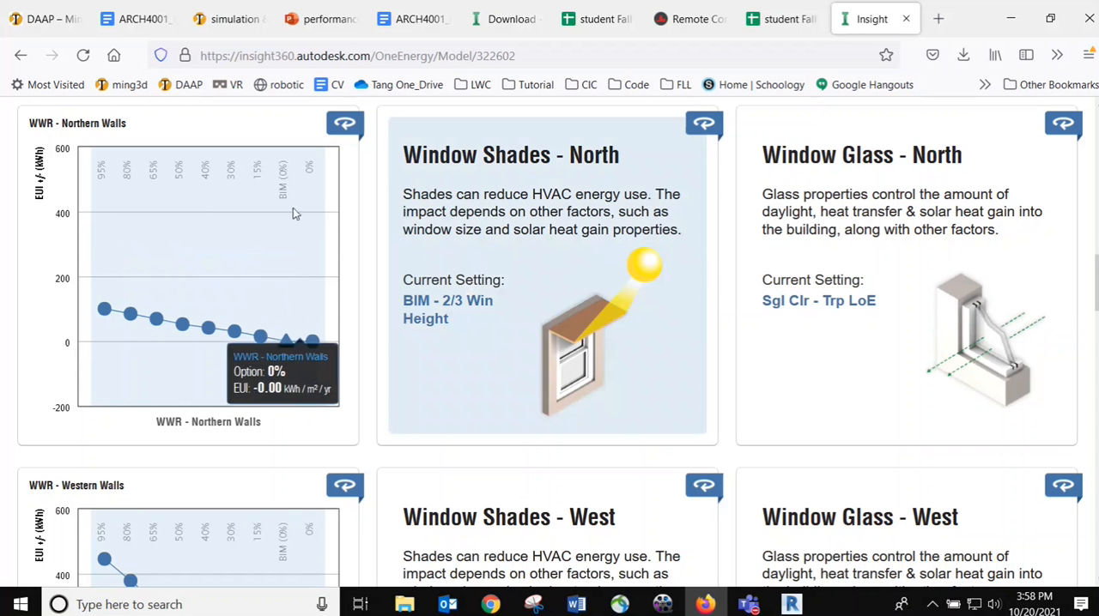
scroll(407, 275, up, 1)
scroll(407, 276, up, 2)
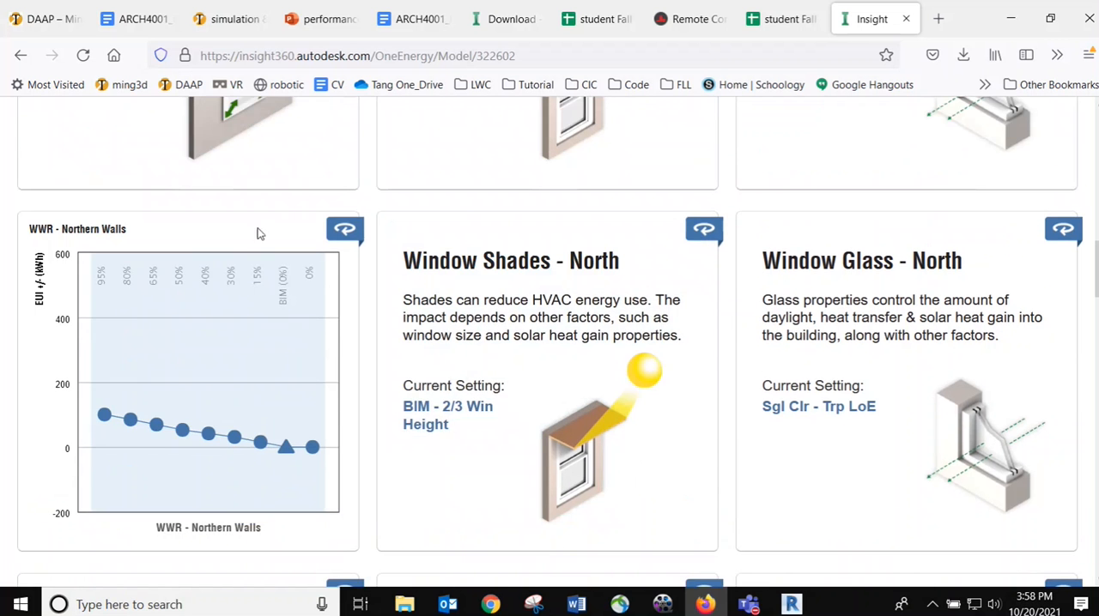
scroll(256, 218, up, 5)
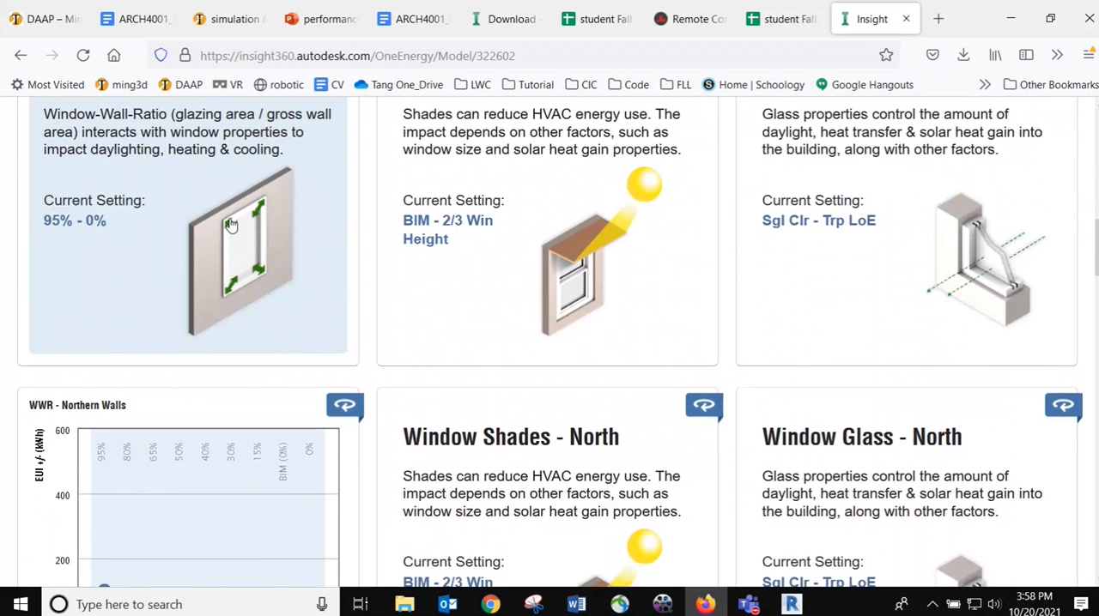
scroll(407, 263, up, 1)
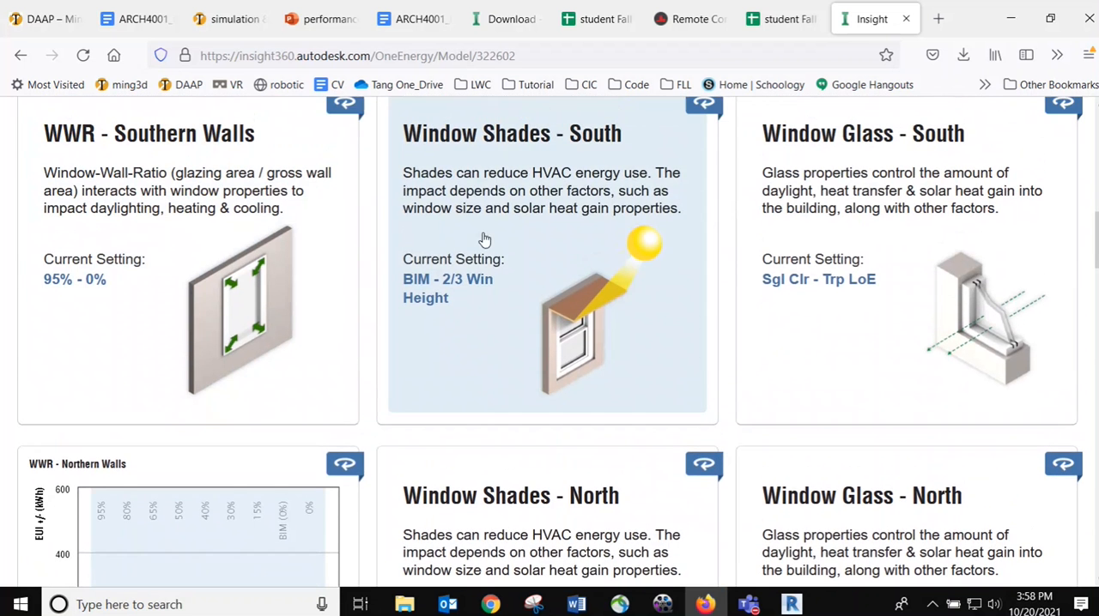
Switch to Revit, examine the box mass beside the solar-analyzed walls in the 3D view, and remove the mass's energy model
click(791, 605)
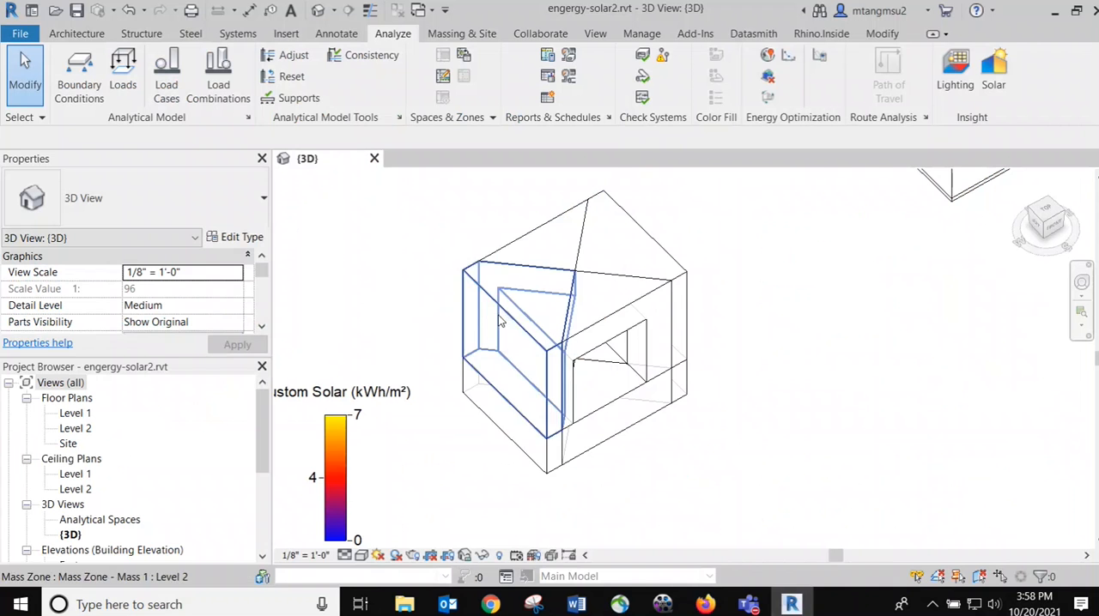
scroll(446, 229, down, 4)
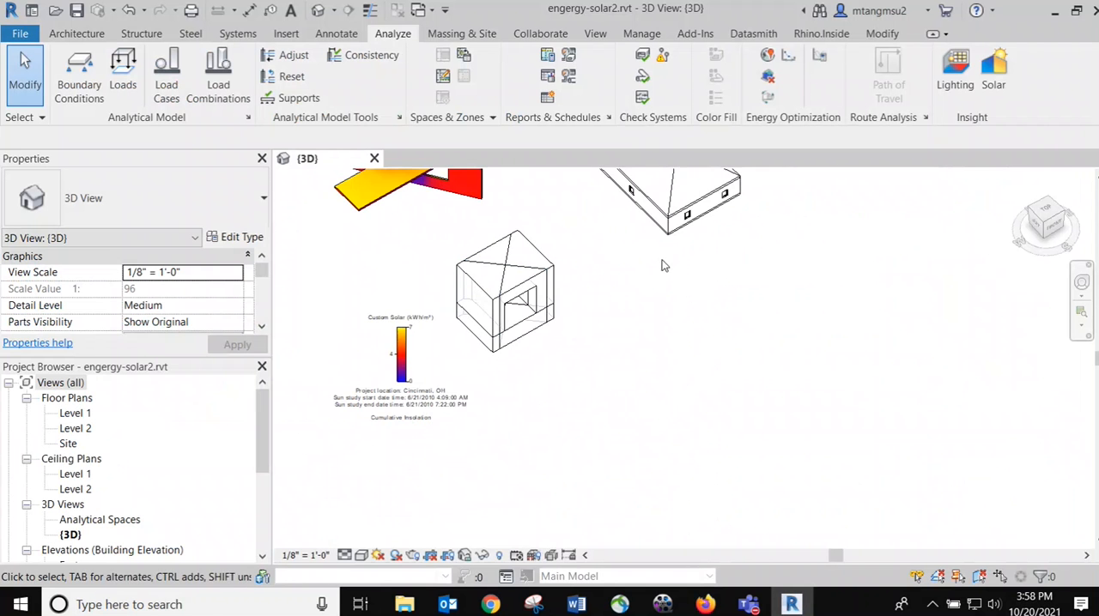
middle_drag(662, 264, 693, 359)
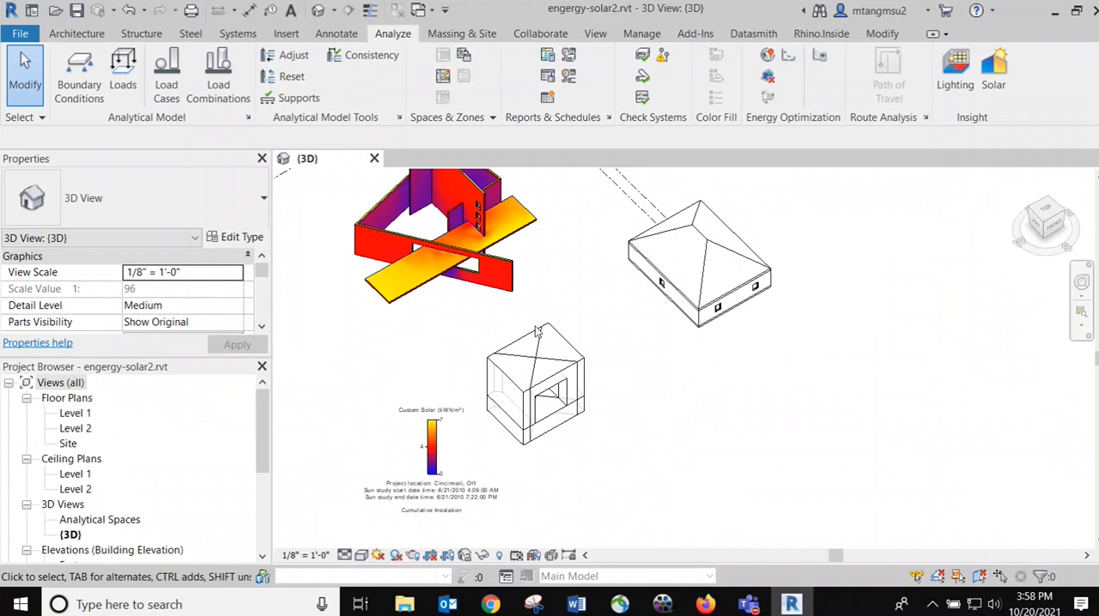
scroll(589, 268, up, 2)
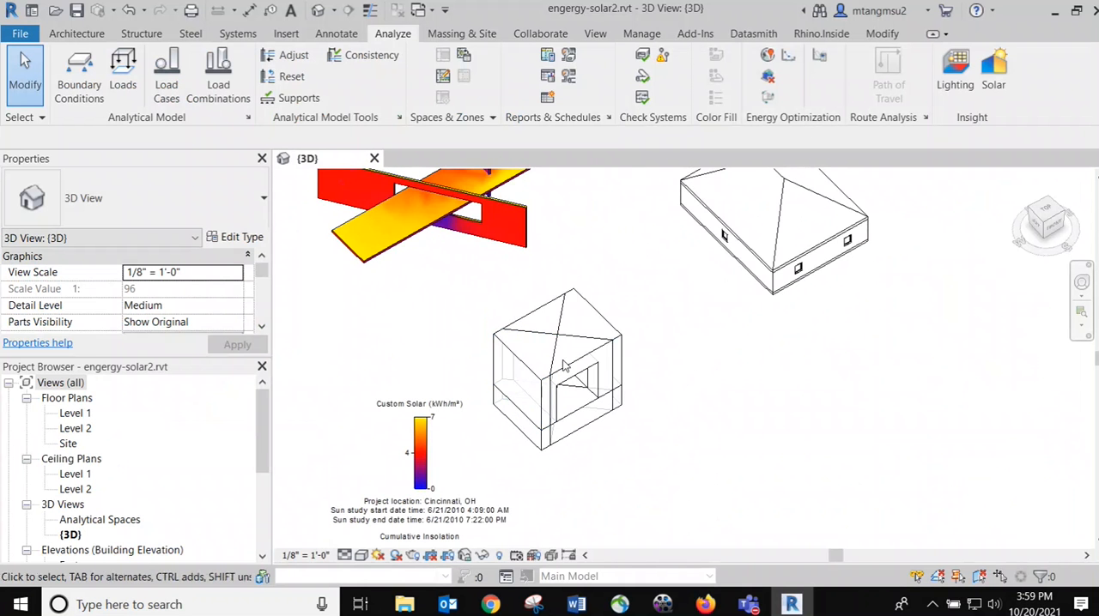
scroll(549, 408, up, 2)
middle_drag(363, 244, 414, 355)
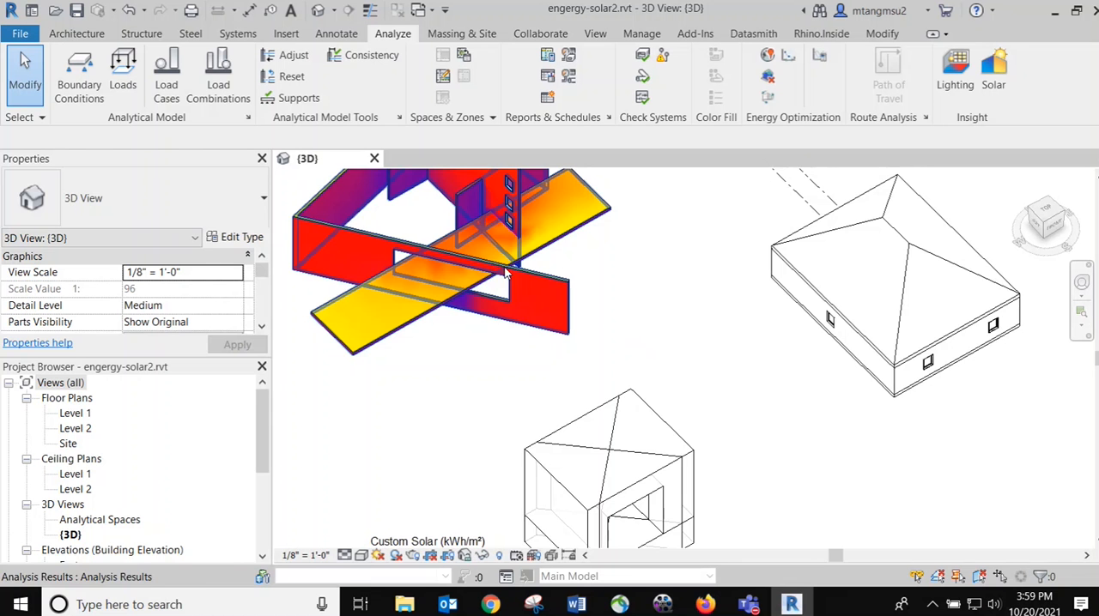
middle_drag(498, 383, 463, 265)
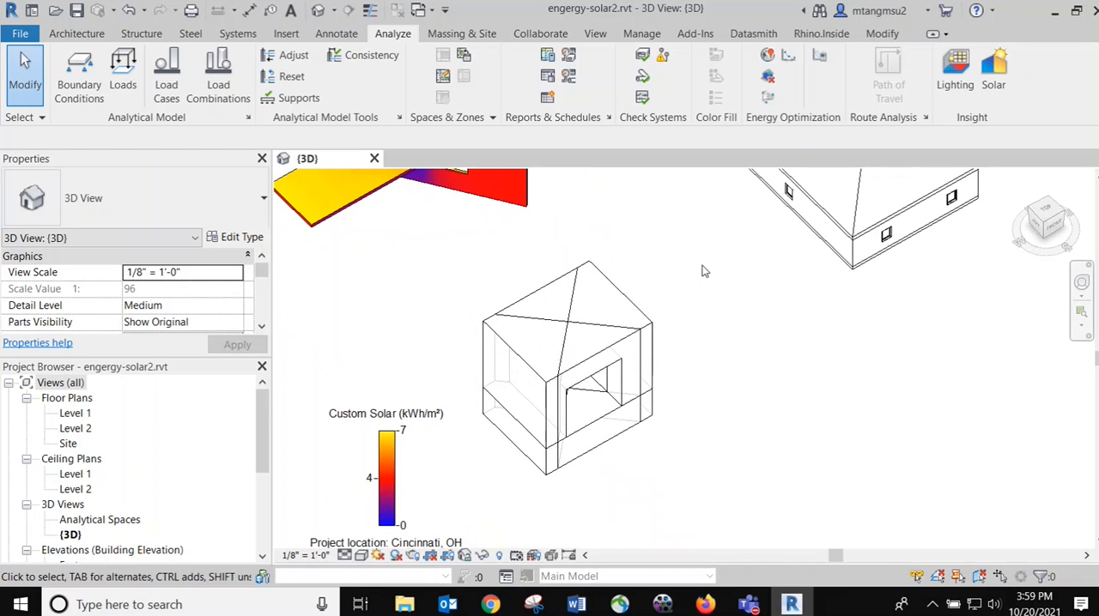
scroll(568, 350, up, 2)
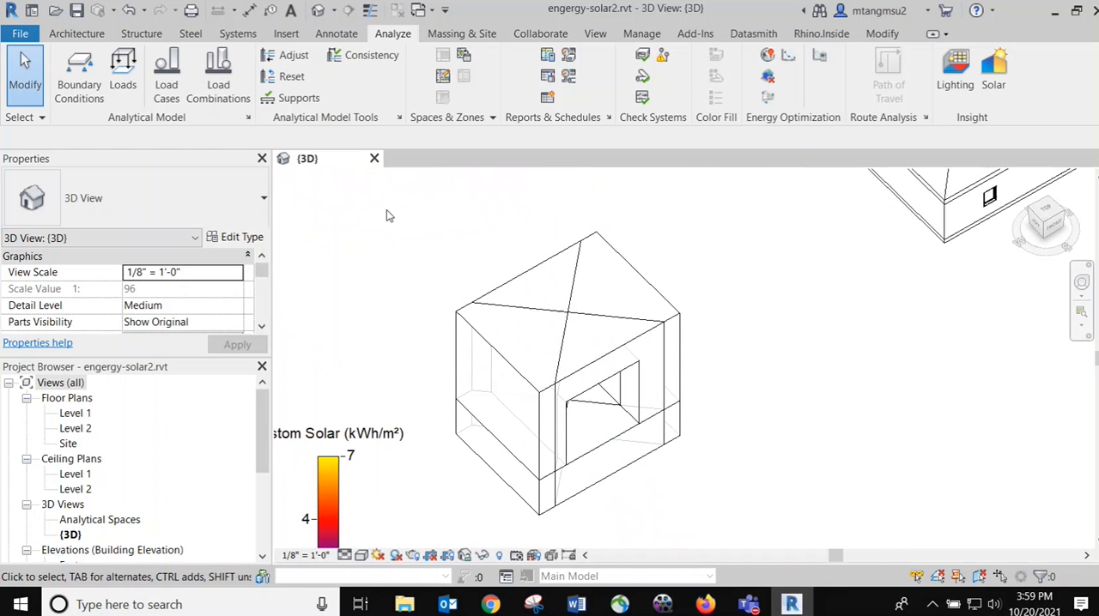
scroll(481, 320, down, 3)
middle_drag(434, 251, 486, 294)
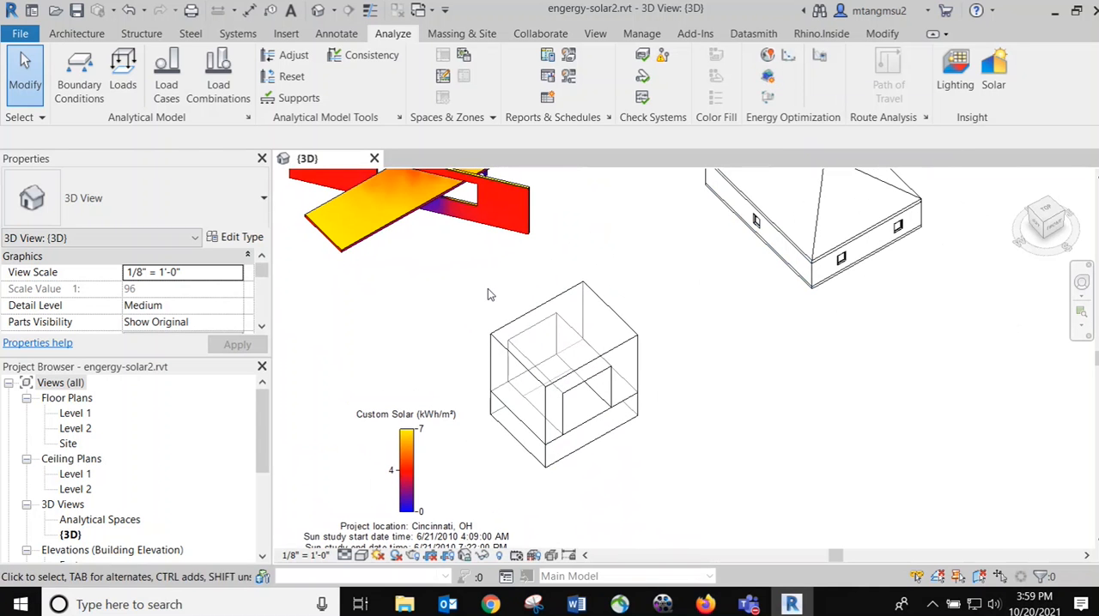
Run a Custom cumulative insolation study in Solar Analysis, using the box mass's faces as the selected surfaces
drag(483, 266, 654, 474)
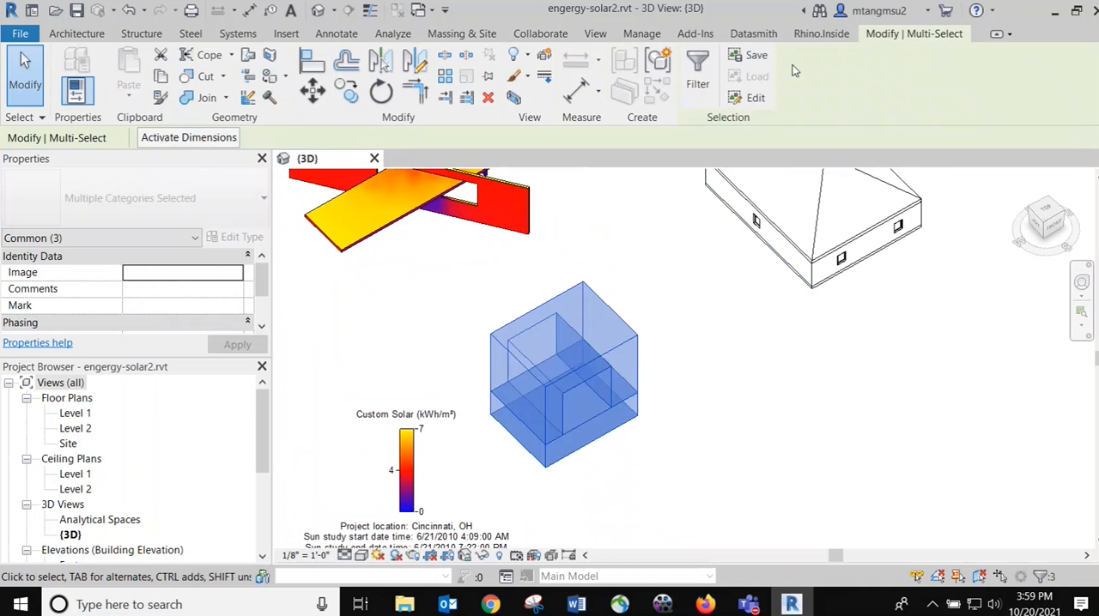
click(395, 33)
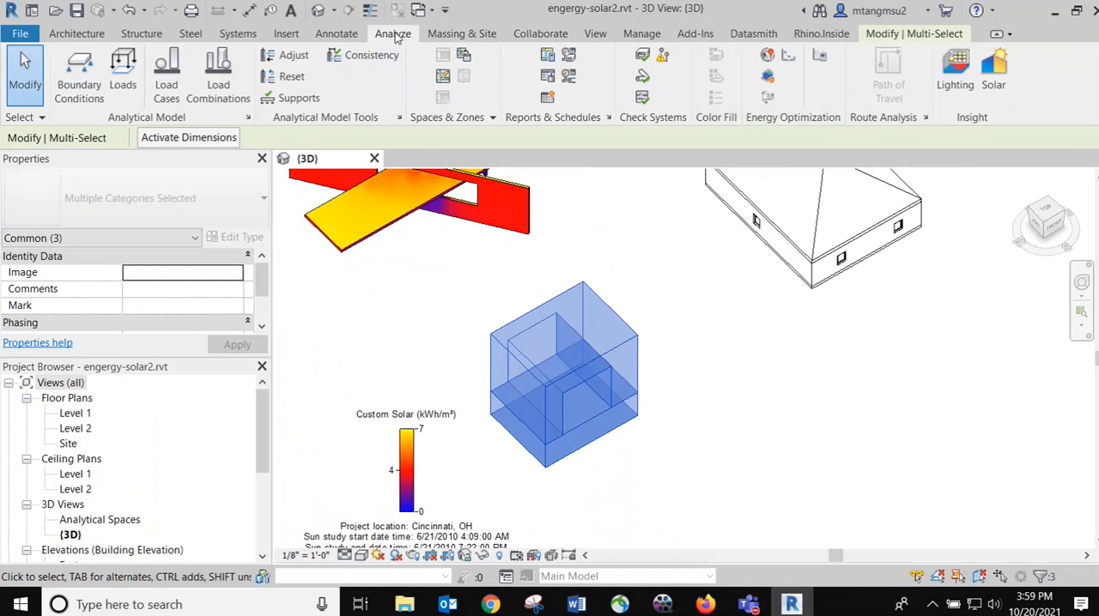
click(993, 73)
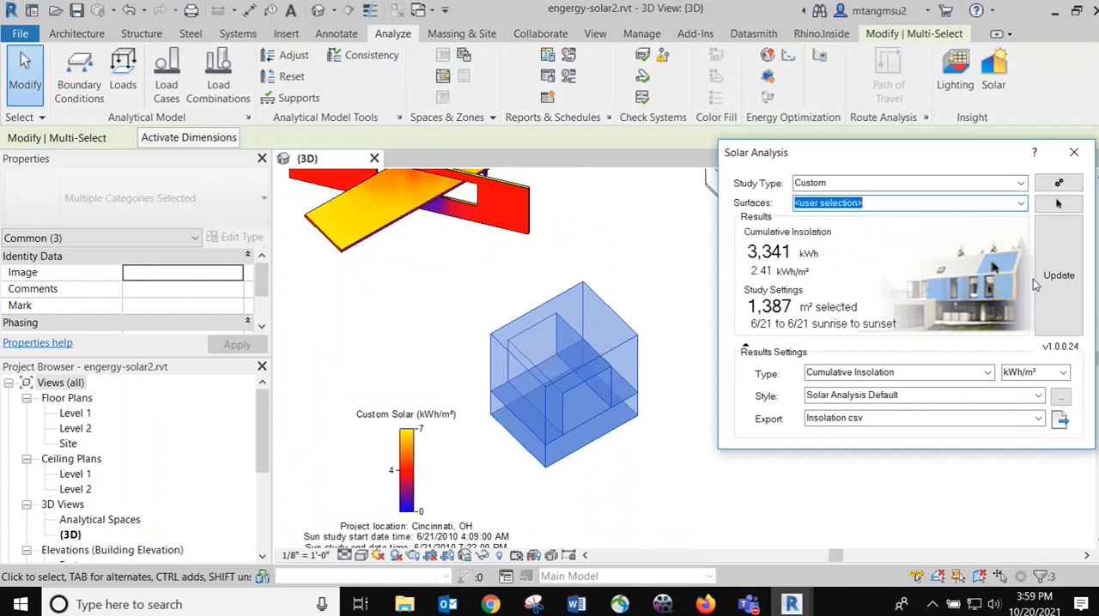
click(1059, 204)
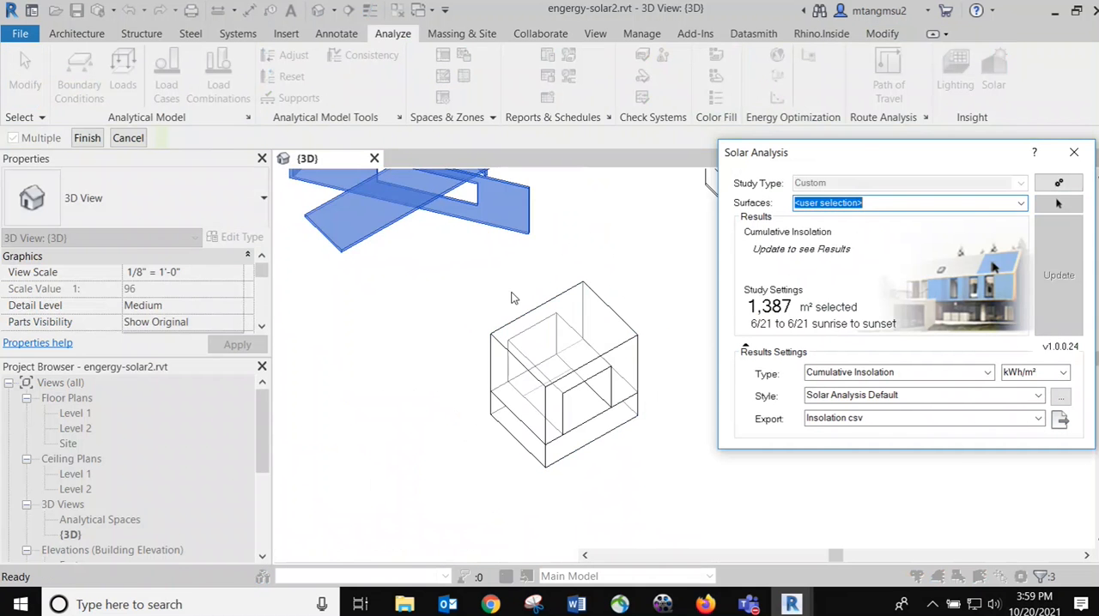
drag(651, 436, 734, 459)
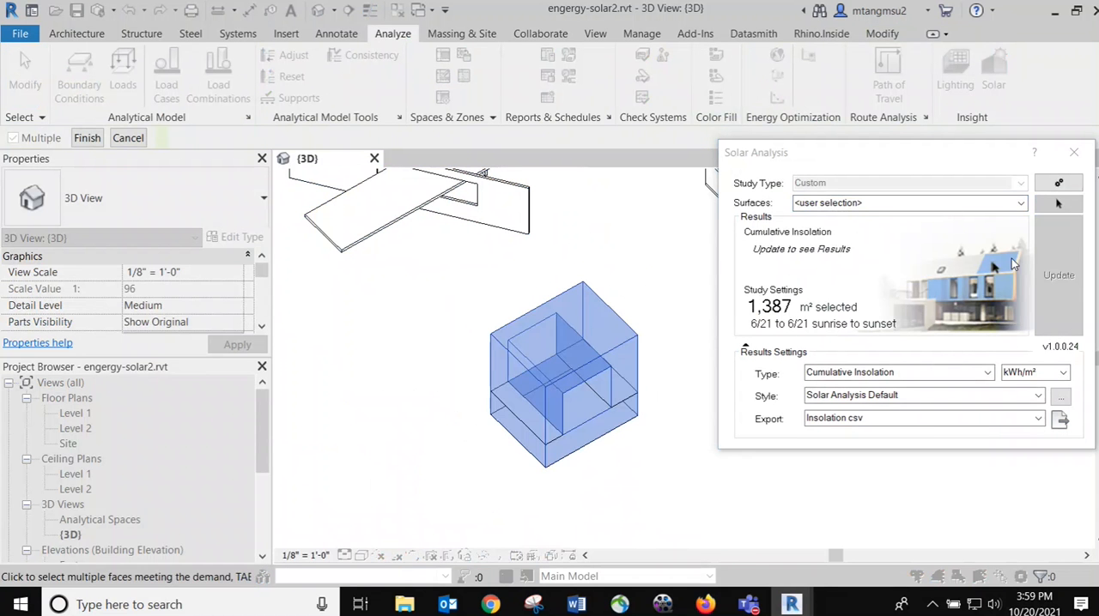
click(87, 137)
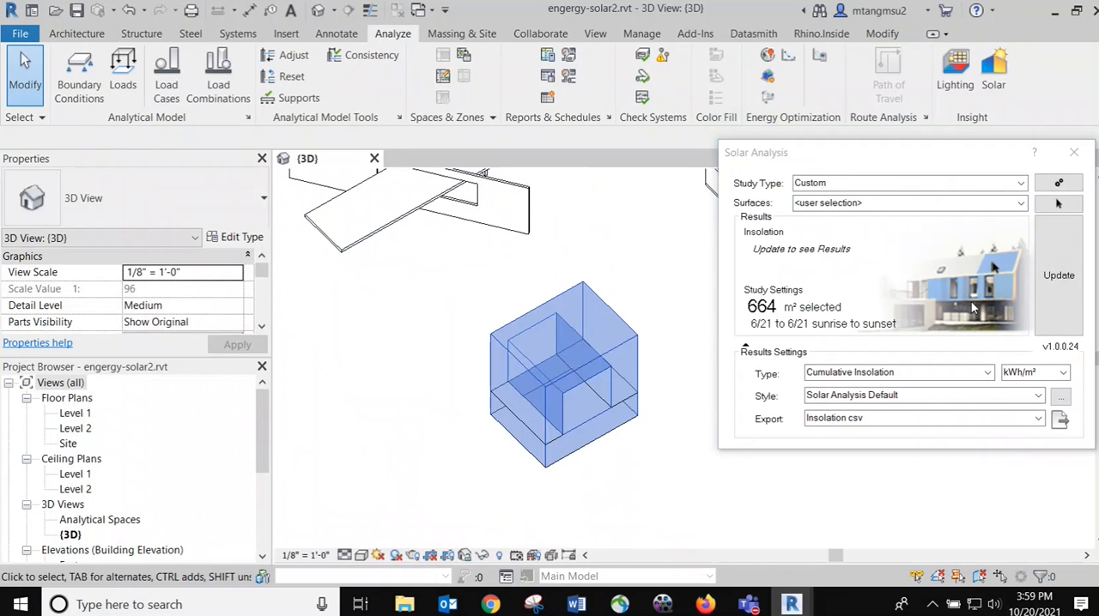
click(1059, 275)
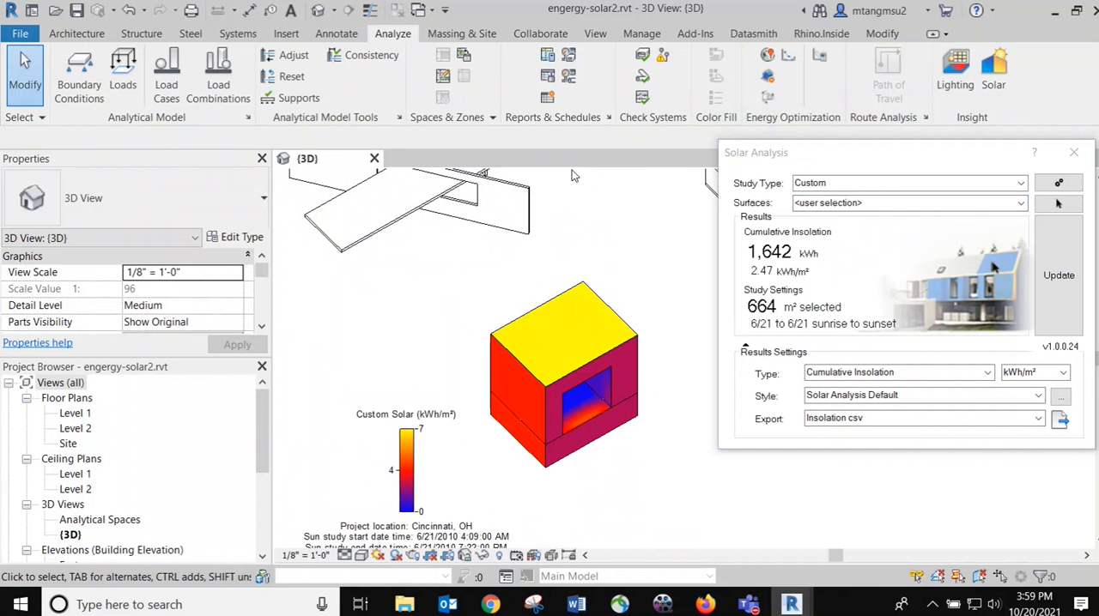
Examine the hipped-roof house's walls, windows and roof from different angles, moving the Solar Analysis dialog out of the way
scroll(614, 249, down, 1)
middle_drag(650, 231, 397, 361)
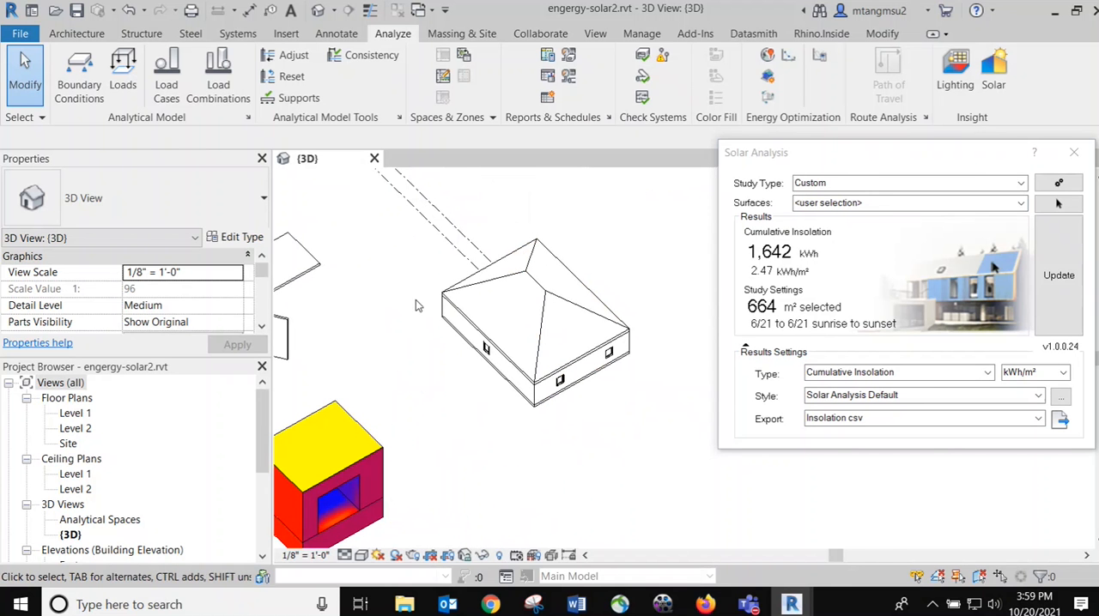
scroll(452, 205, up, 1)
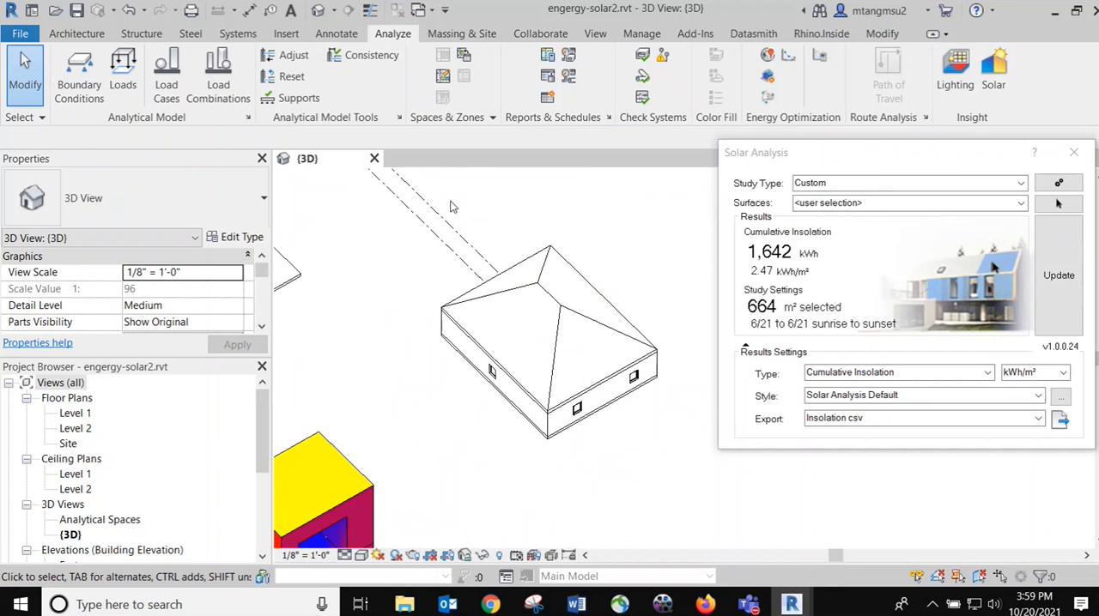
drag(435, 179, 740, 520)
click(394, 306)
scroll(452, 426, up, 1)
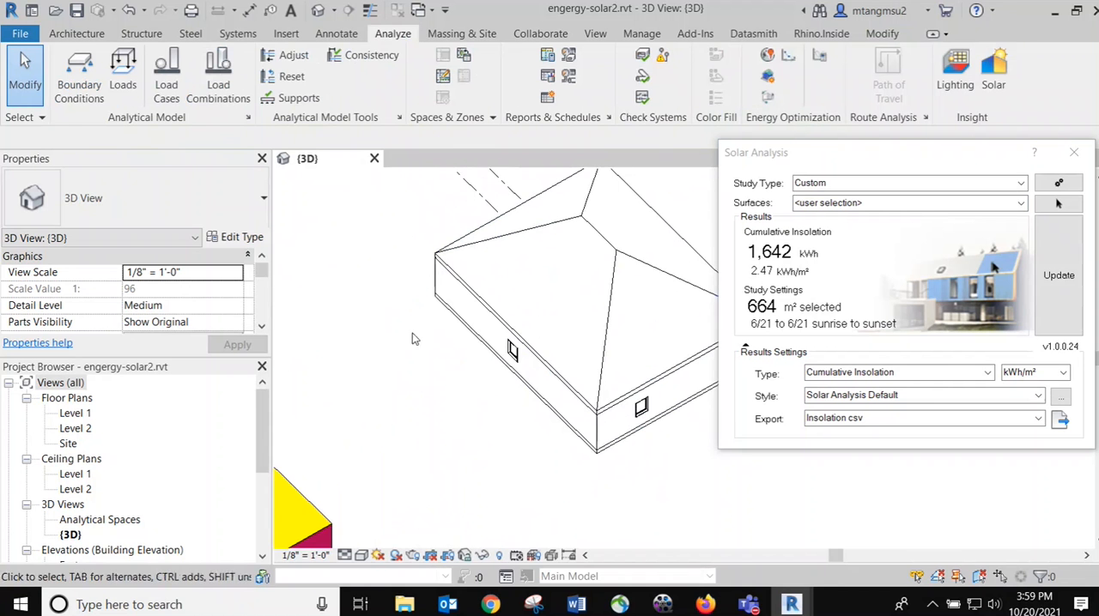
middle_drag(367, 349, 351, 379)
scroll(453, 392, up, 2)
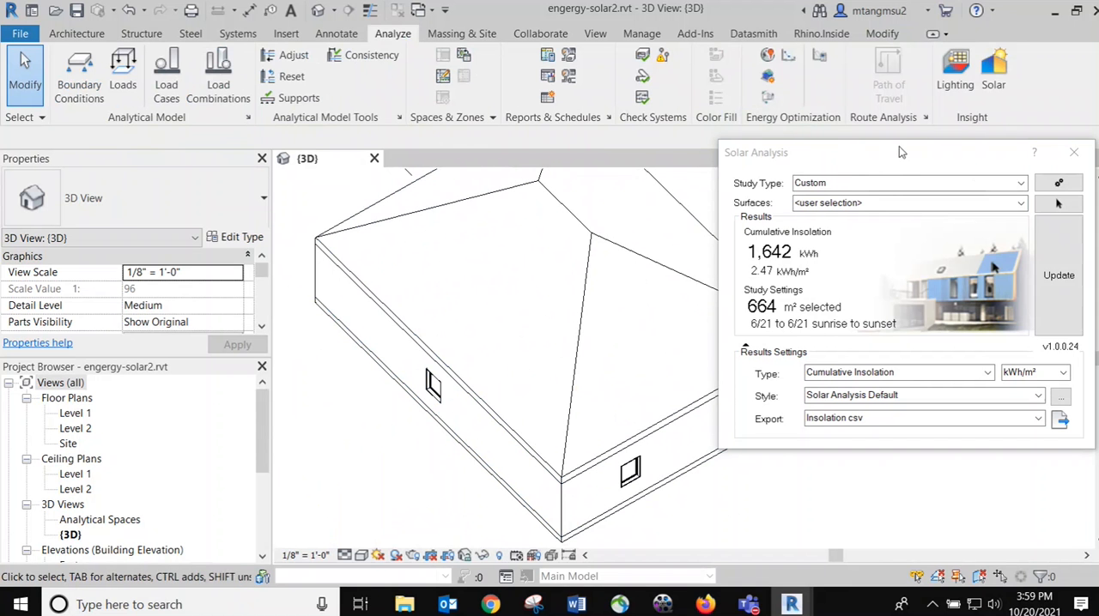
drag(898, 152, 1002, 145)
shift+middle_drag(554, 422, 572, 350)
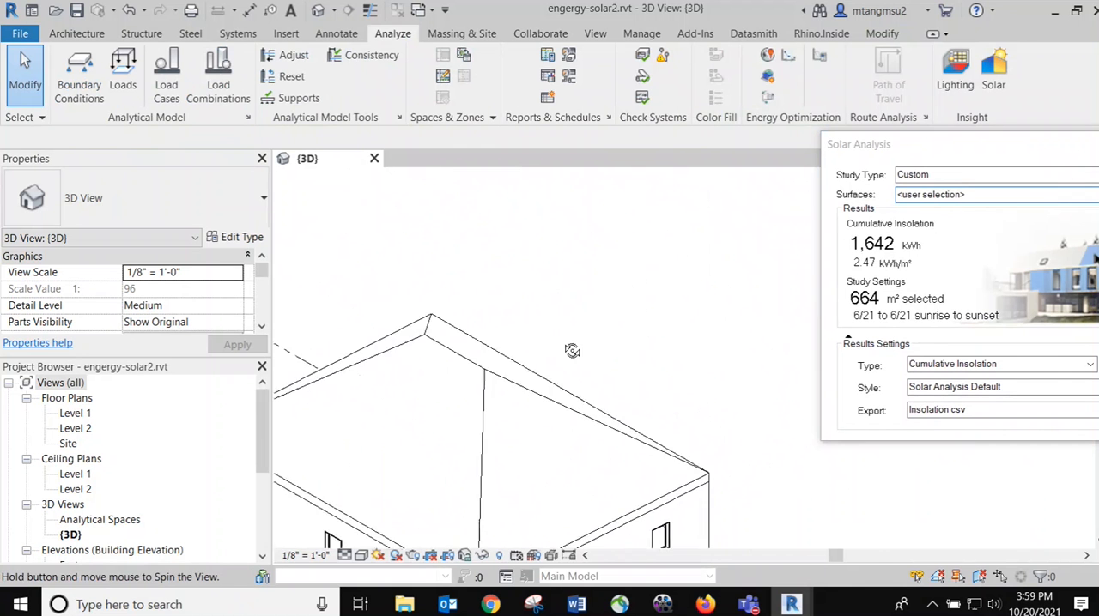
scroll(572, 350, down, 6)
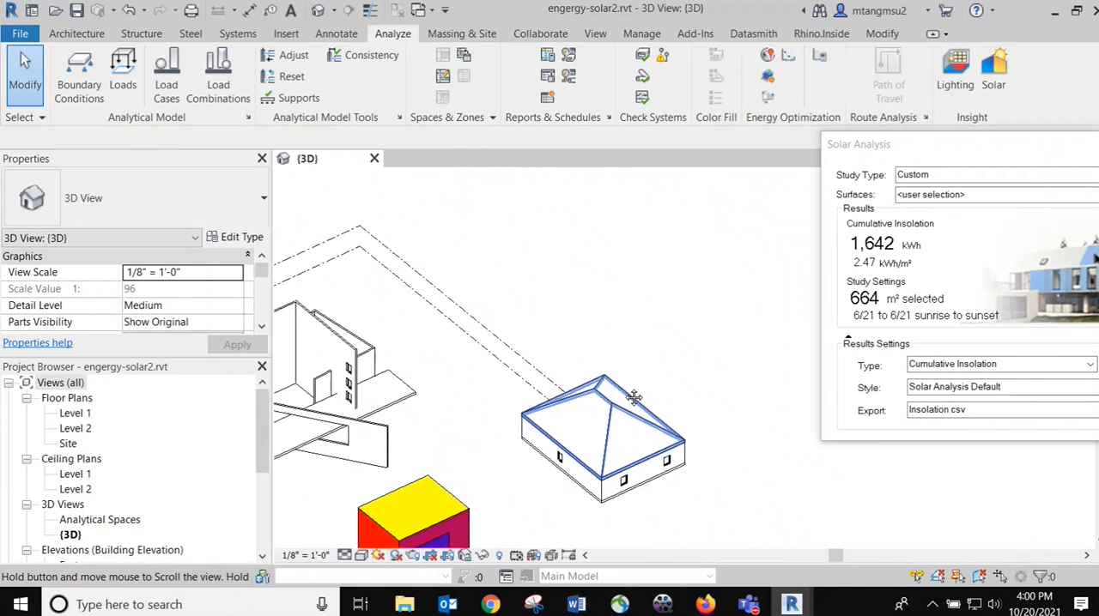
Bring the hipped-roof house into view and set the 3D view's visual style to Wireframe
middle_drag(634, 397, 647, 246)
scroll(617, 336, up, 3)
click(344, 555)
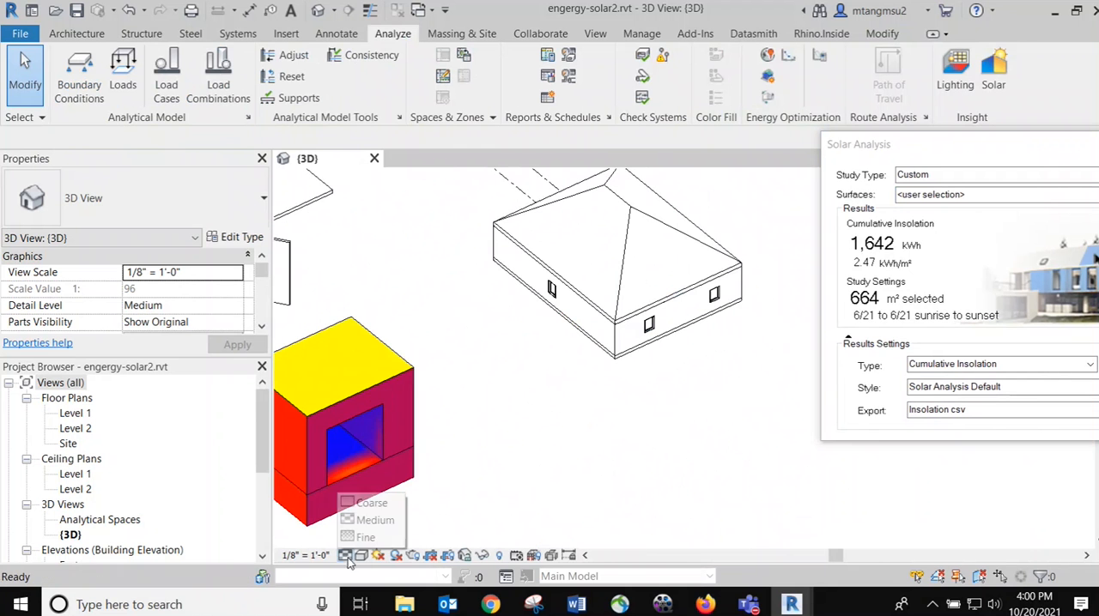
click(361, 555)
click(415, 448)
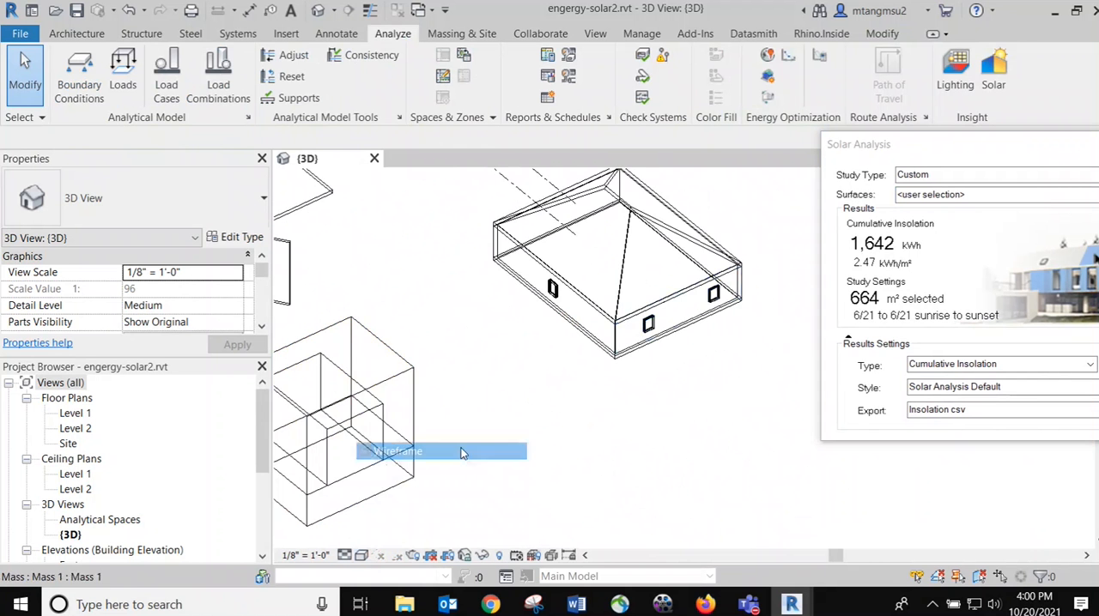
Inspect the hipped-roof house's construction by selecting its Generic - 8" wall and its Generic - 12" floor
scroll(663, 326, up, 5)
click(764, 264)
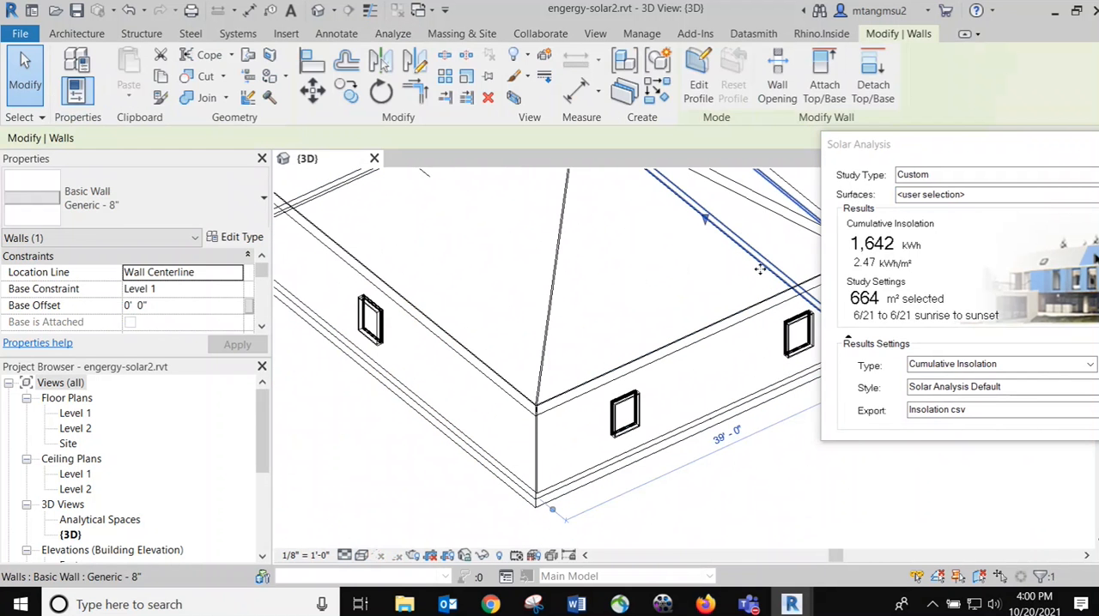
click(751, 419)
click(747, 416)
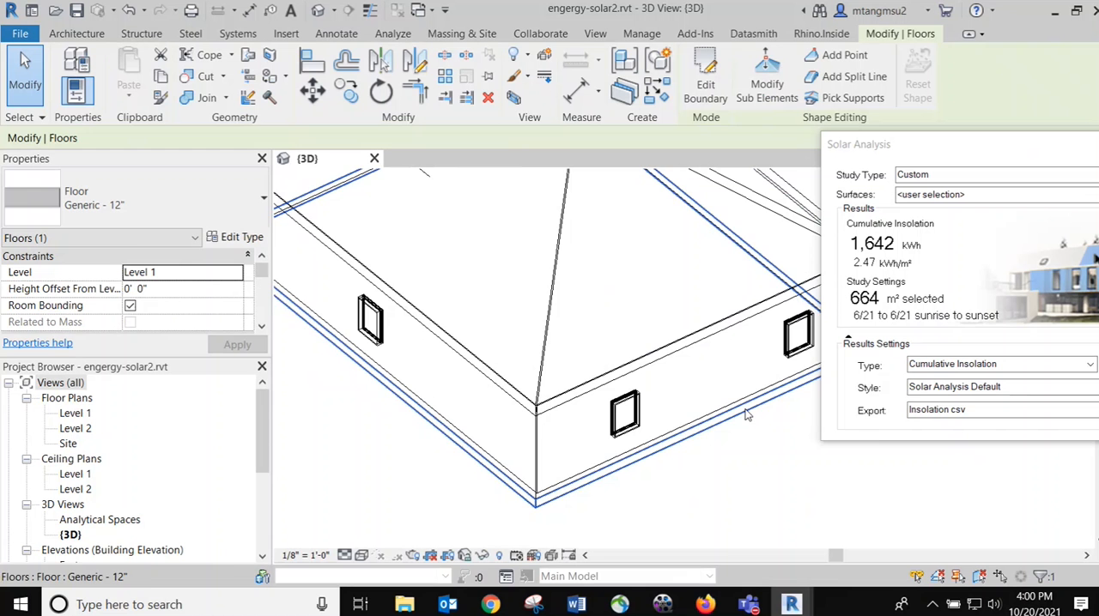
scroll(548, 324, down, 4)
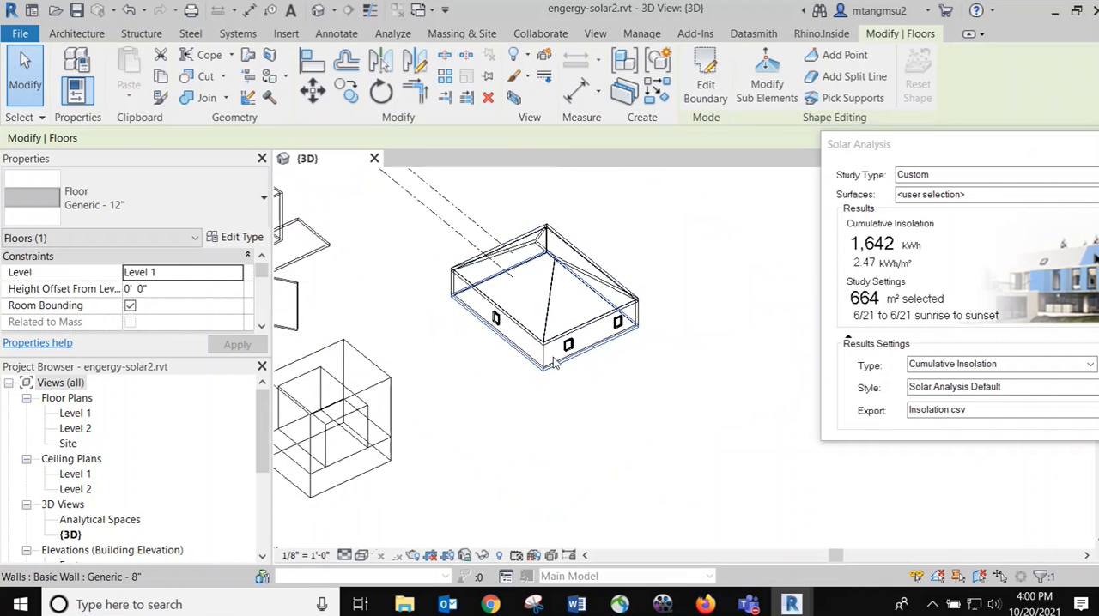
scroll(554, 362, up, 2)
click(552, 392)
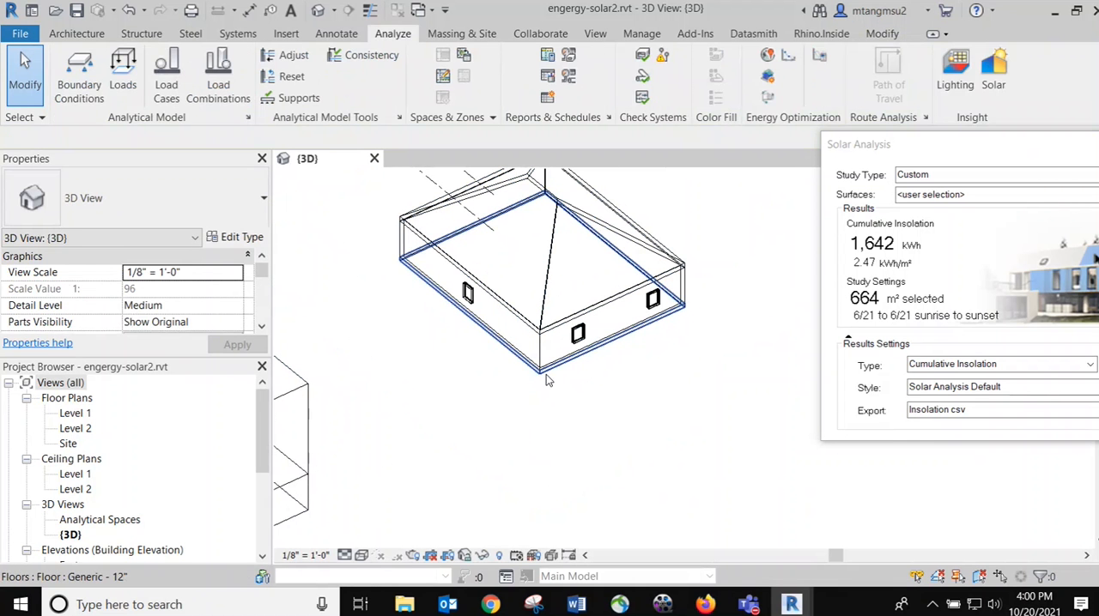
click(547, 379)
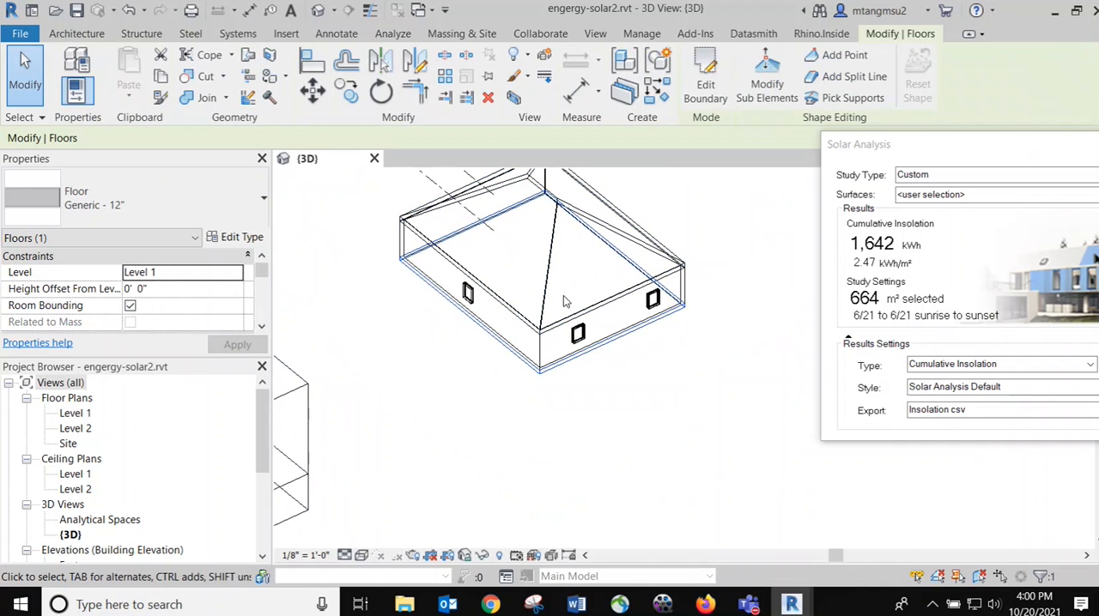
Clear the floor selection and open the Level 1 floor plan
click(415, 372)
middle_drag(454, 319, 409, 408)
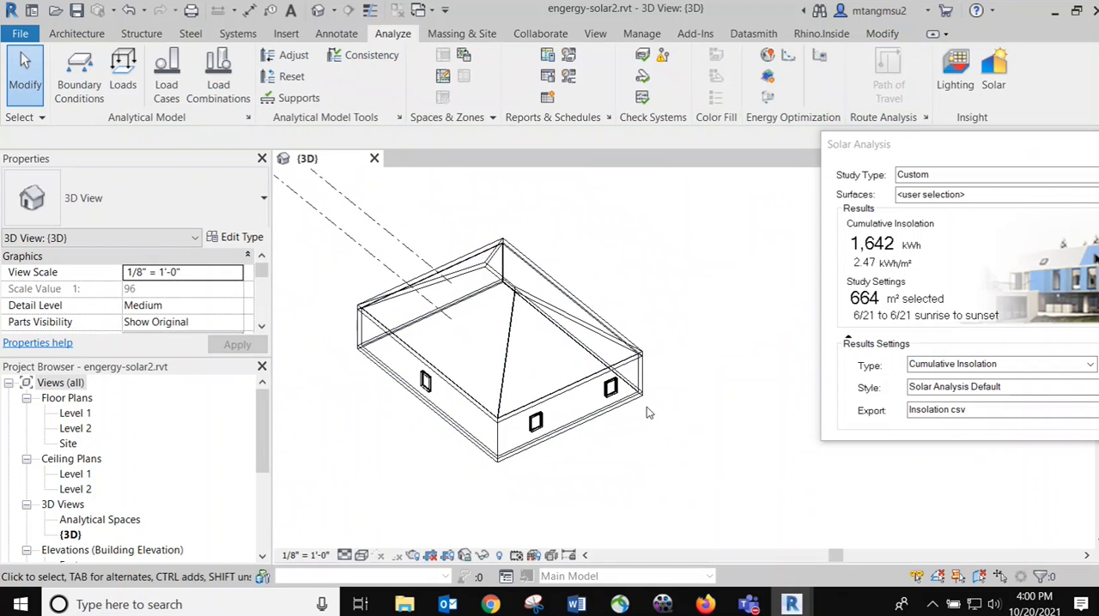
scroll(632, 368, up, 2)
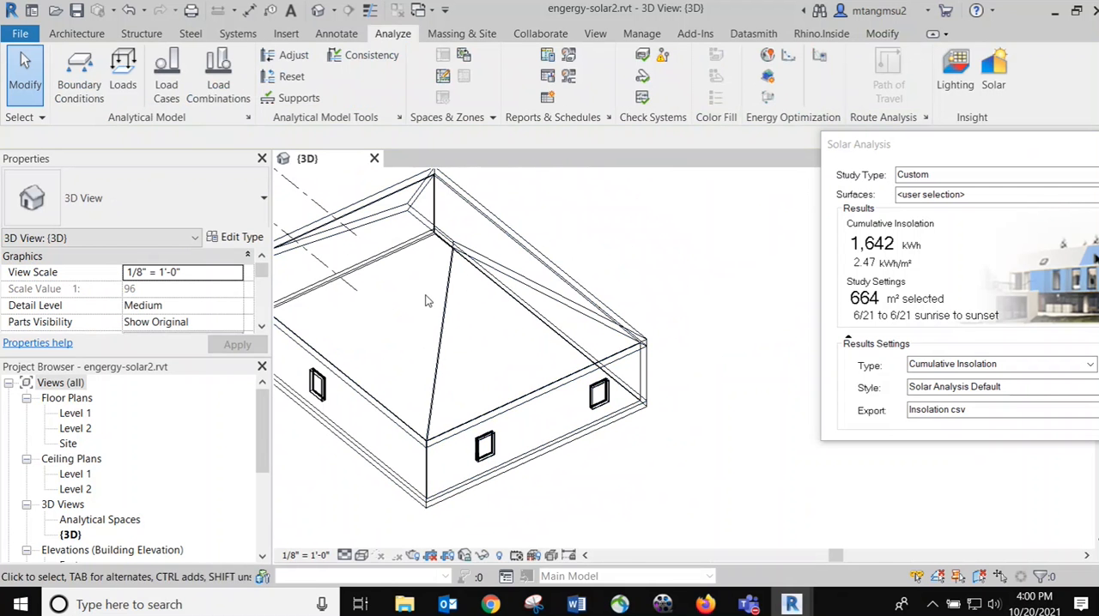
middle_drag(280, 258, 439, 244)
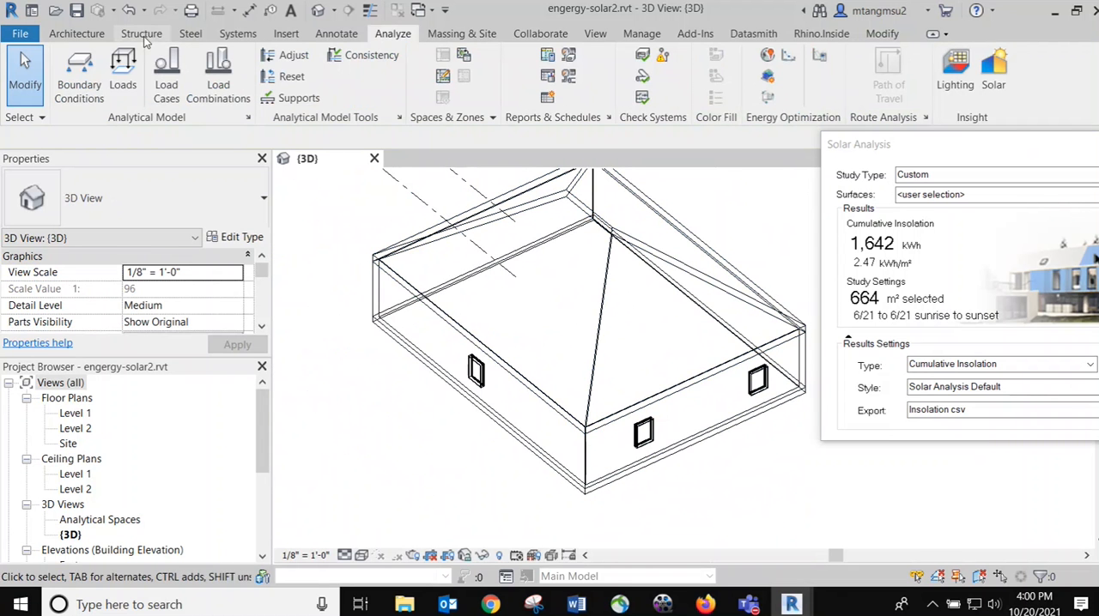
click(76, 34)
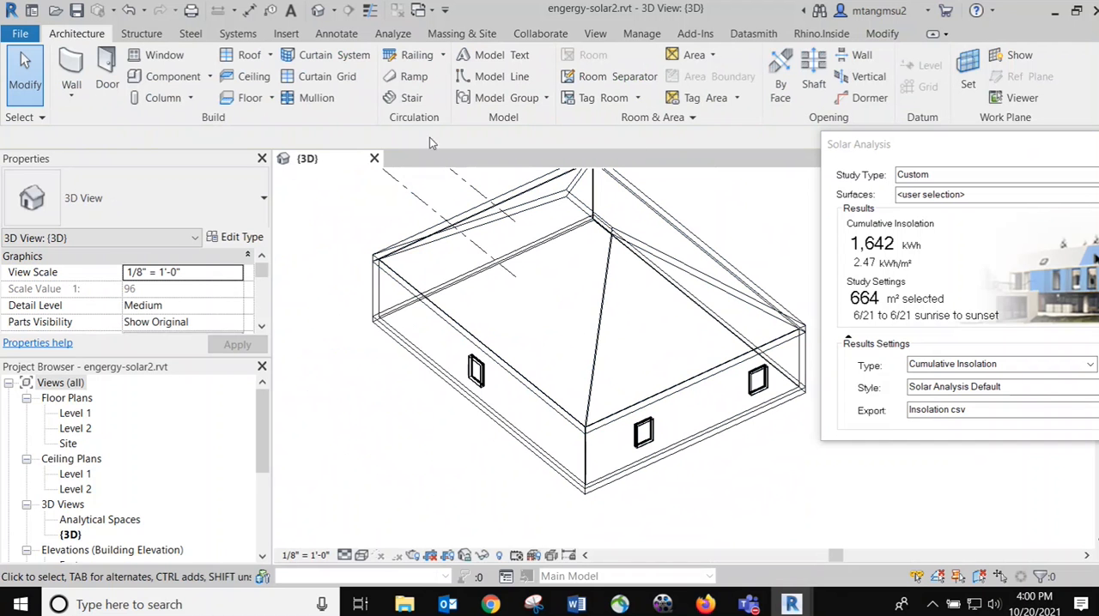
scroll(109, 553, down, 2)
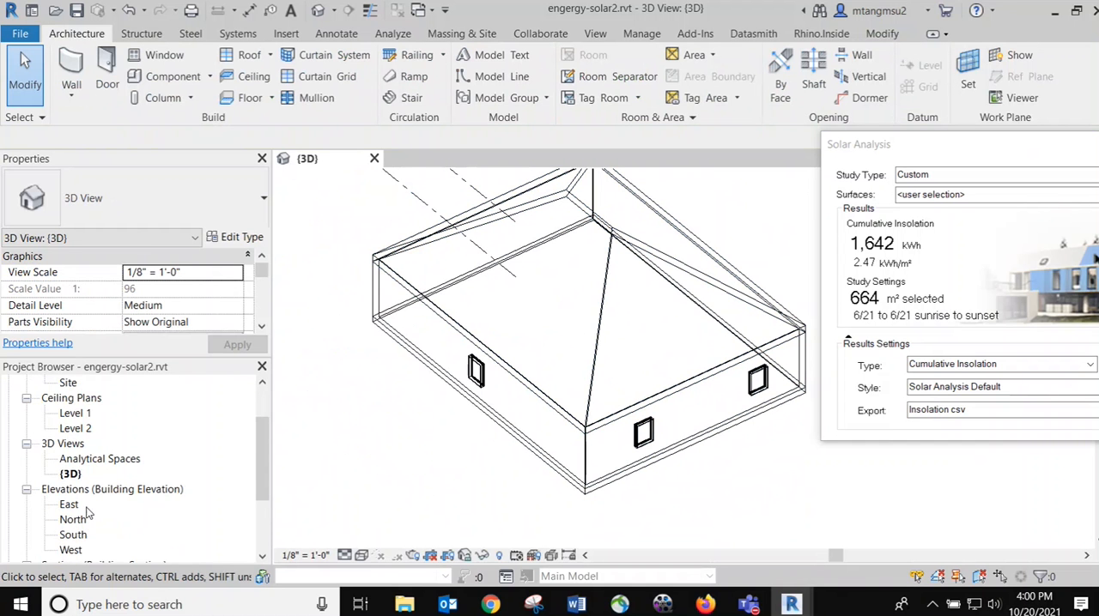
scroll(90, 431, up, 2)
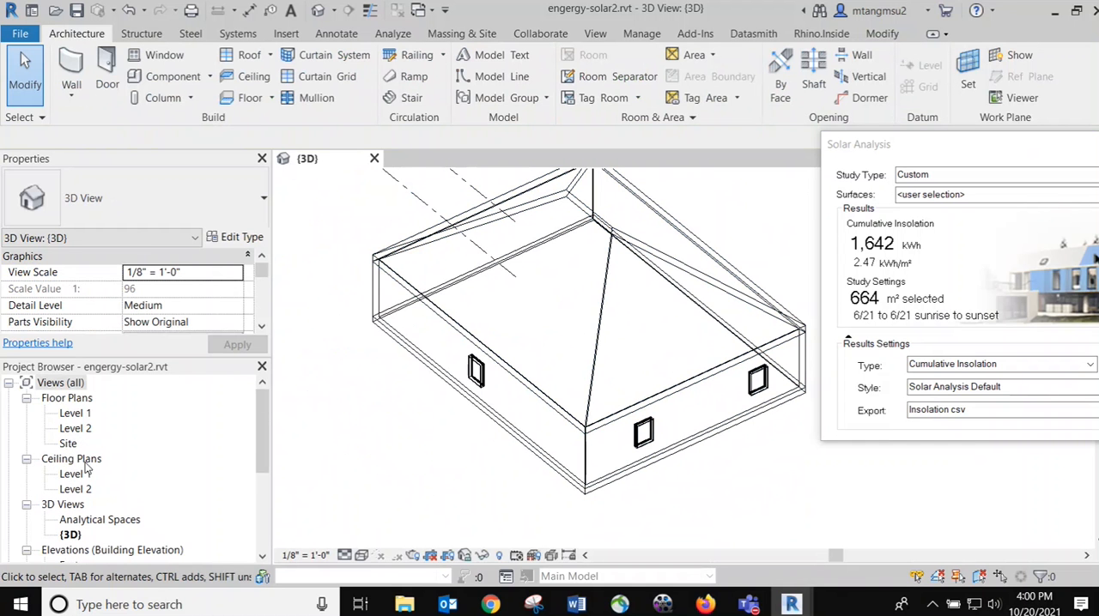
double_click(75, 414)
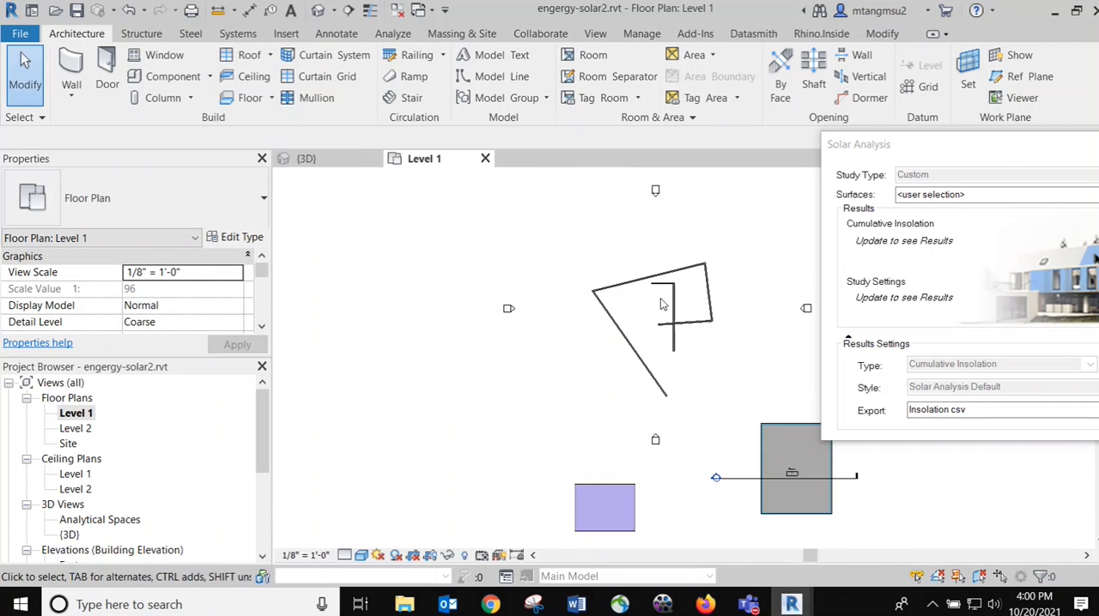
Inspect the hipped-roof house in plan by selecting the room tag inside it
middle_drag(716, 359, 505, 237)
scroll(587, 367, up, 6)
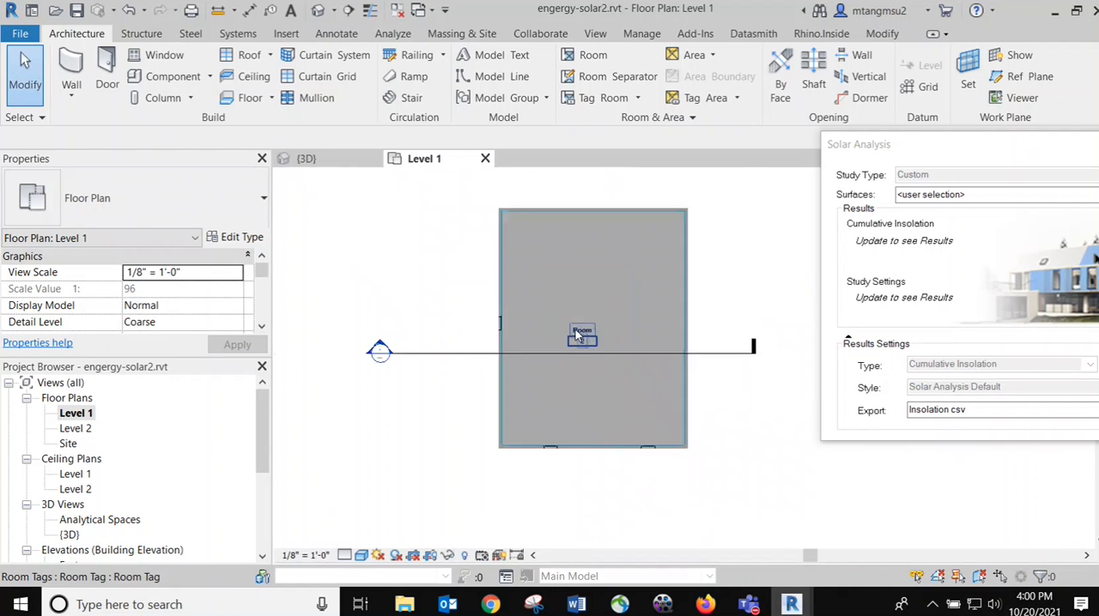
scroll(585, 340, up, 3)
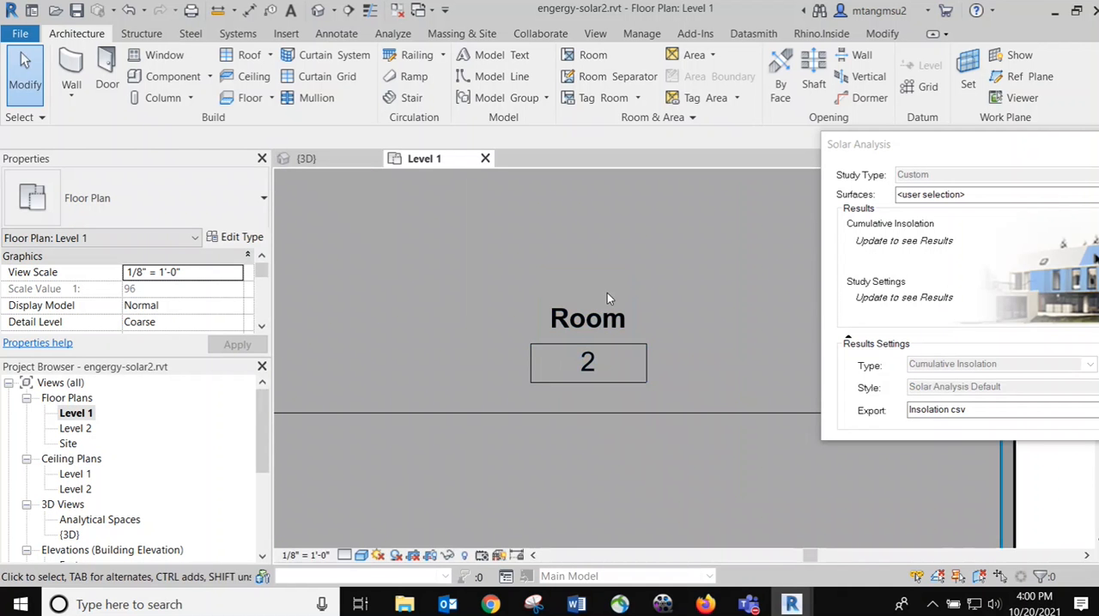
click(595, 337)
scroll(620, 334, down, 5)
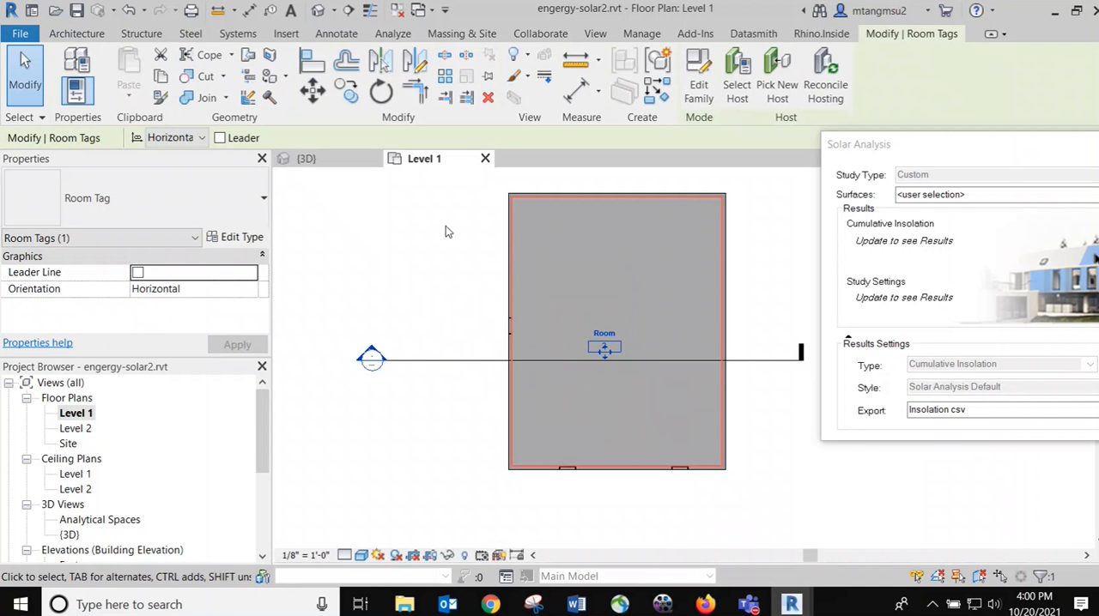
Review the Area and Volume Computations settings for rooms and leave them without making changes
click(76, 33)
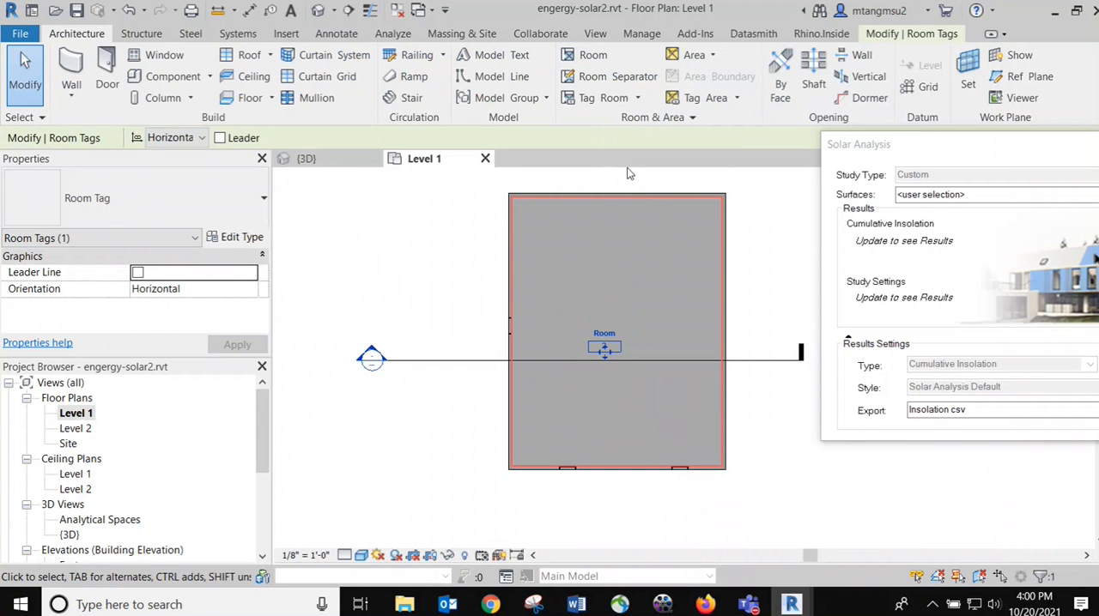
click(691, 118)
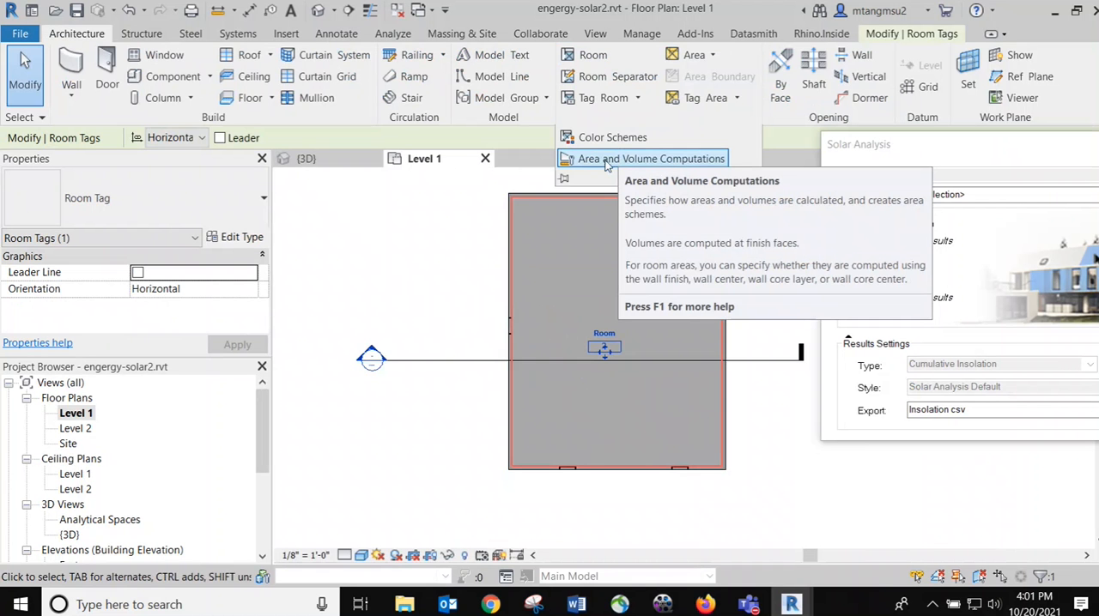
click(632, 159)
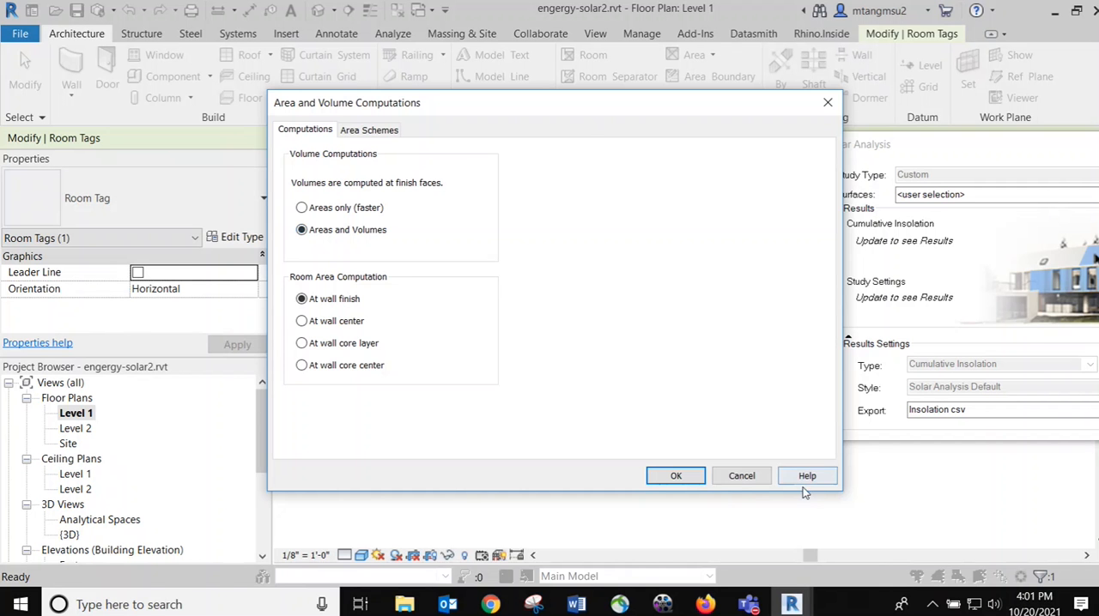
click(741, 476)
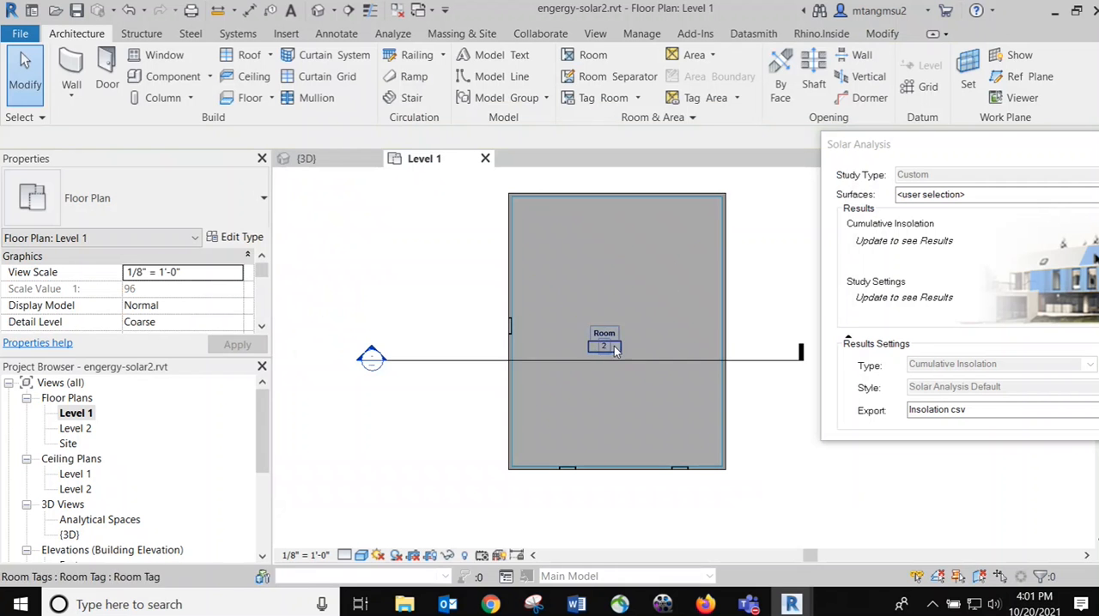
Select the building section line through the hipped-roof house and open the Section 1 view
click(441, 364)
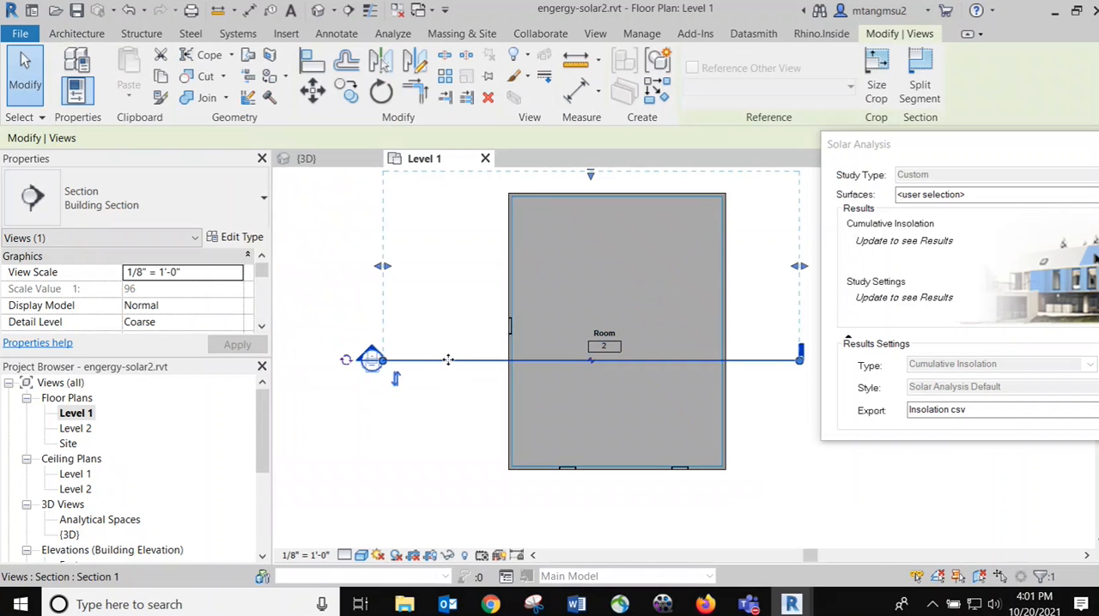
scroll(215, 489, down, 3)
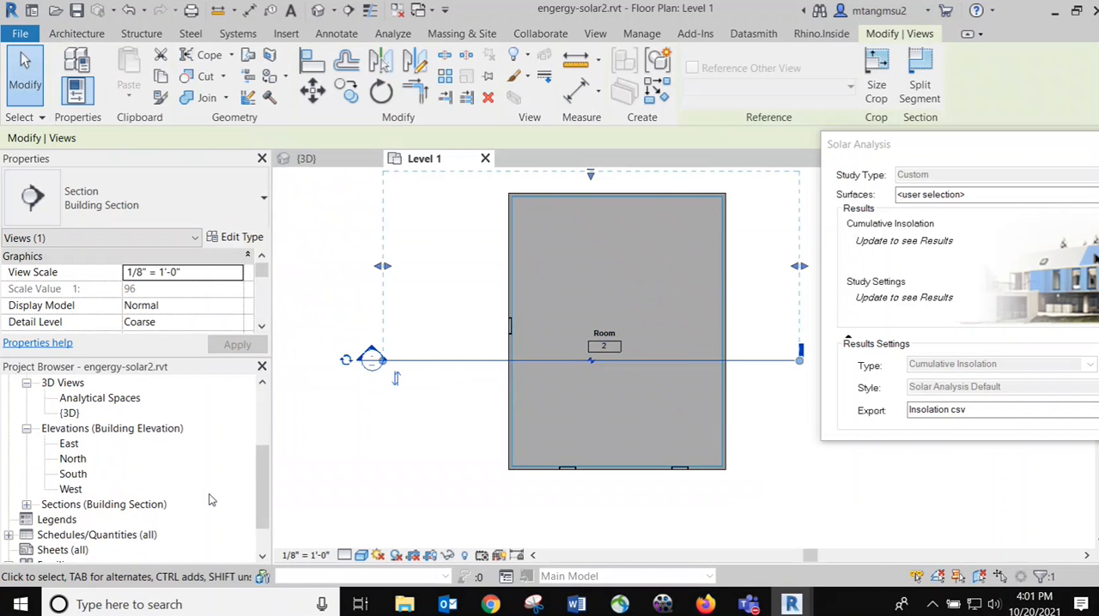
click(26, 504)
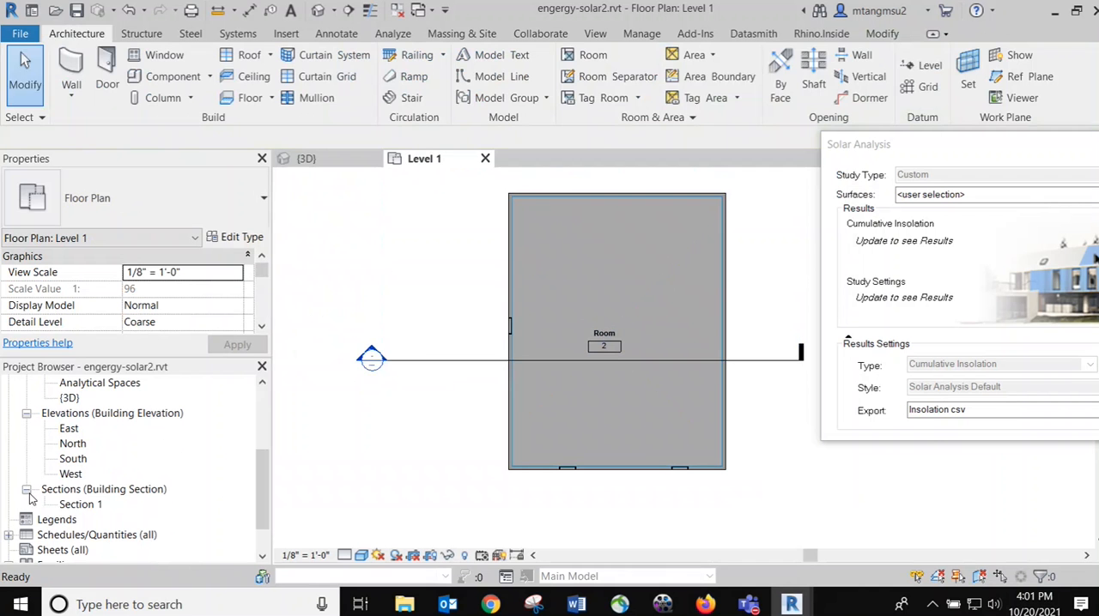
double_click(81, 505)
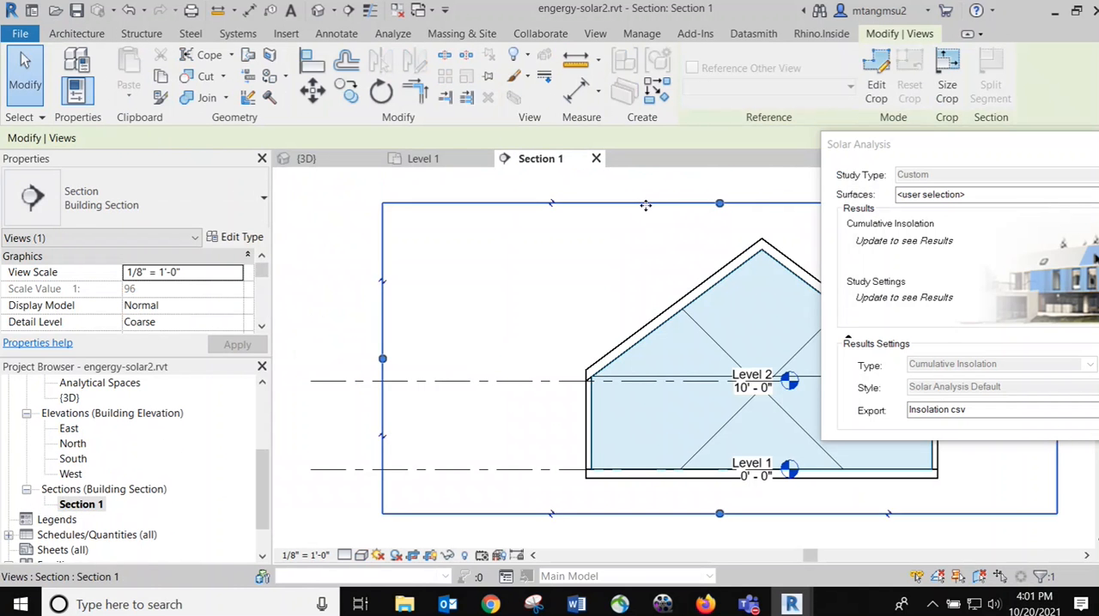
Lower the room's upper limit to below Level 2, at a limit offset of about 8' 6", and reselect the room
click(721, 342)
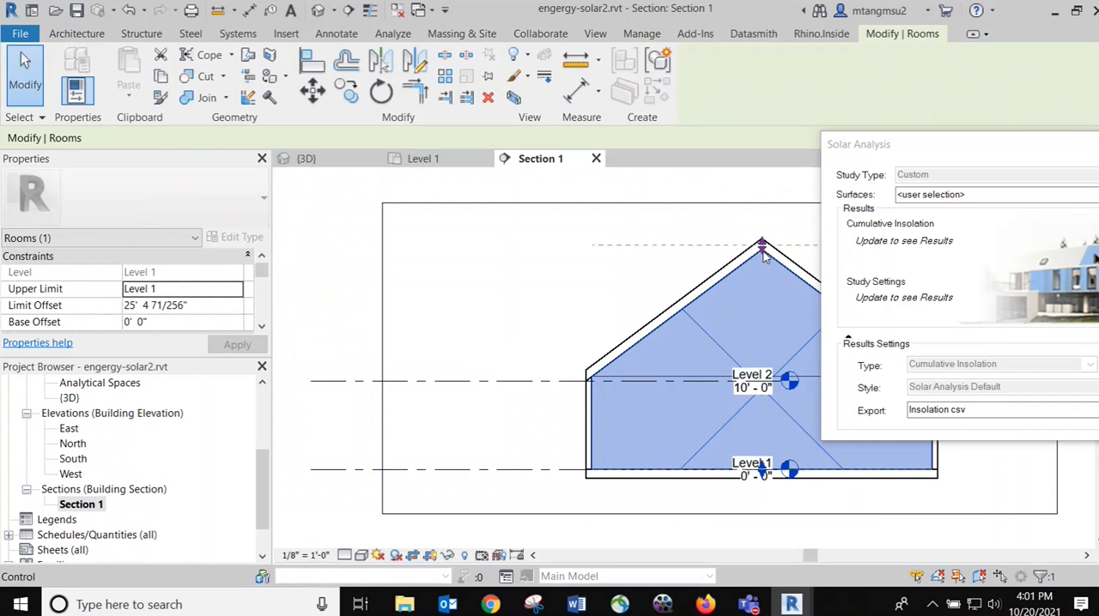
drag(762, 246, 761, 393)
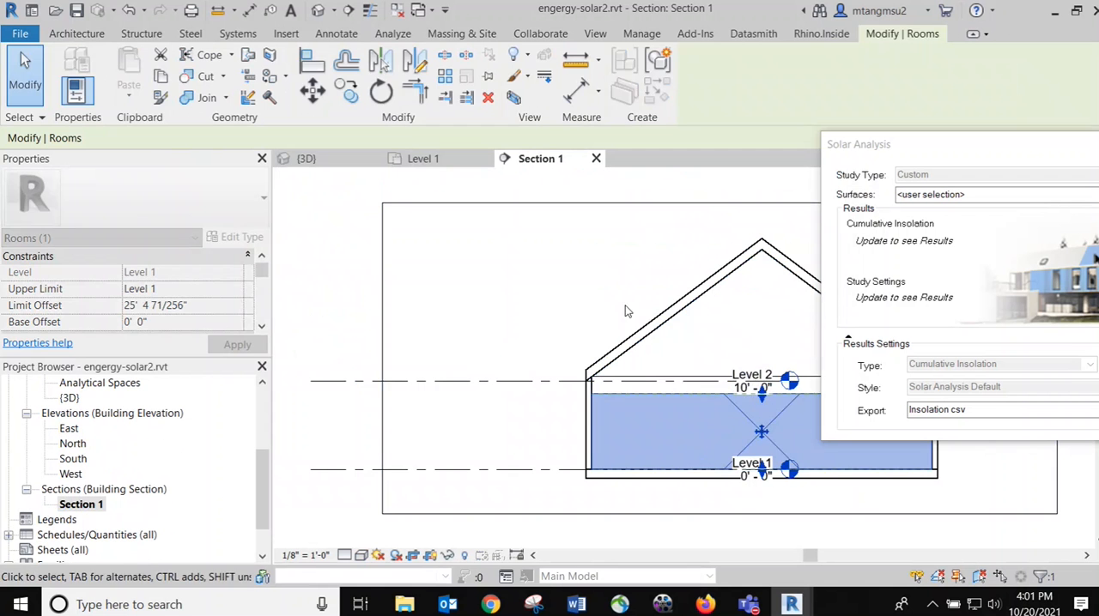
click(373, 264)
middle_drag(763, 373, 530, 308)
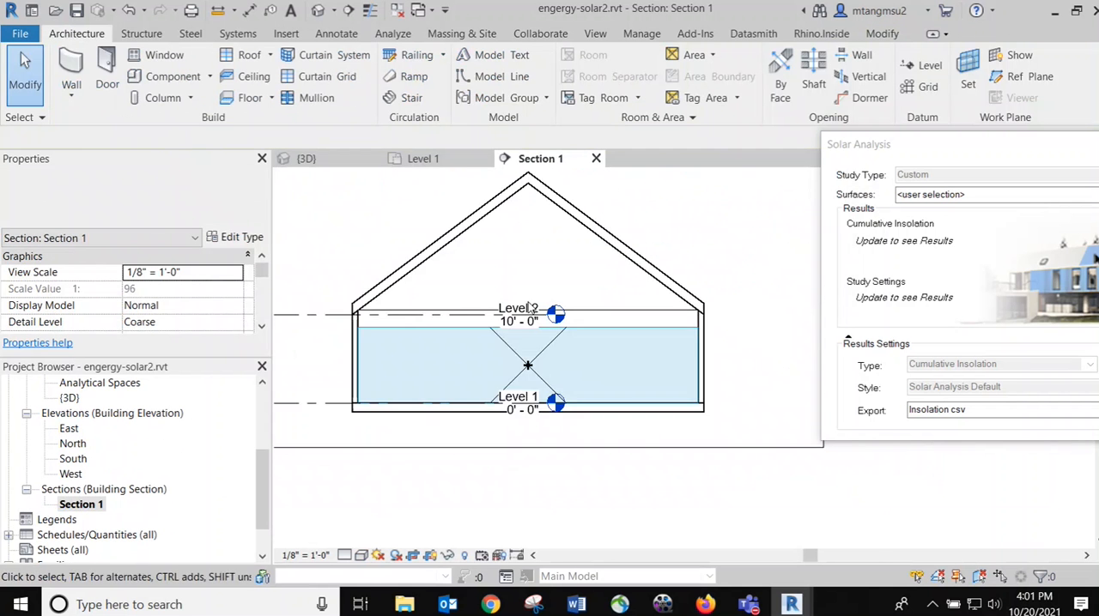
scroll(589, 335, up, 2)
click(491, 380)
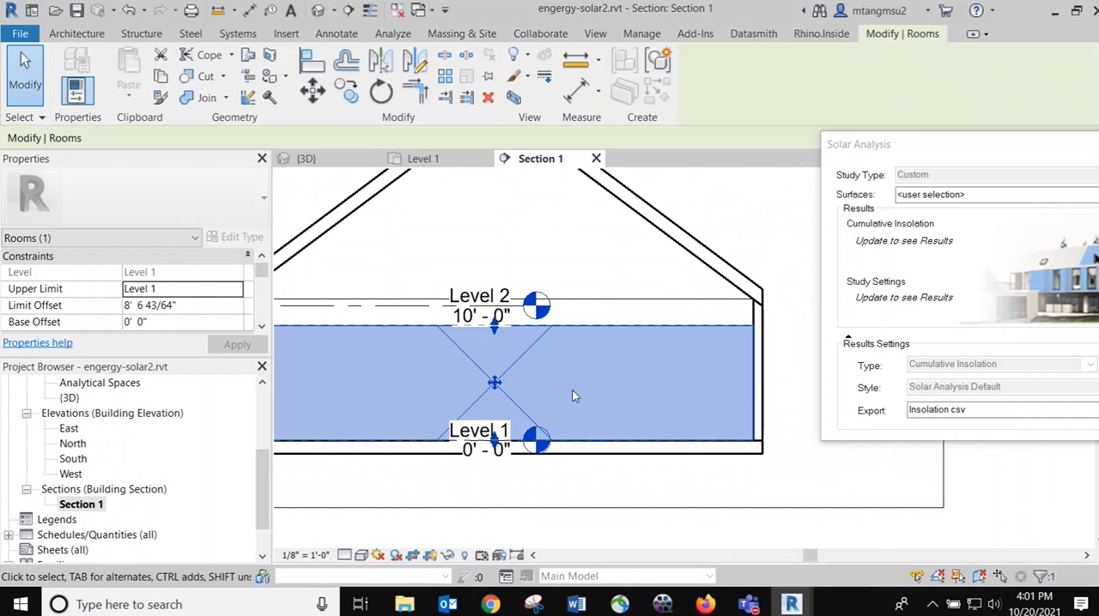
middle_drag(612, 387, 747, 409)
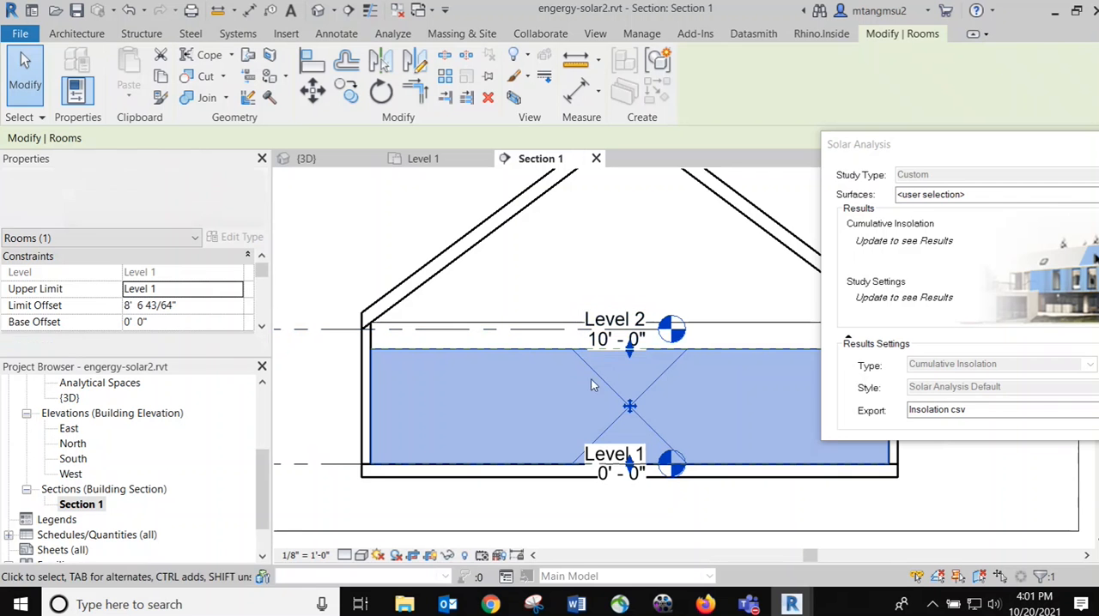
middle_drag(420, 246, 377, 307)
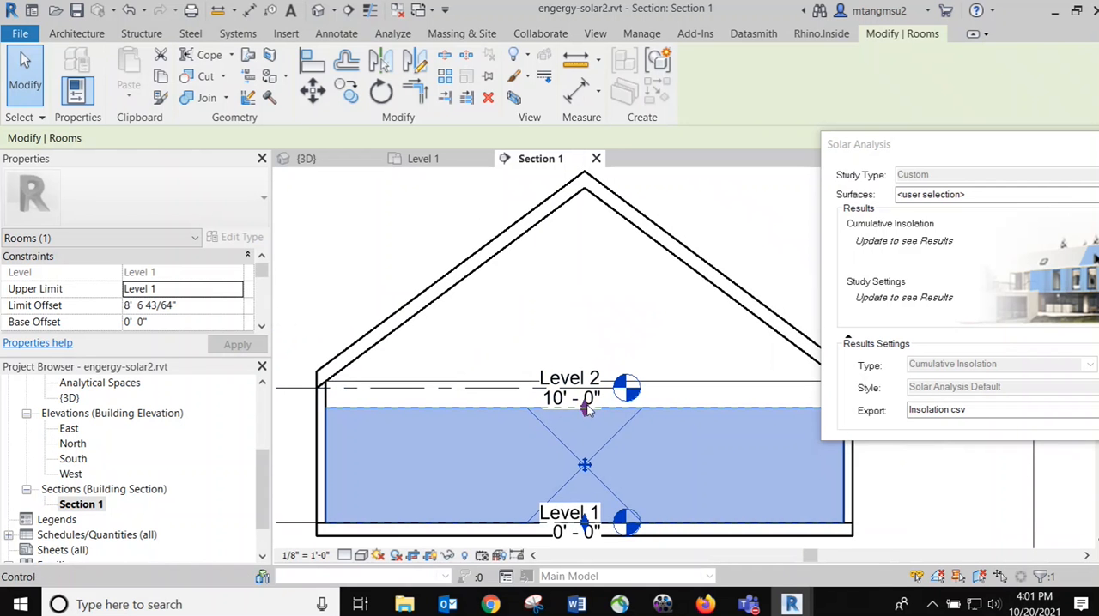
Raise the room's upper limit to just above the roof ridge, at a limit offset of about 26' 5"
drag(587, 409, 583, 180)
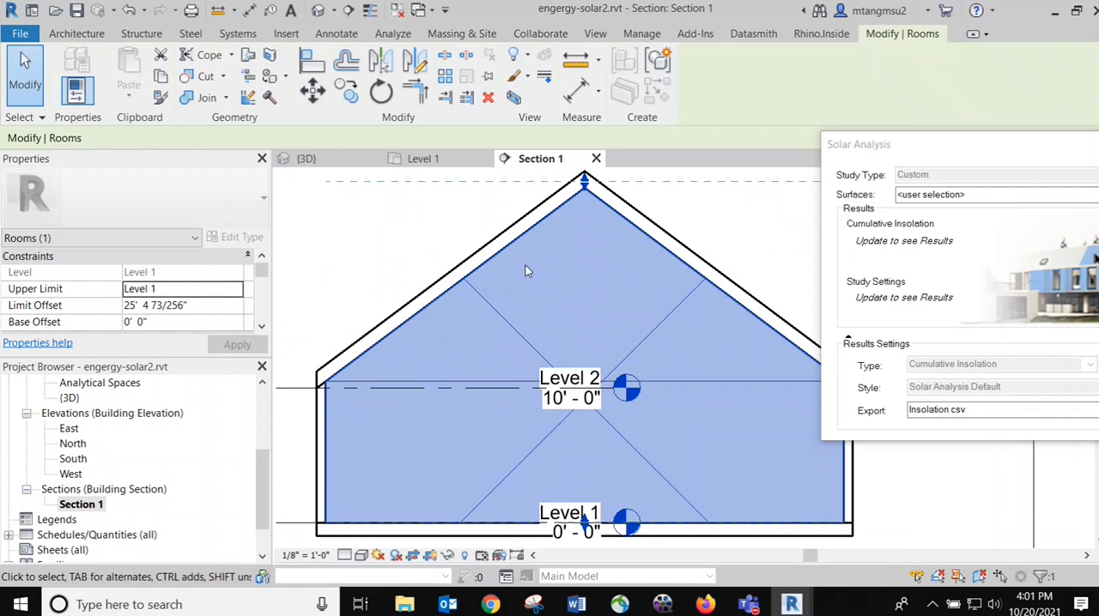
scroll(525, 267, down, 2)
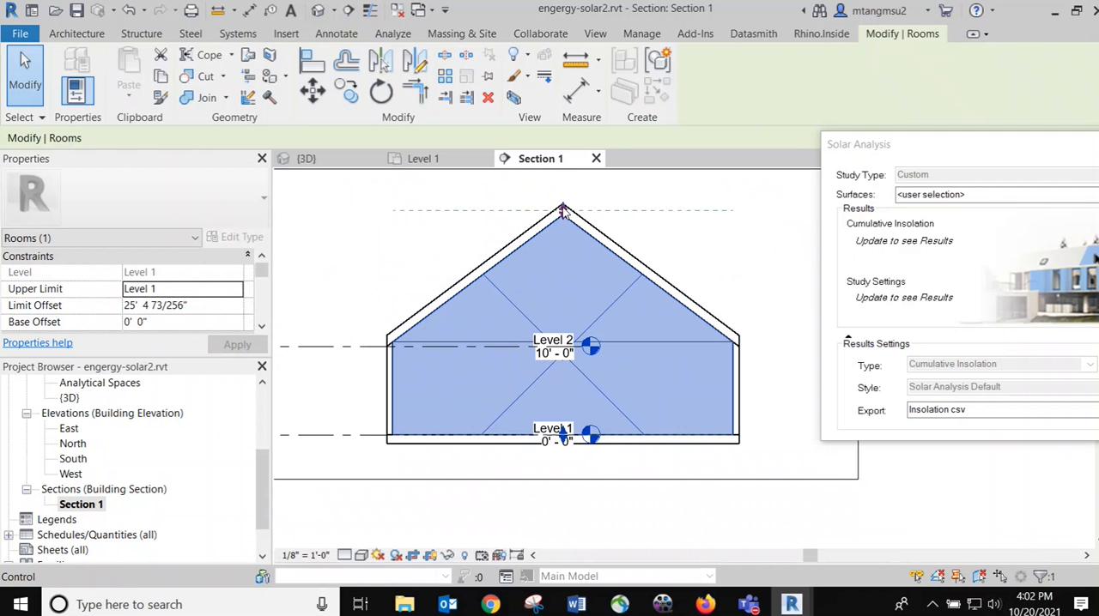
drag(562, 212, 562, 199)
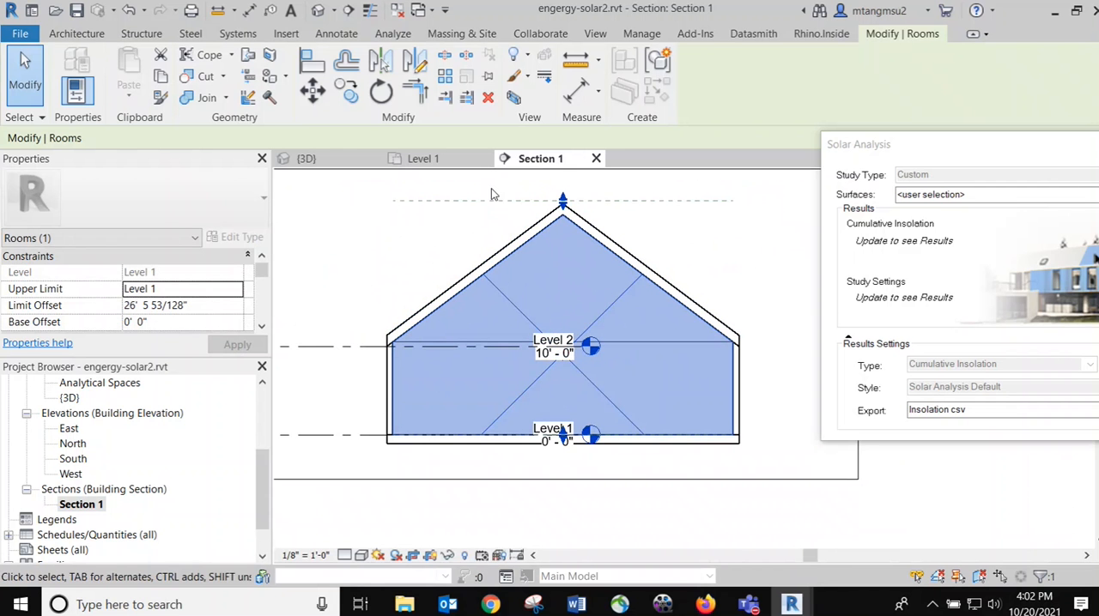
Return to the 3D view, select the whole hipped-roof house and close the Solar Analysis dialog
click(320, 11)
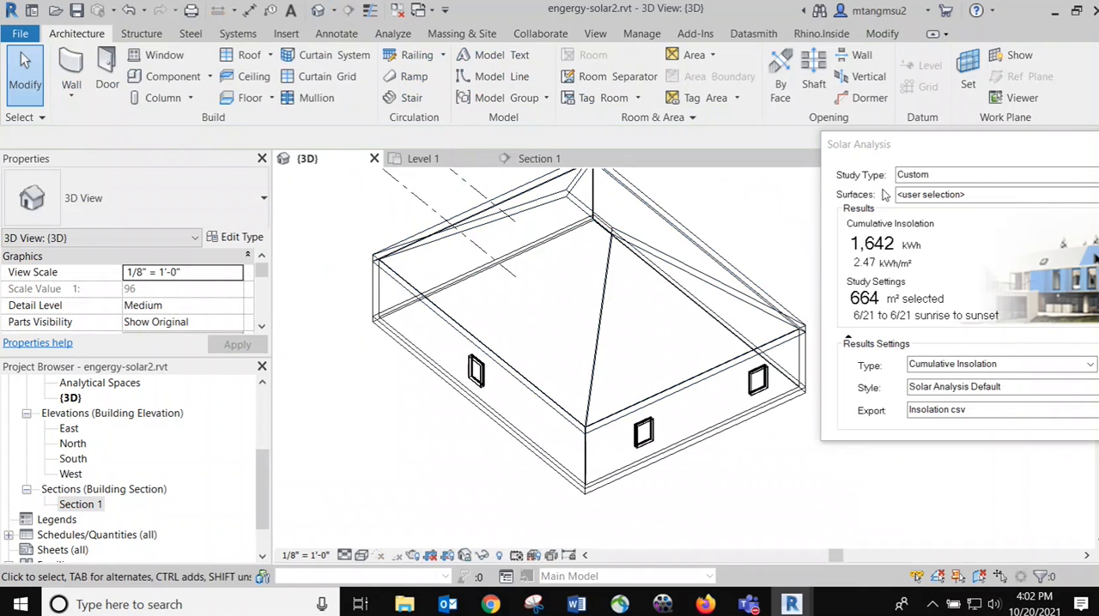
shift+middle_drag(542, 221, 442, 327)
scroll(485, 313, down, 2)
drag(405, 270, 793, 557)
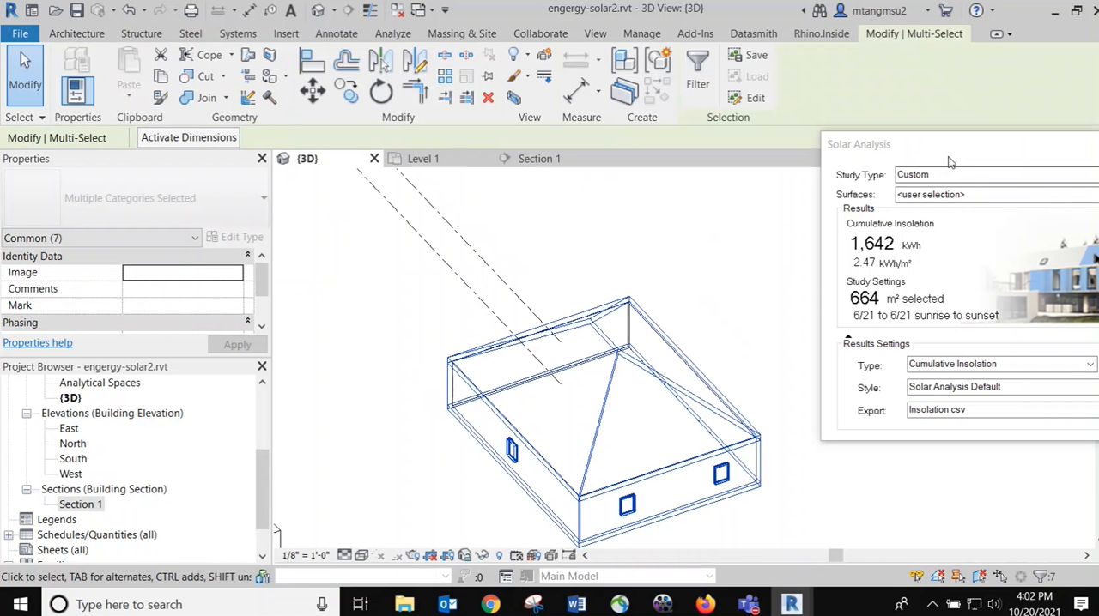
drag(942, 148, 524, 153)
click(760, 156)
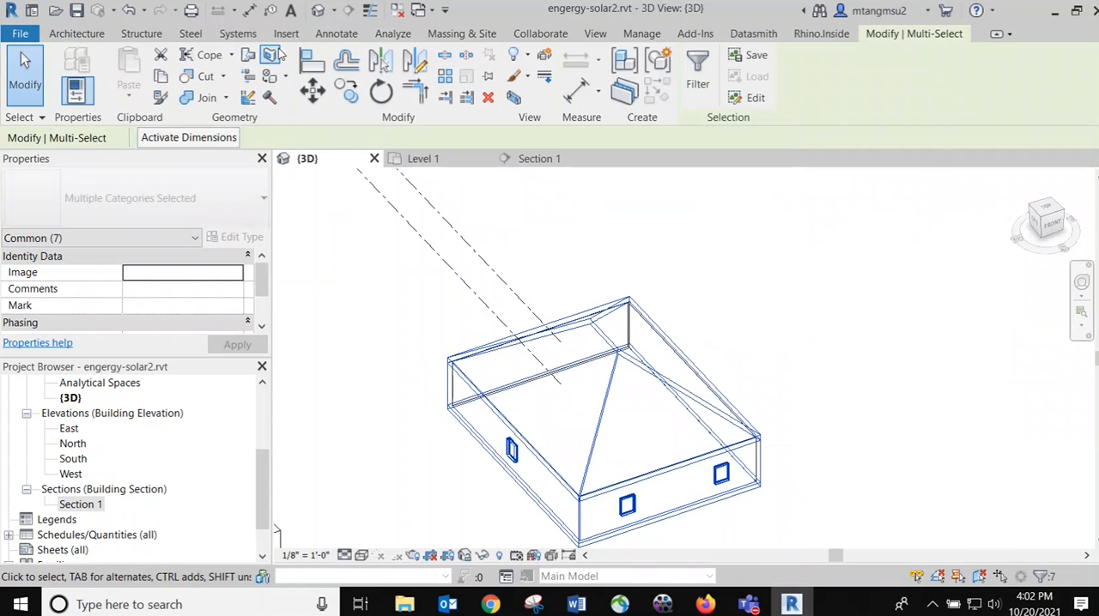
Examine the Energy Optimization commands for creating an energy model, with the hipped-roof house both selected and unselected
click(392, 34)
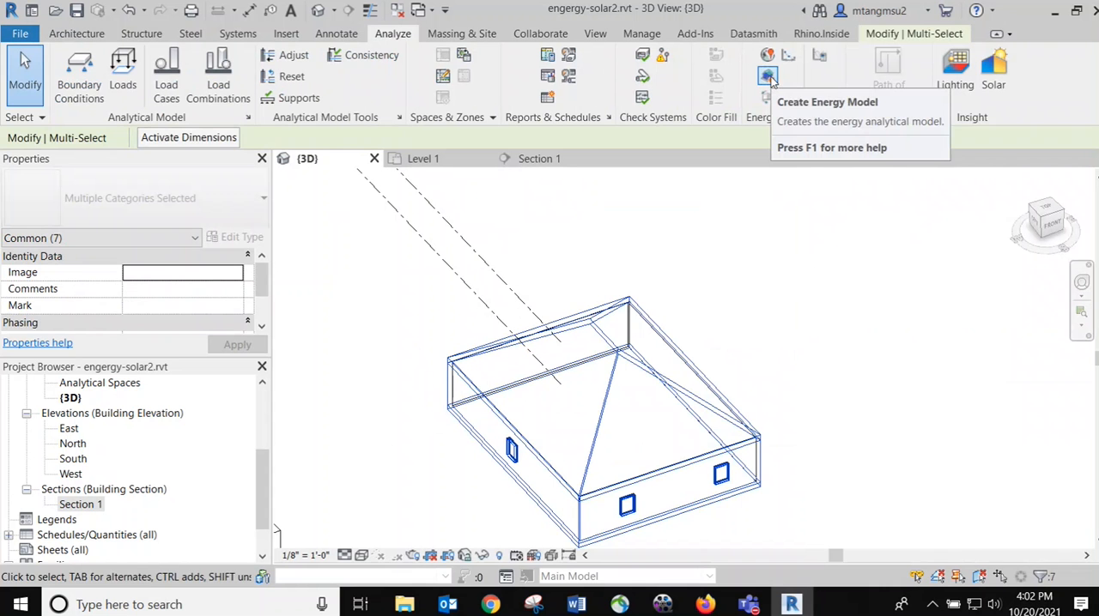
key(Escape)
scroll(683, 294, down, 1)
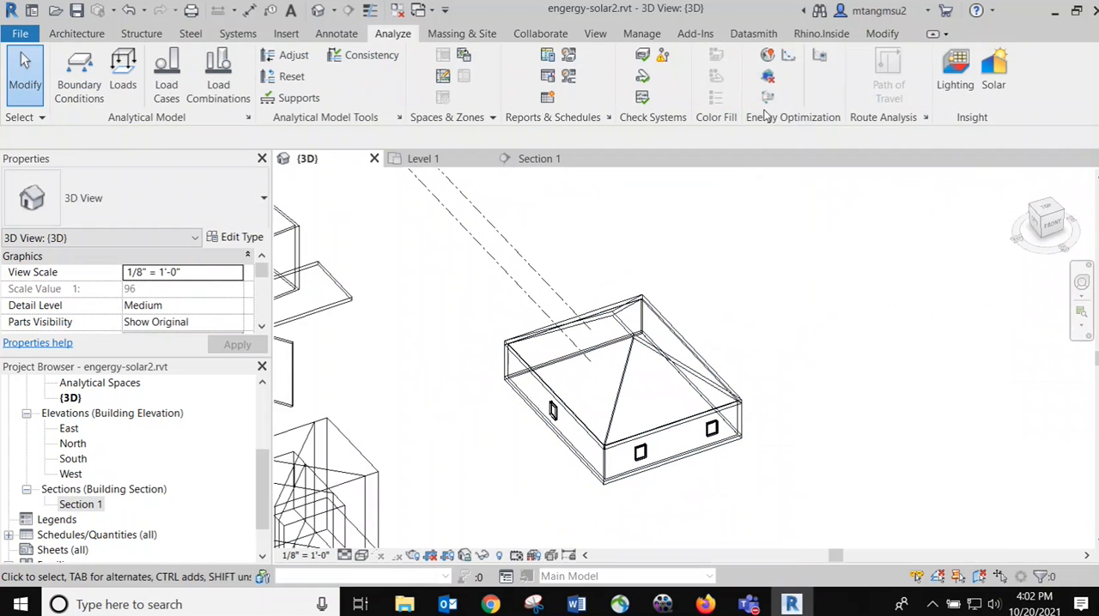
drag(479, 176, 783, 532)
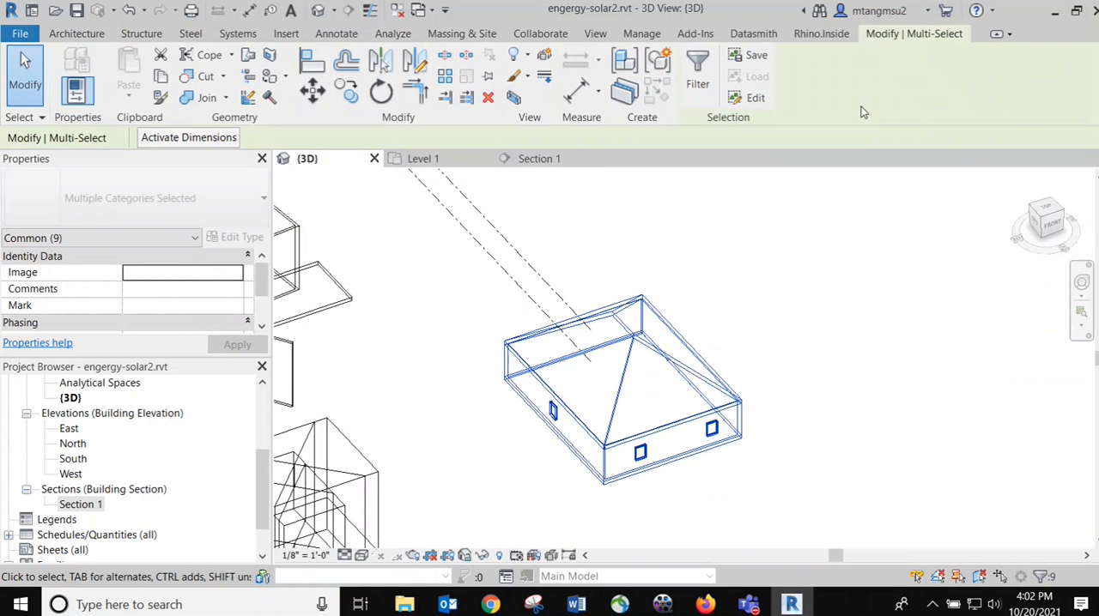
click(797, 284)
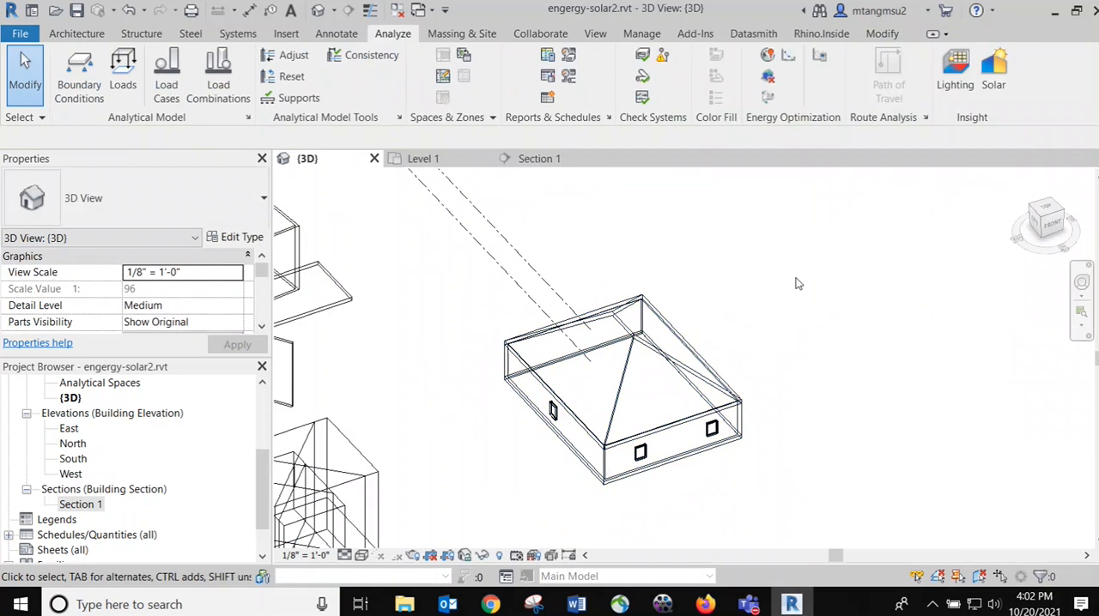
click(767, 98)
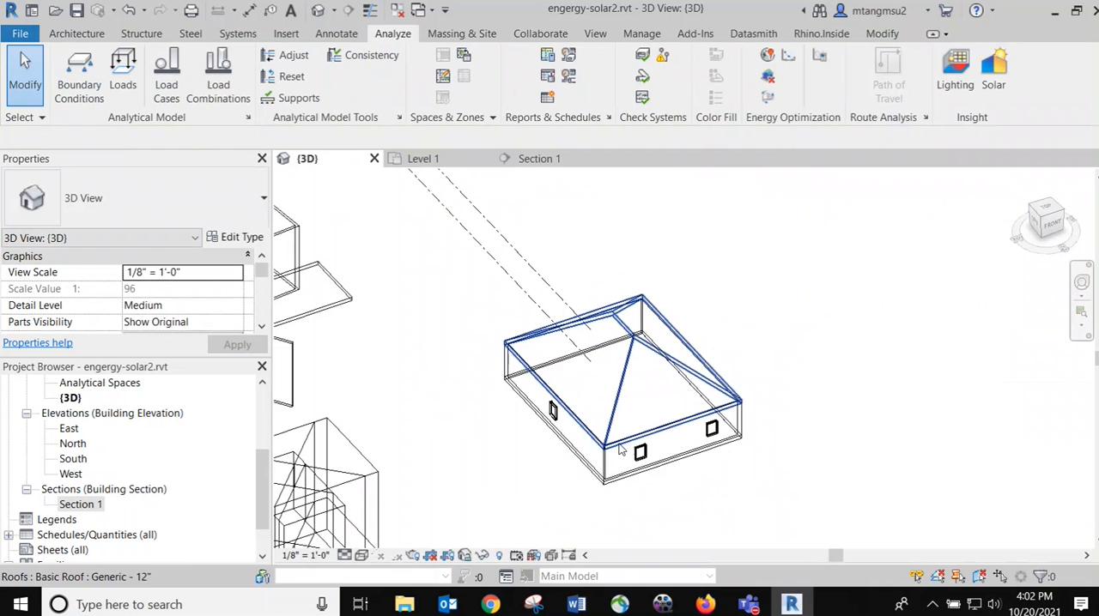
Compare the Shaded and Hidden Line visual styles on the hipped-roof house and leave the 3D view in Shaded
click(363, 556)
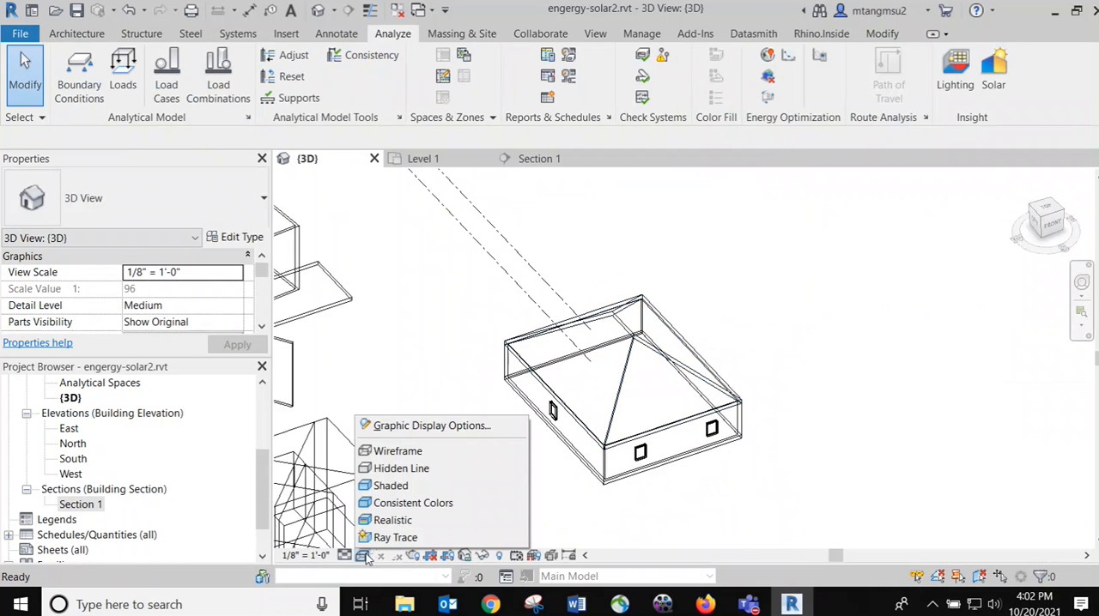
click(405, 487)
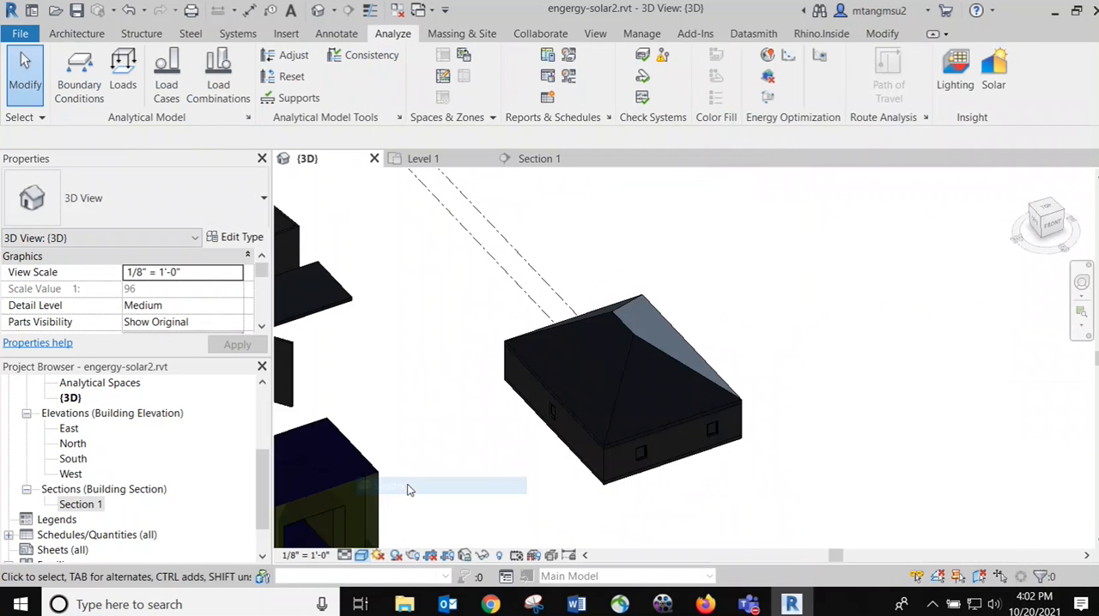
scroll(719, 450, up, 2)
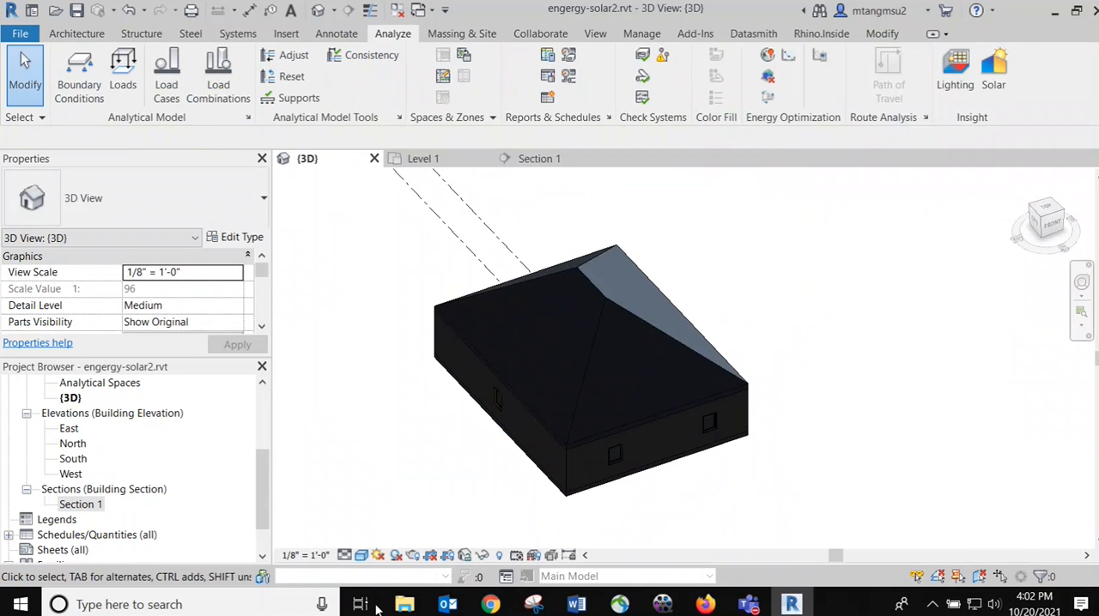
click(361, 555)
click(403, 472)
scroll(609, 348, up, 1)
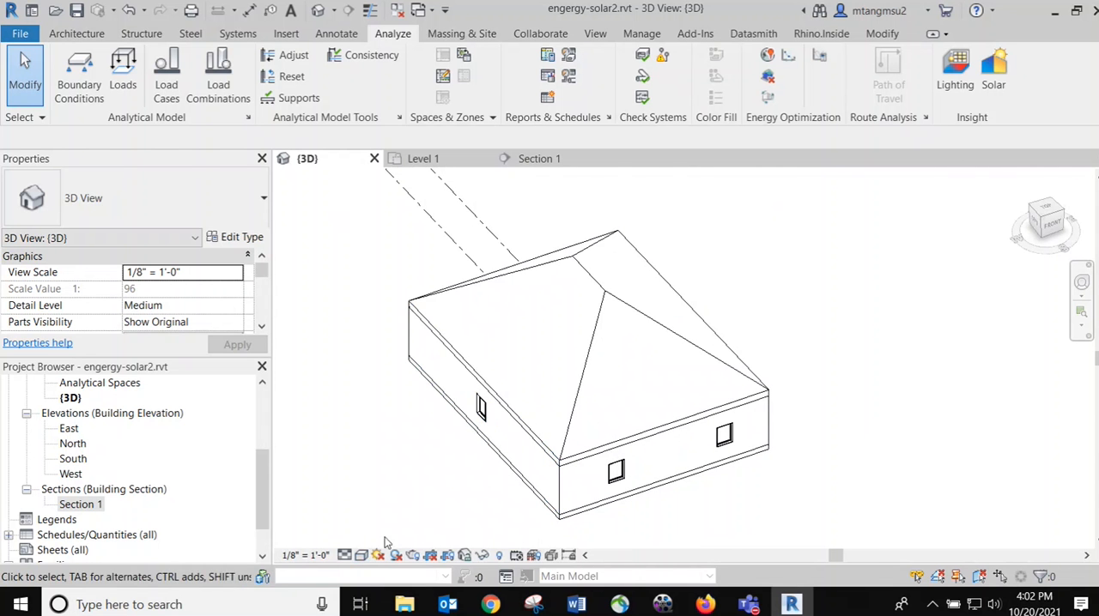
click(362, 555)
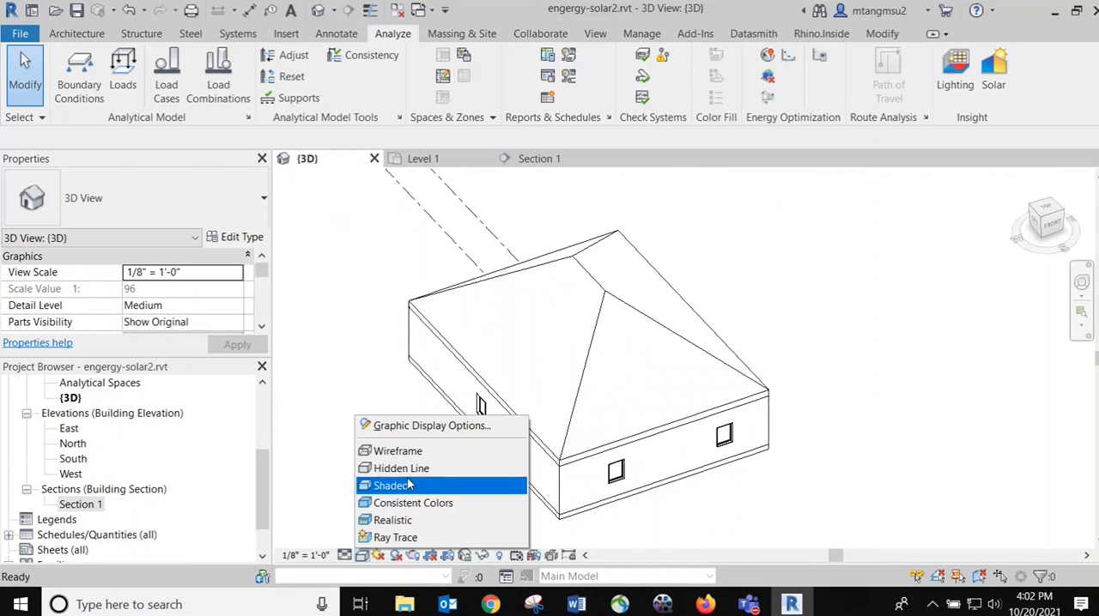
click(405, 487)
Highlight the whole hipped-roof house by selecting all its elements in the 3D view, and clear the selection
shift+middle_drag(715, 381, 639, 384)
drag(429, 189, 880, 538)
click(890, 327)
scroll(709, 334, down, 2)
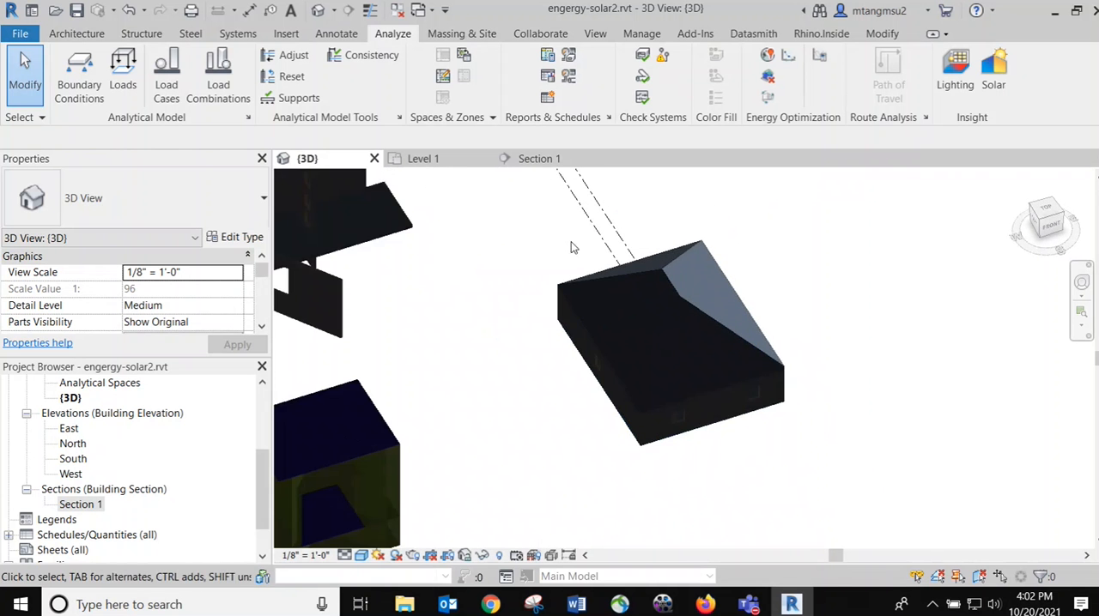
middle_drag(563, 236, 537, 260)
drag(484, 214, 771, 458)
drag(827, 506, 827, 508)
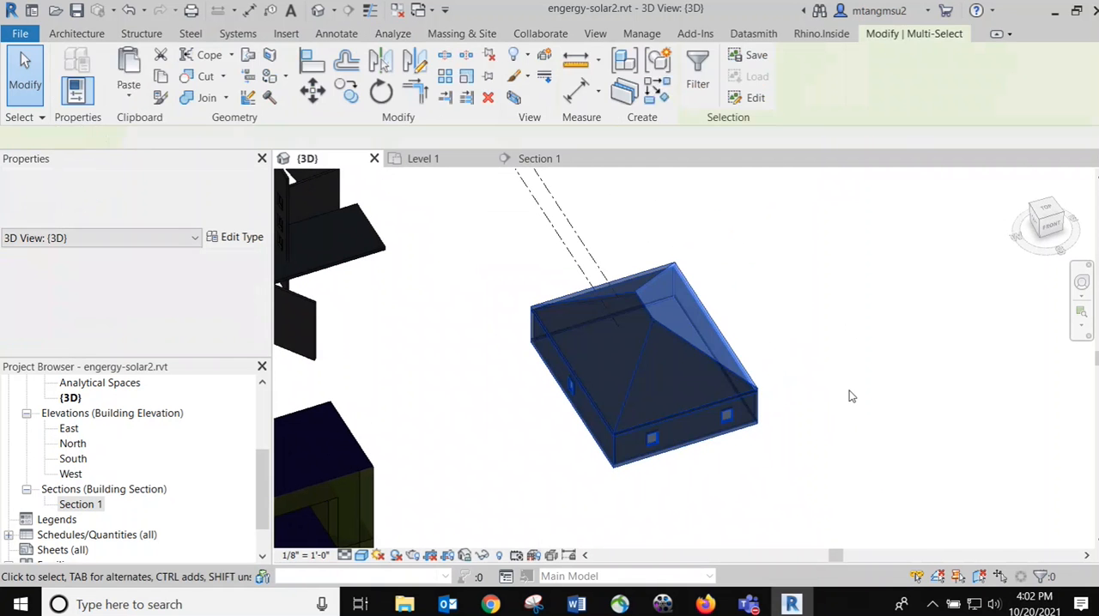
click(850, 329)
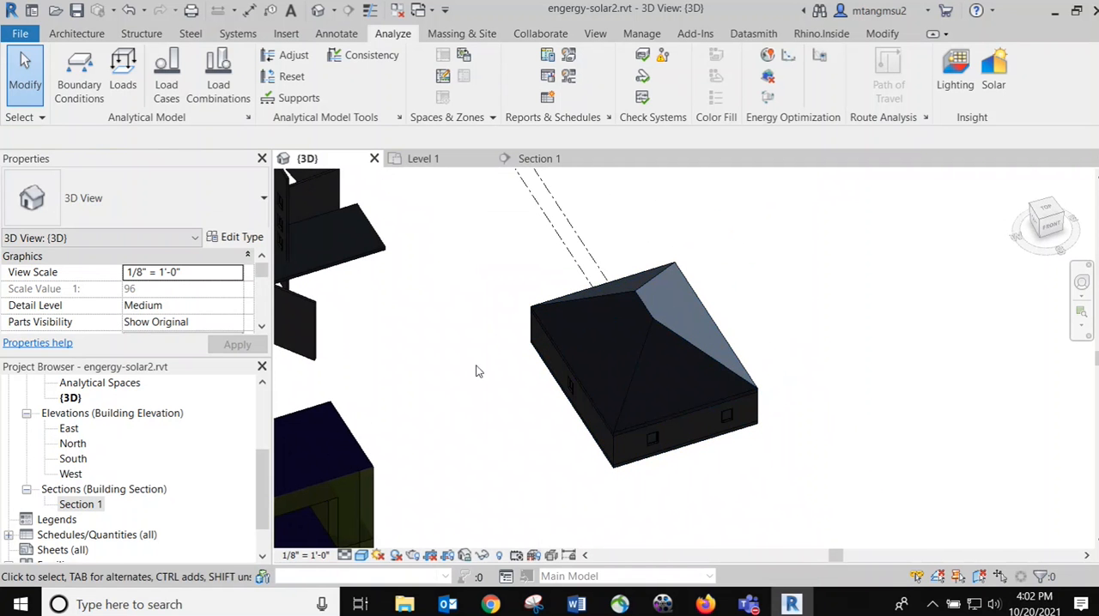
Hide the house's Basic Roof Generic - 12" in the 3D view to expose the interior, and undo the hiding
click(674, 334)
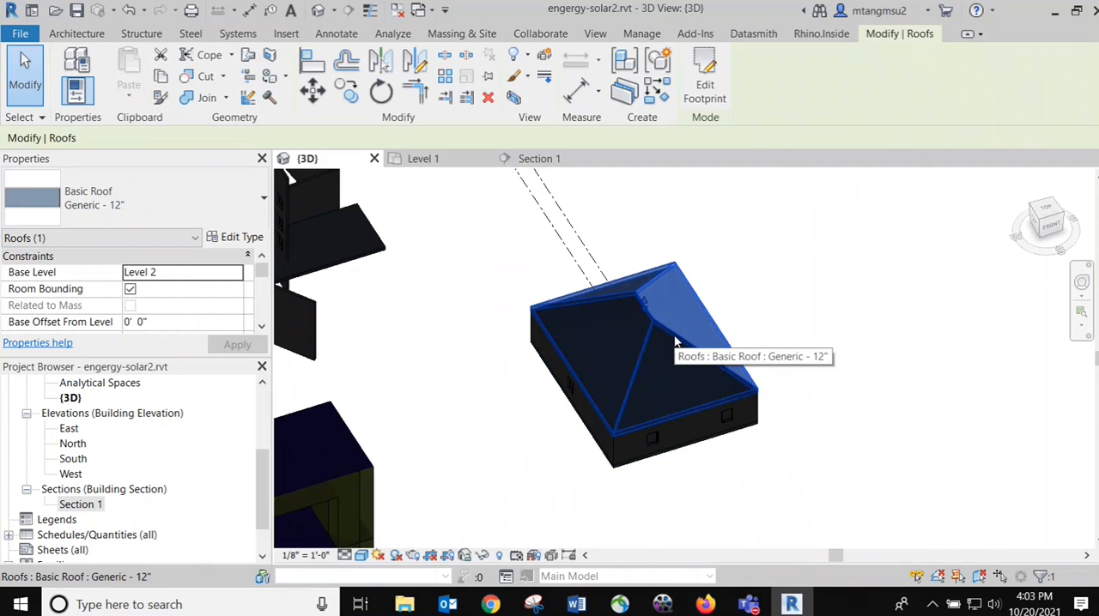
right_click(674, 337)
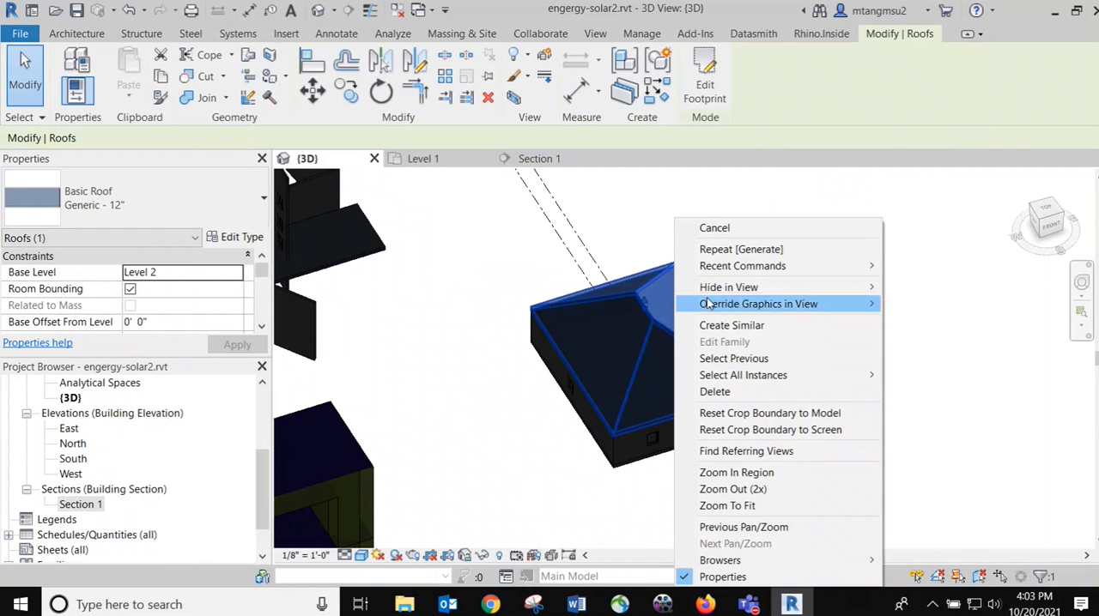
mouse_move(783, 291)
click(938, 290)
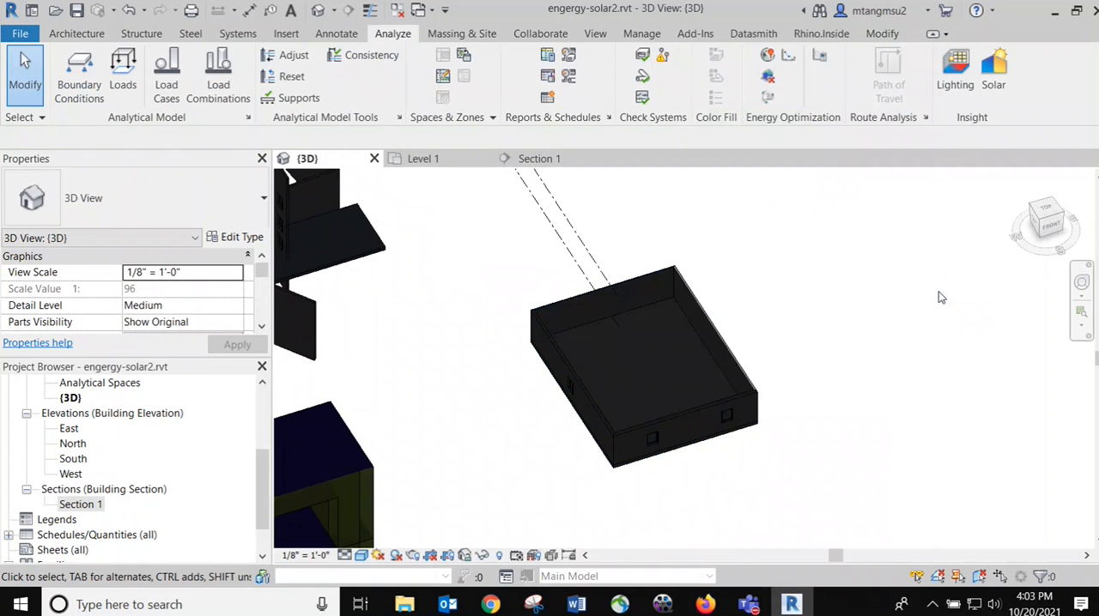
key(ctrl+z)
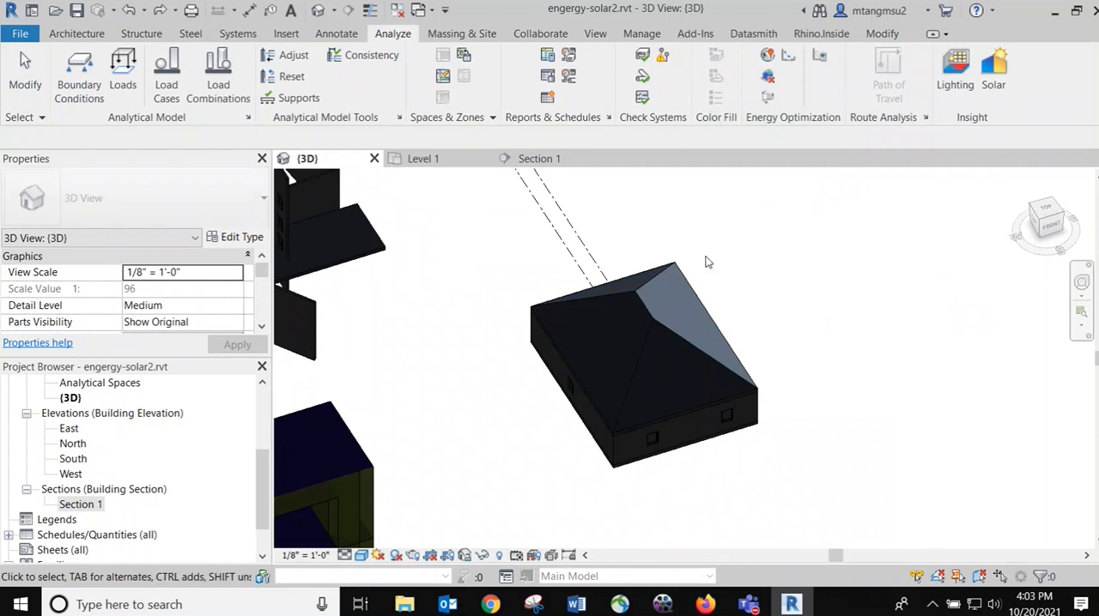
Select and deselect the whole house, and run Optimize to access its energy performance data in Autodesk Insight
drag(497, 214, 797, 471)
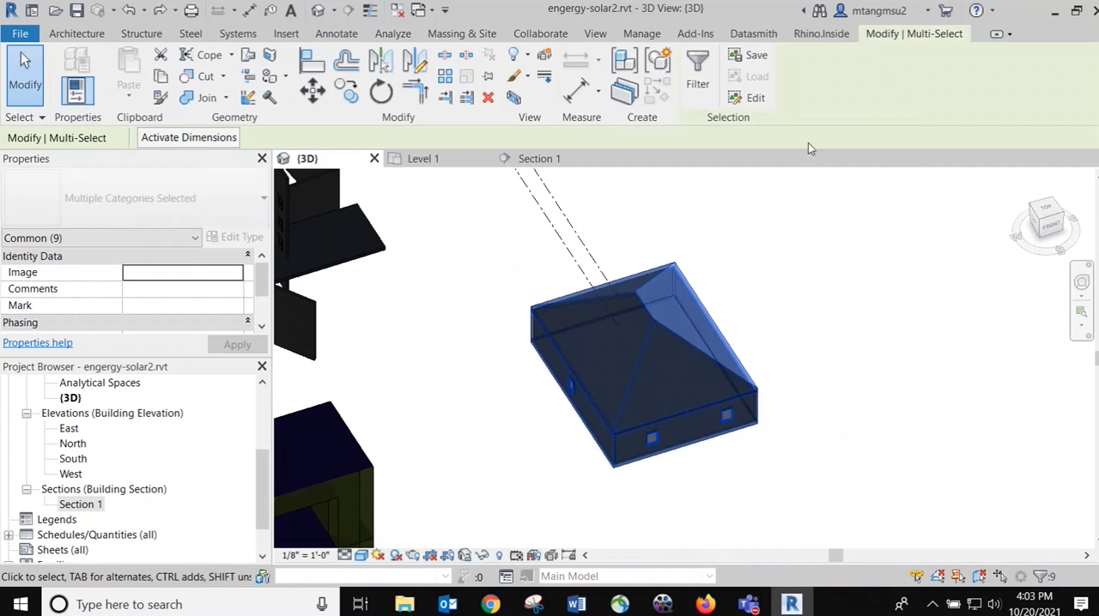
click(776, 295)
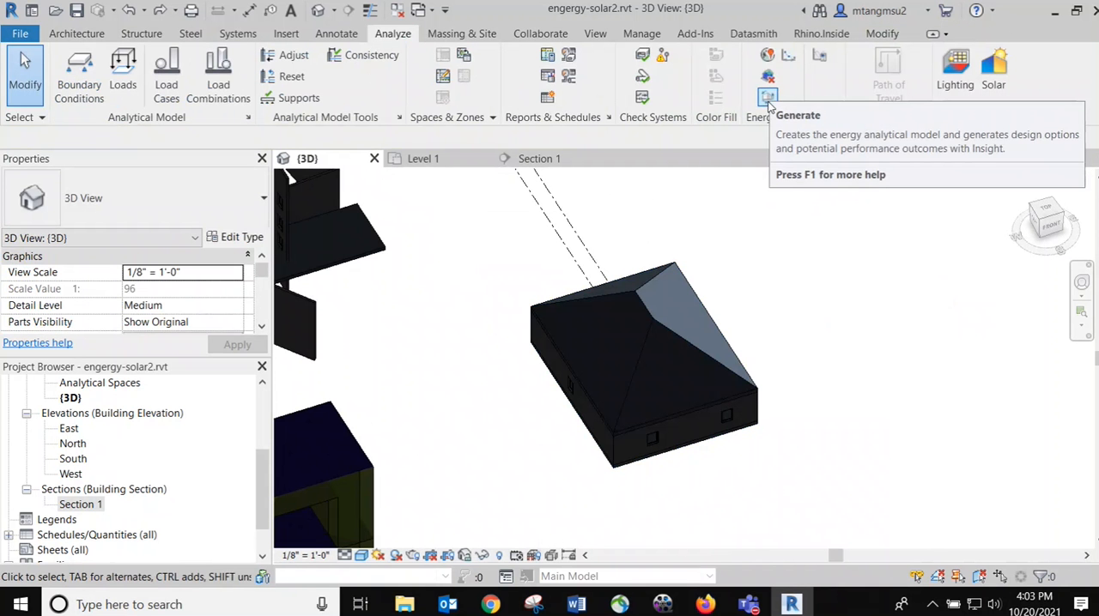
click(788, 57)
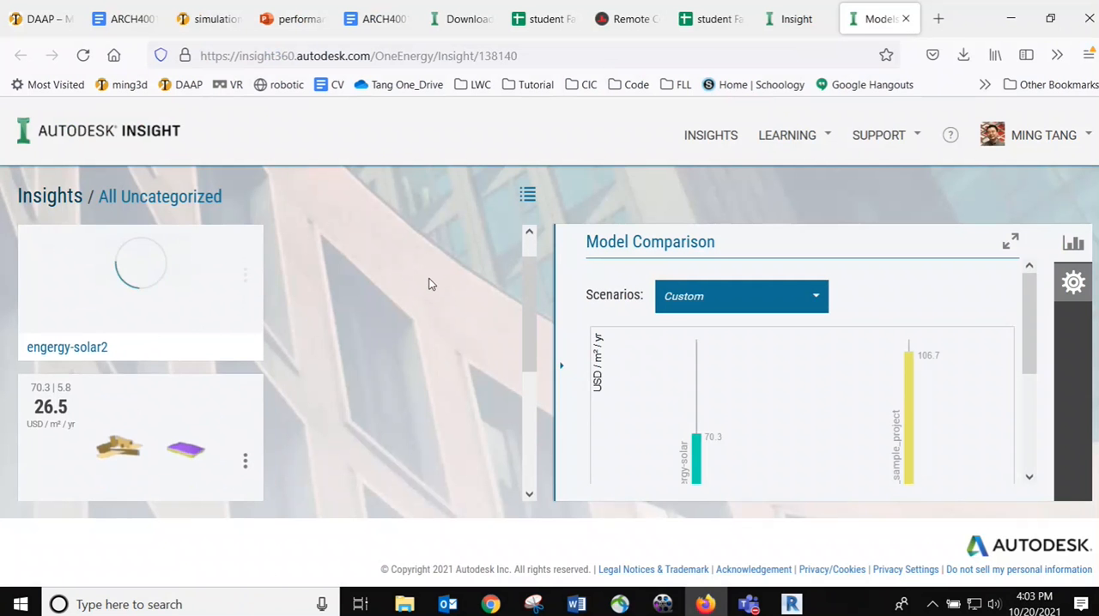
Browse the uncategorized insights and open the engergy-solar model
scroll(320, 374, down, 5)
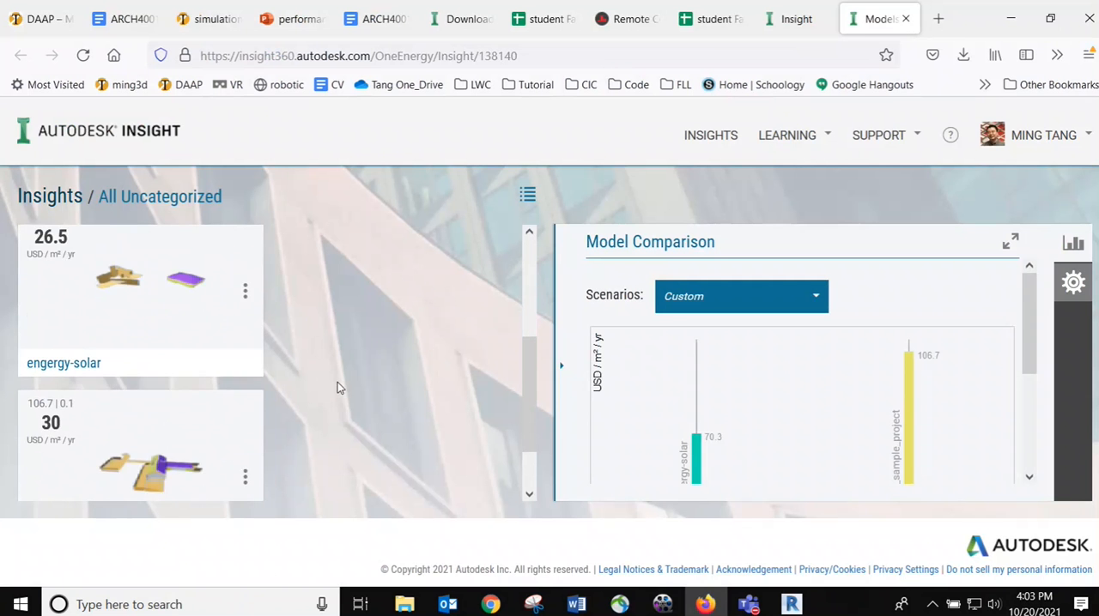
scroll(324, 390, up, 4)
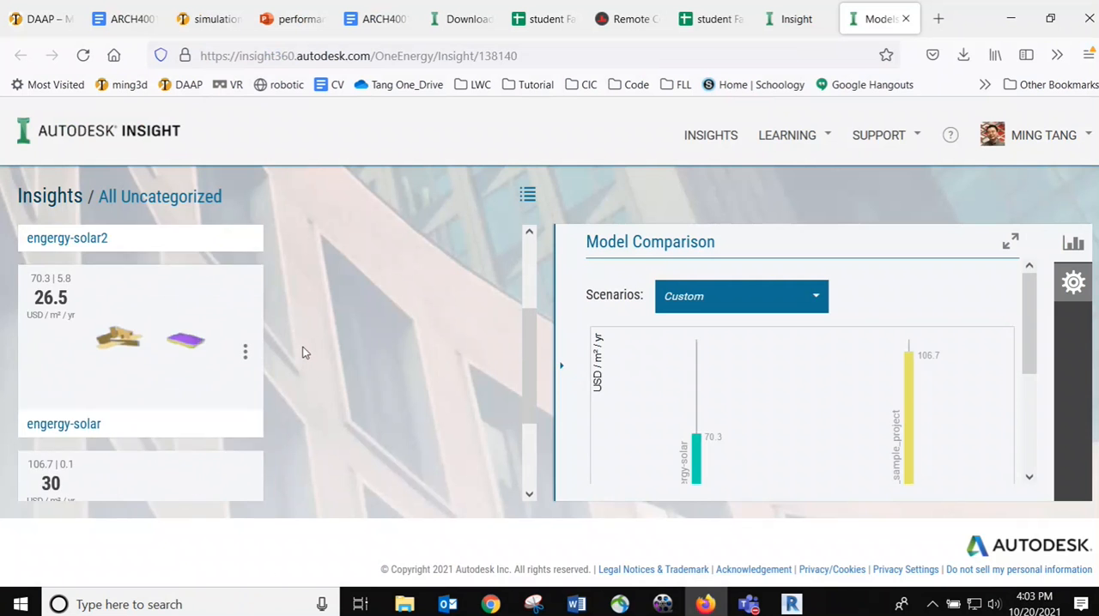
click(182, 370)
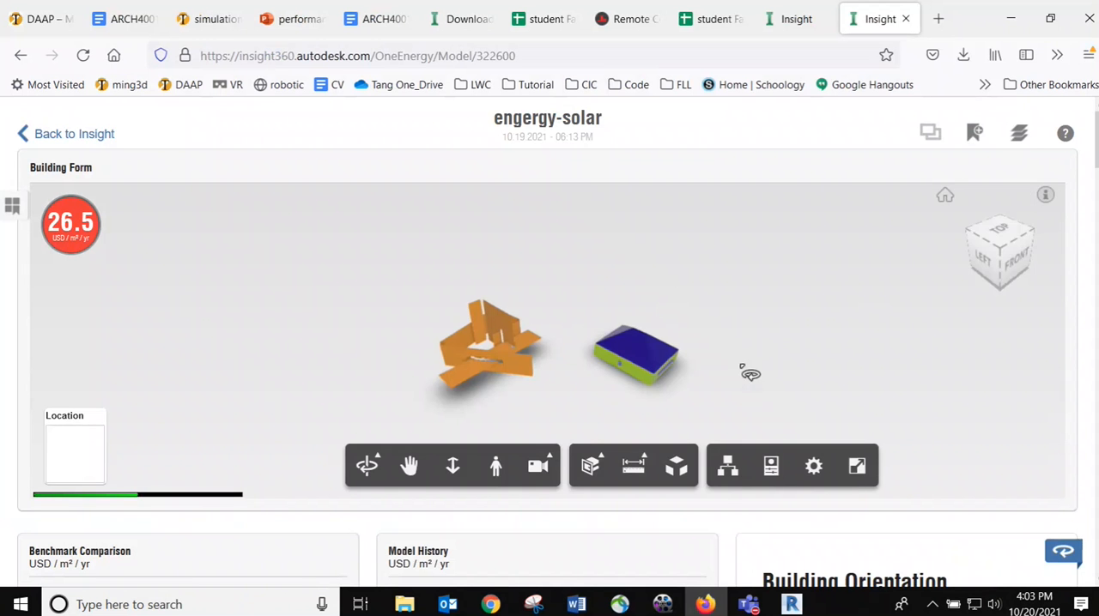
Examine the engergy-solar building form from several angles and look over the results page below it
drag(743, 367, 760, 382)
scroll(636, 367, up, 1)
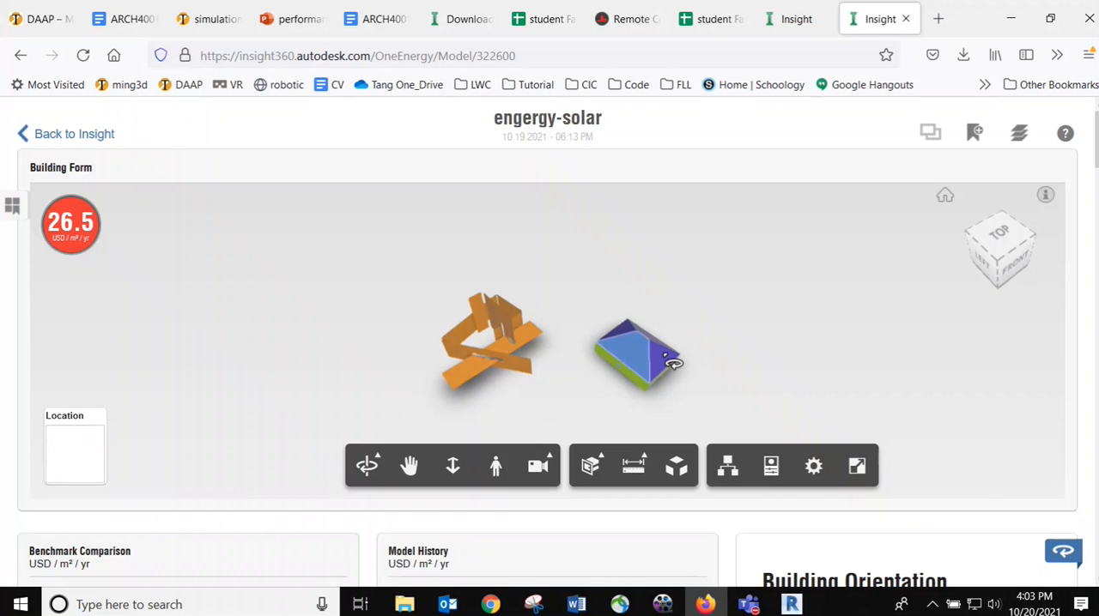
drag(672, 363, 516, 351)
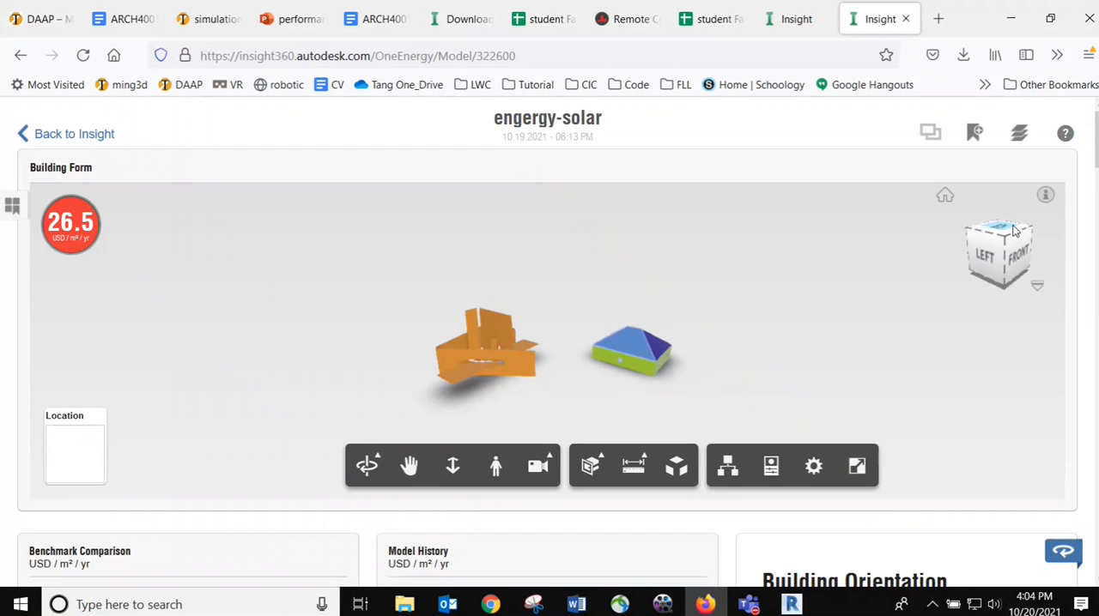
scroll(1083, 258, down, 1)
scroll(732, 182, down, 5)
scroll(732, 182, up, 6)
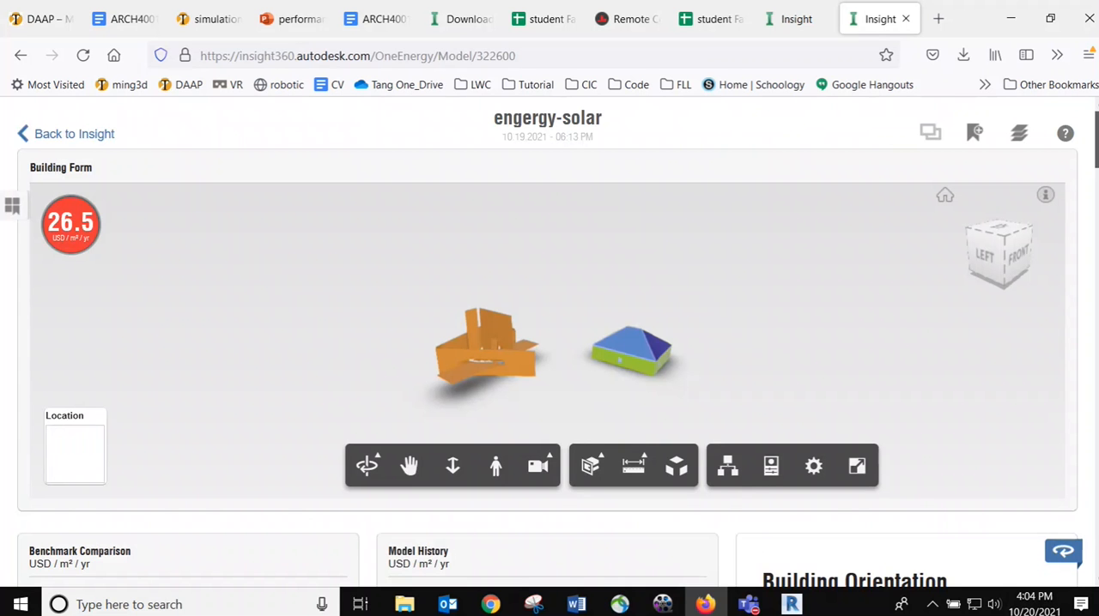
Review the energy cost chart of the WWR - Northern Walls factor and close its editor
scroll(549, 343, down, 2)
scroll(549, 343, up, 2)
scroll(549, 343, down, 15)
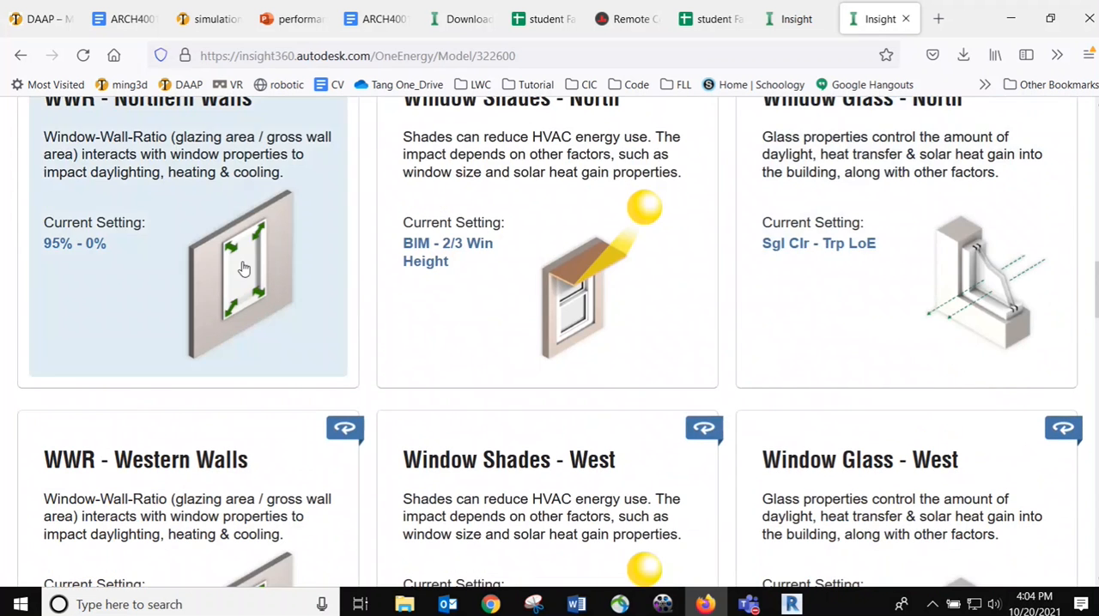
click(244, 269)
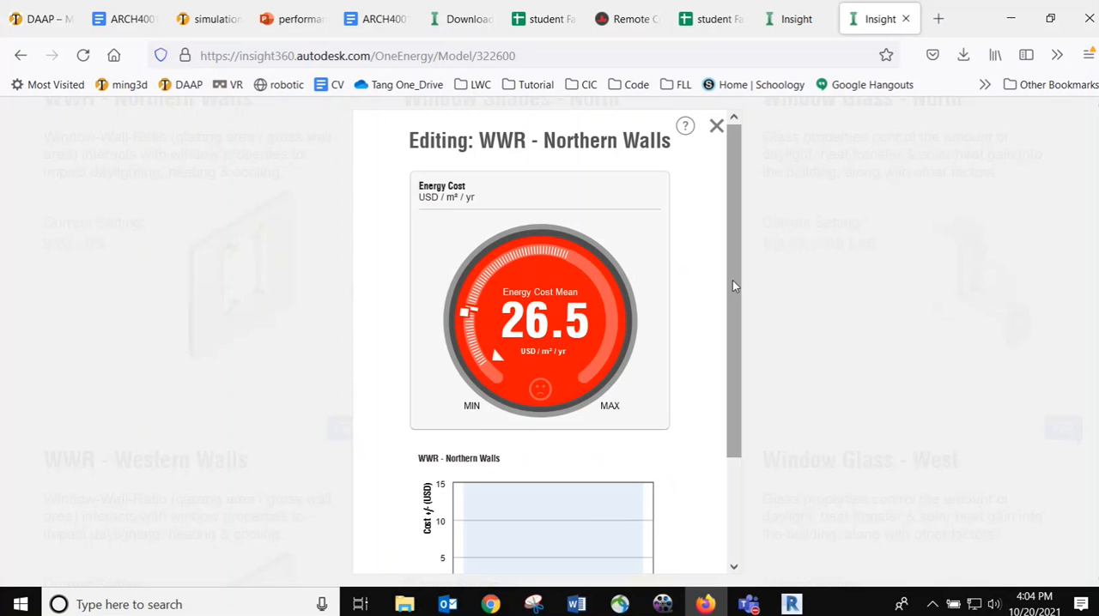
drag(730, 275, 733, 388)
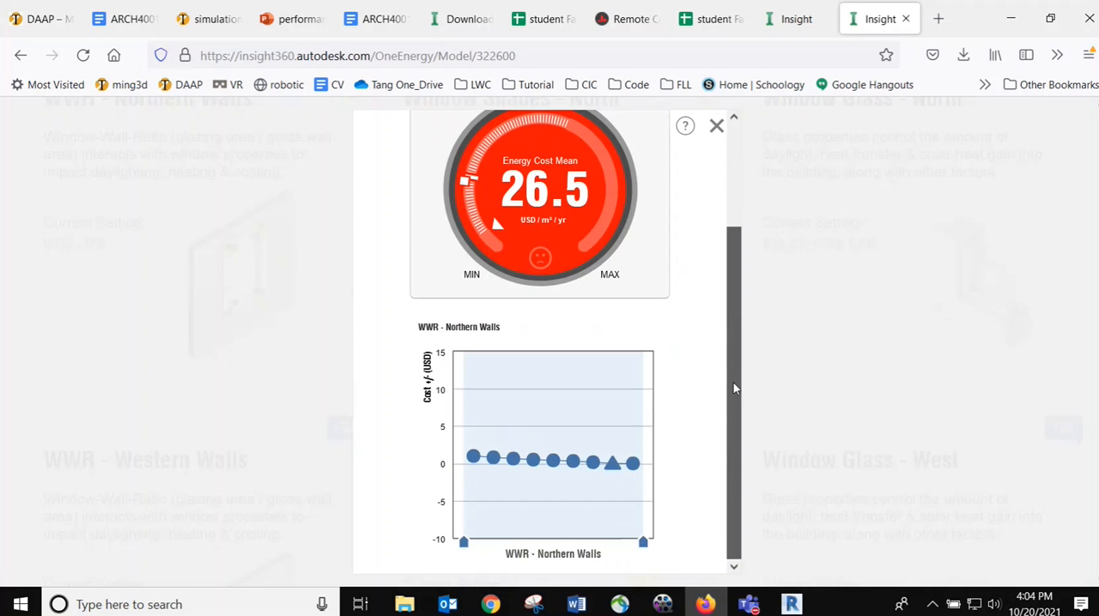
mouse_move(614, 467)
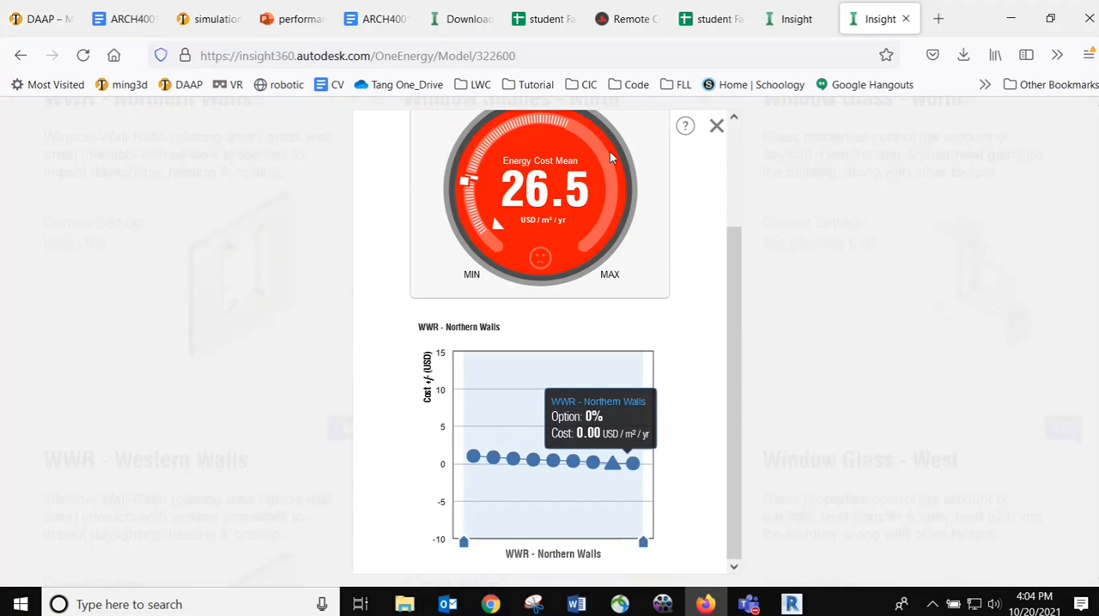
click(716, 125)
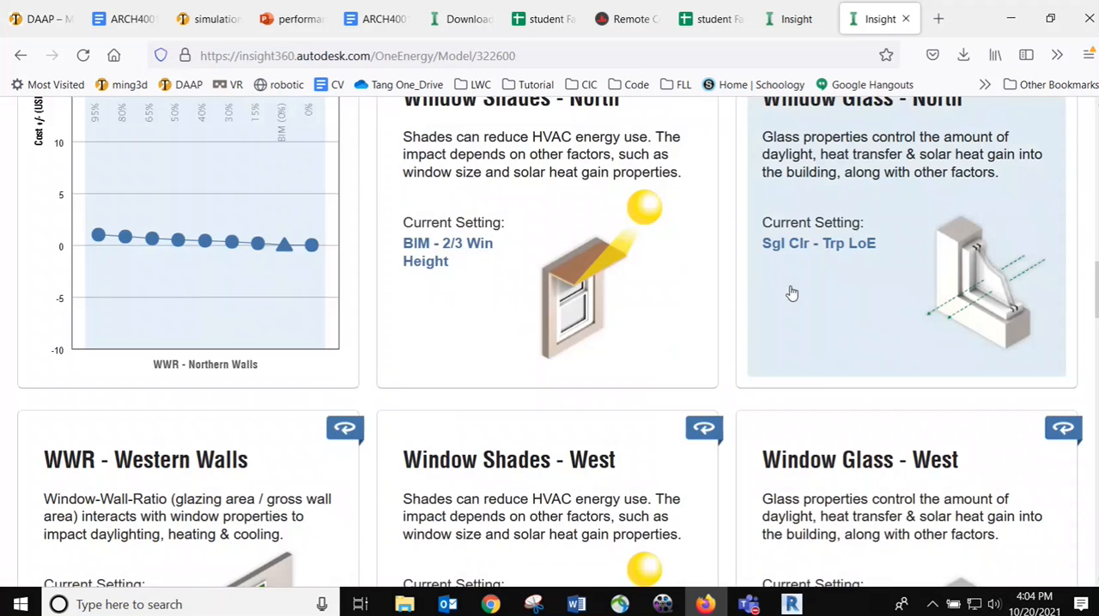
Switch to Revit to check the hipped-roof house's windows and return to the Insight results in Firefox
scroll(793, 294, up, 3)
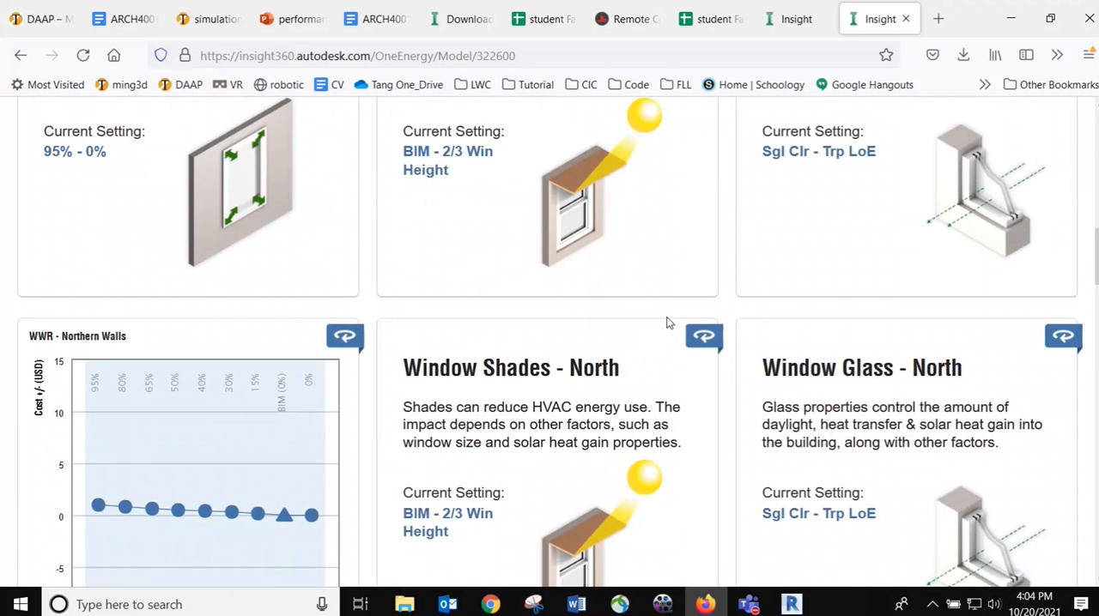
scroll(515, 356, down, 2)
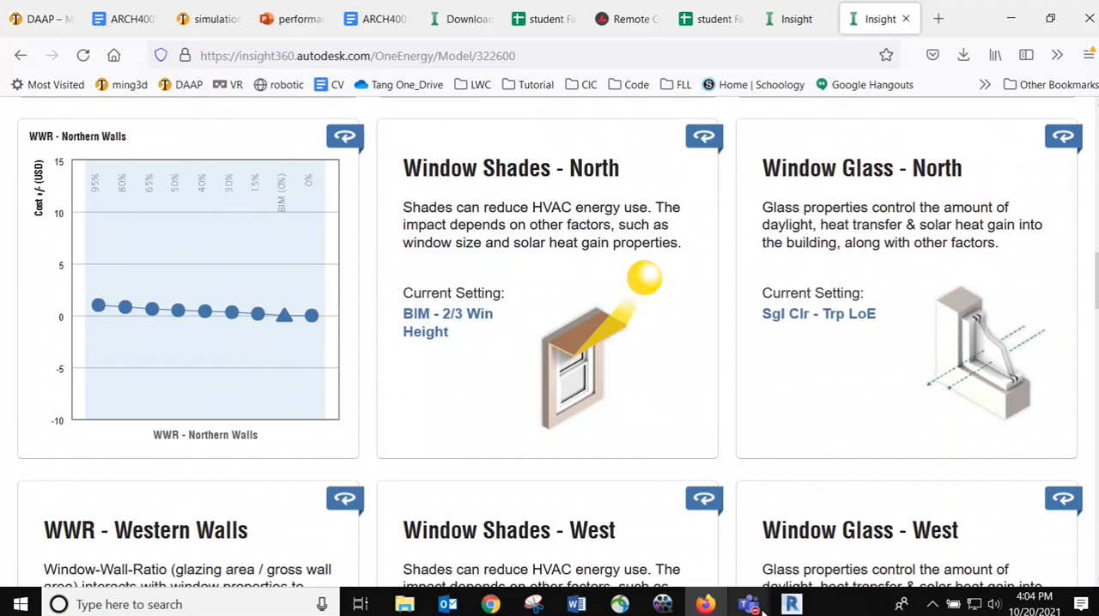
click(793, 605)
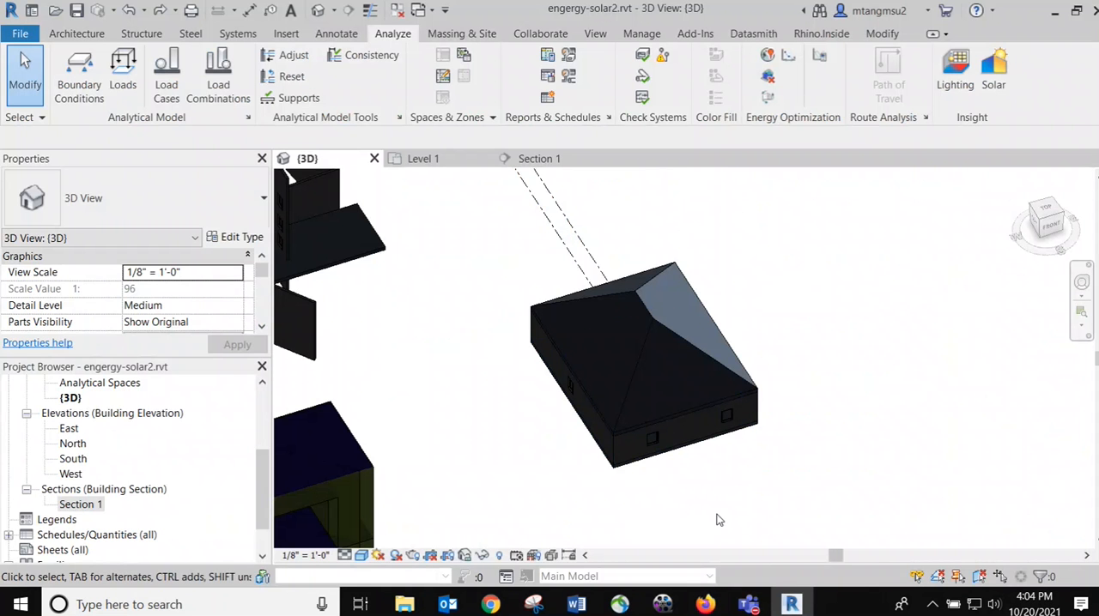
mouse_move(709, 601)
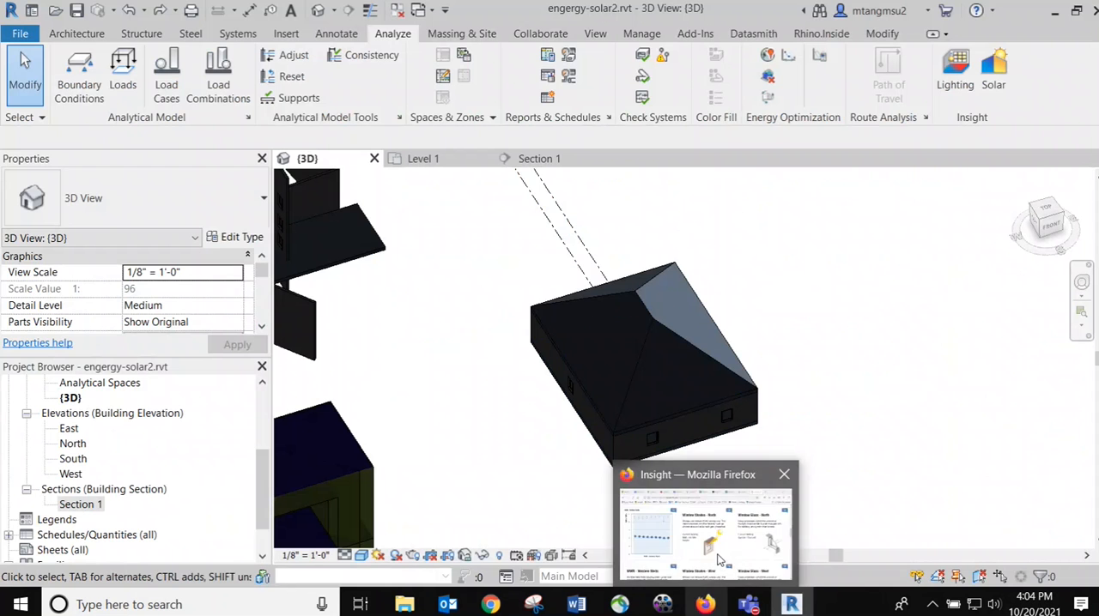
click(723, 532)
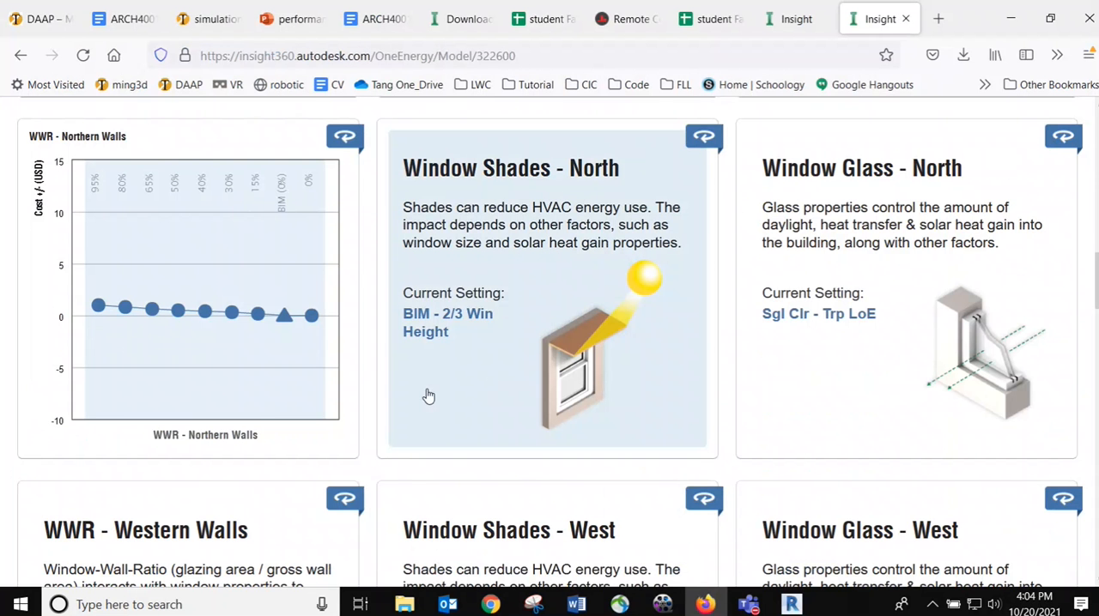
Open the WWR - Western Walls factor and inspect the as-modeled BIM option on its cost chart
scroll(425, 398, down, 1)
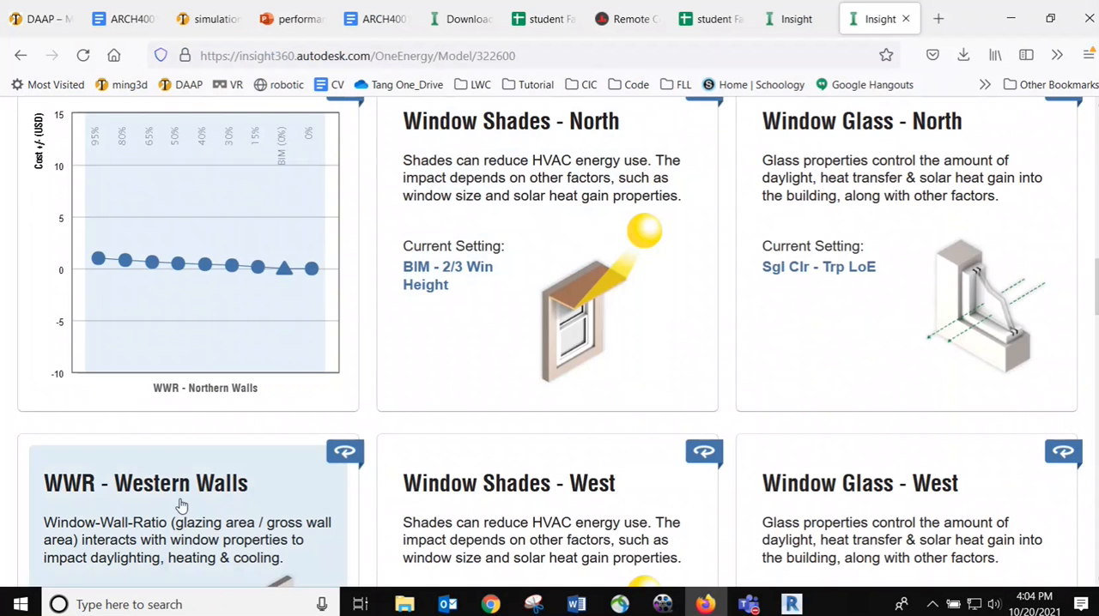
click(177, 515)
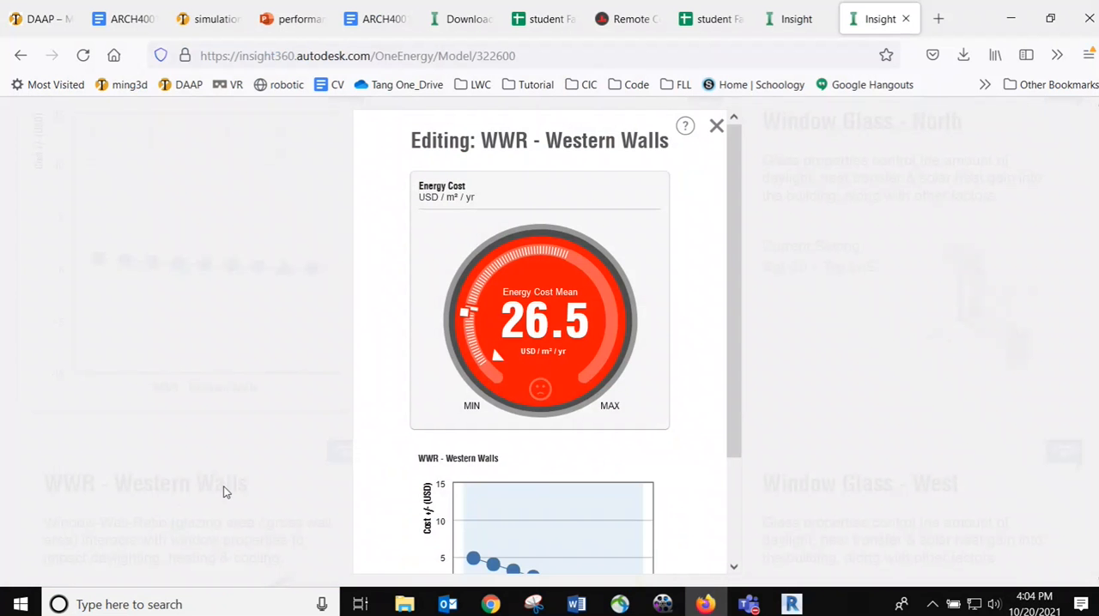
scroll(736, 231, down, 3)
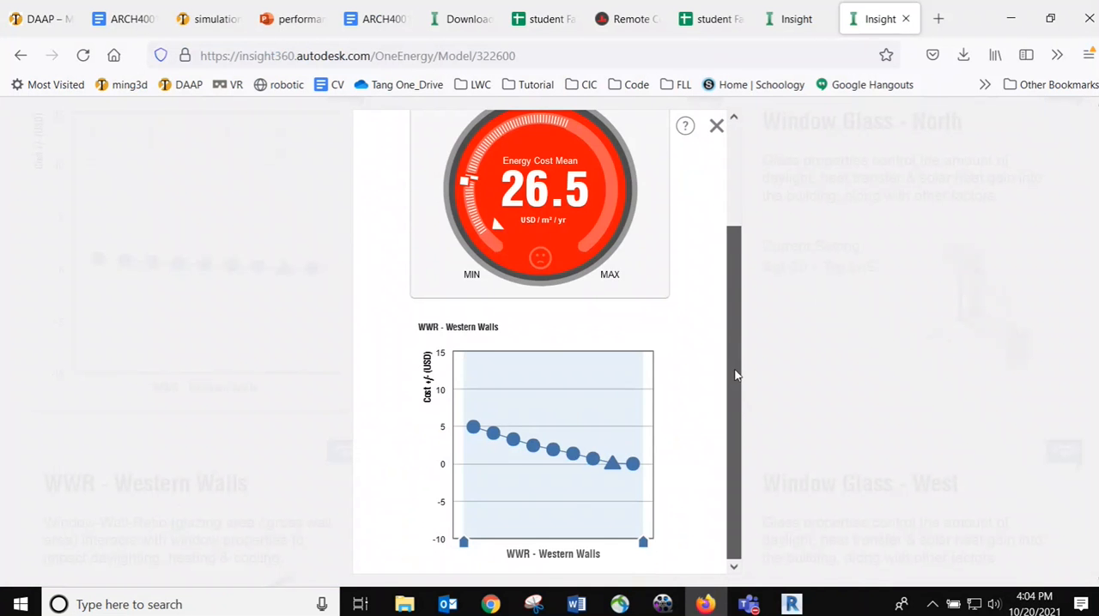
mouse_move(607, 473)
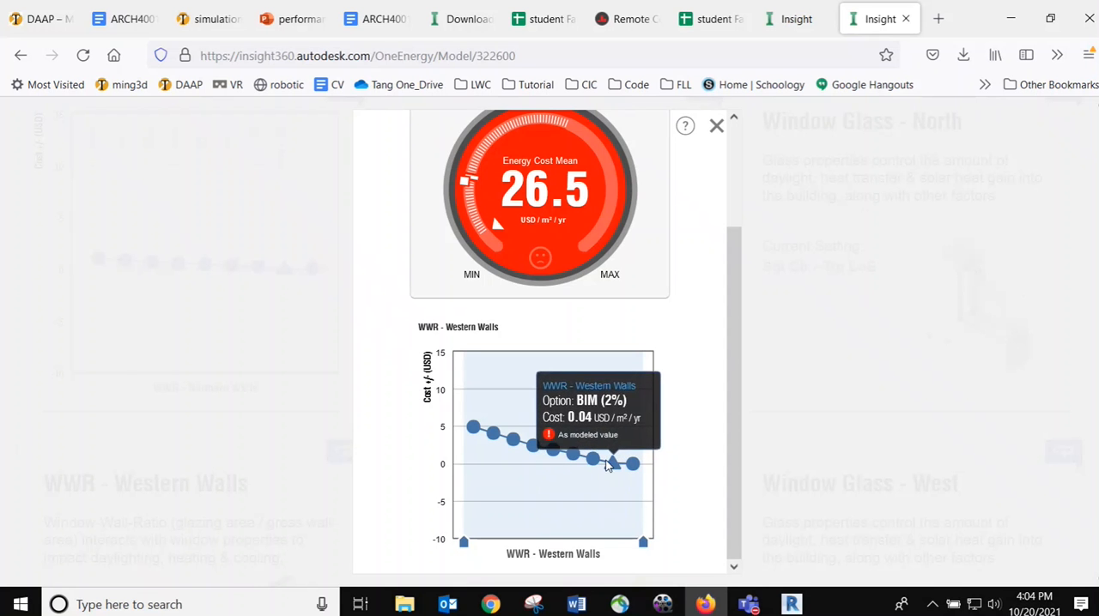
Close the WWR - Western Walls editor and open the WWR - Southern Walls factor
click(717, 129)
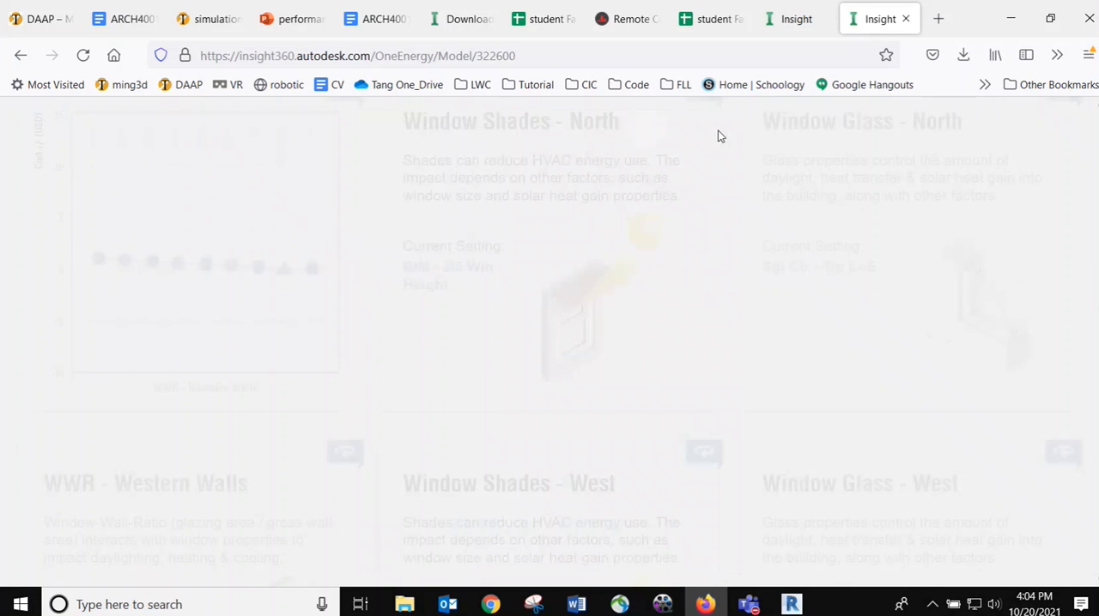
scroll(443, 376, up, 2)
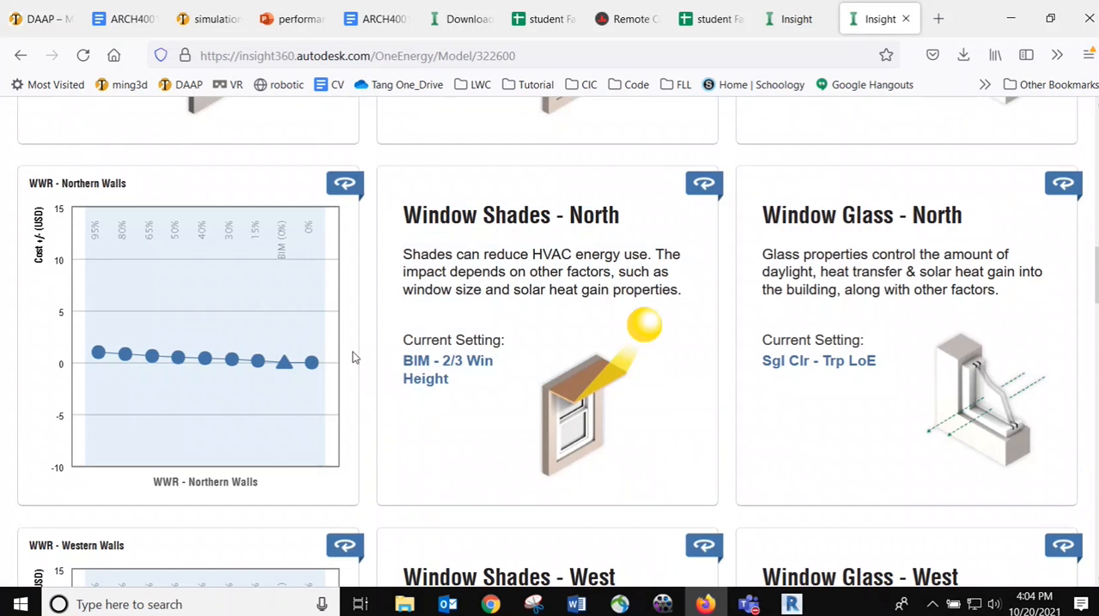
scroll(379, 343, up, 5)
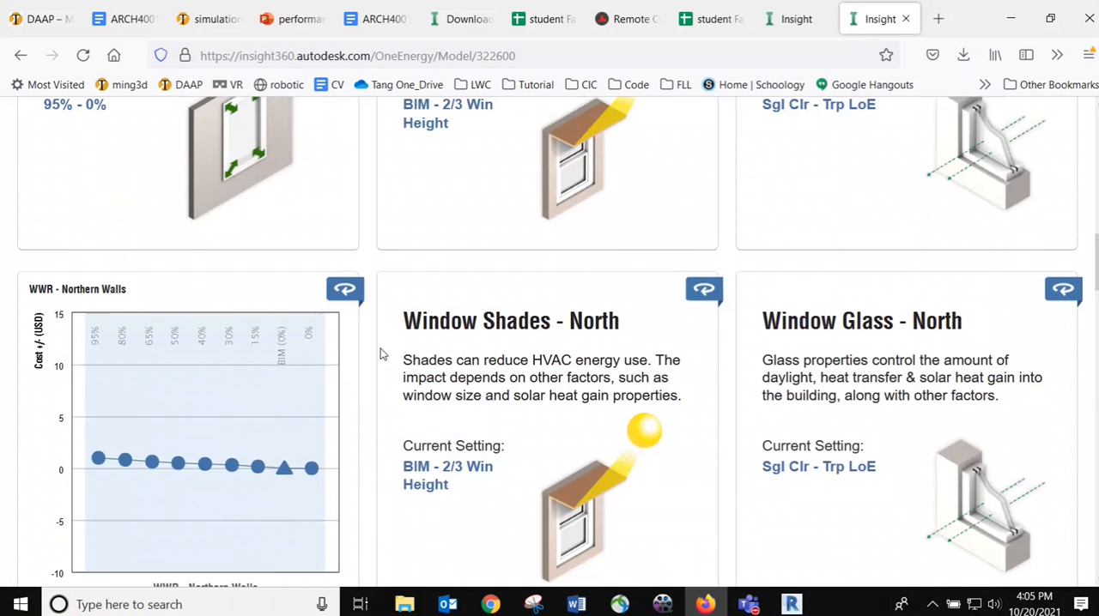
scroll(240, 322, up, 2)
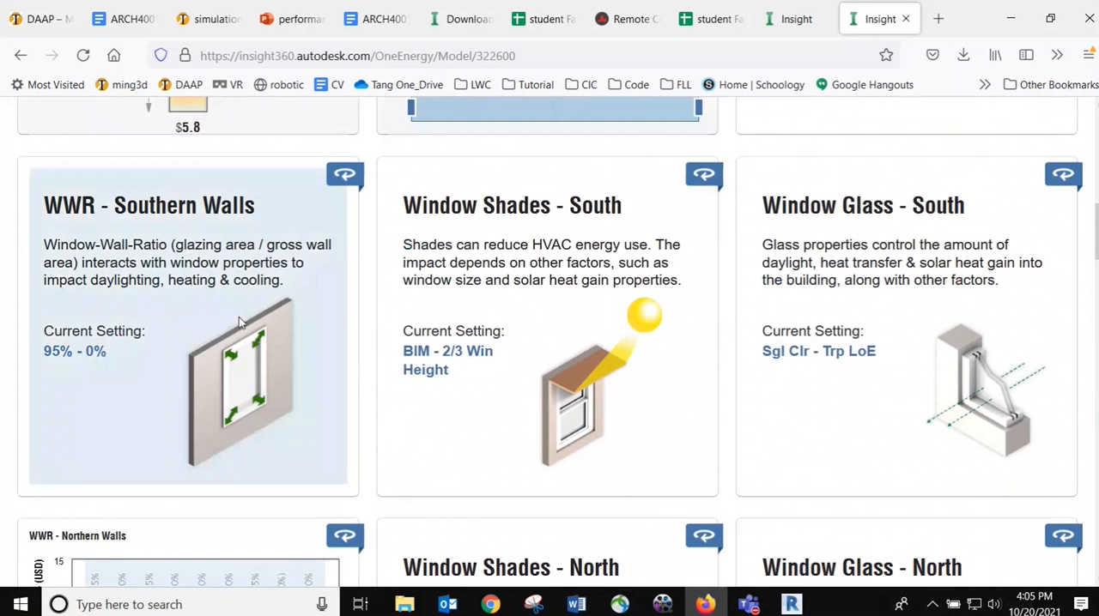
click(240, 322)
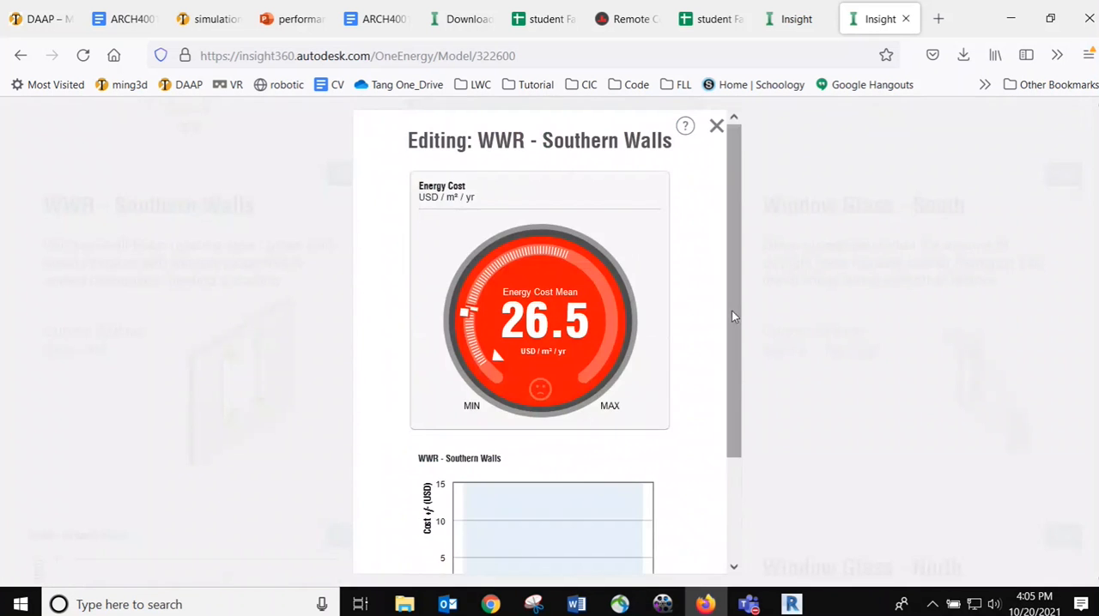
Review the energy cost of the window-wall-ratio options on the Southern Walls chart, close its editor and look over the neighbouring factor cards
scroll(731, 310, down, 3)
mouse_move(621, 468)
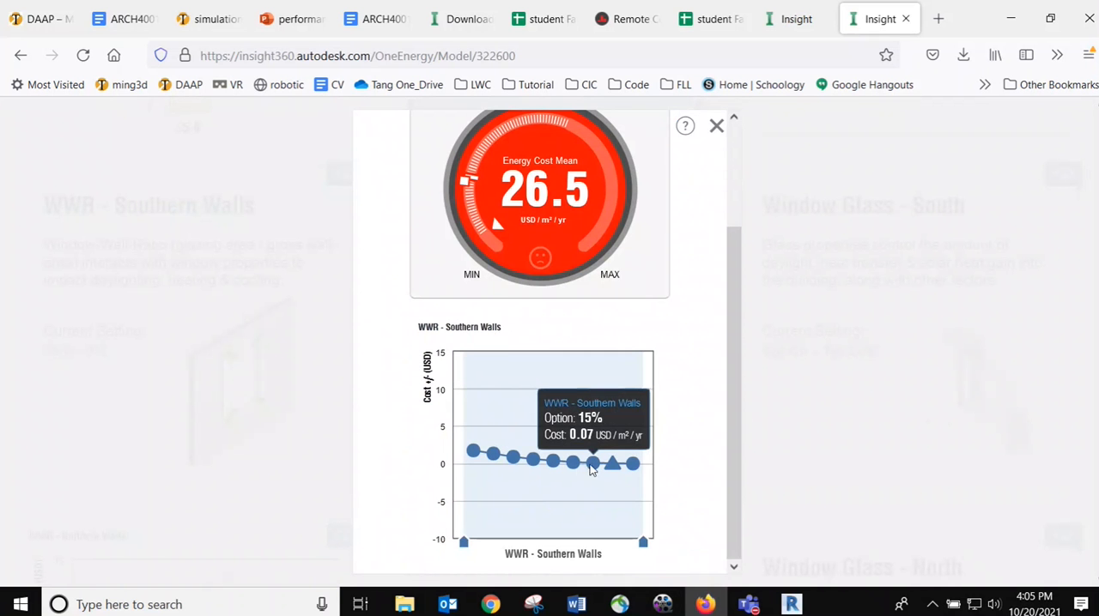
mouse_move(554, 463)
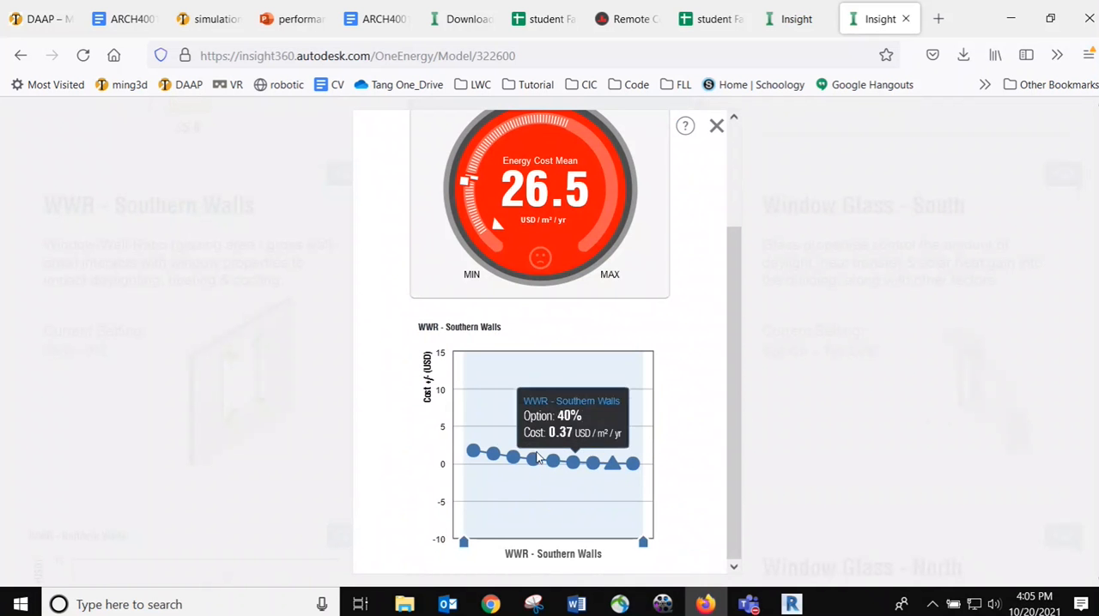
mouse_move(493, 453)
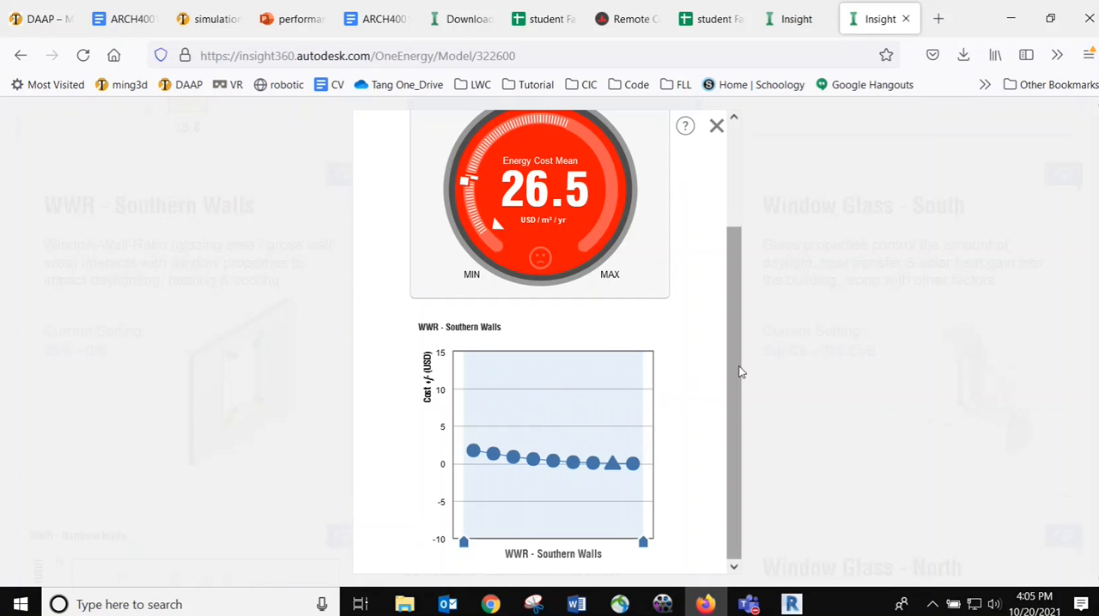
drag(738, 373, 705, 478)
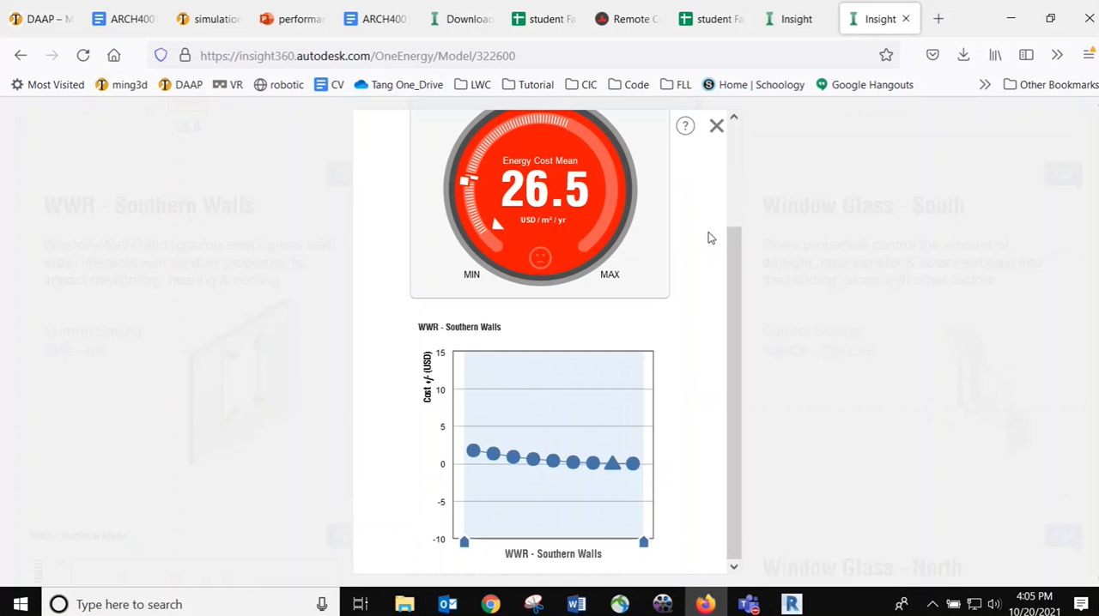
click(716, 126)
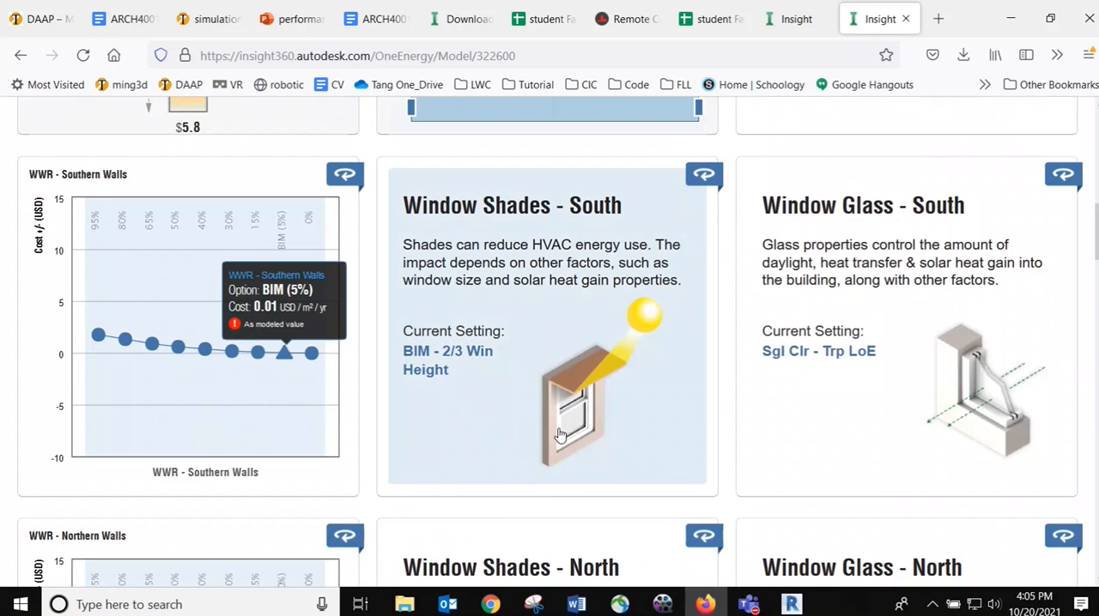
scroll(558, 435, down, 1)
scroll(515, 334, up, 3)
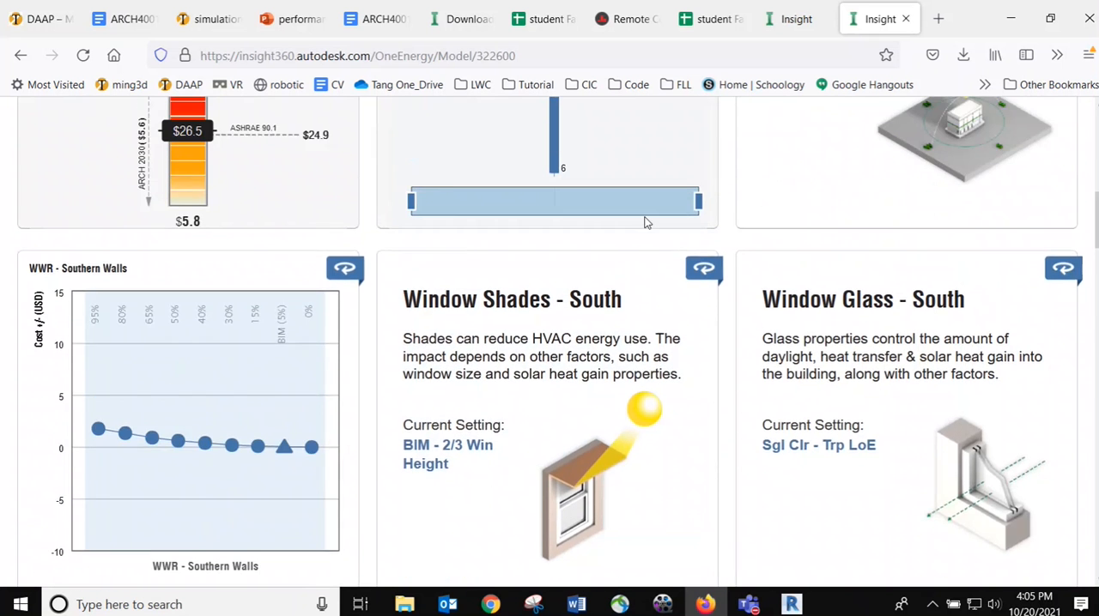
scroll(646, 222, up, 3)
scroll(600, 361, down, 1)
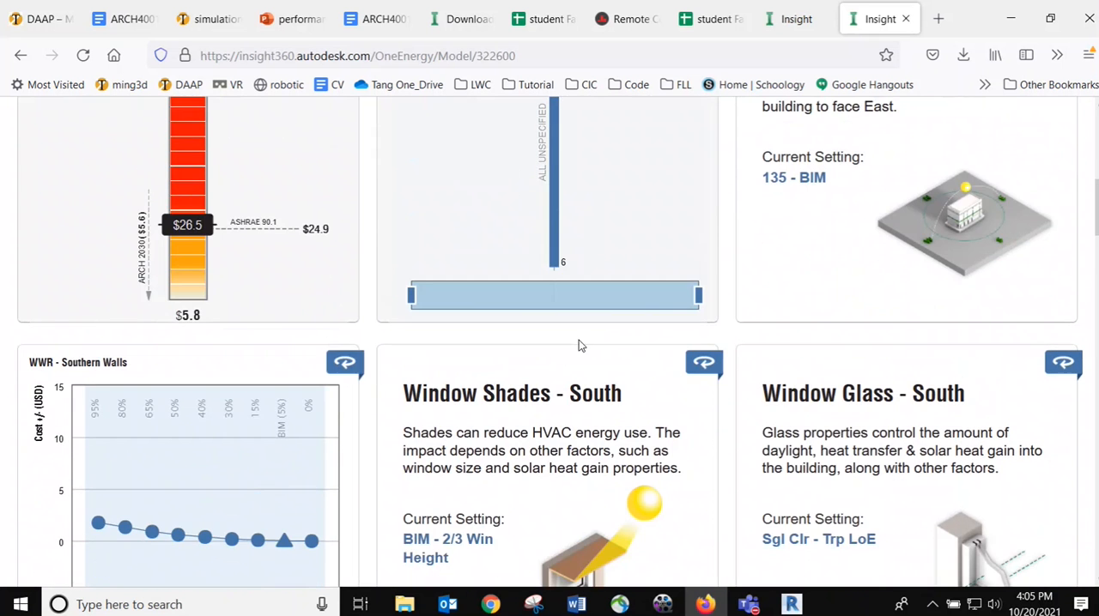
Switch to Revit and point out the hipped-roof house among the other models in the 3D view by selecting and deselecting it
click(791, 604)
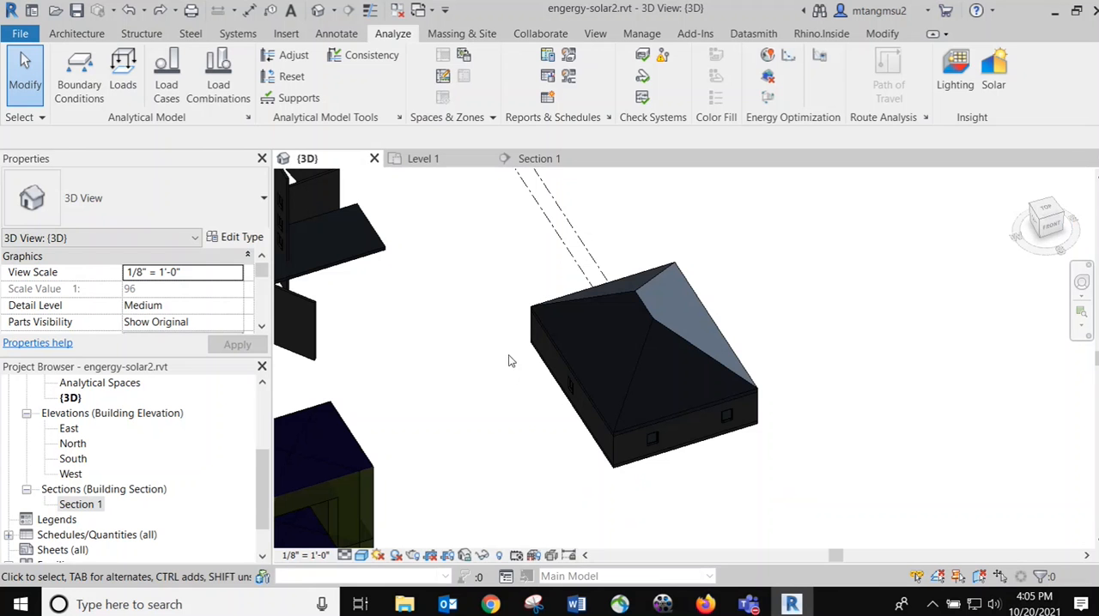
drag(472, 203, 819, 505)
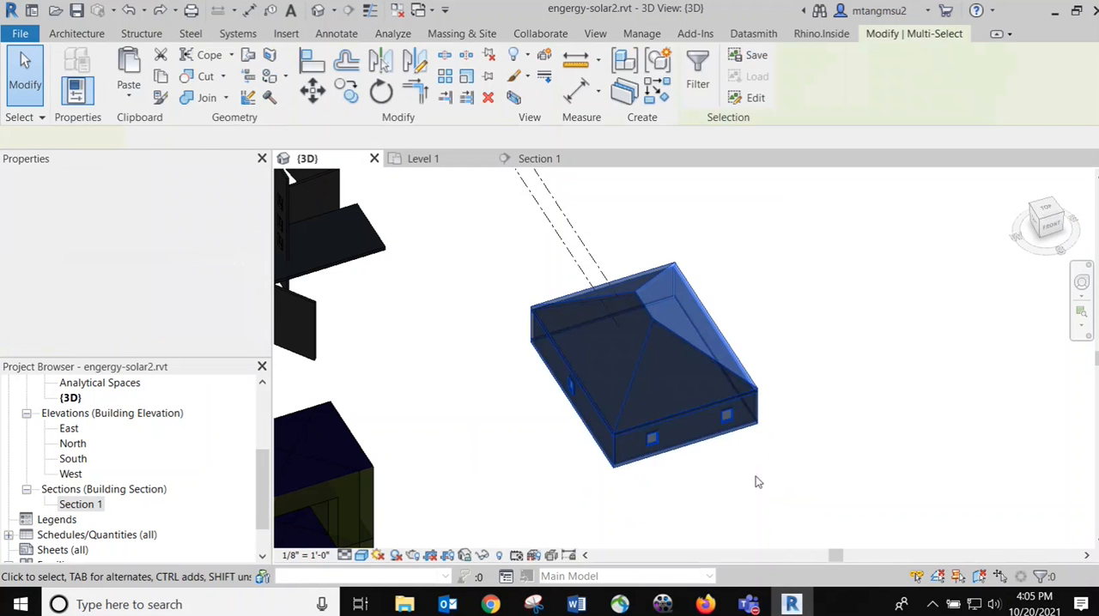
click(435, 375)
scroll(416, 374, down, 3)
middle_drag(415, 374, 504, 312)
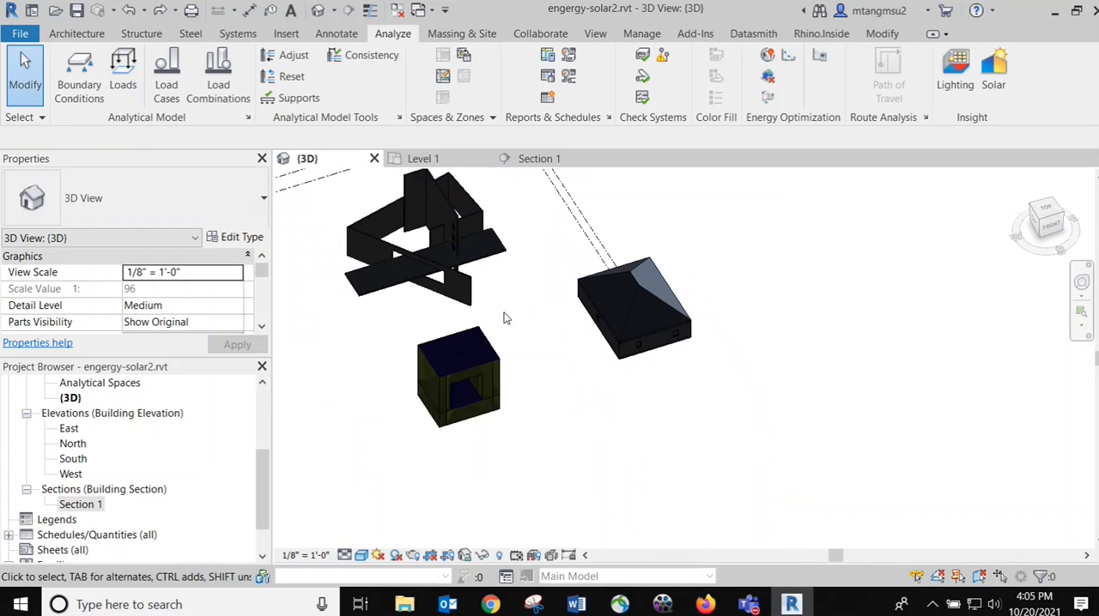
scroll(517, 322, up, 2)
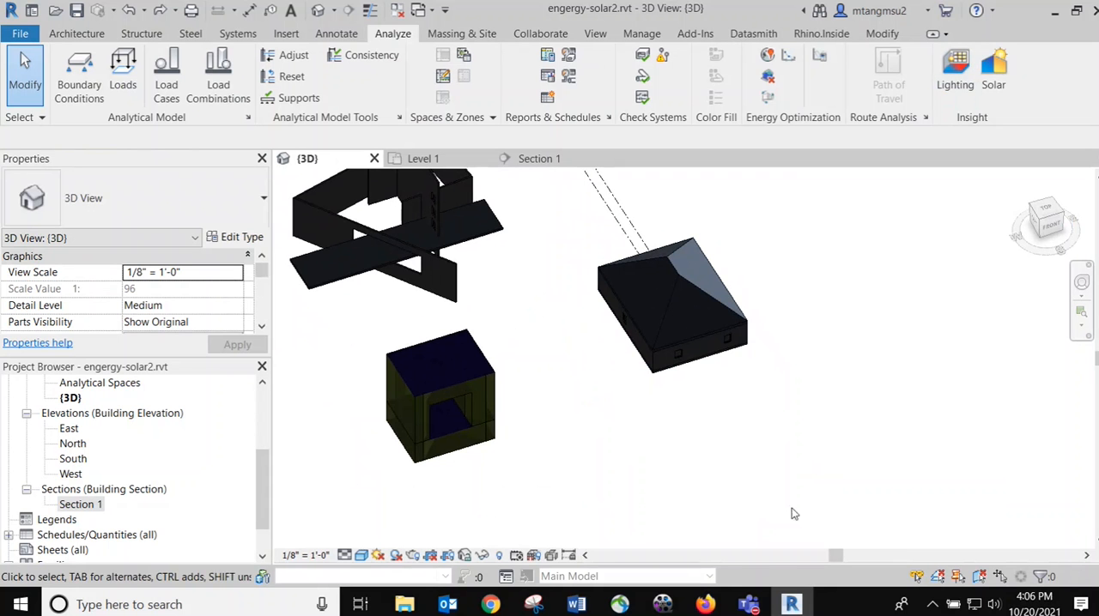
scroll(674, 352, up, 1)
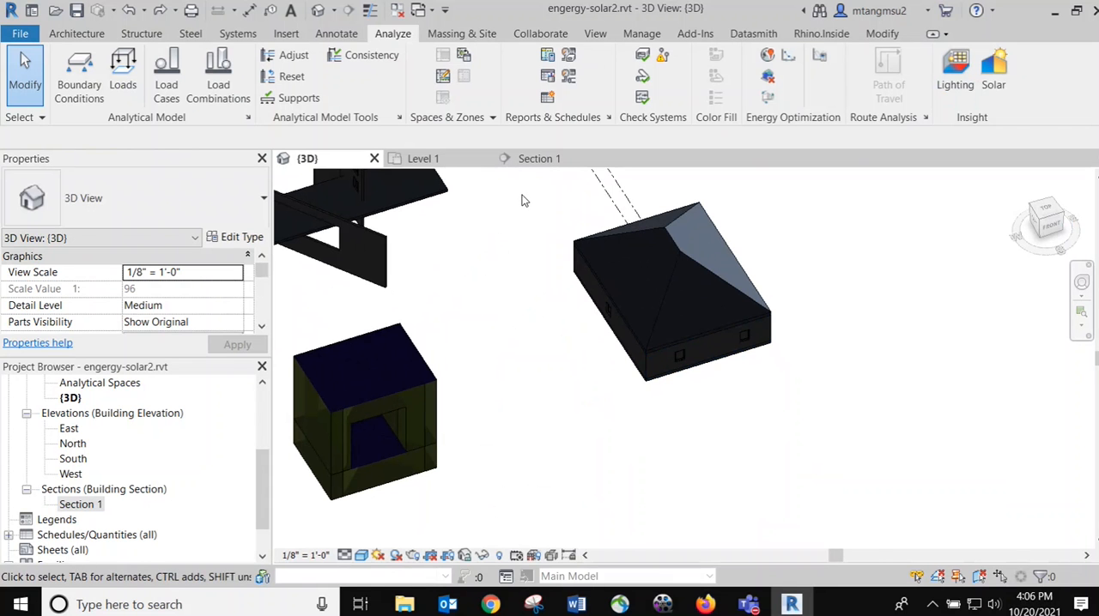
drag(523, 194, 832, 451)
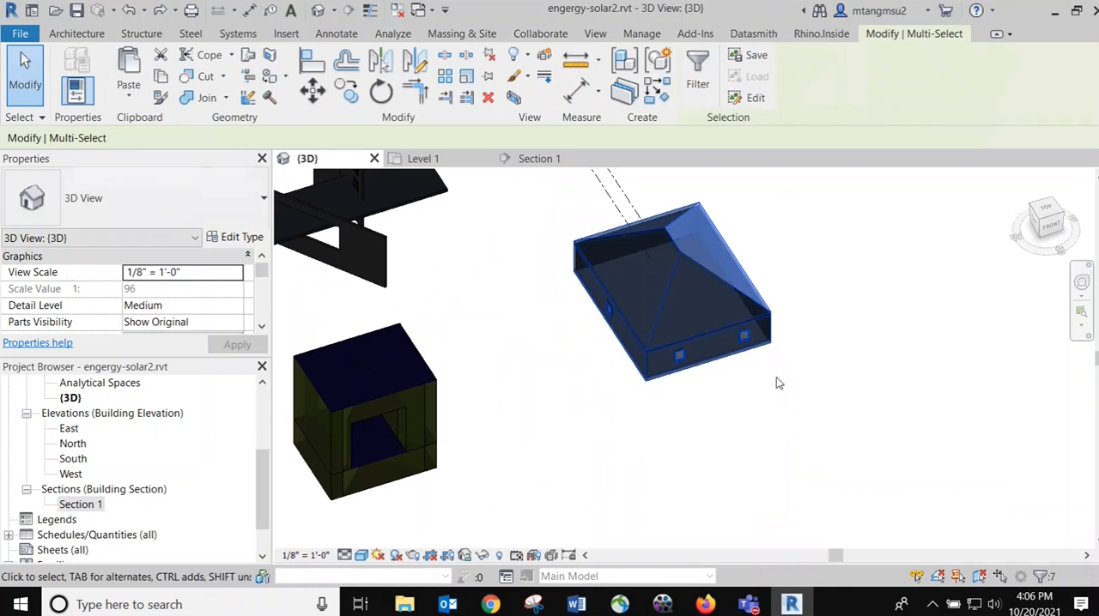
click(560, 220)
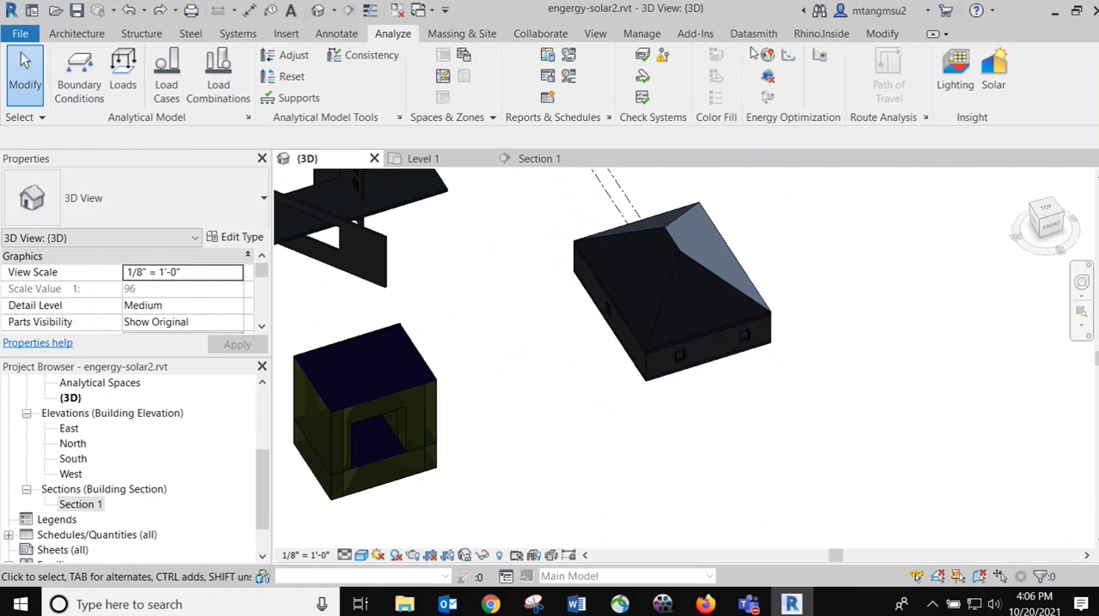
Delete the existing energy analytical model and briefly highlight the whole hipped-roof house
click(770, 77)
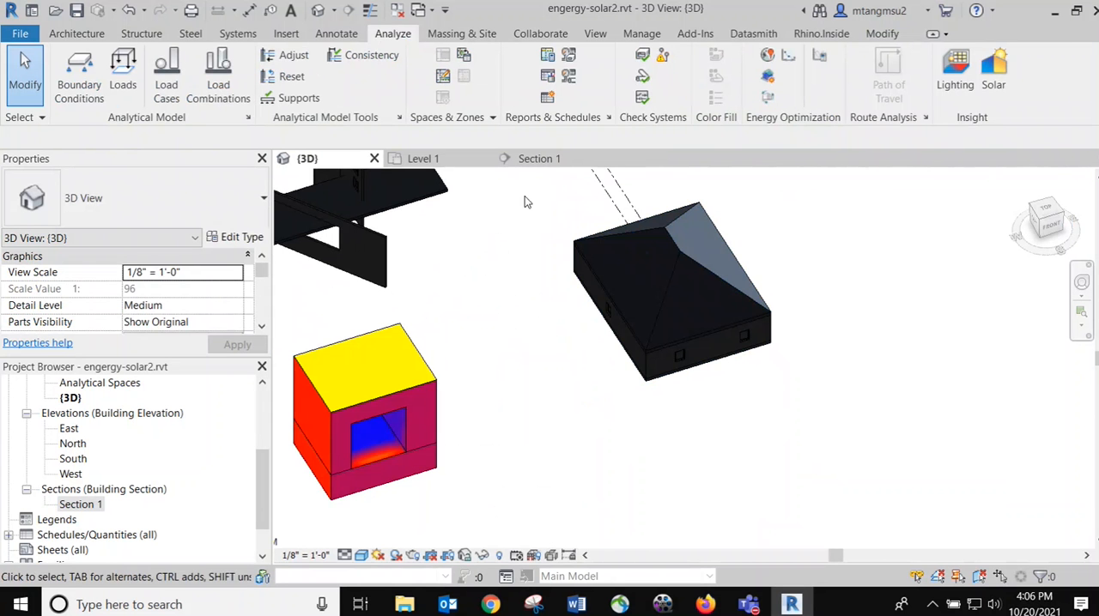
drag(527, 175, 834, 436)
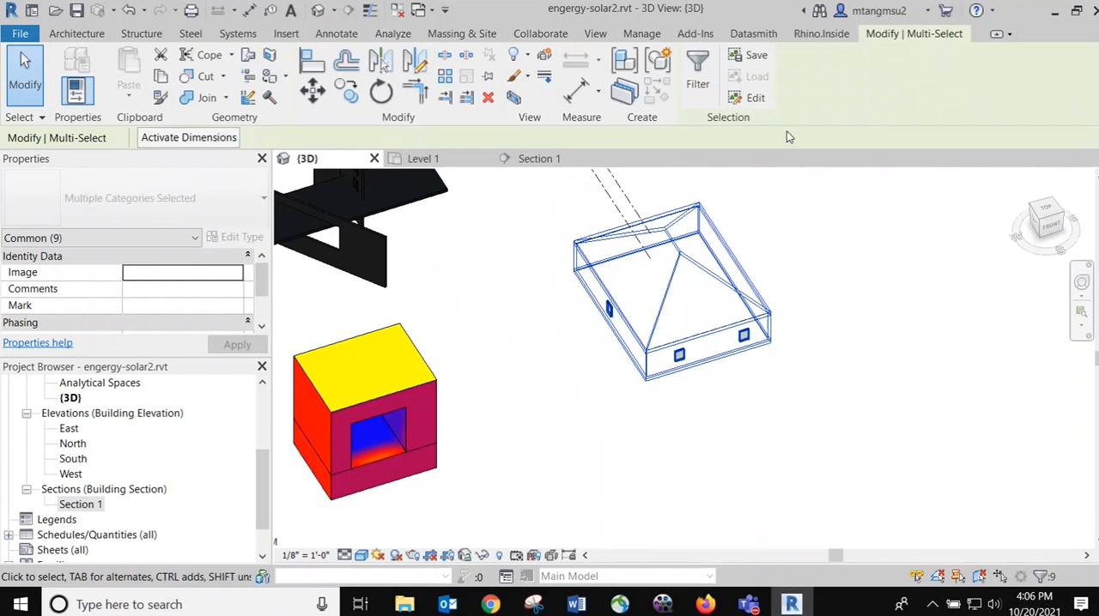
key(Escape)
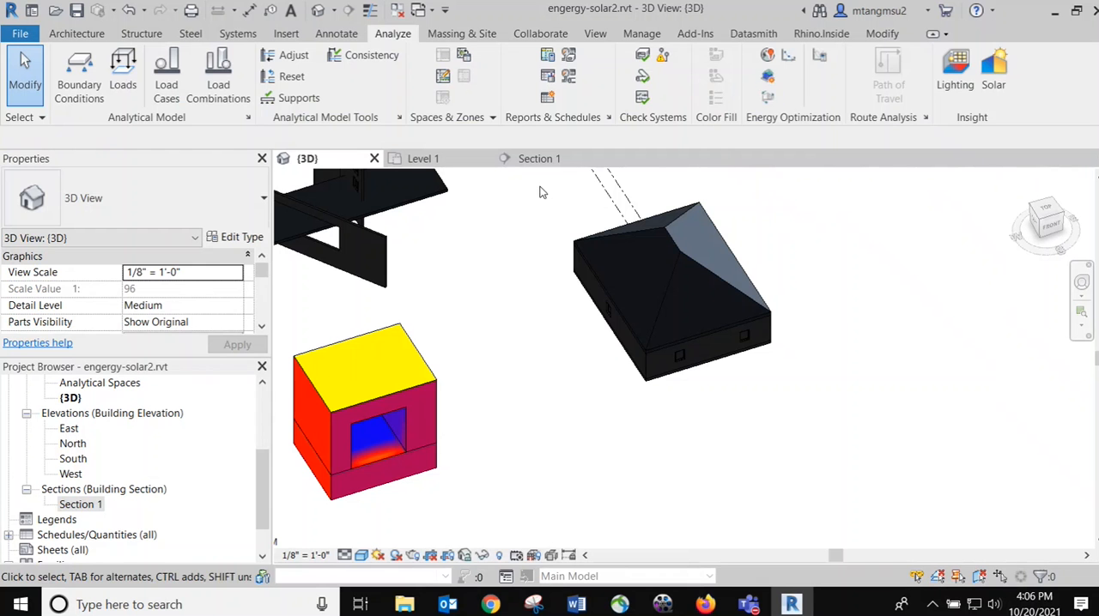
drag(539, 186, 809, 446)
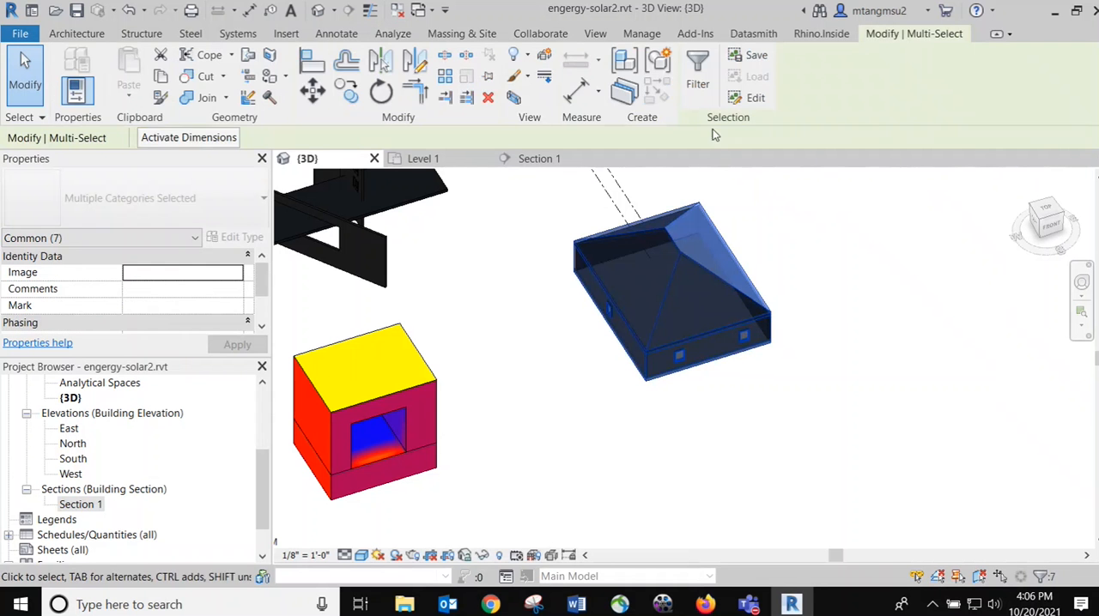
click(559, 214)
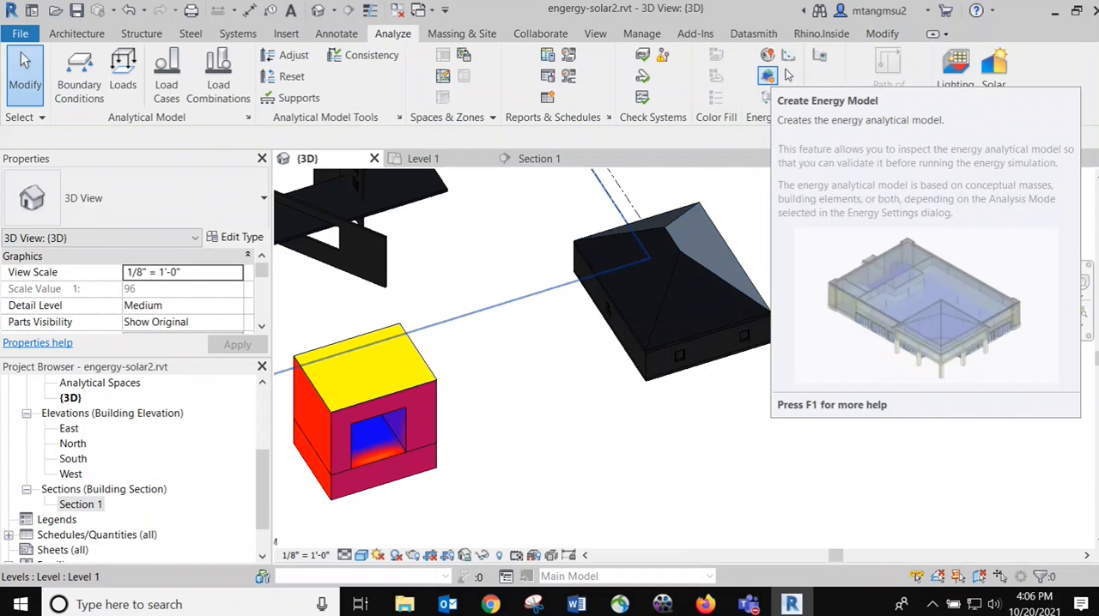
Set the energy analytical model's Mode to Use Building Elements in the Energy Settings and apply the change
click(820, 57)
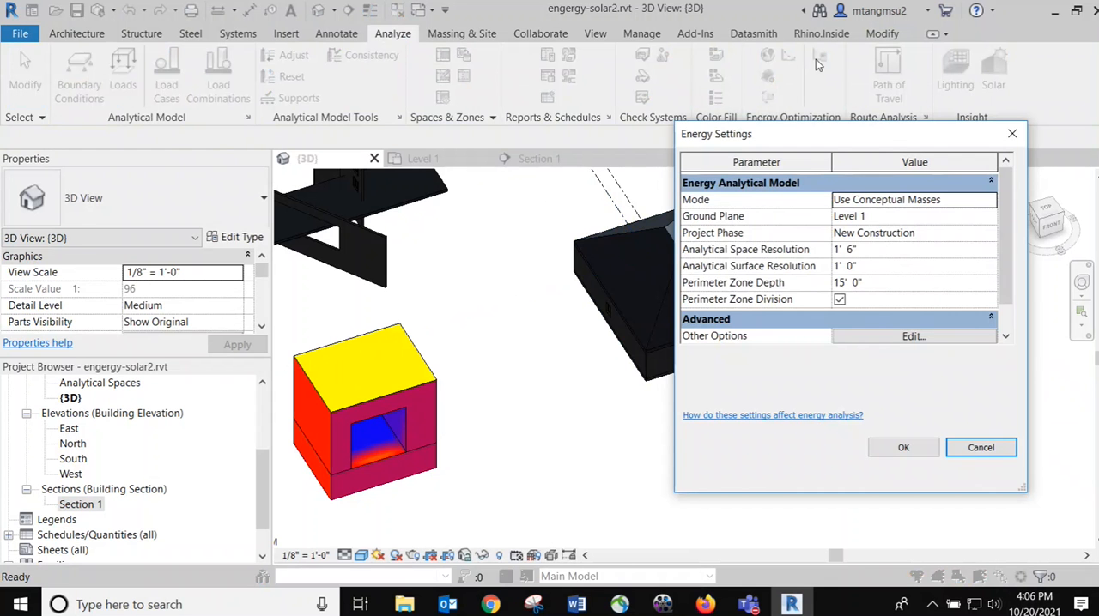
drag(852, 134, 774, 191)
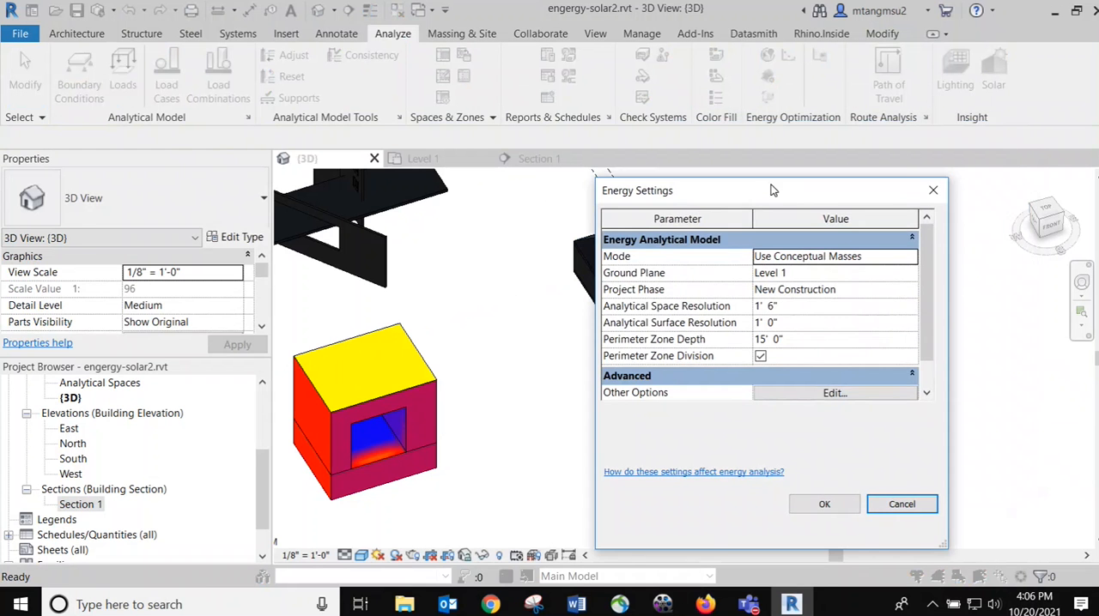
click(861, 256)
click(911, 257)
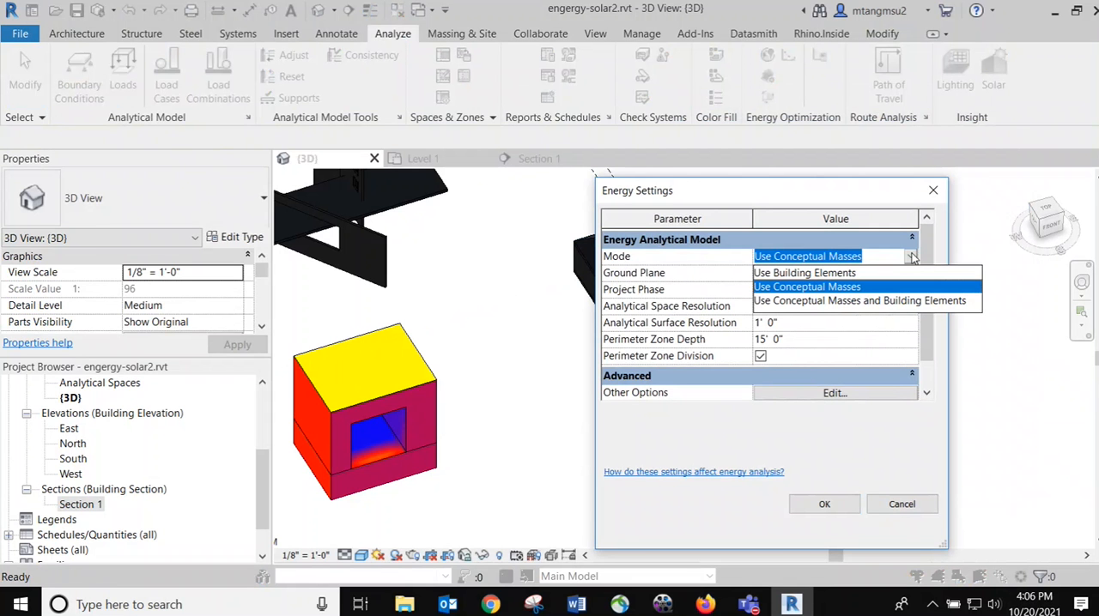
click(794, 273)
drag(739, 204, 965, 149)
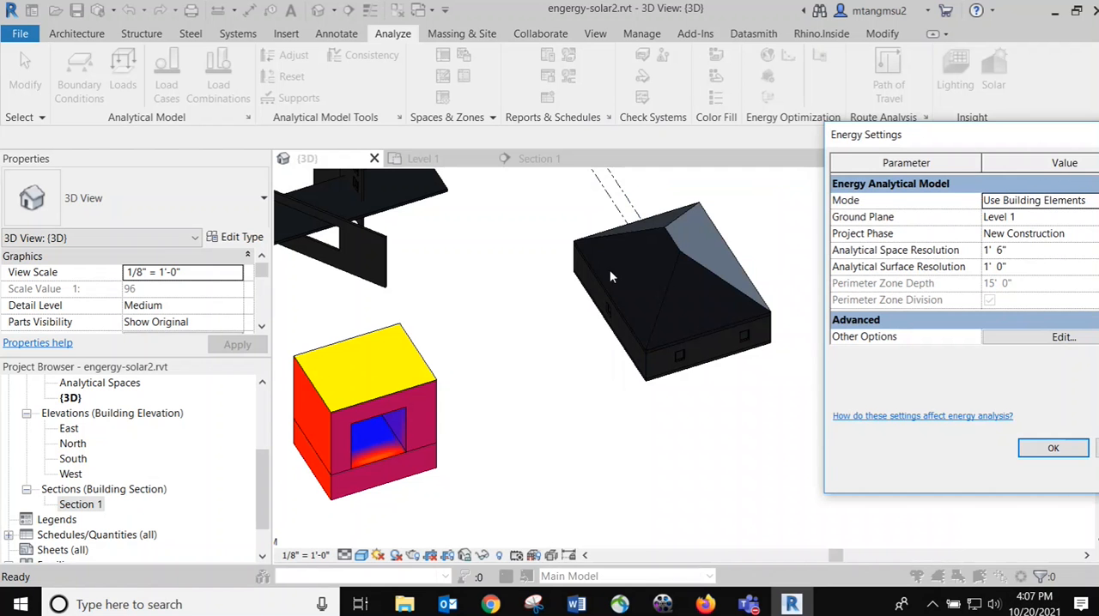
drag(1003, 143, 677, 156)
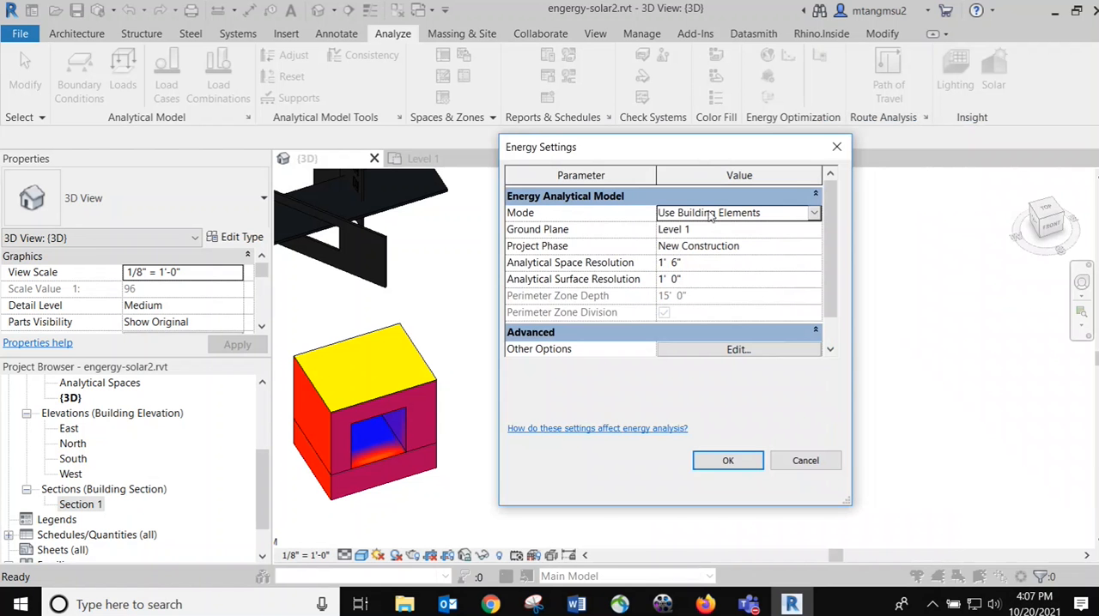
click(747, 455)
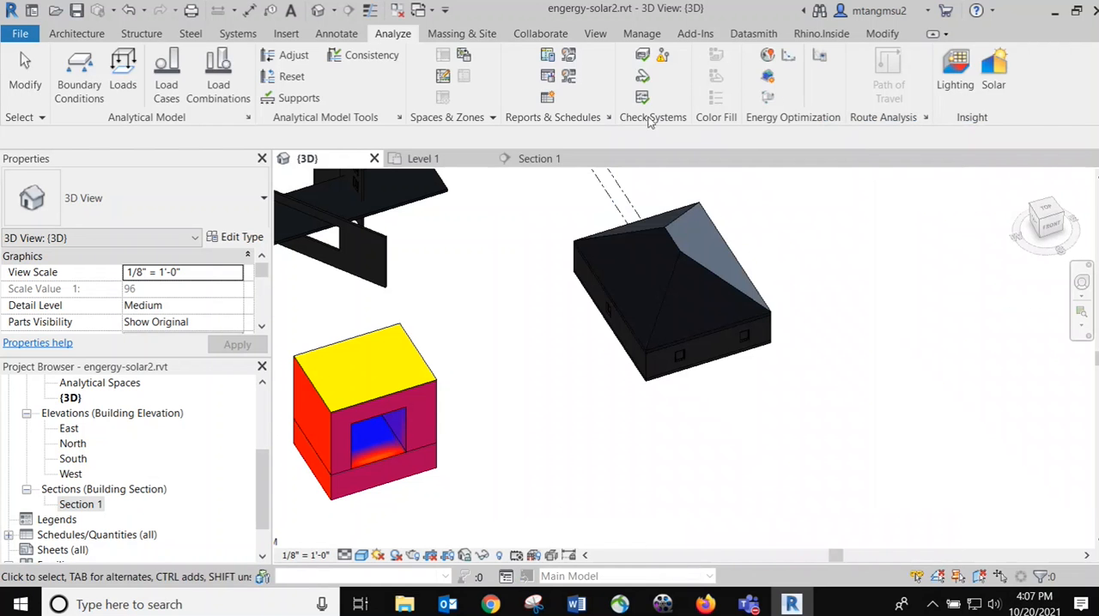
Create the energy analytical model and inspect the hipped-roof house's analytical spaces up close
click(768, 77)
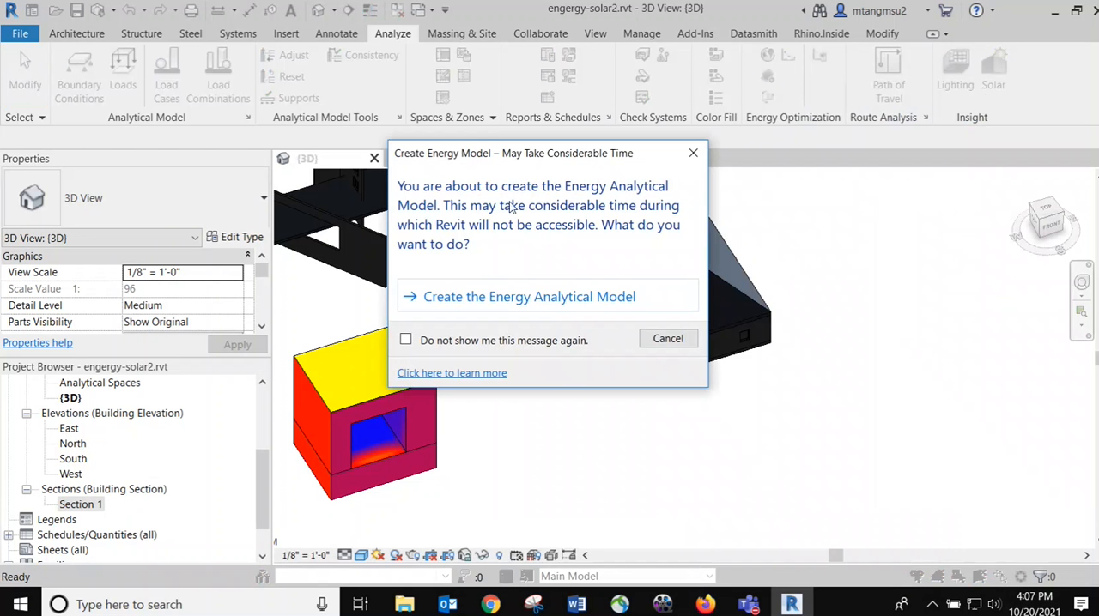
click(535, 298)
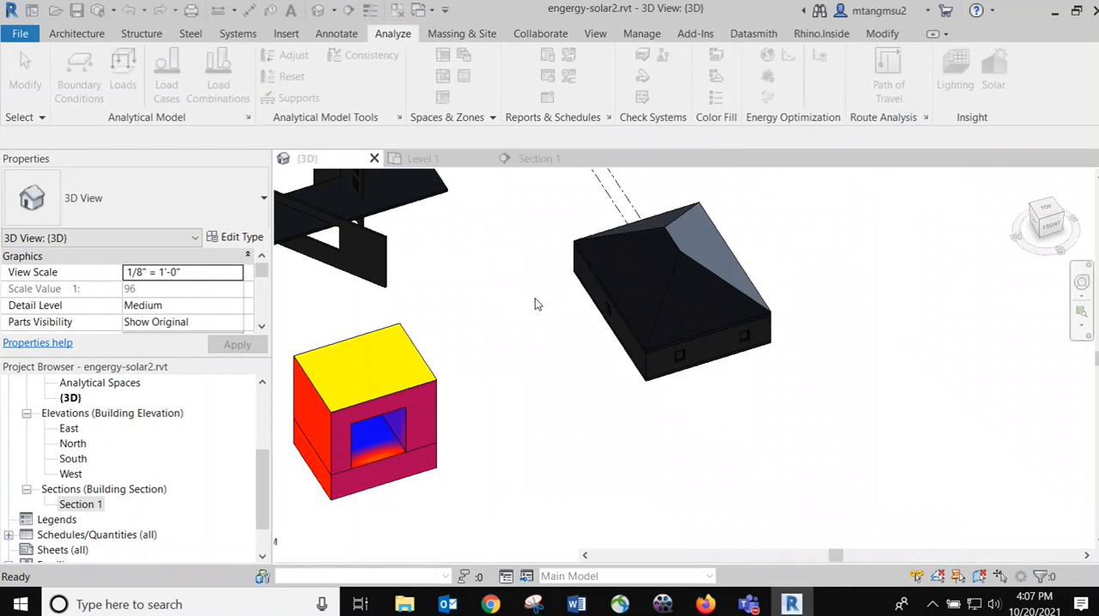
scroll(934, 370, up, 4)
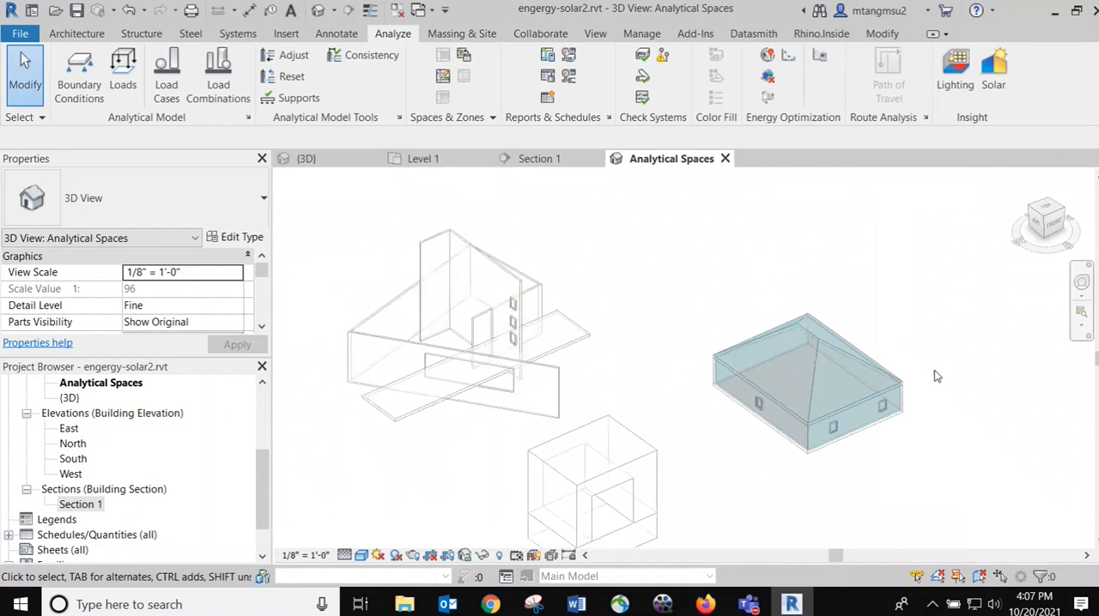
middle_drag(895, 326, 712, 289)
scroll(590, 292, up, 3)
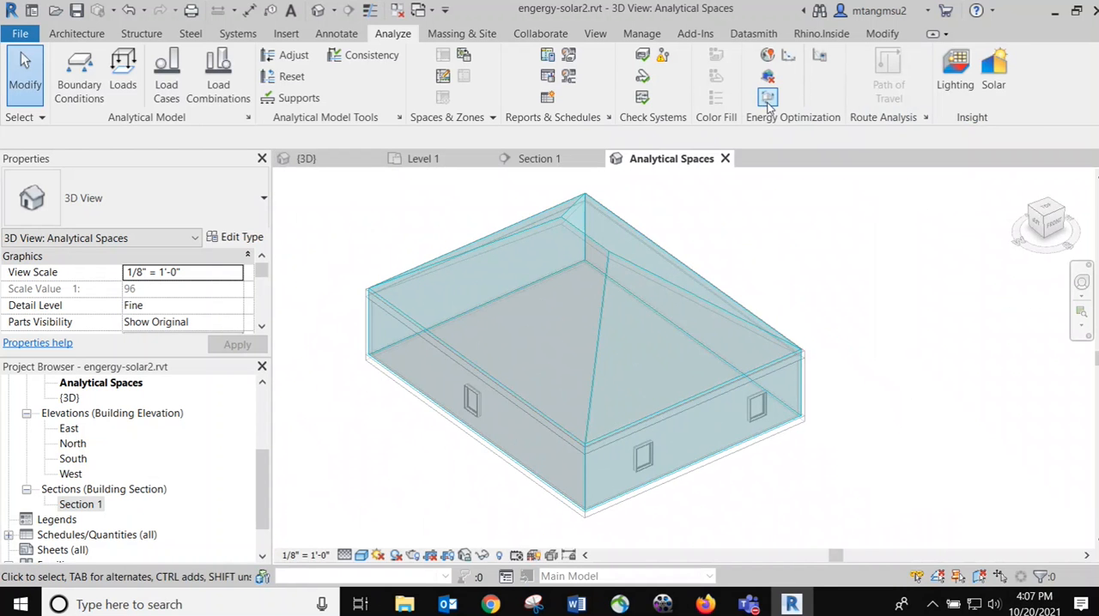
scroll(610, 326, down, 3)
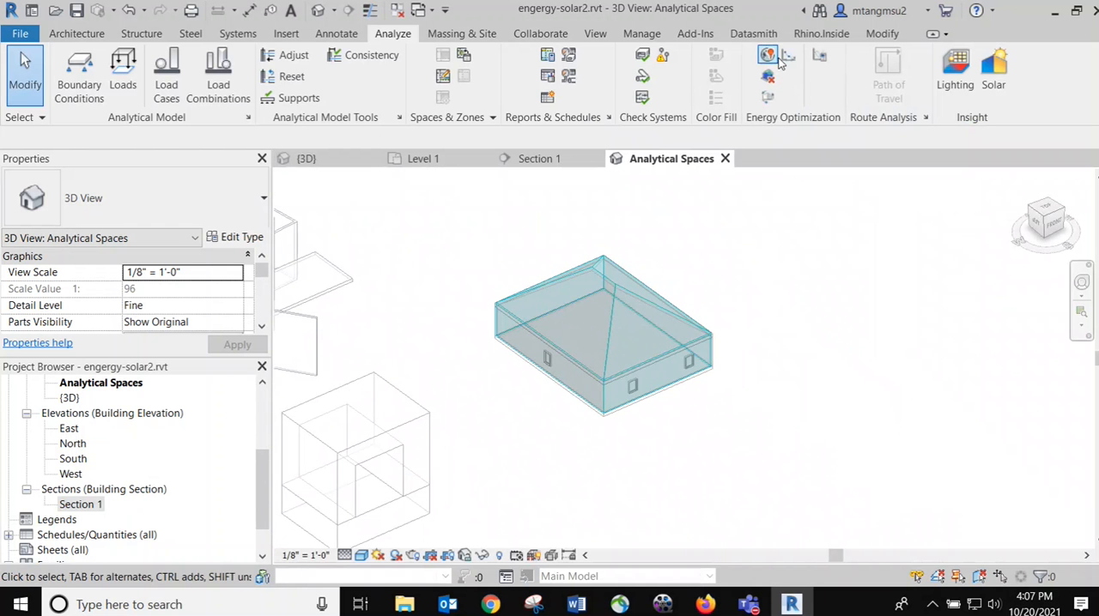
Review the Mode options for the energy analytical model in the Energy Settings, keeping Use Building Elements
click(826, 61)
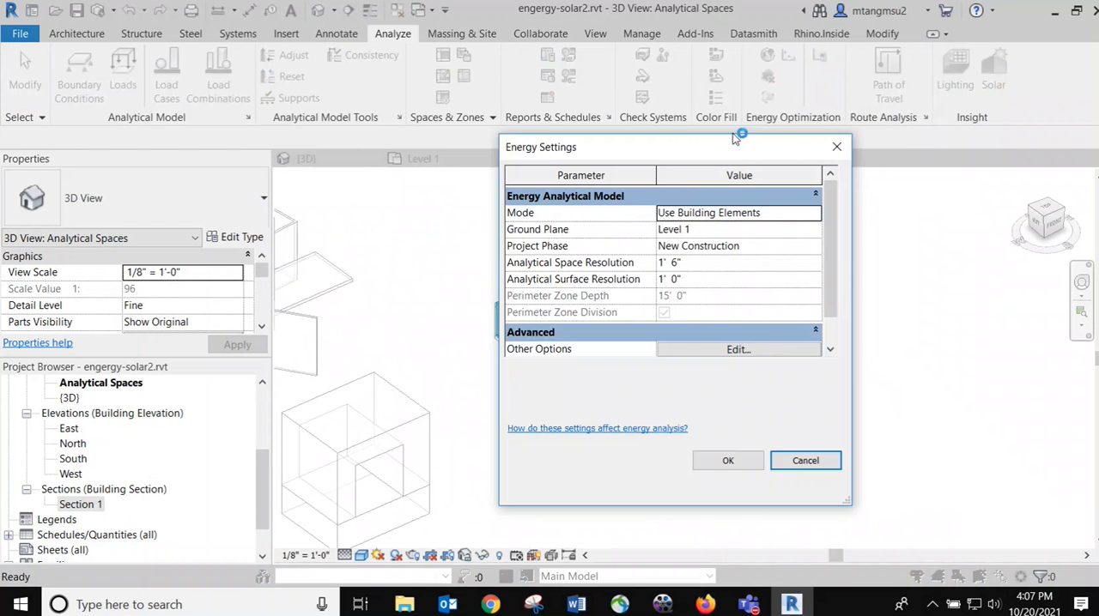
drag(668, 144, 929, 150)
click(964, 199)
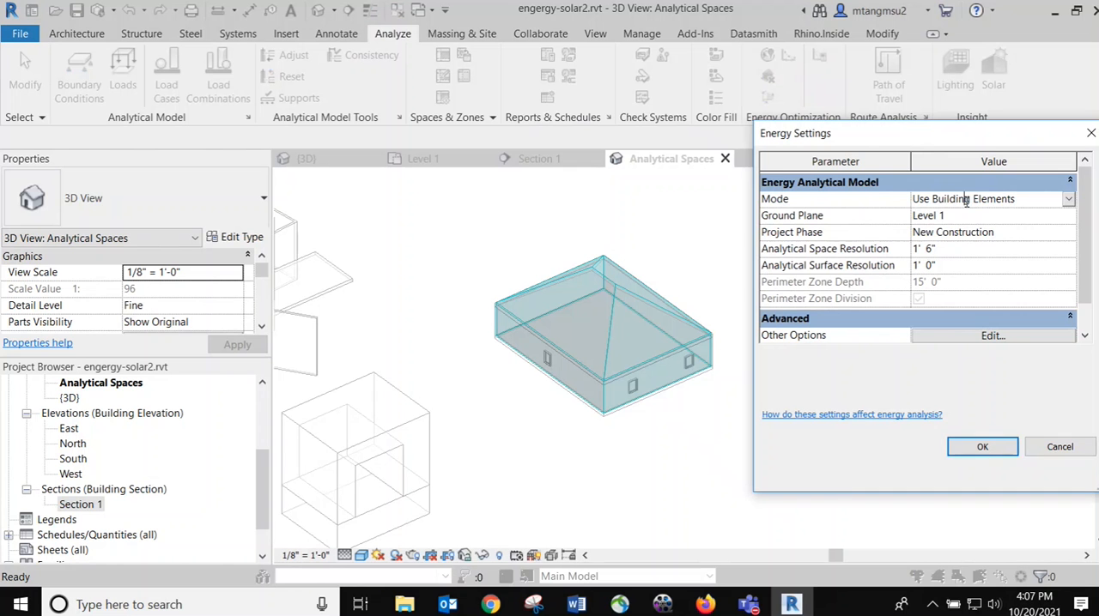
click(1068, 200)
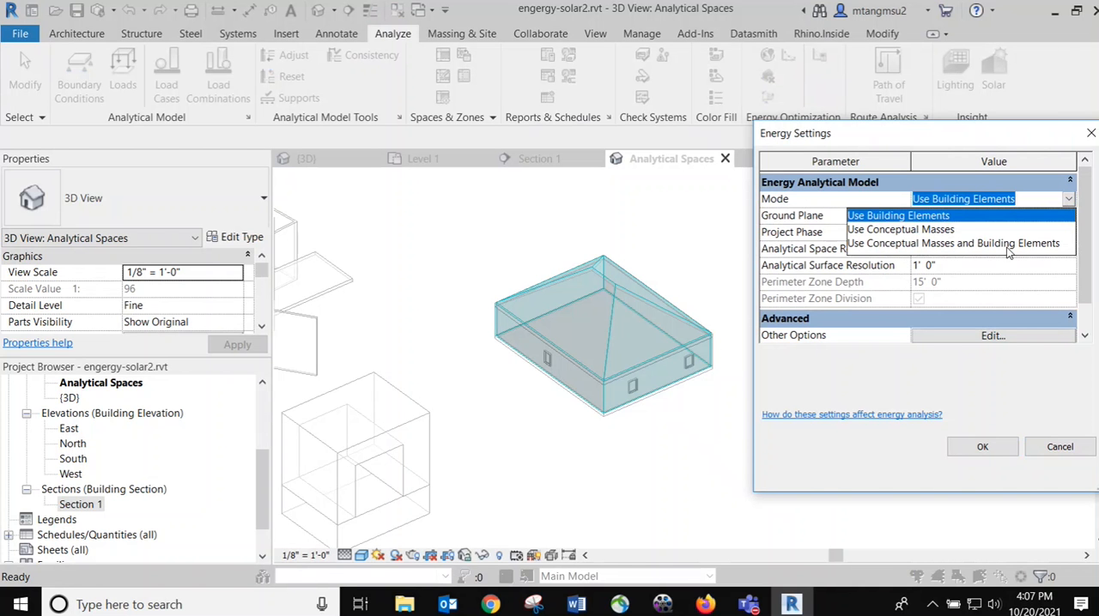
click(983, 452)
click(983, 453)
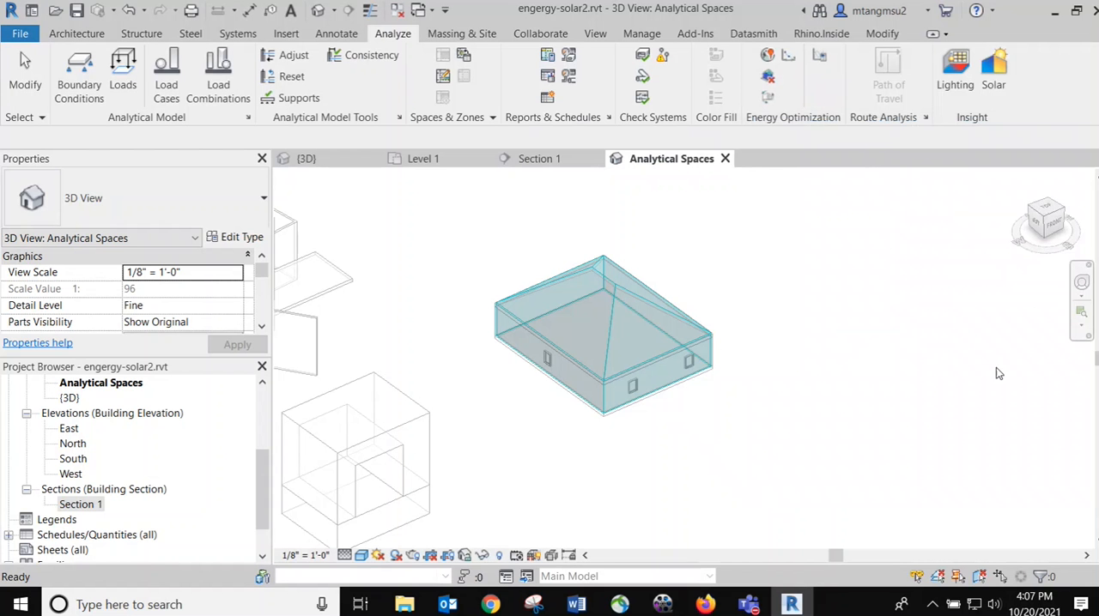
Delete the energy analytical model, briefly open the engergy-solar2 model page in Insight, and return to Revit
click(769, 77)
click(620, 298)
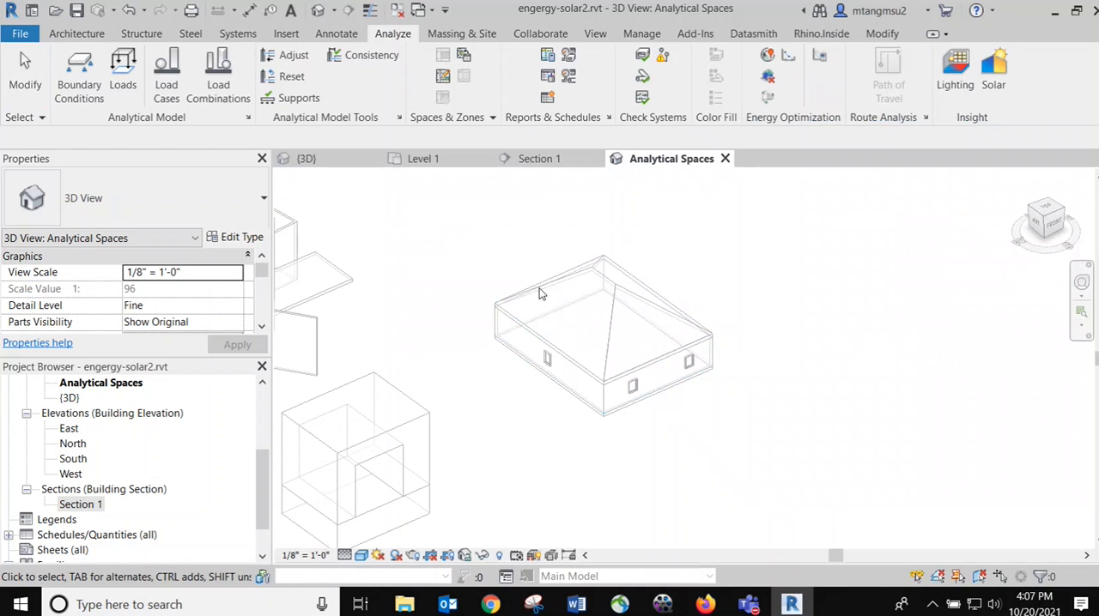
click(788, 57)
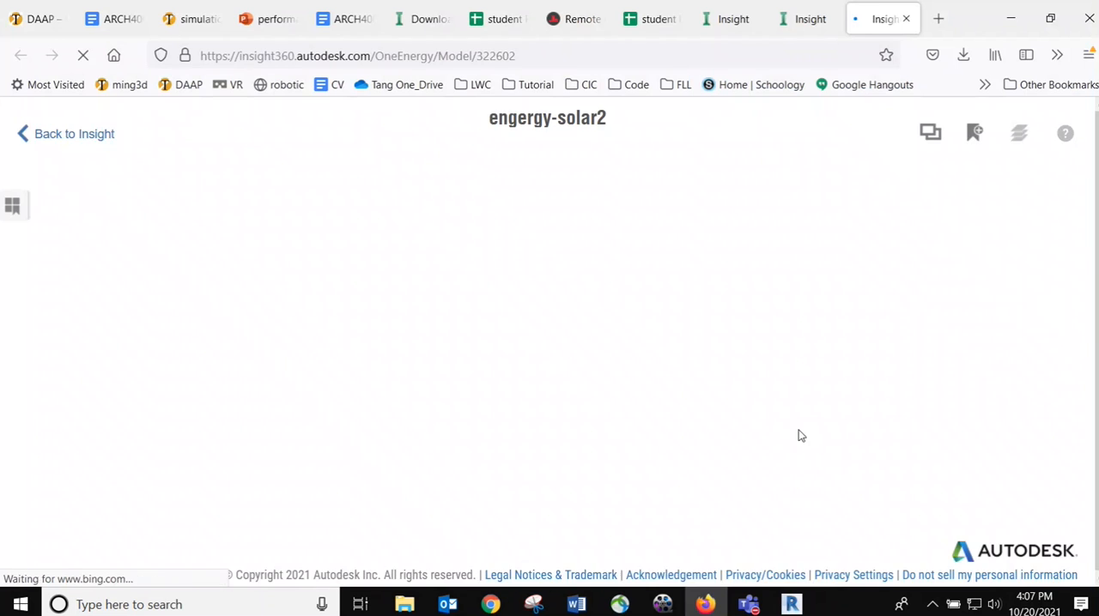
click(791, 604)
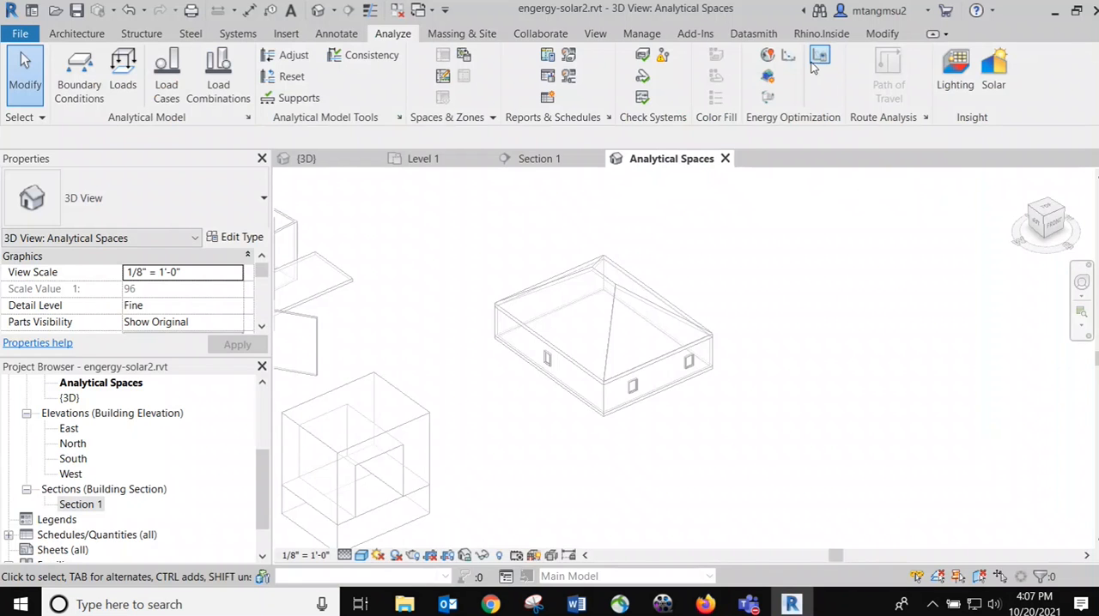